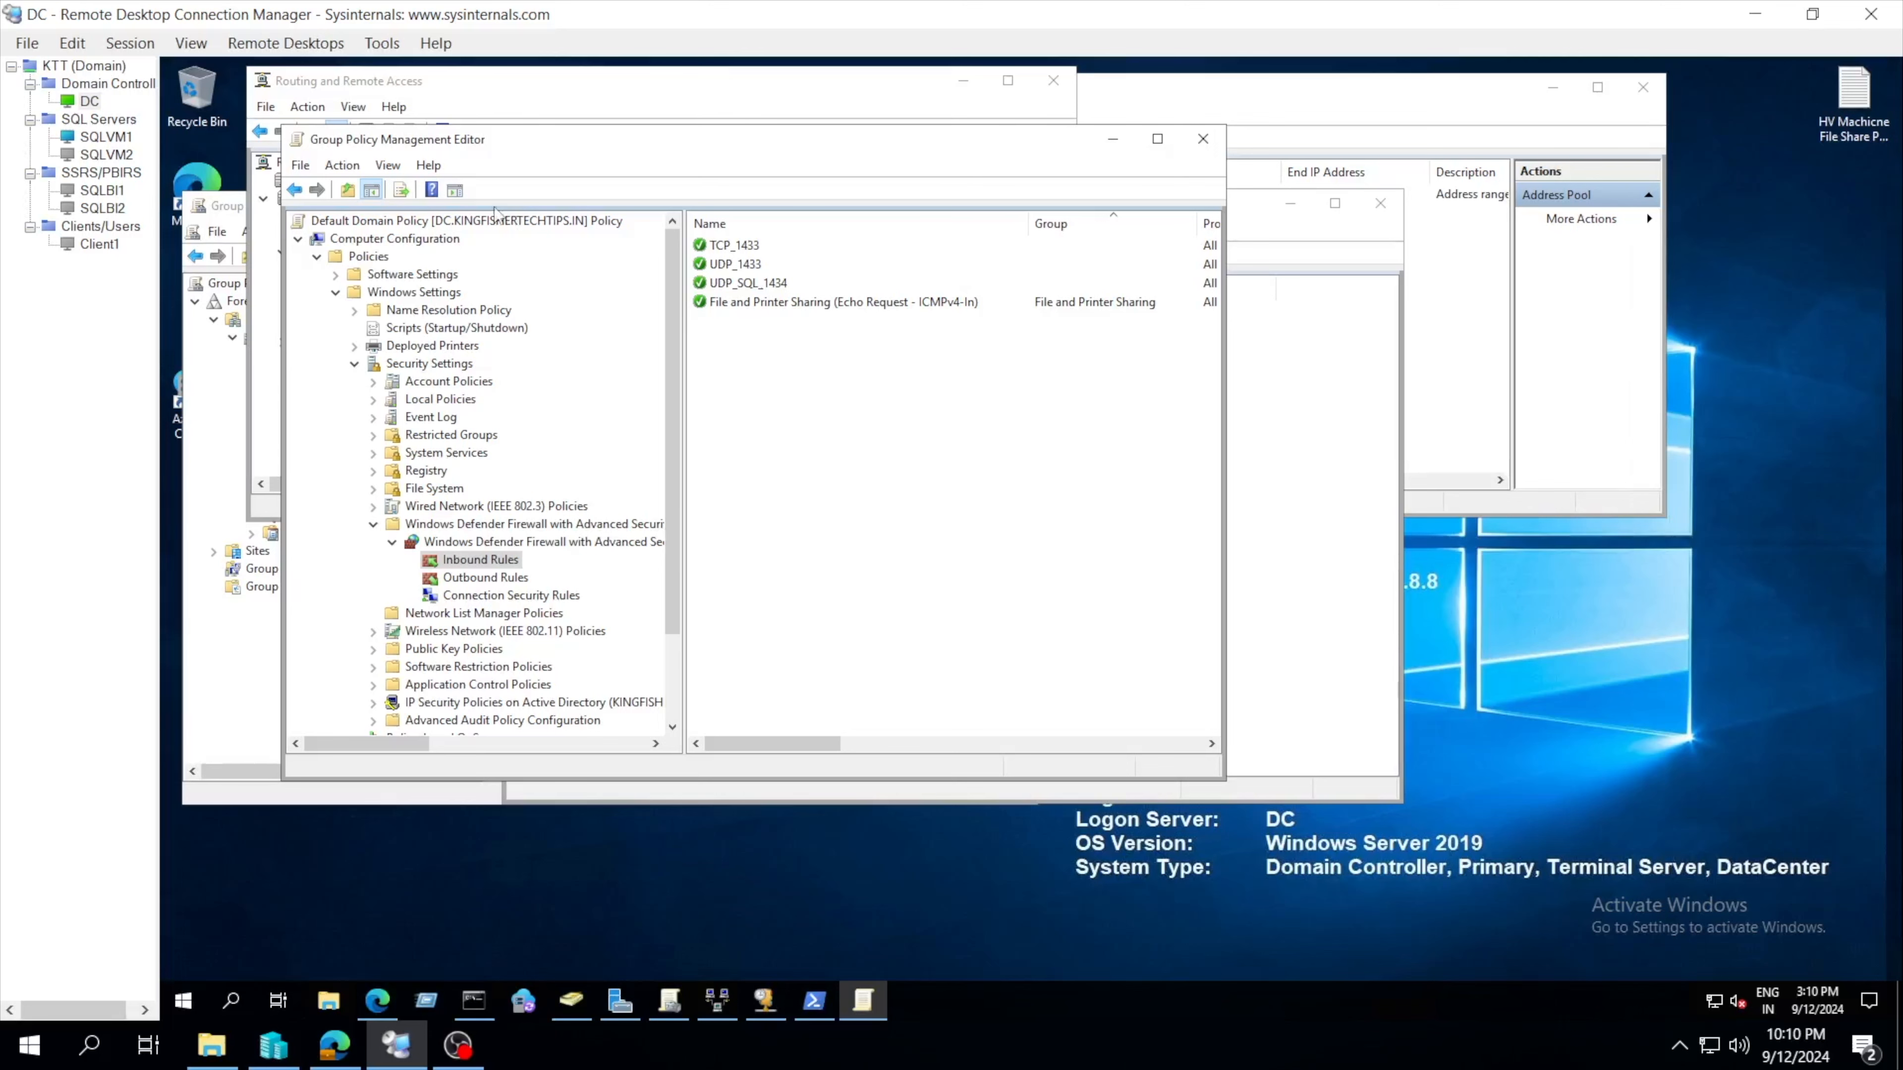
Connect to the SQLBI1 server in the SSRS/PBIRS group and dismiss its network error dialog
click(104, 139)
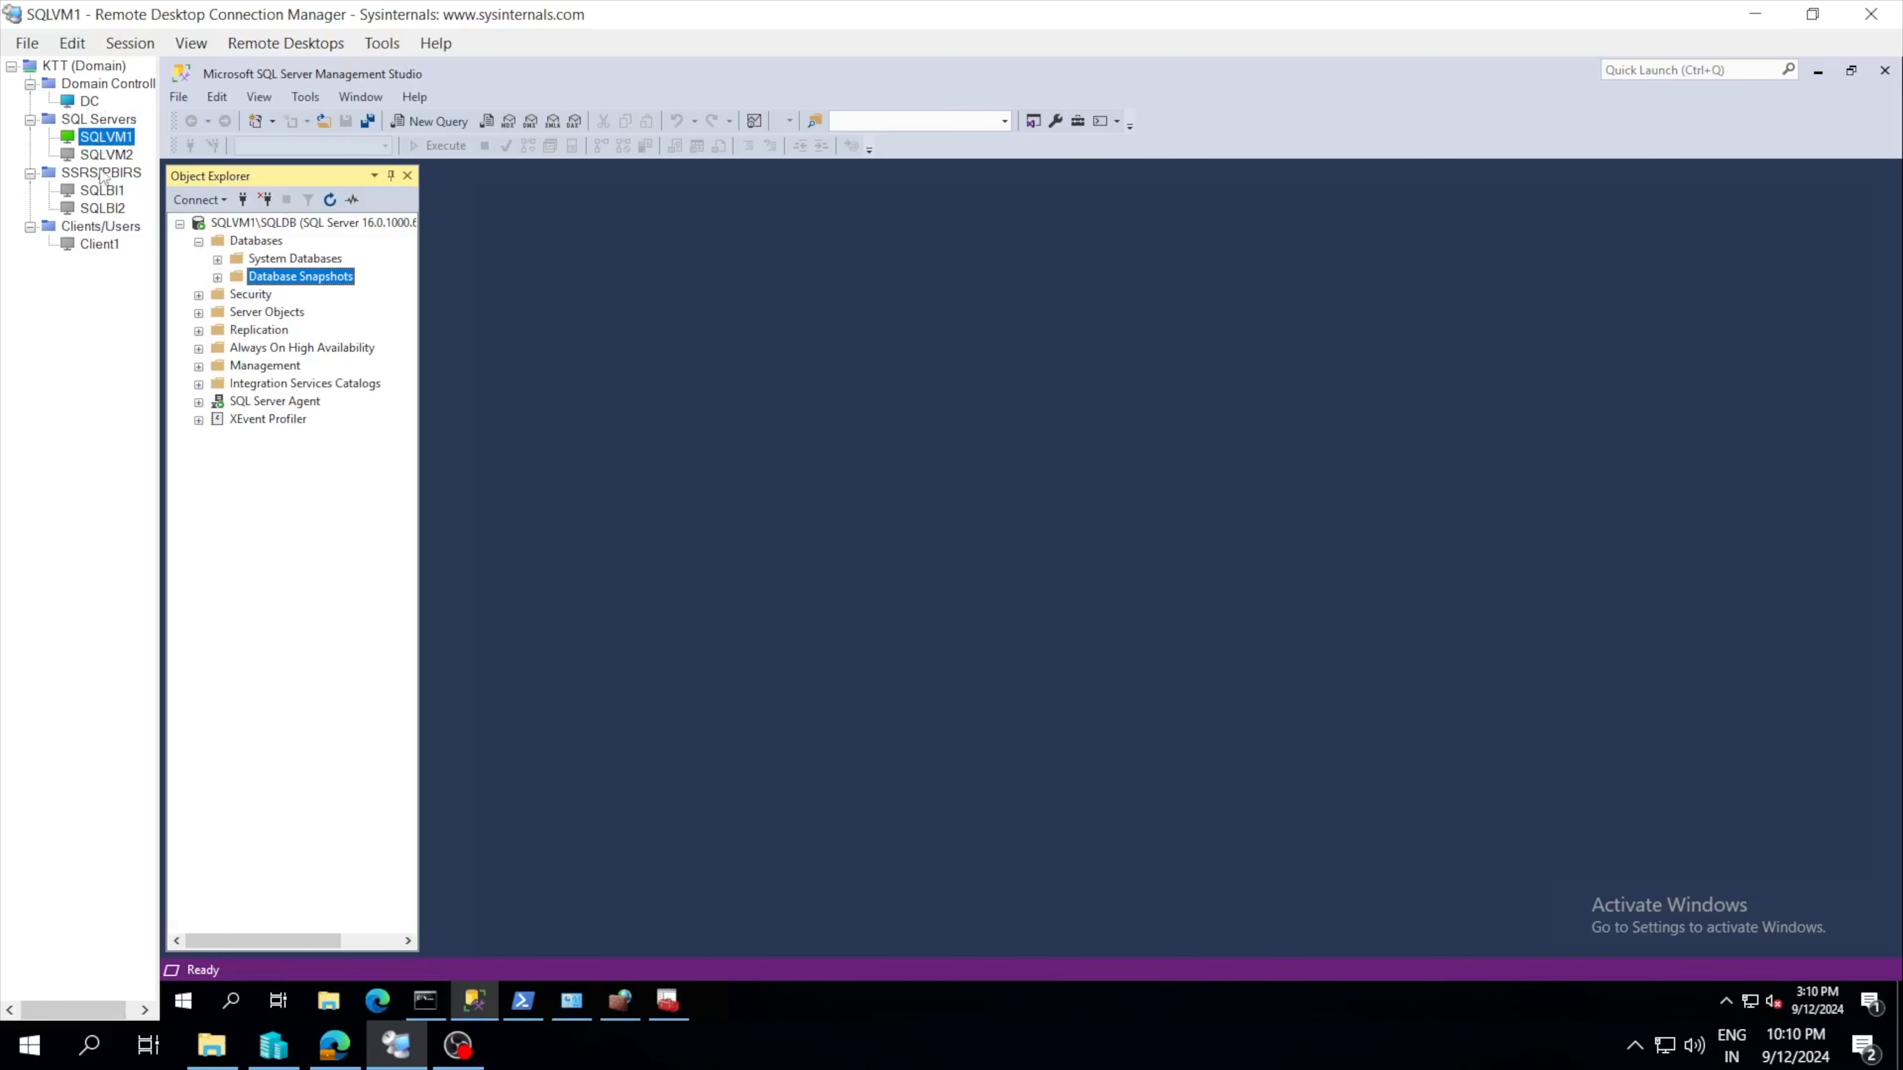
right_click(111, 193)
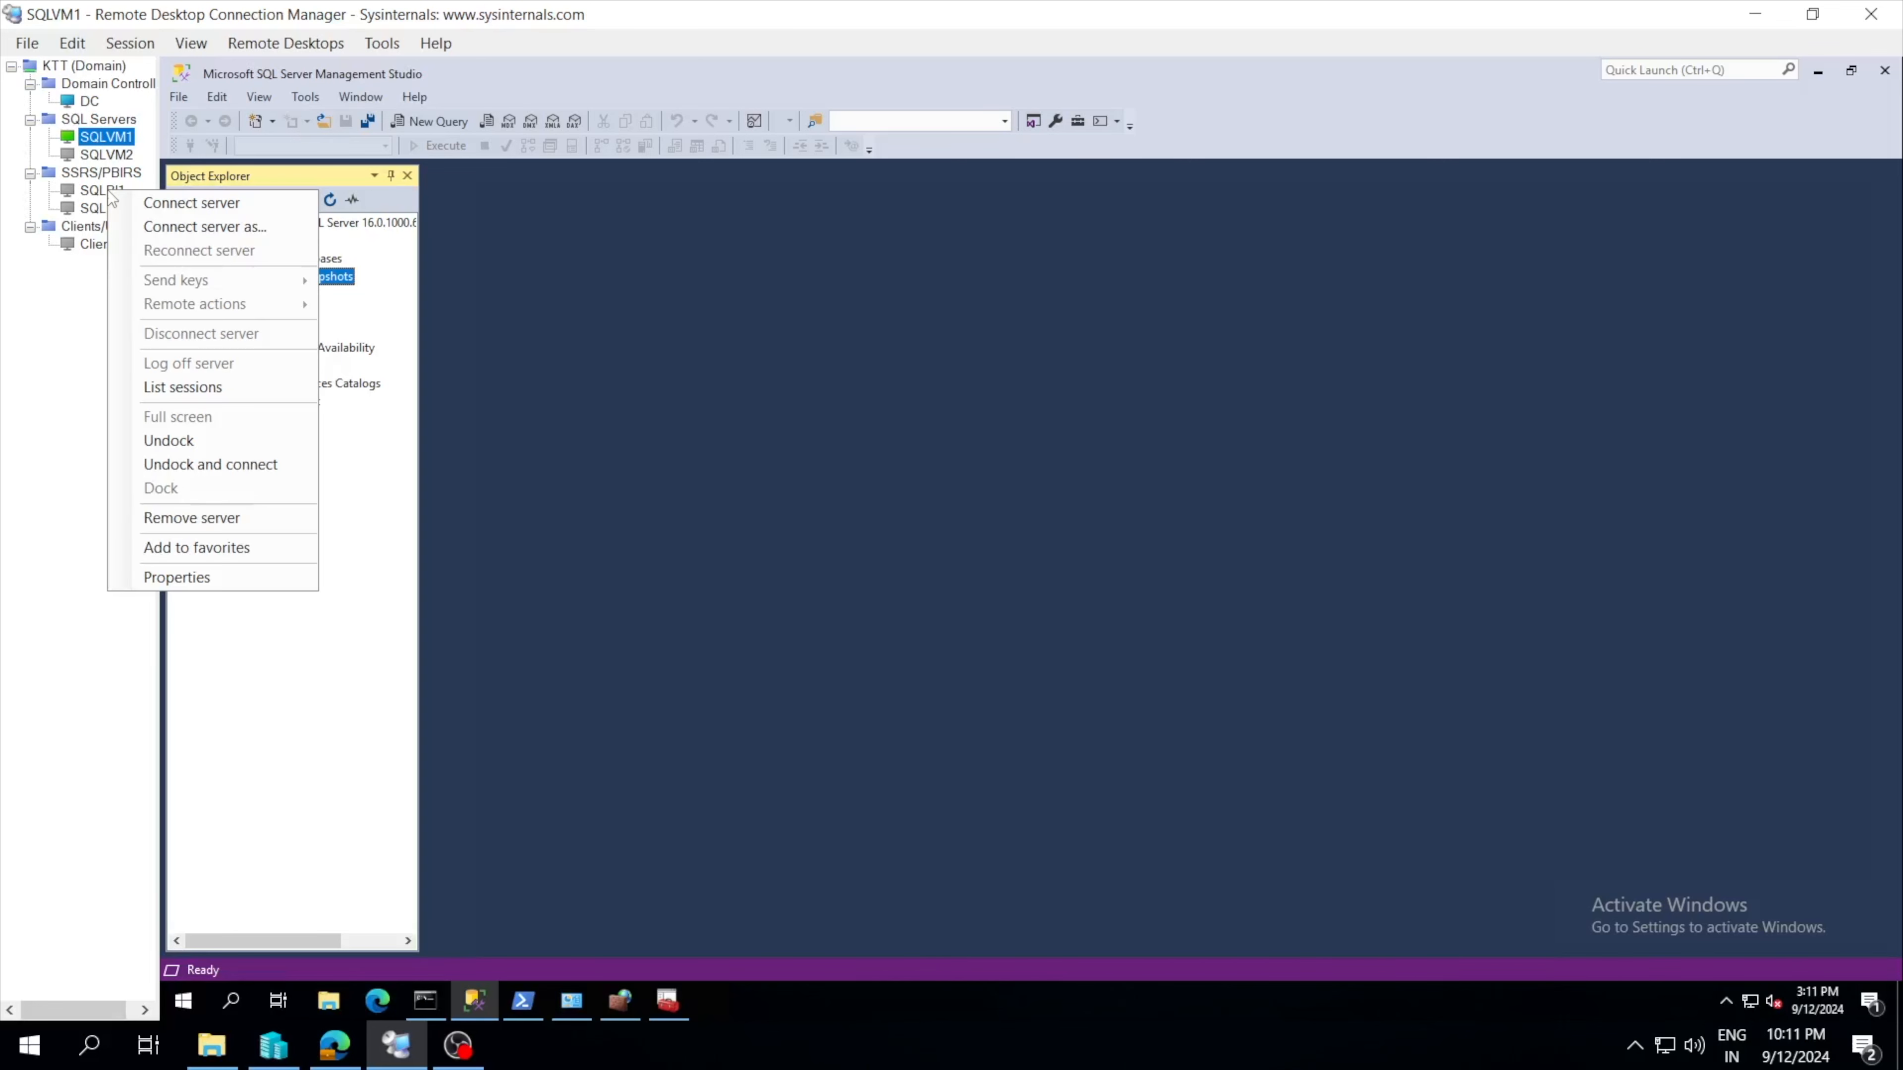
click(83, 197)
right_click(82, 192)
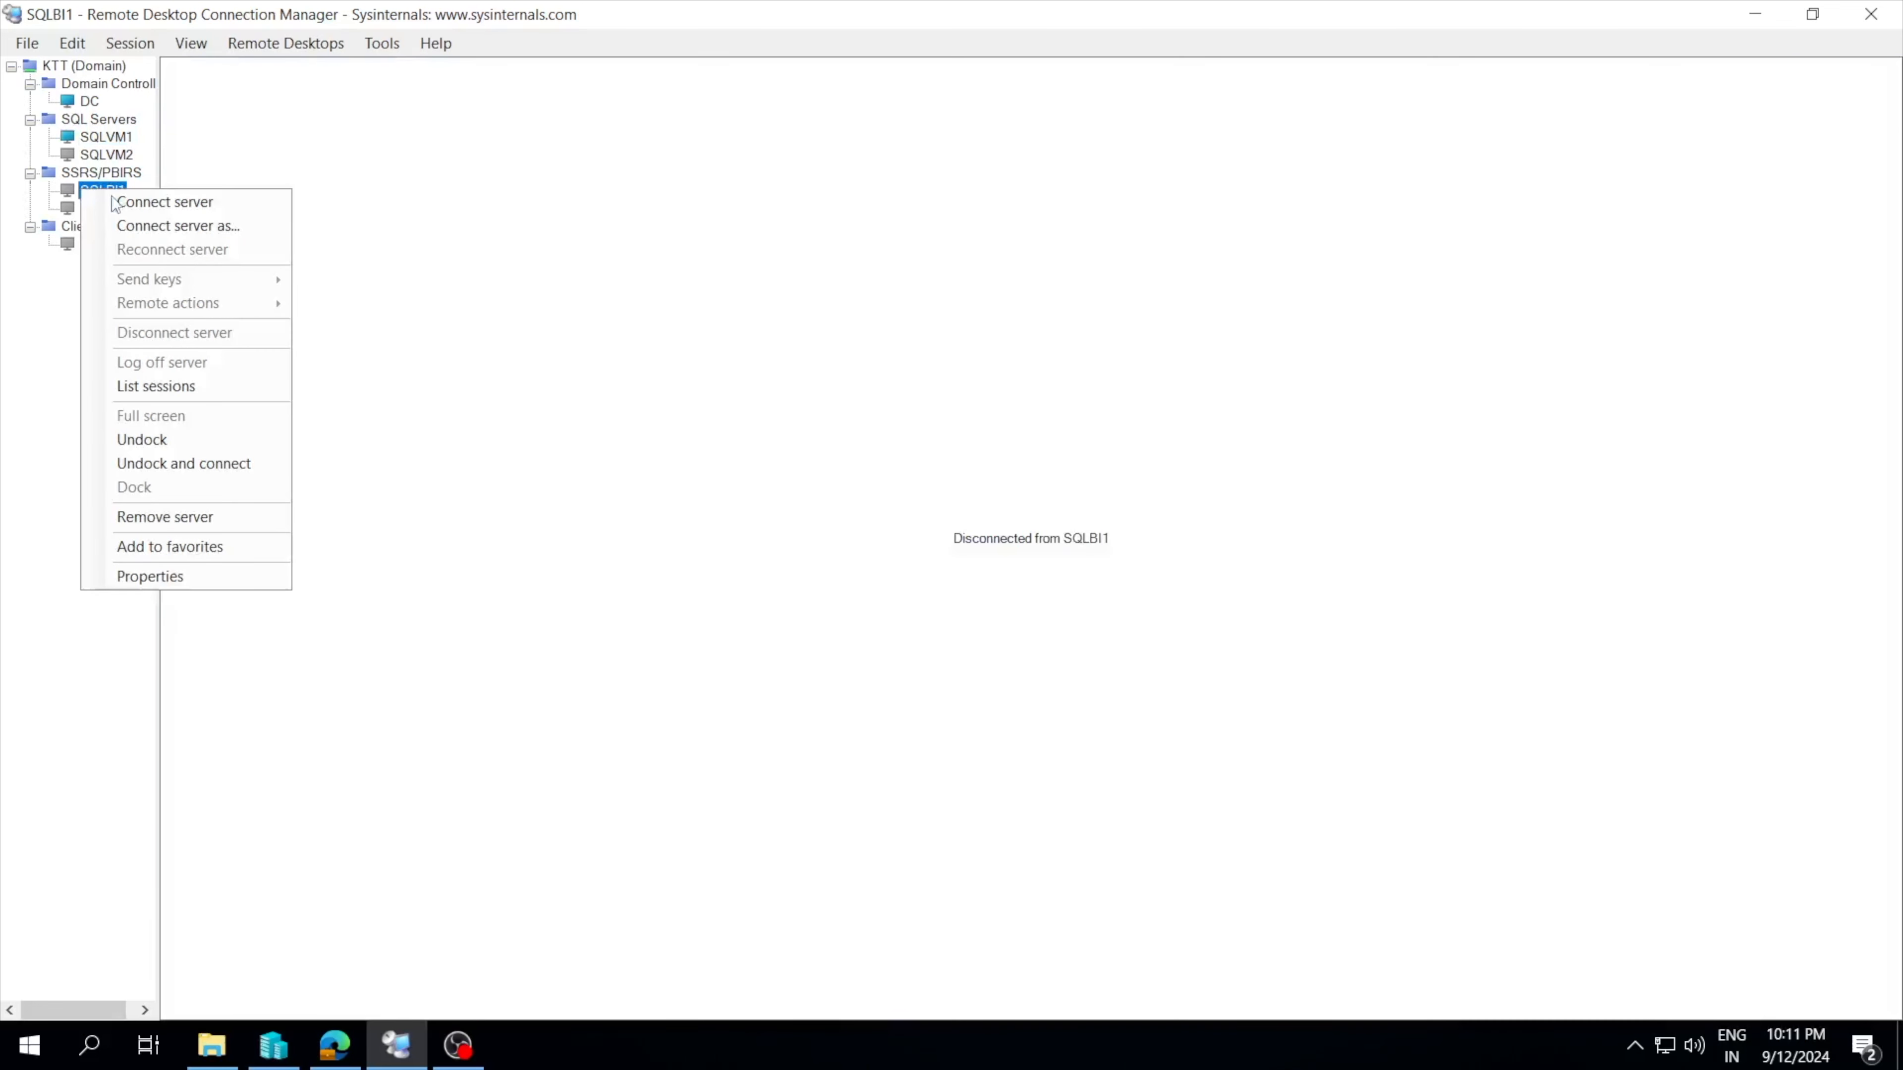
click(139, 199)
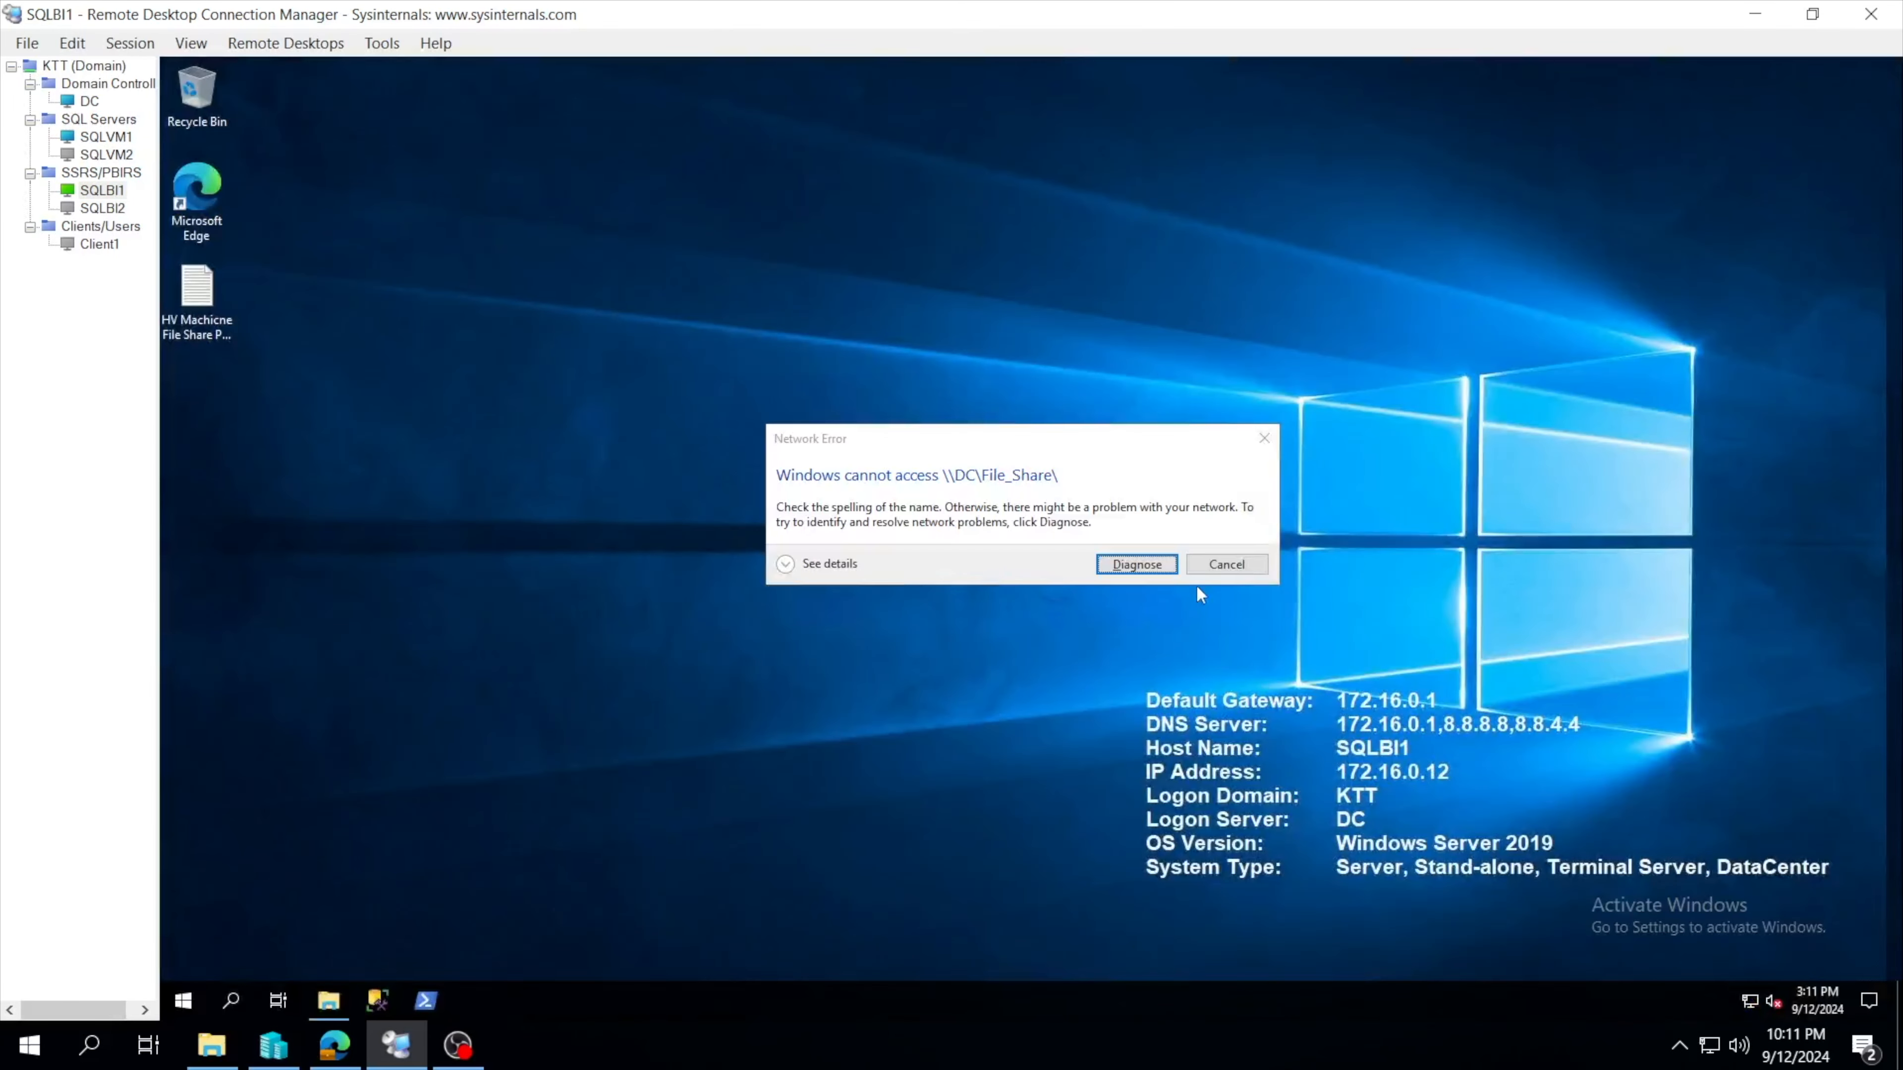
click(1226, 566)
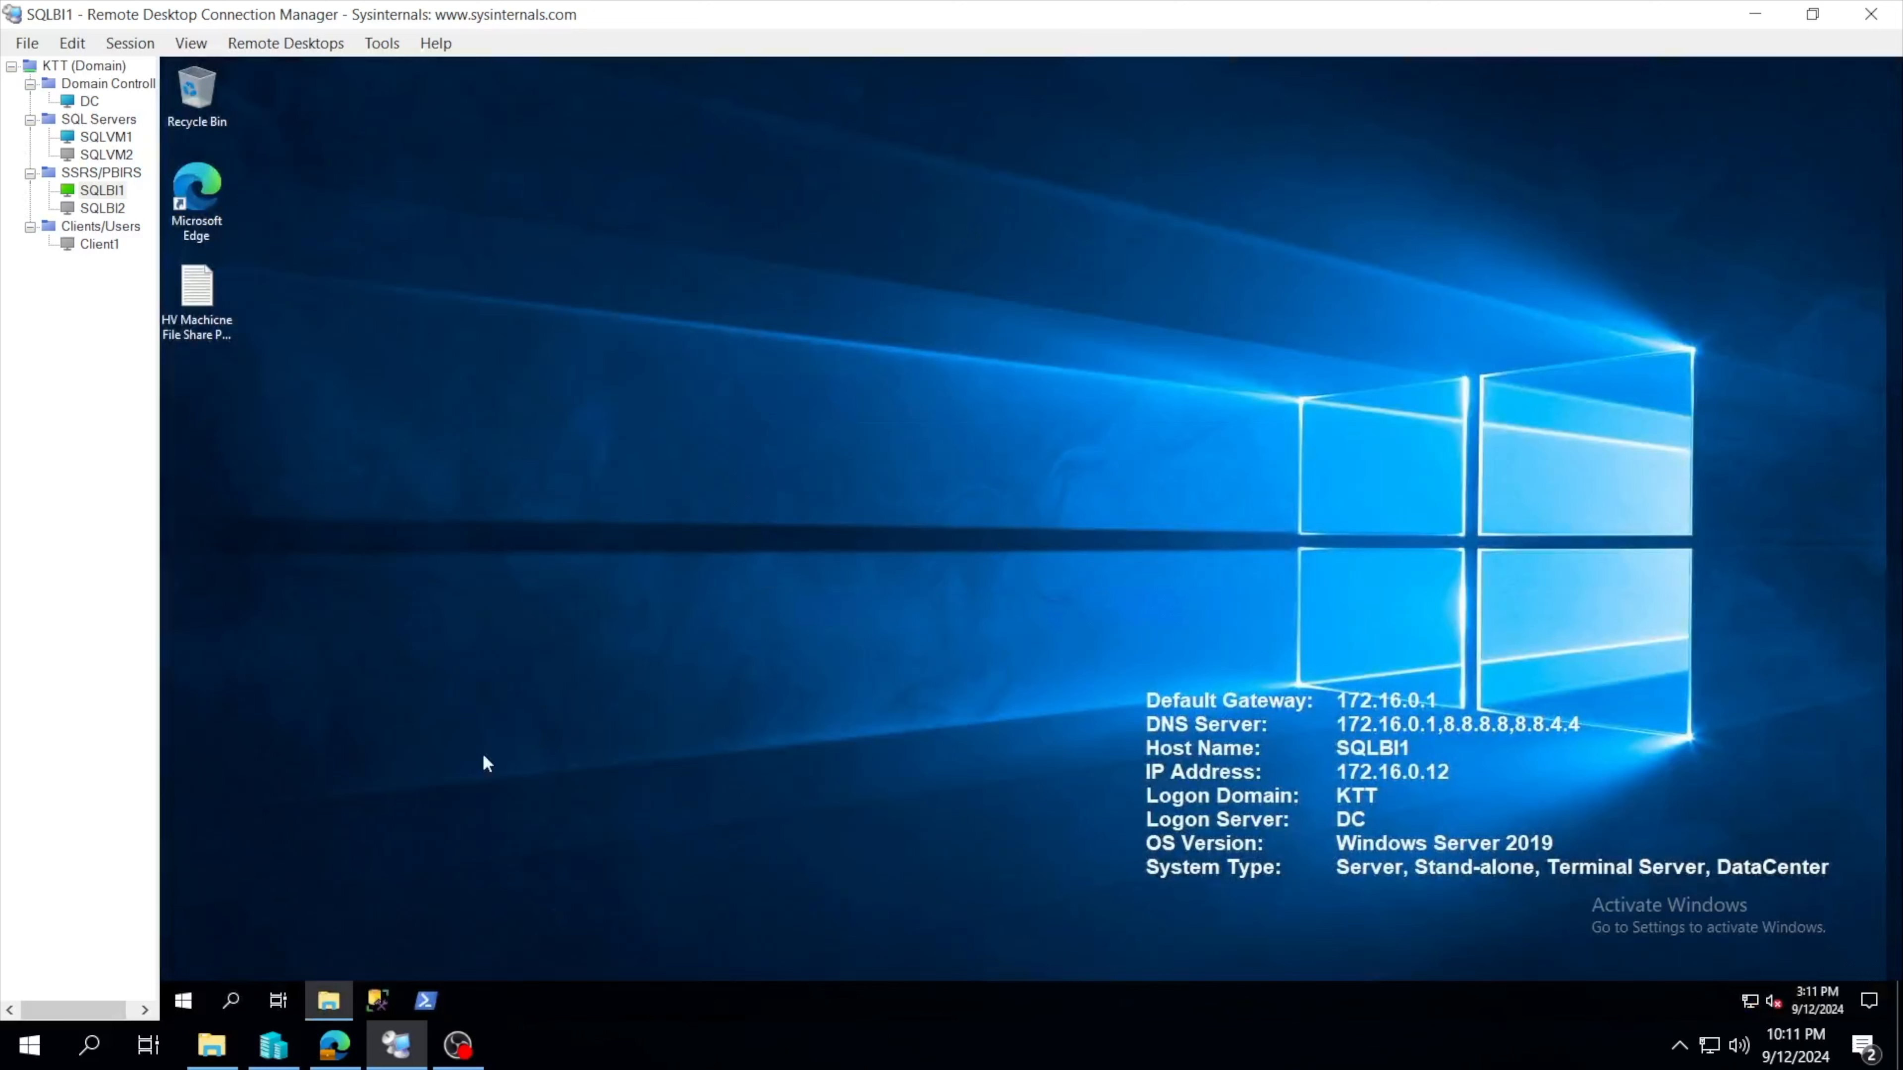
Open PowerShell on SQLBI1 and ping sqlvm1 to test connectivity
click(427, 1002)
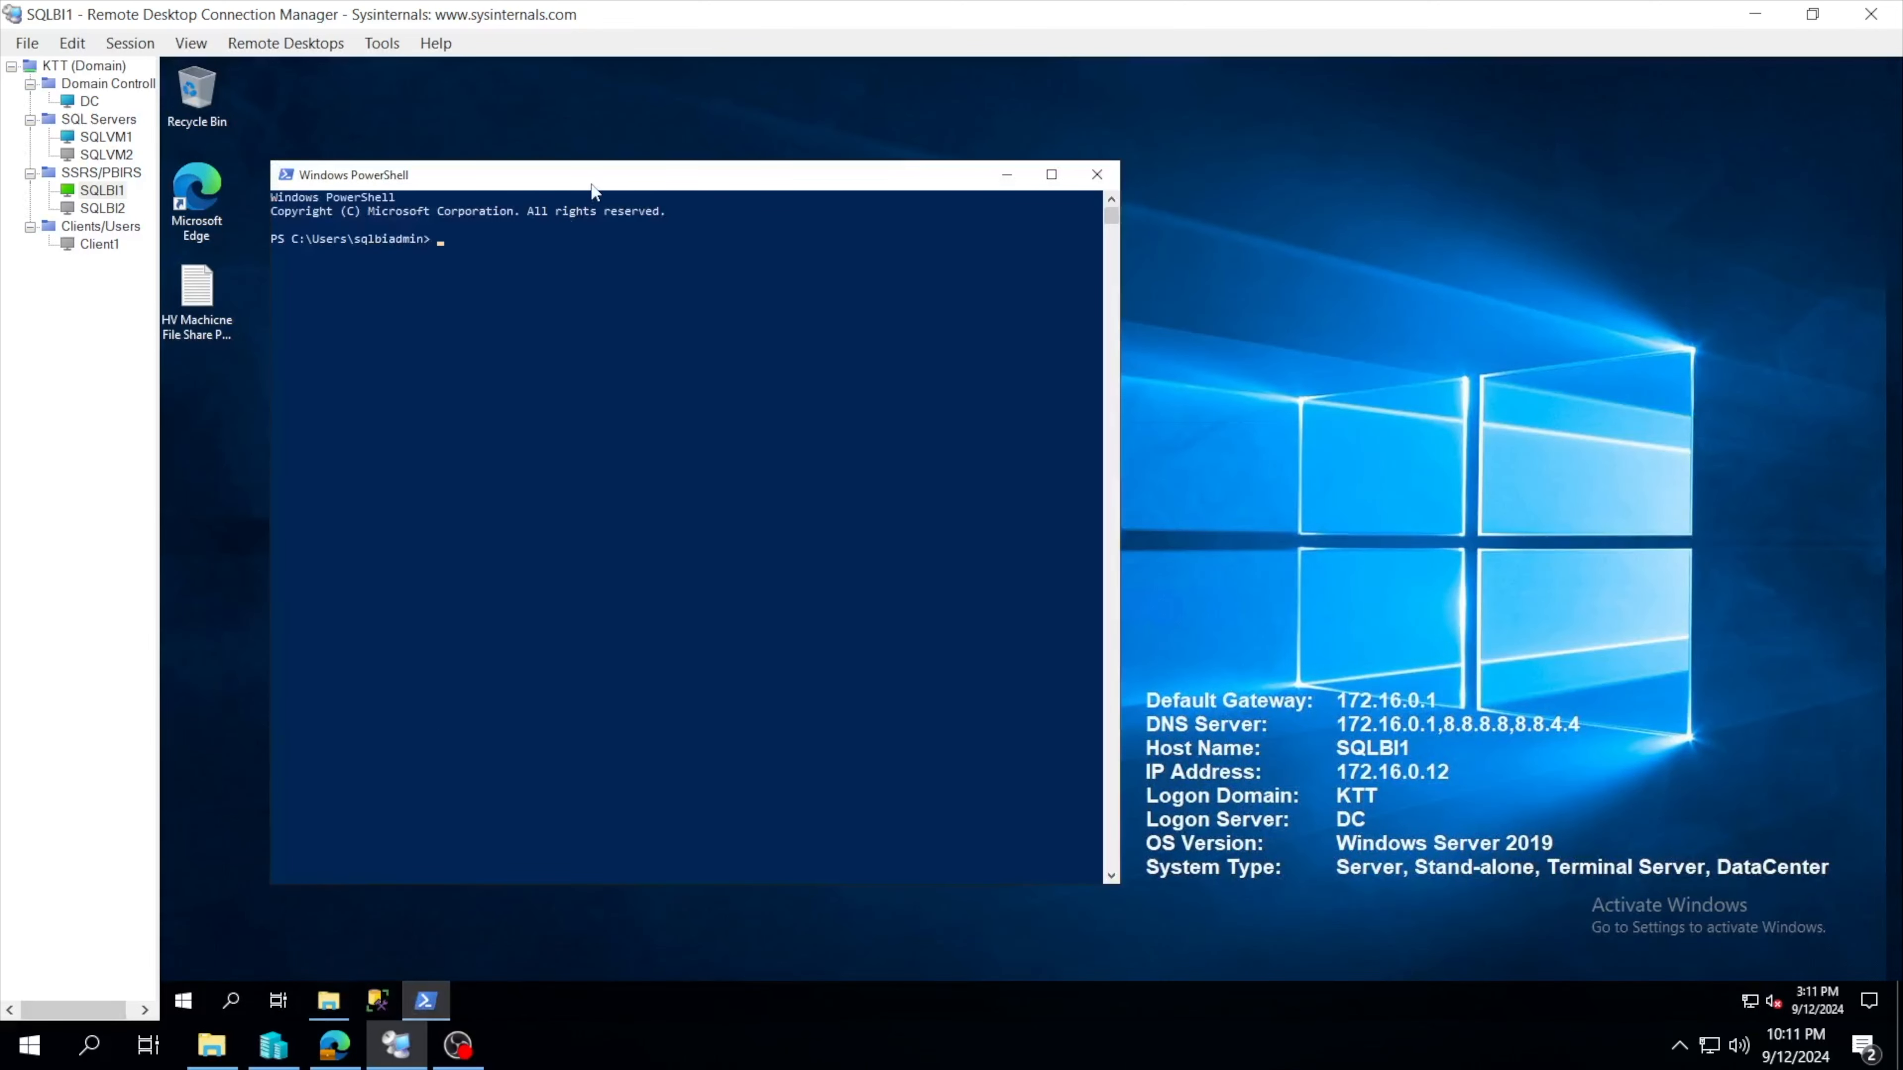
drag(591, 189, 697, 163)
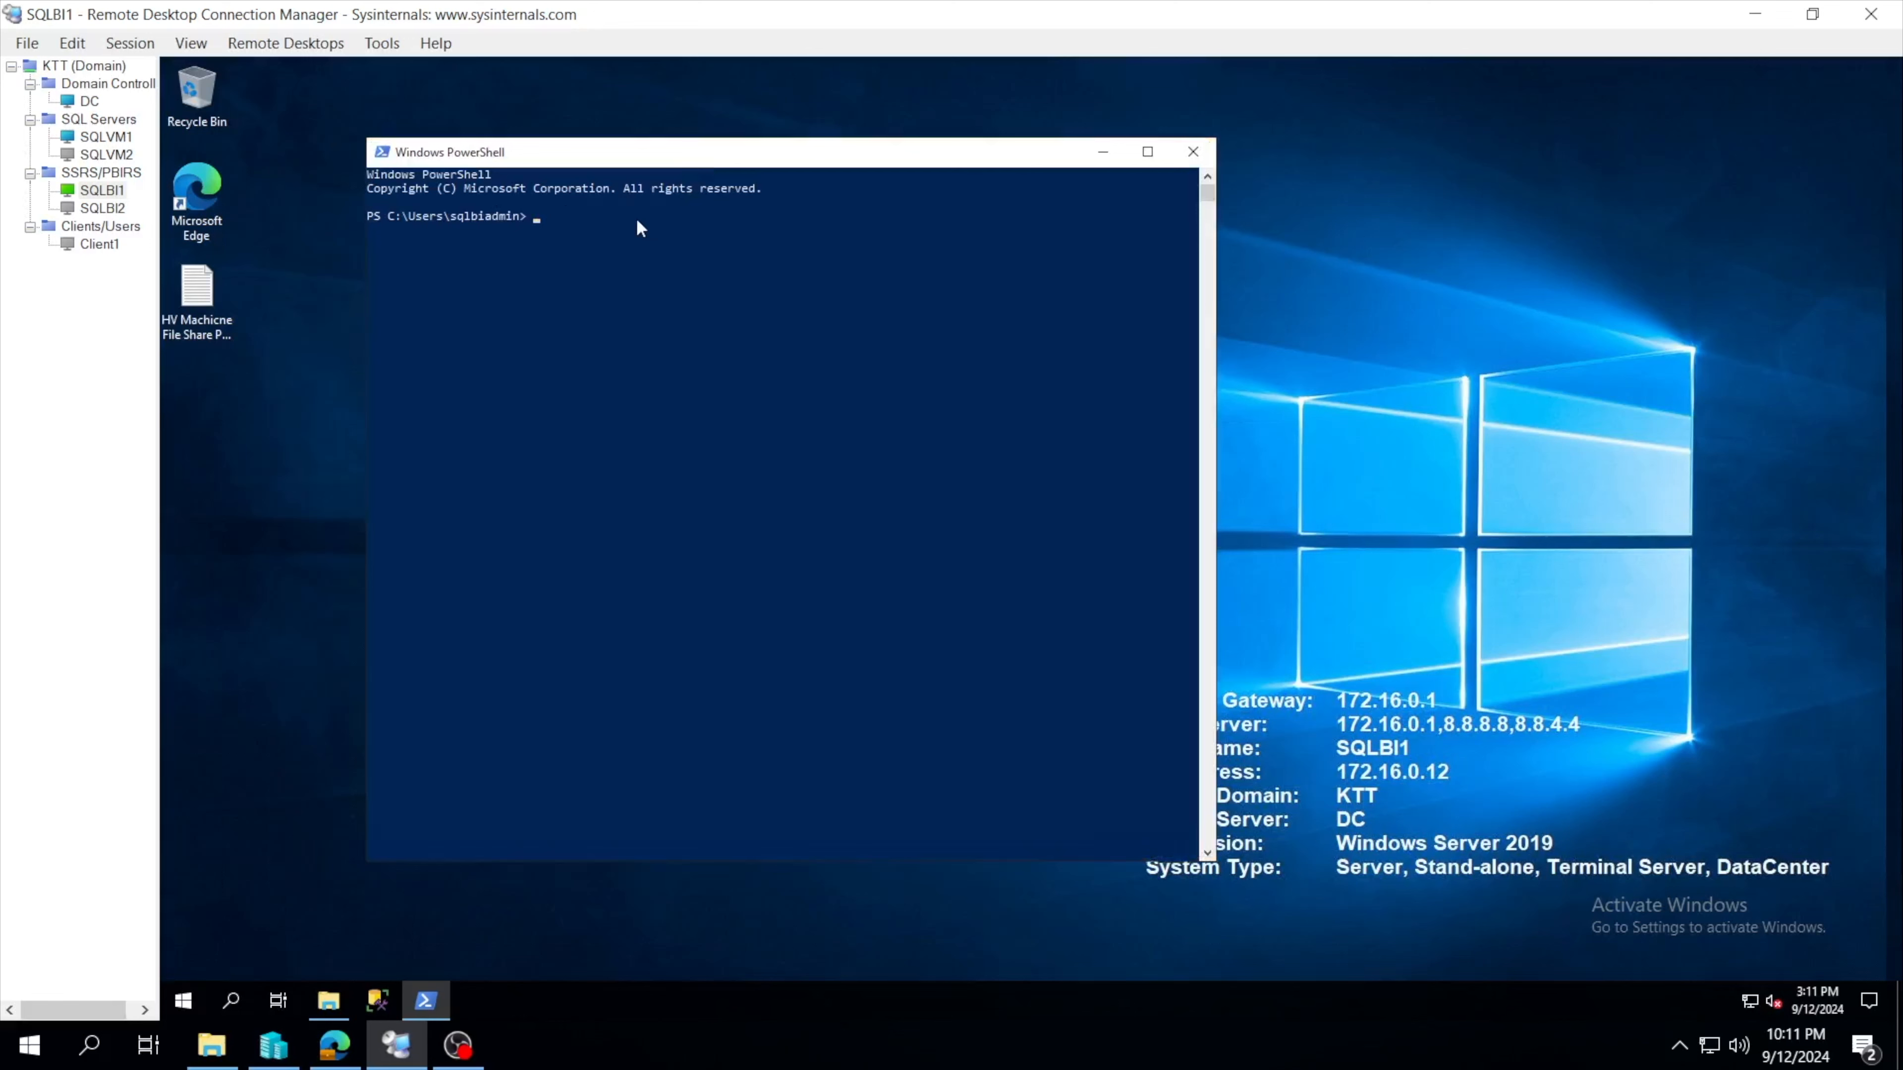
text(ping sqlvm1)
key(Return)
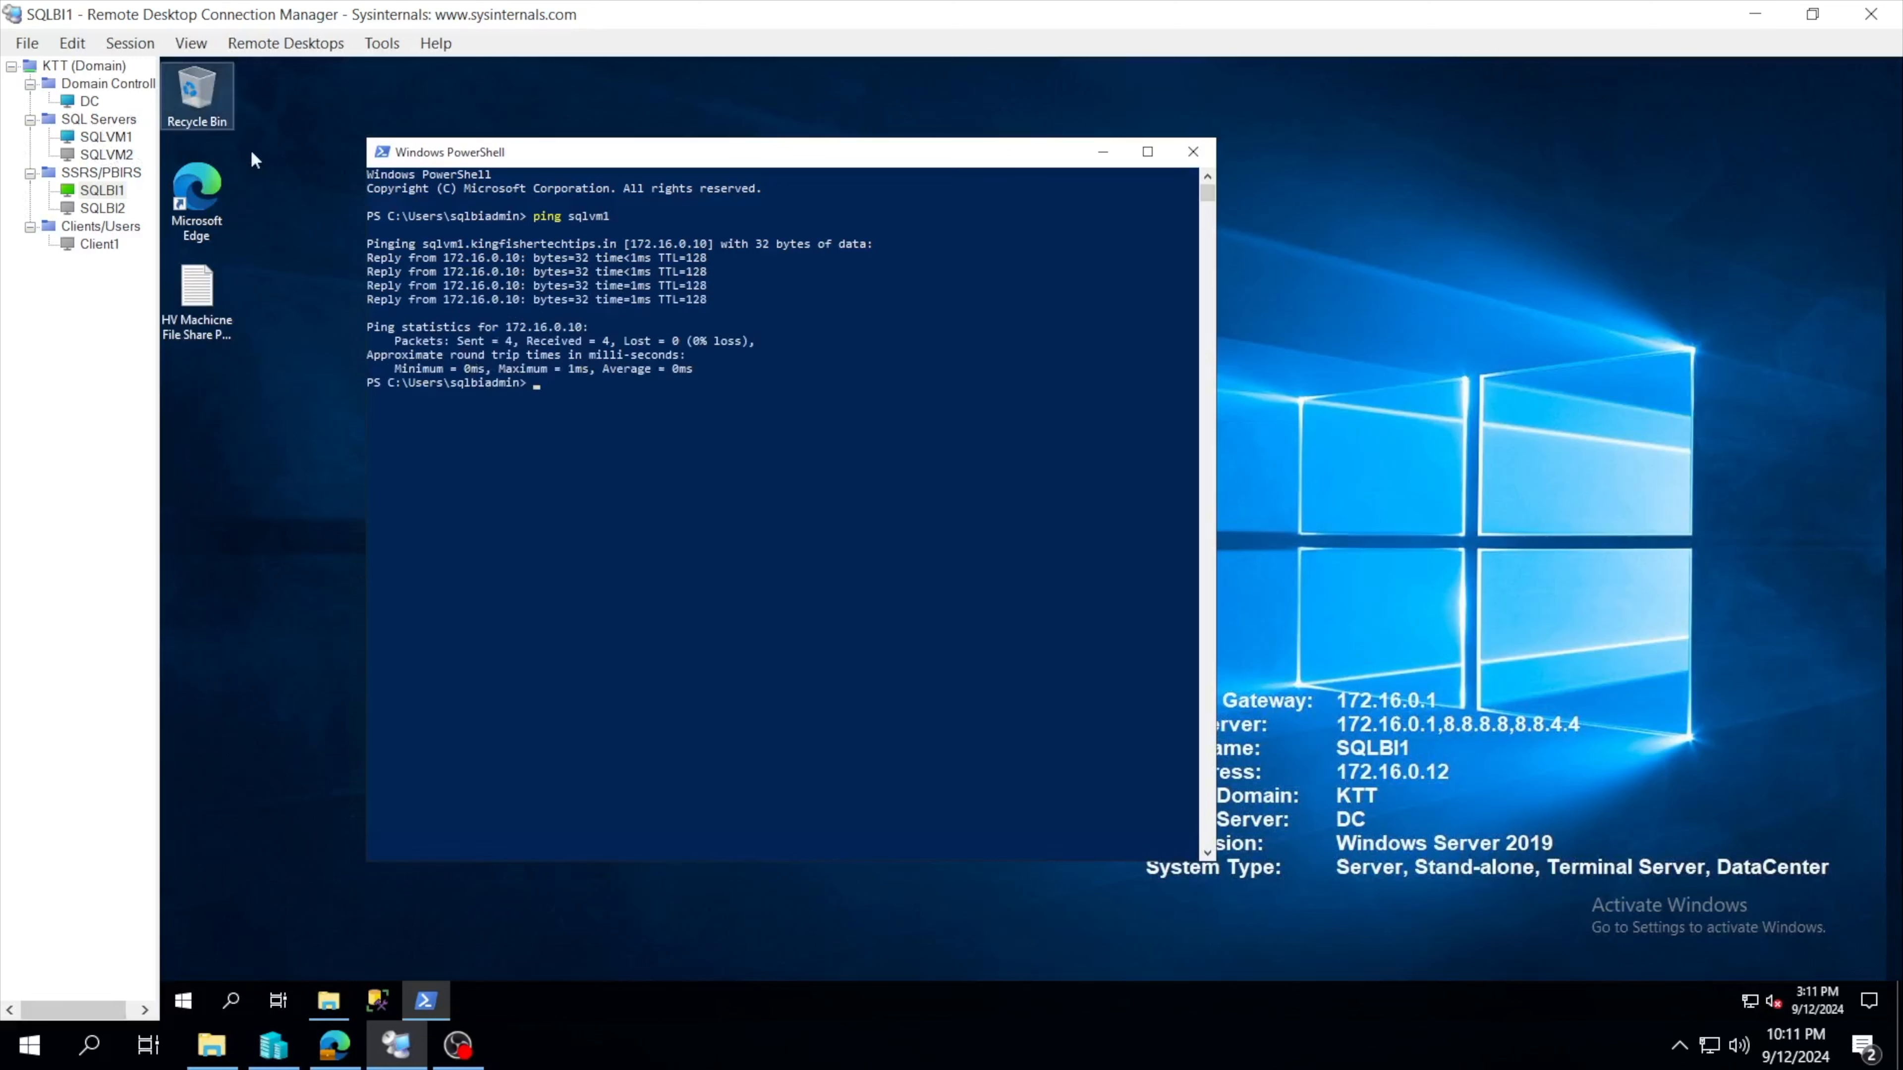
click(688, 462)
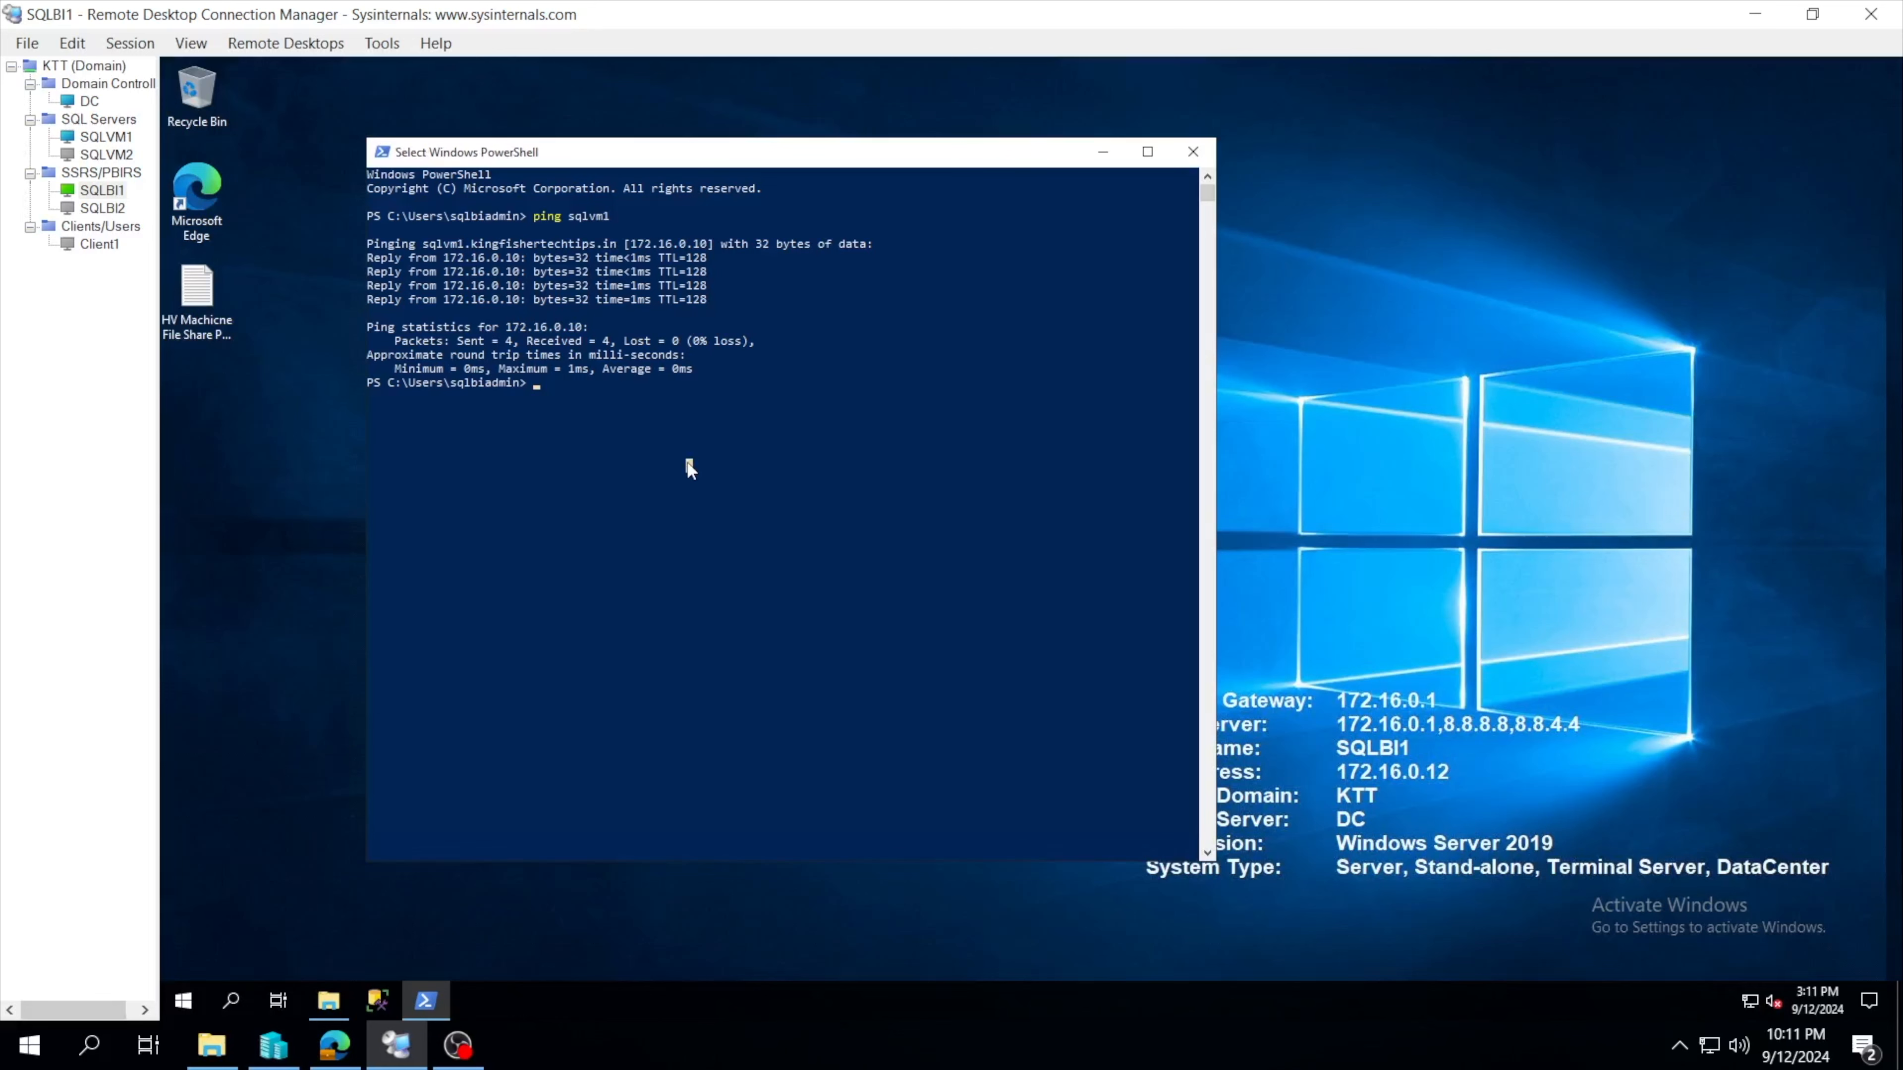
drag(724, 167, 754, 164)
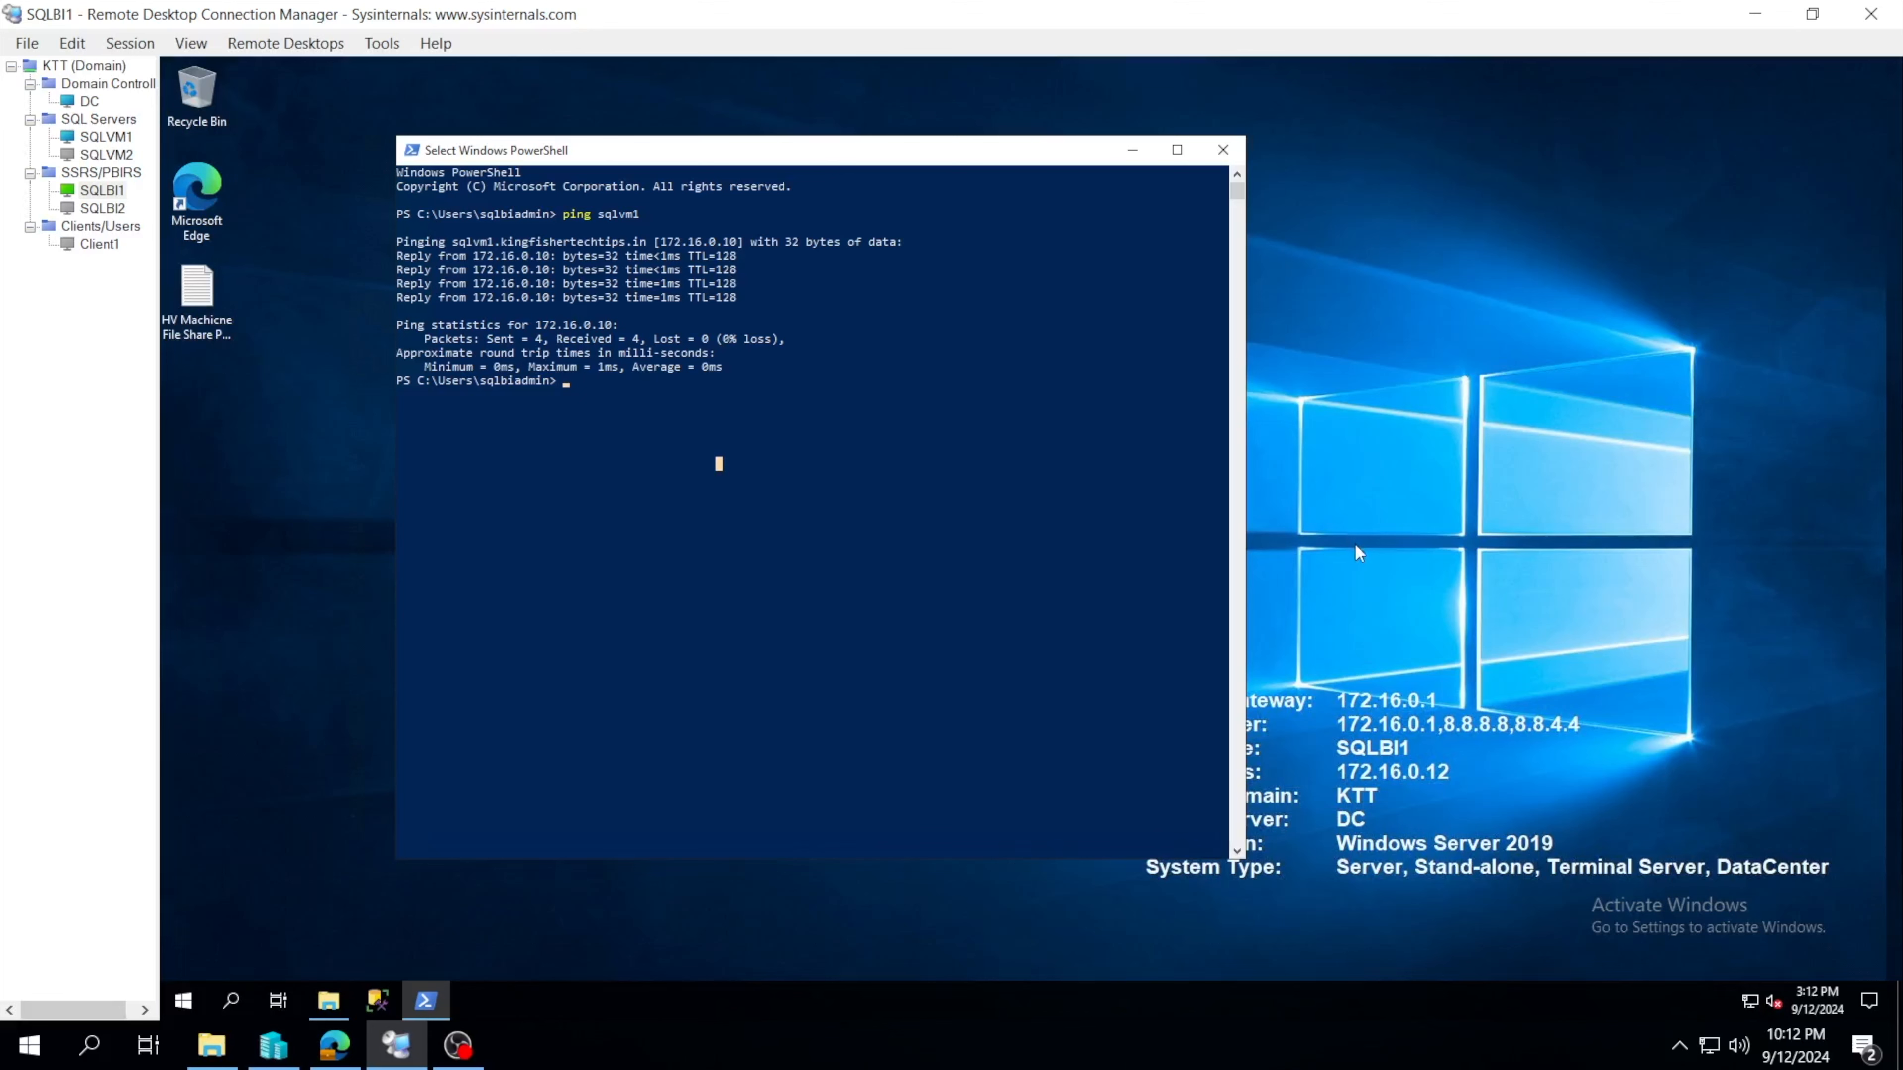
On DC, disable the inbound rule File and Printer Sharing (Echo Request - ICMPv4-In) in the Default Domain Policy
click(89, 102)
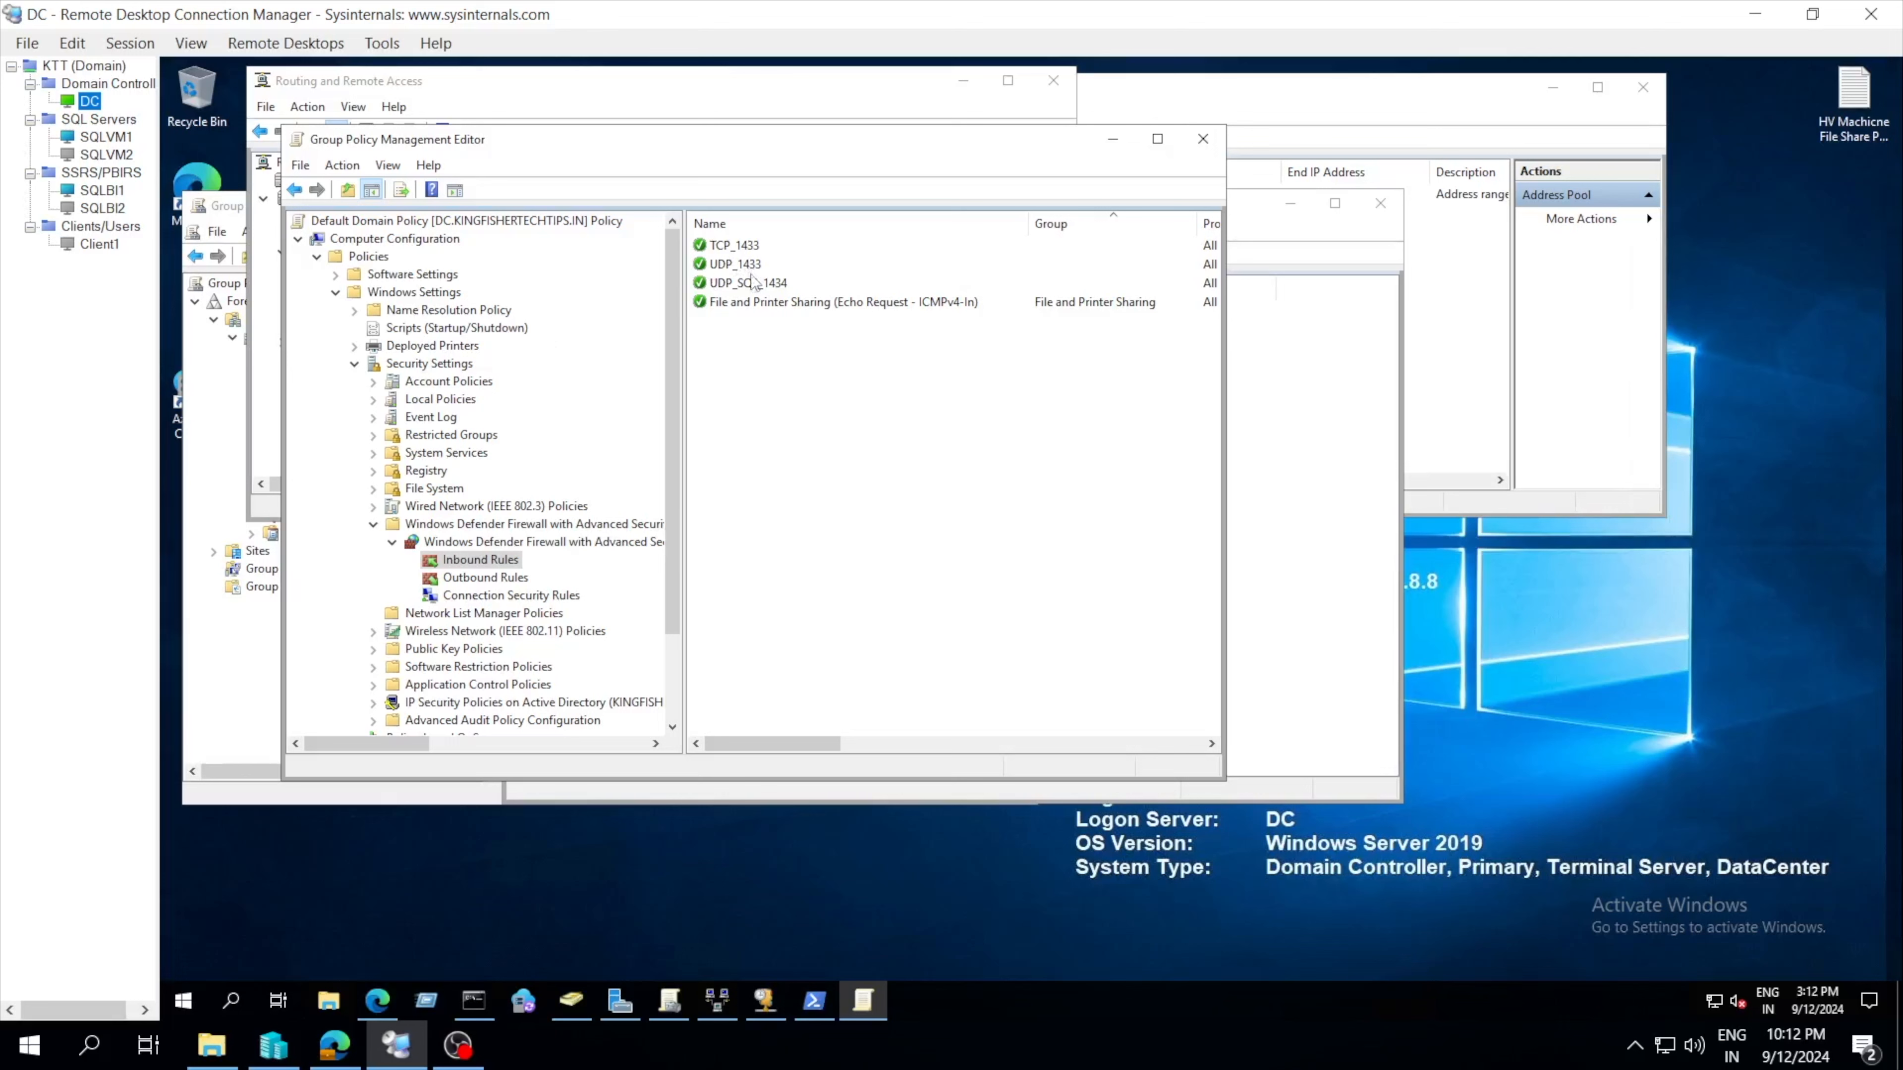
click(751, 299)
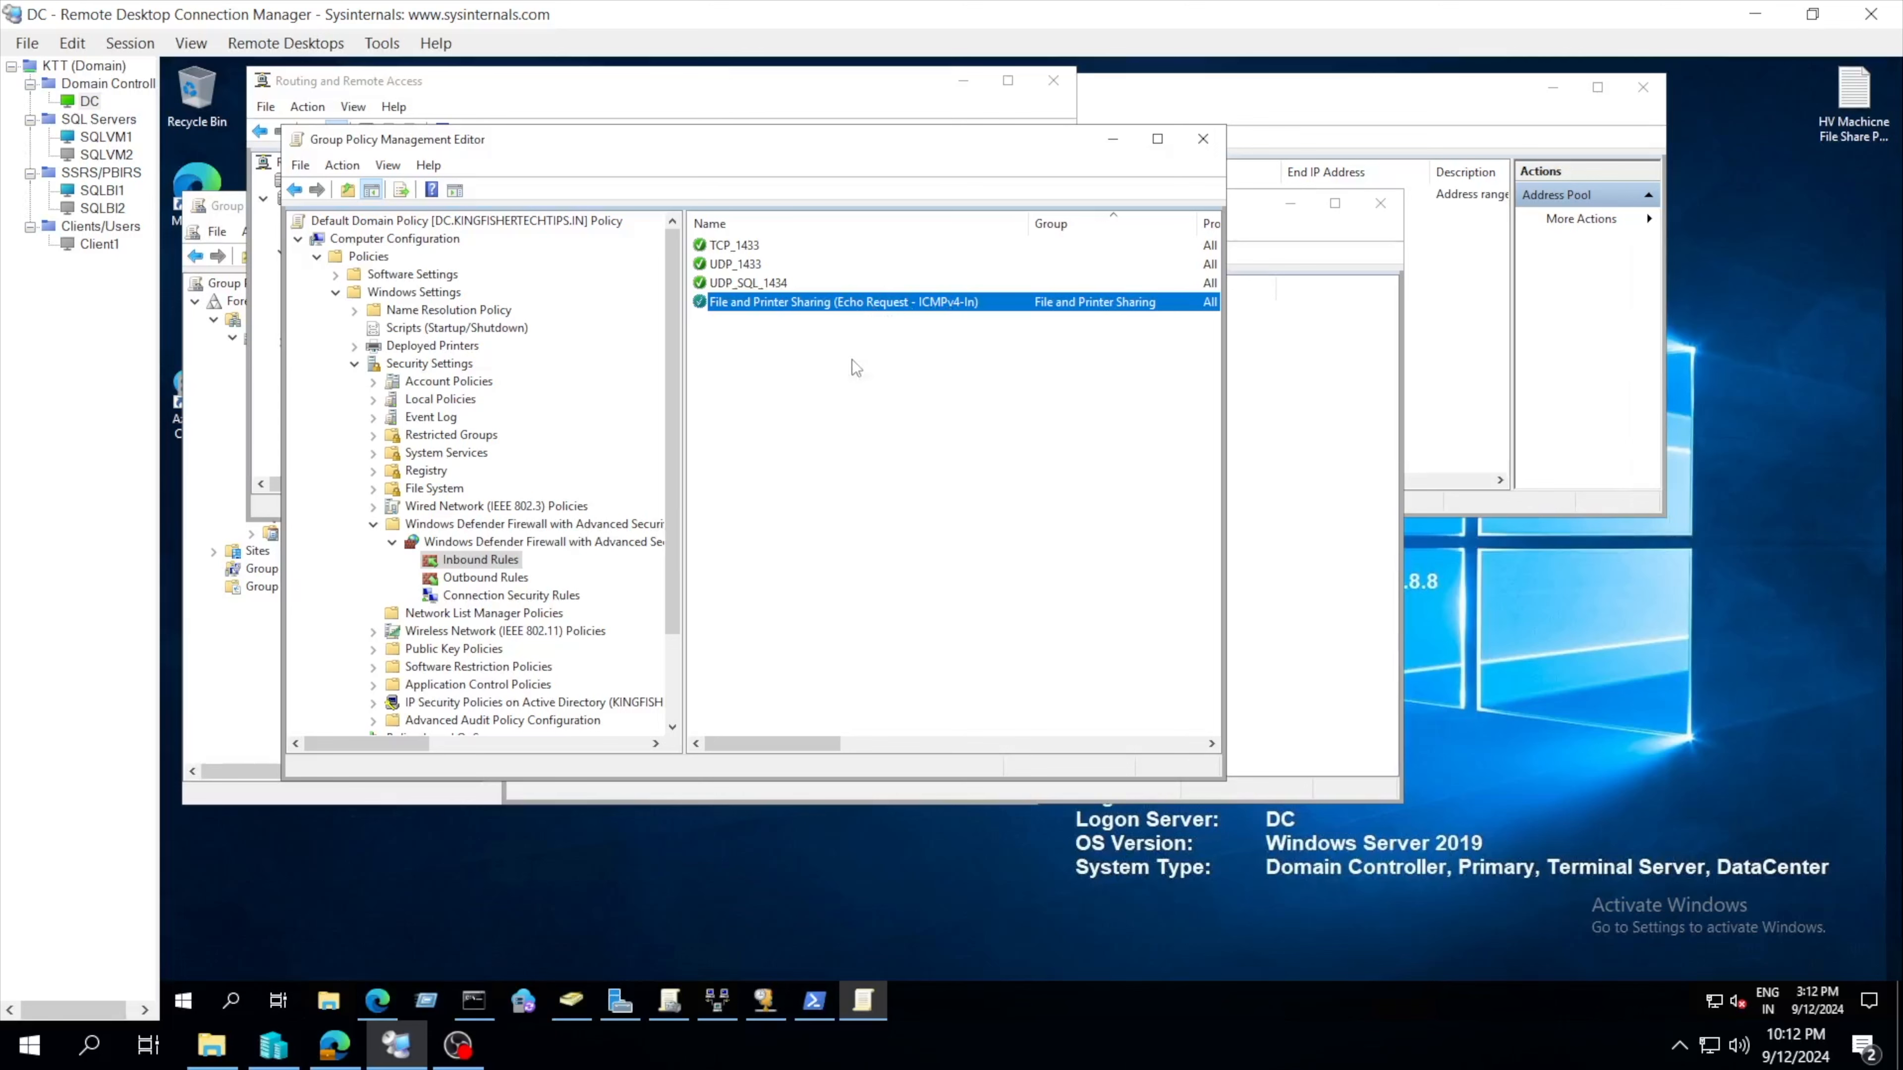
click(102, 191)
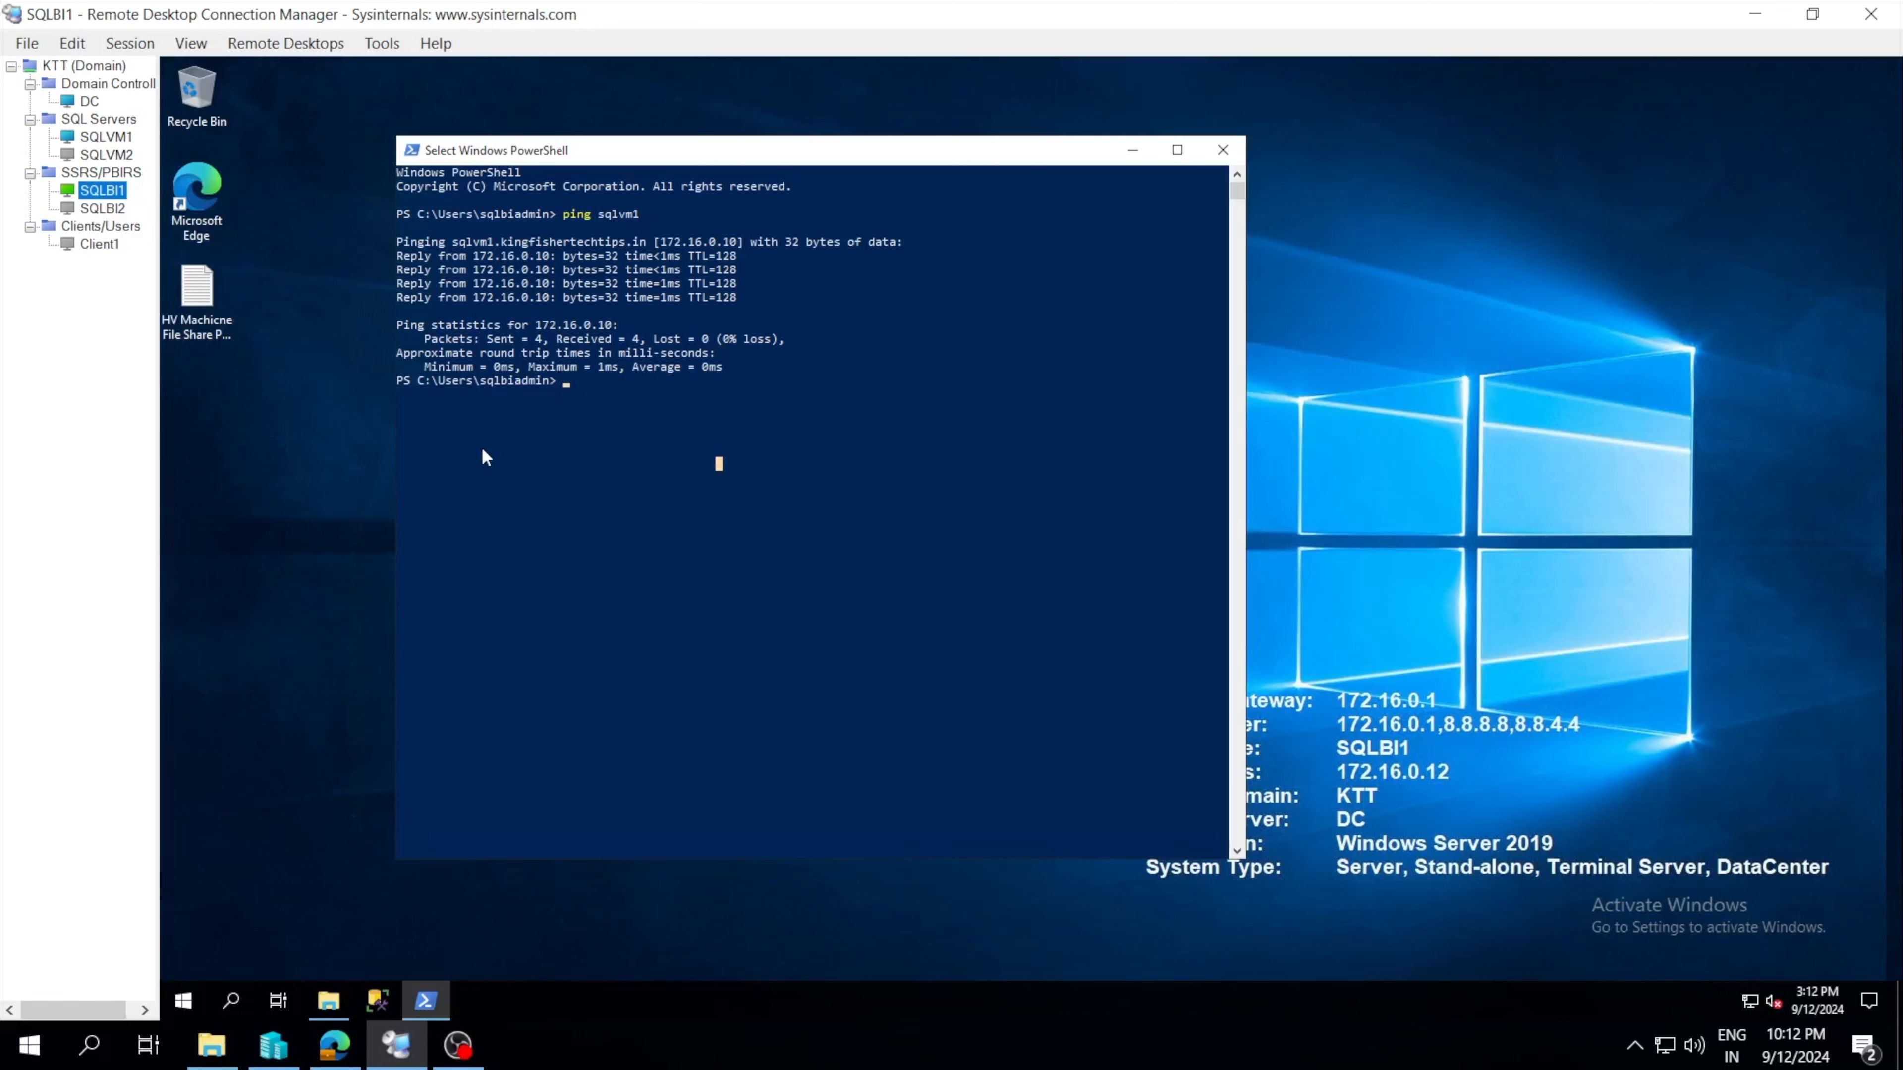
click(88, 101)
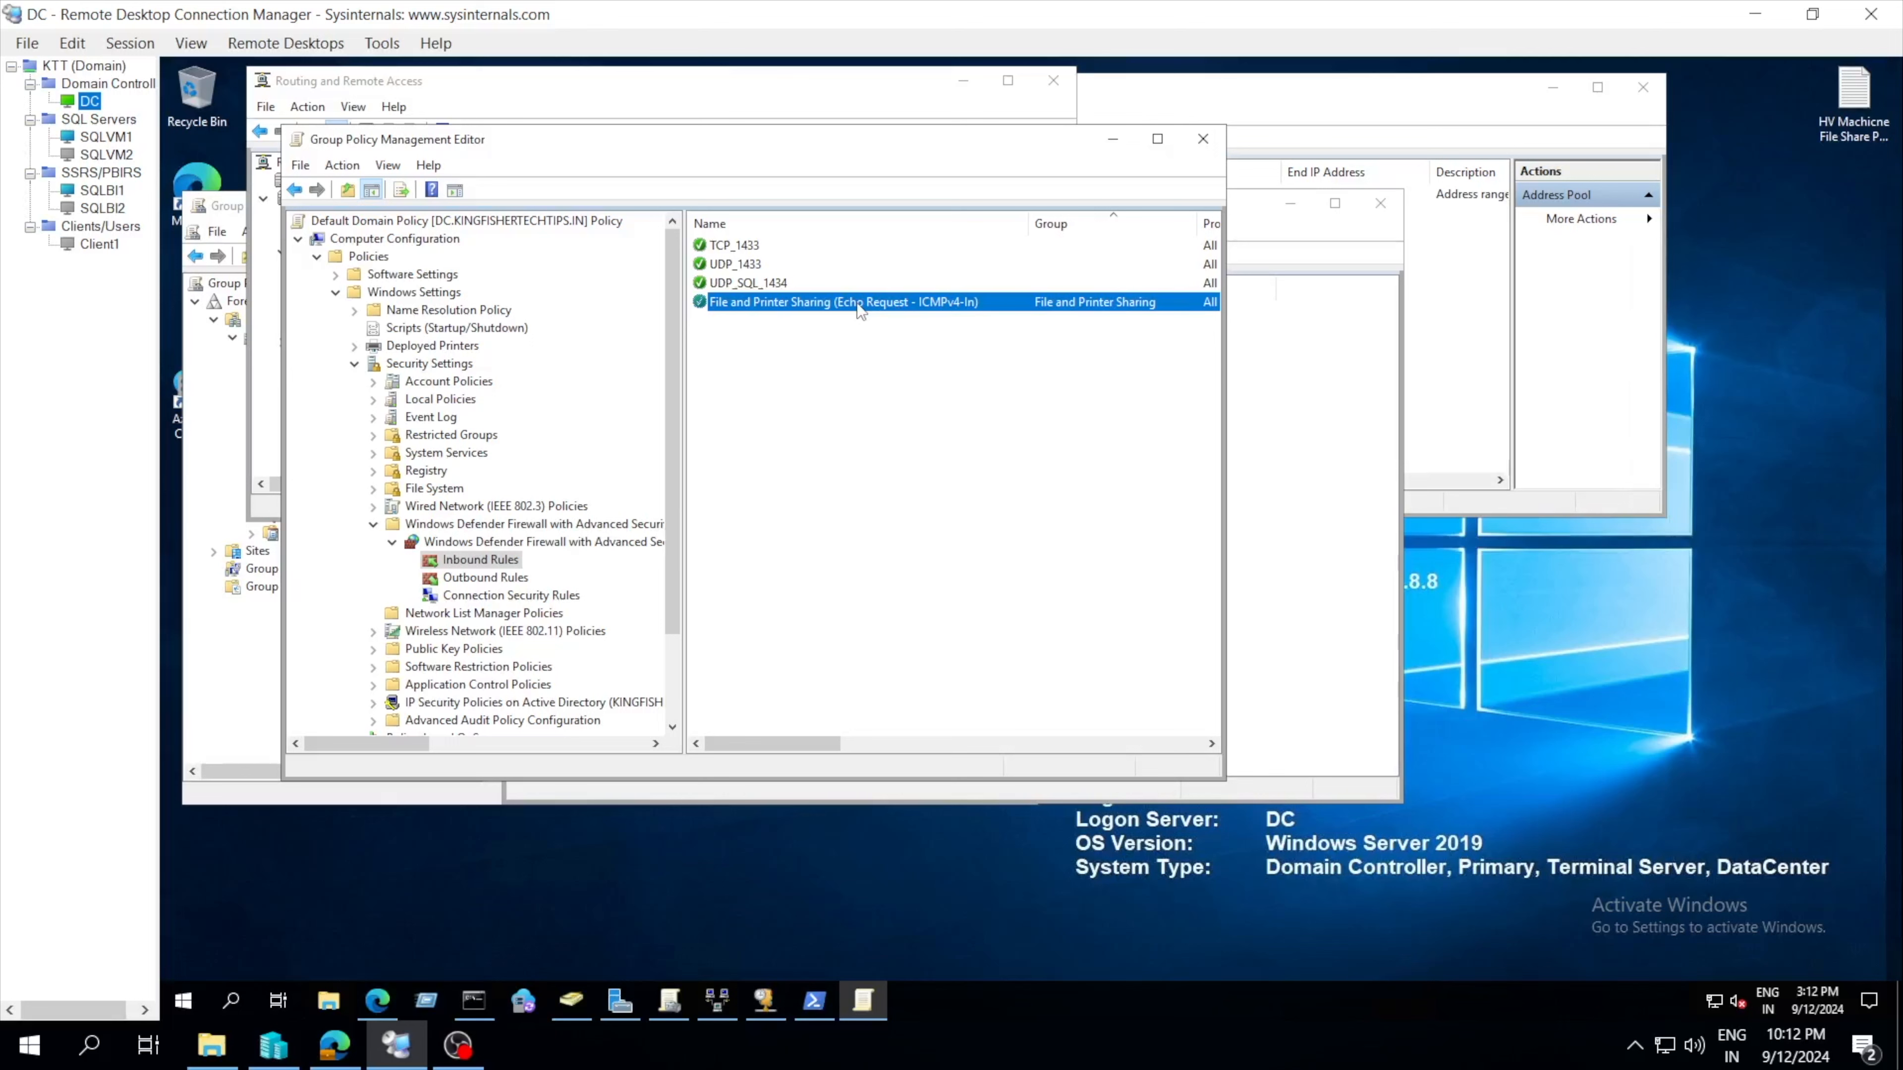
right_click(825, 303)
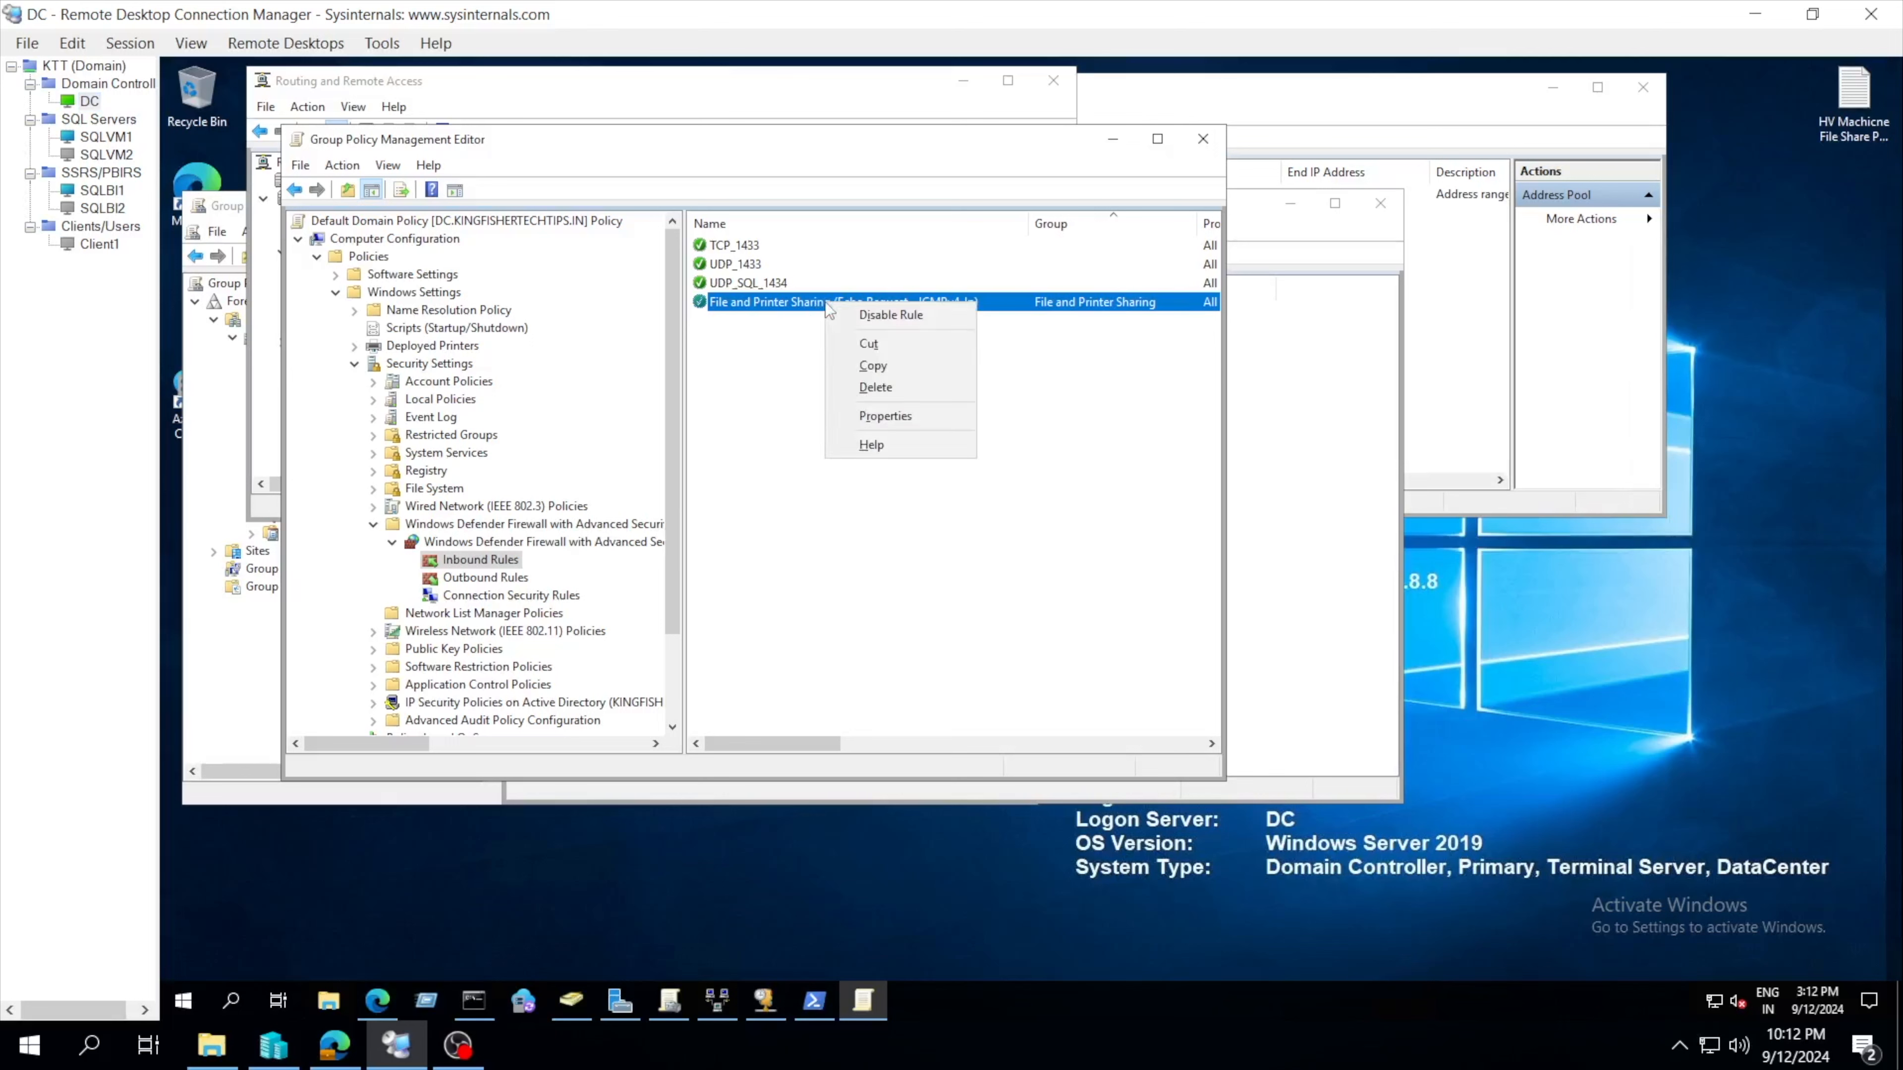
click(875, 316)
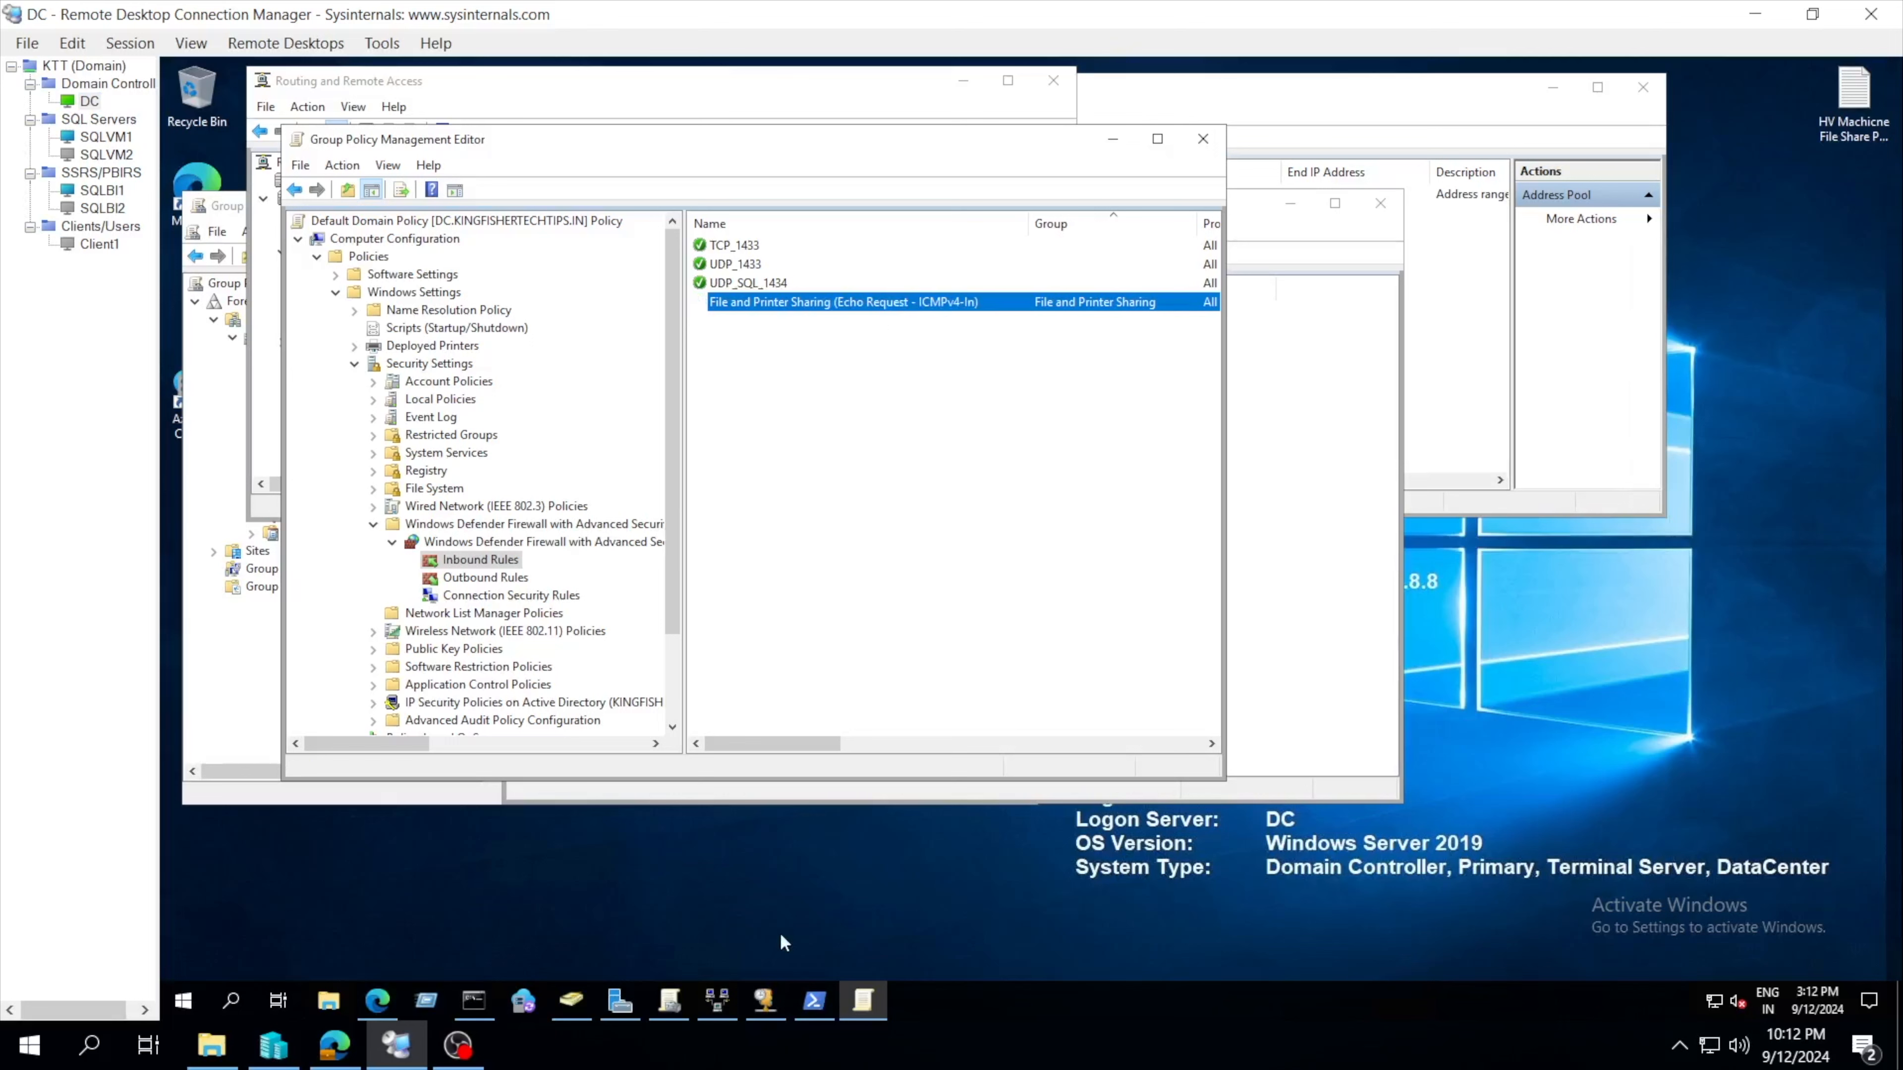
click(785, 494)
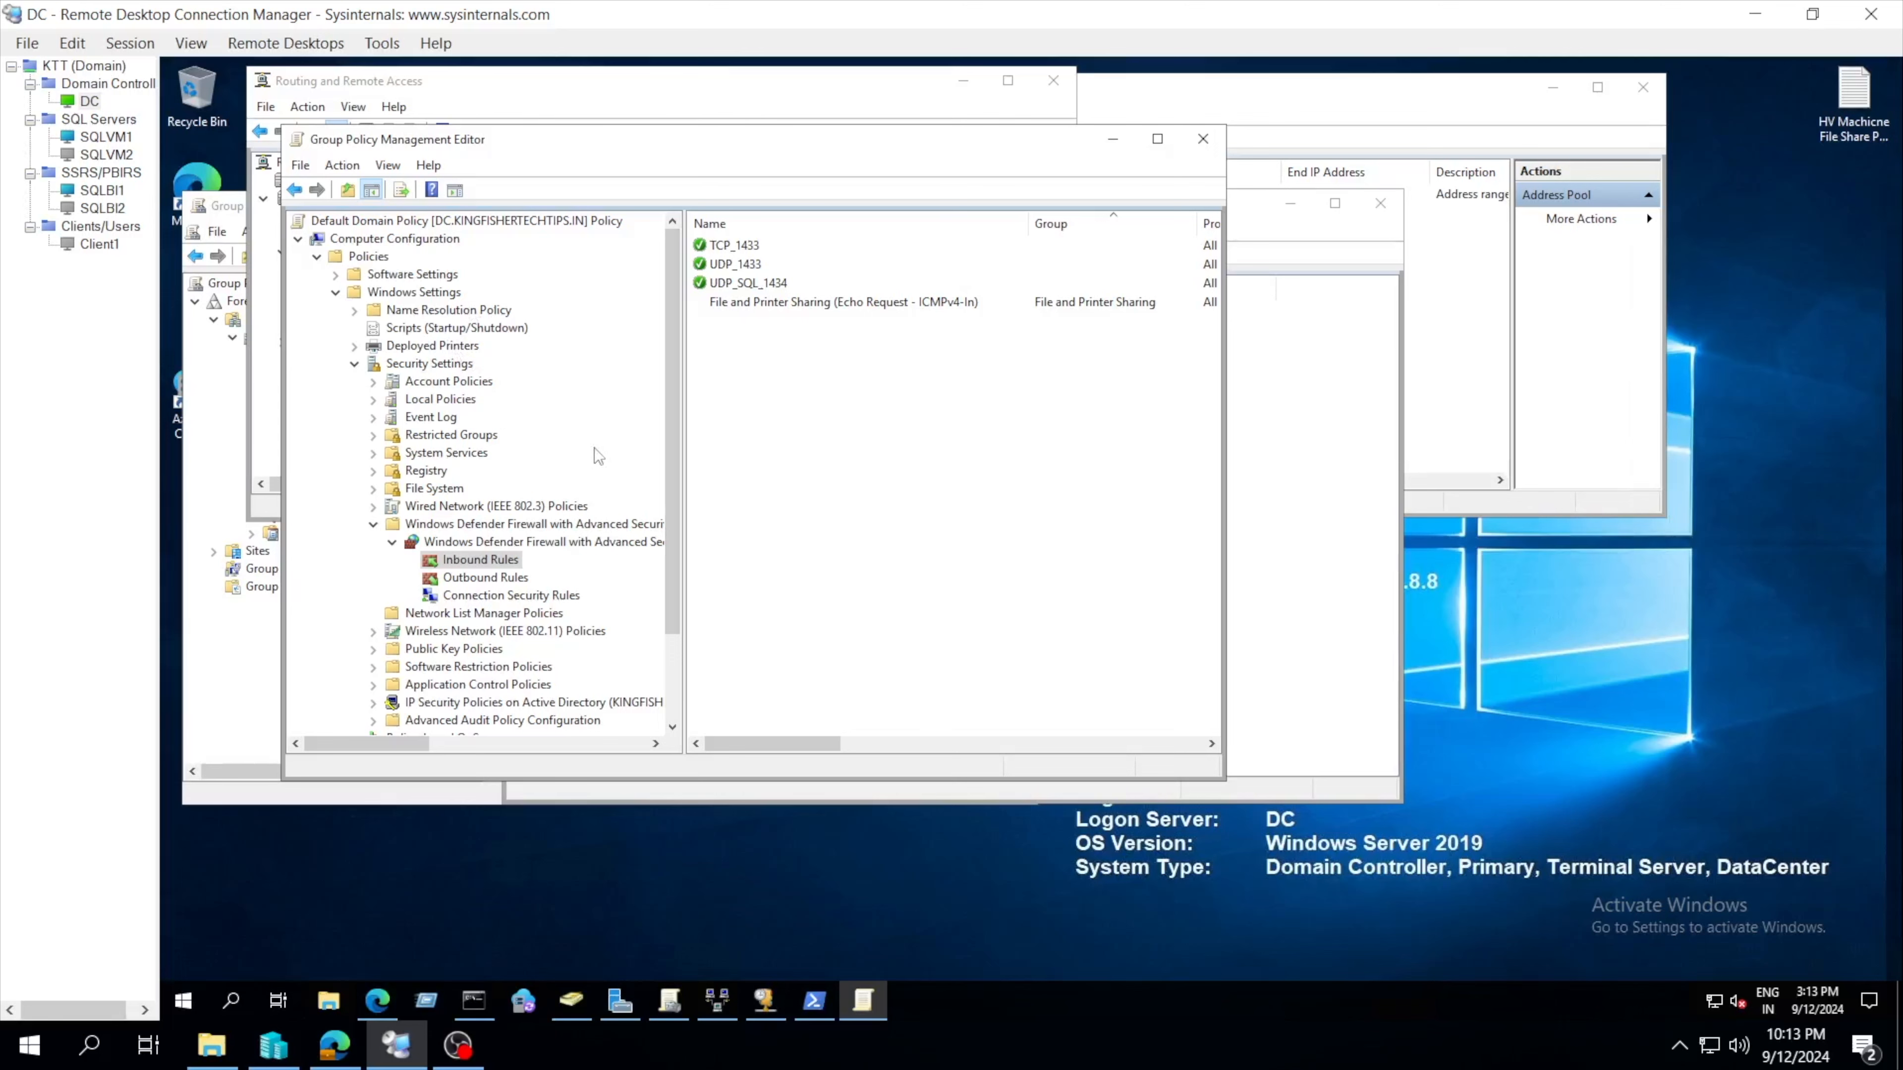
Minimize Management Studio on SQLVM1, and repeat the ping to sqlvm1 from PowerShell on SQLBI1
click(109, 139)
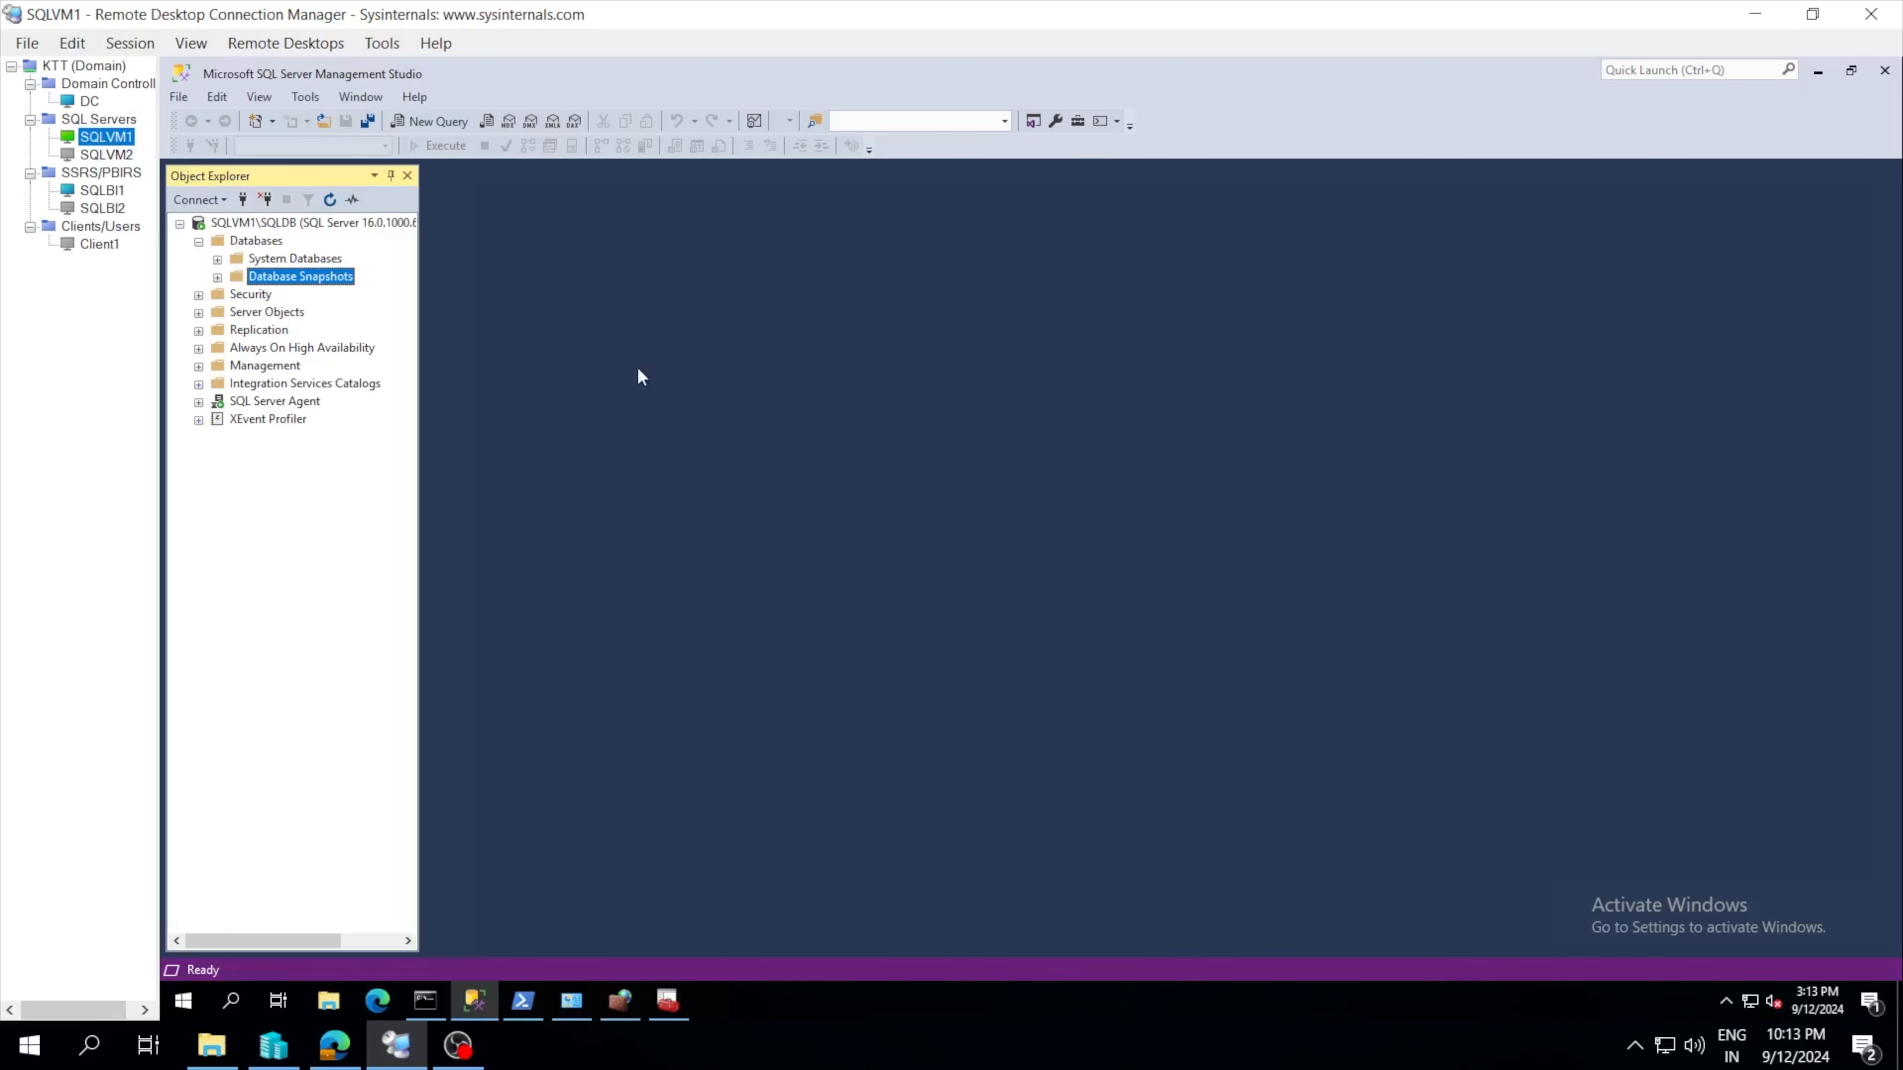
click(1819, 72)
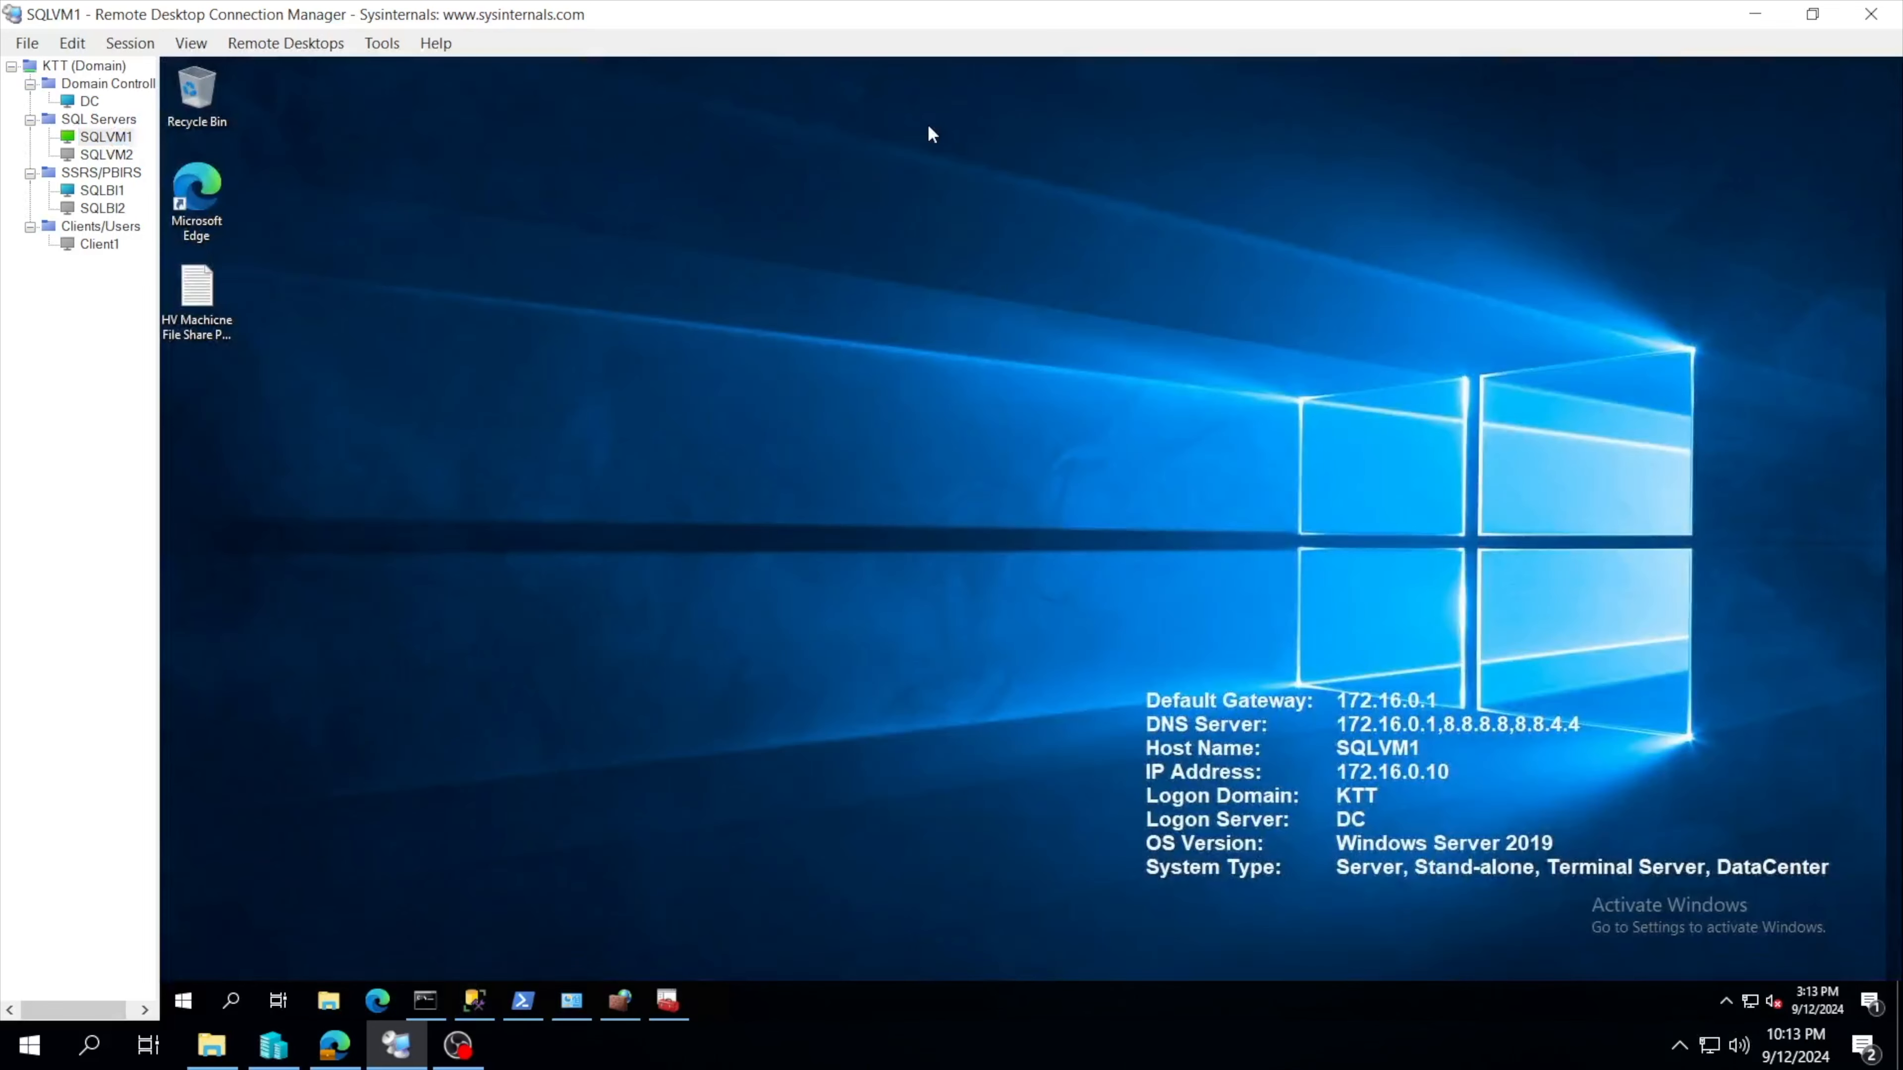
click(114, 193)
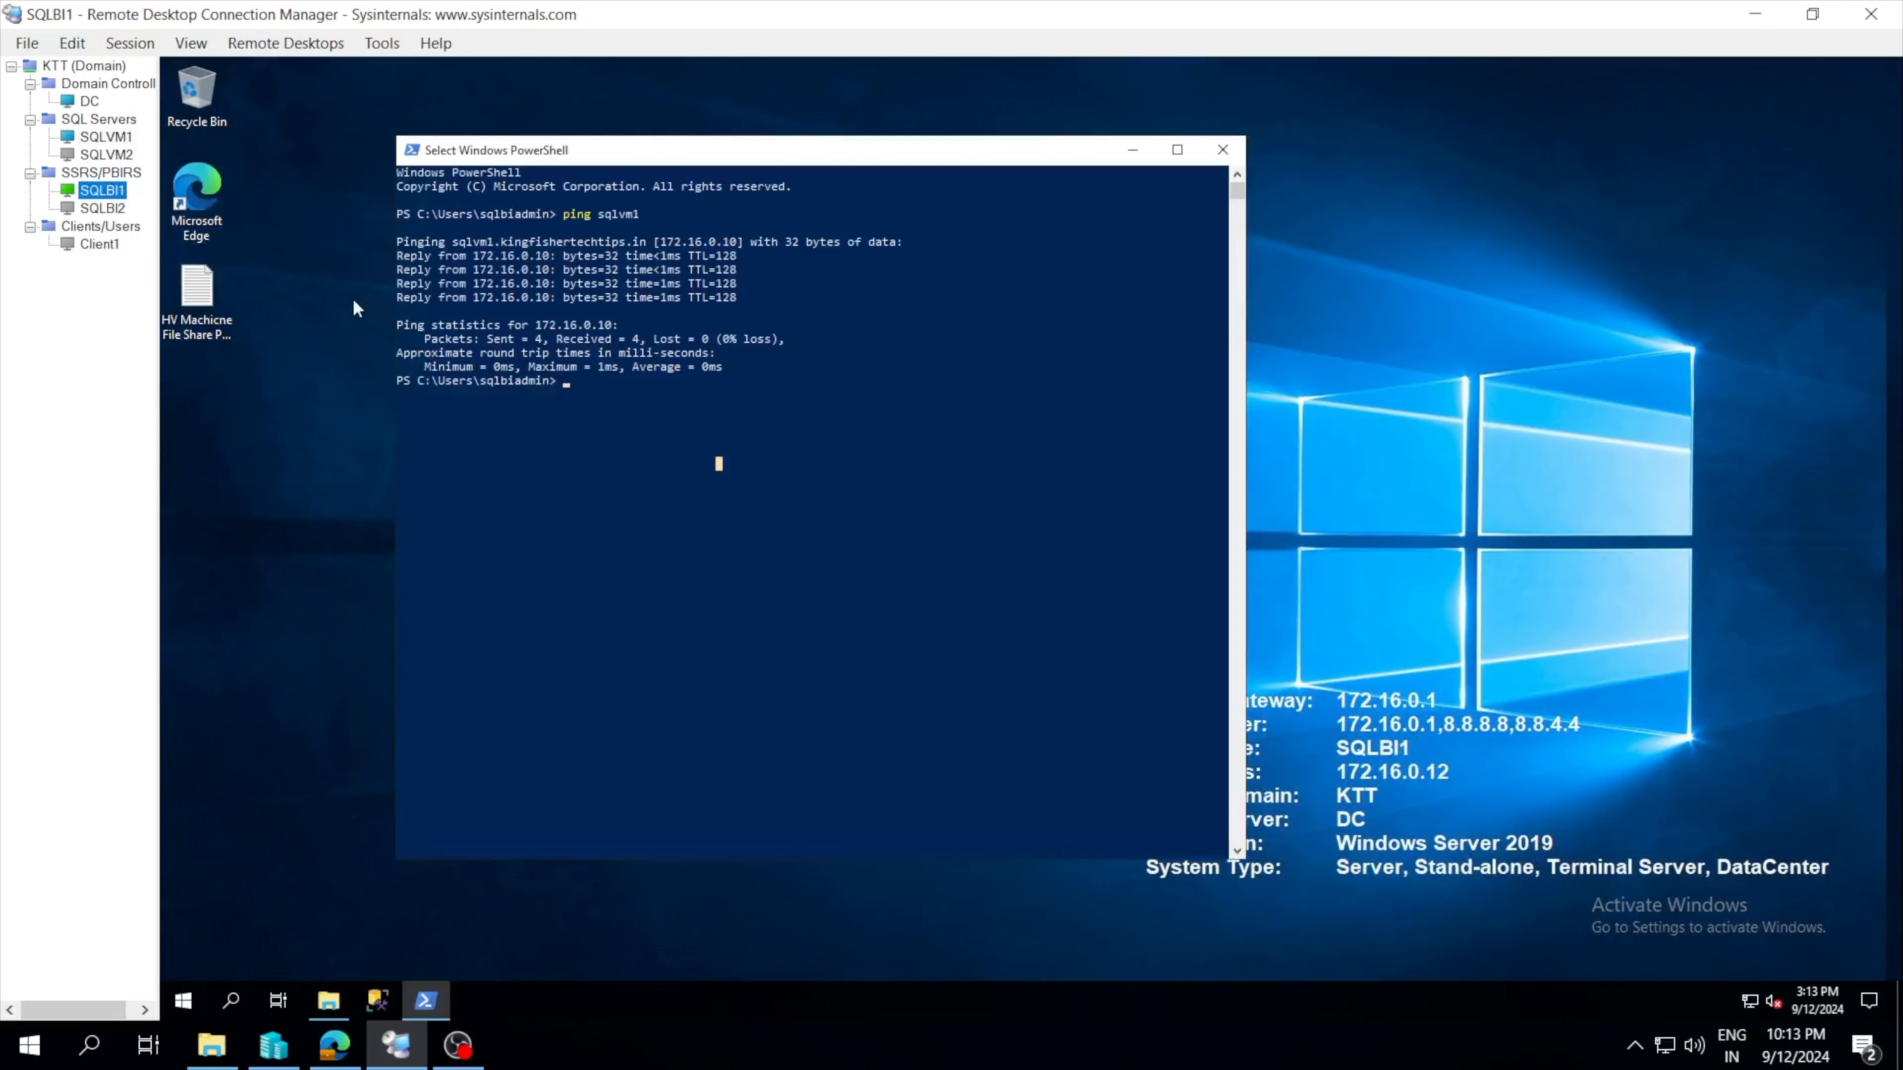
key(Up)
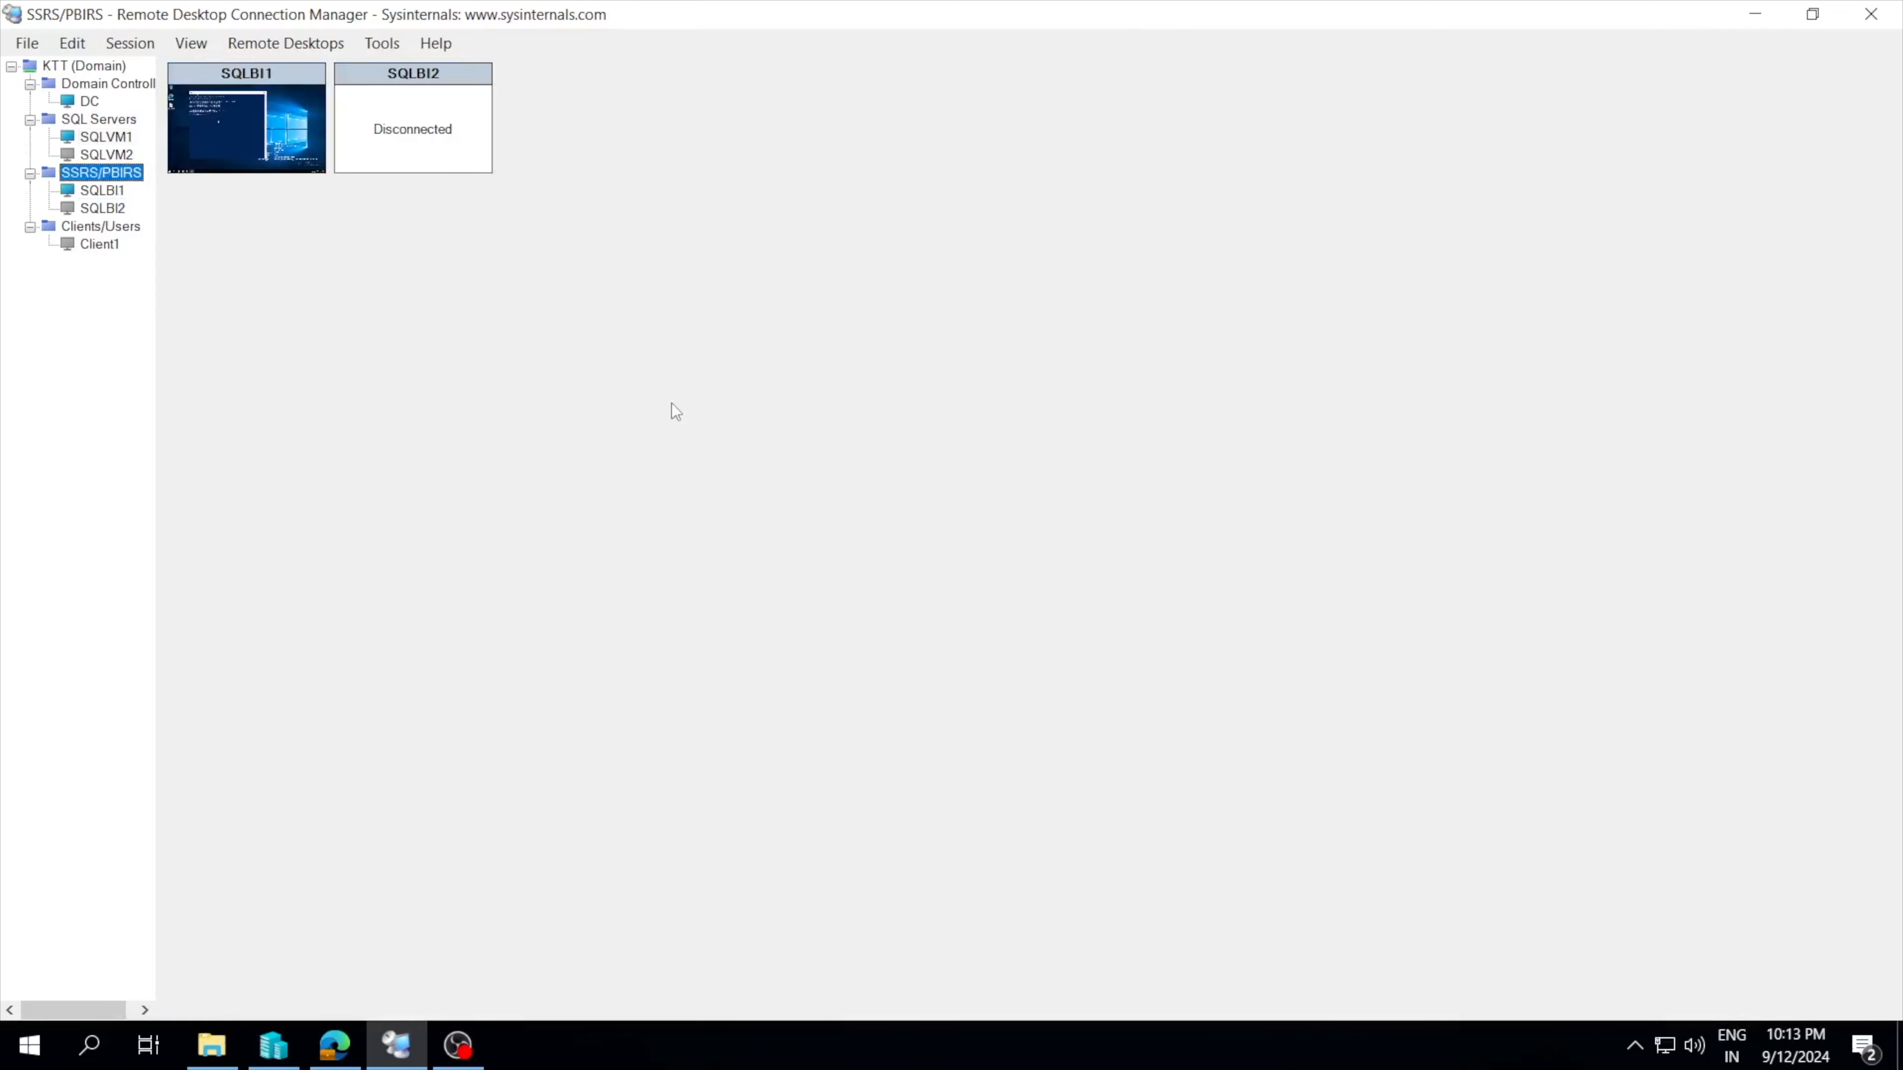
key(Down)
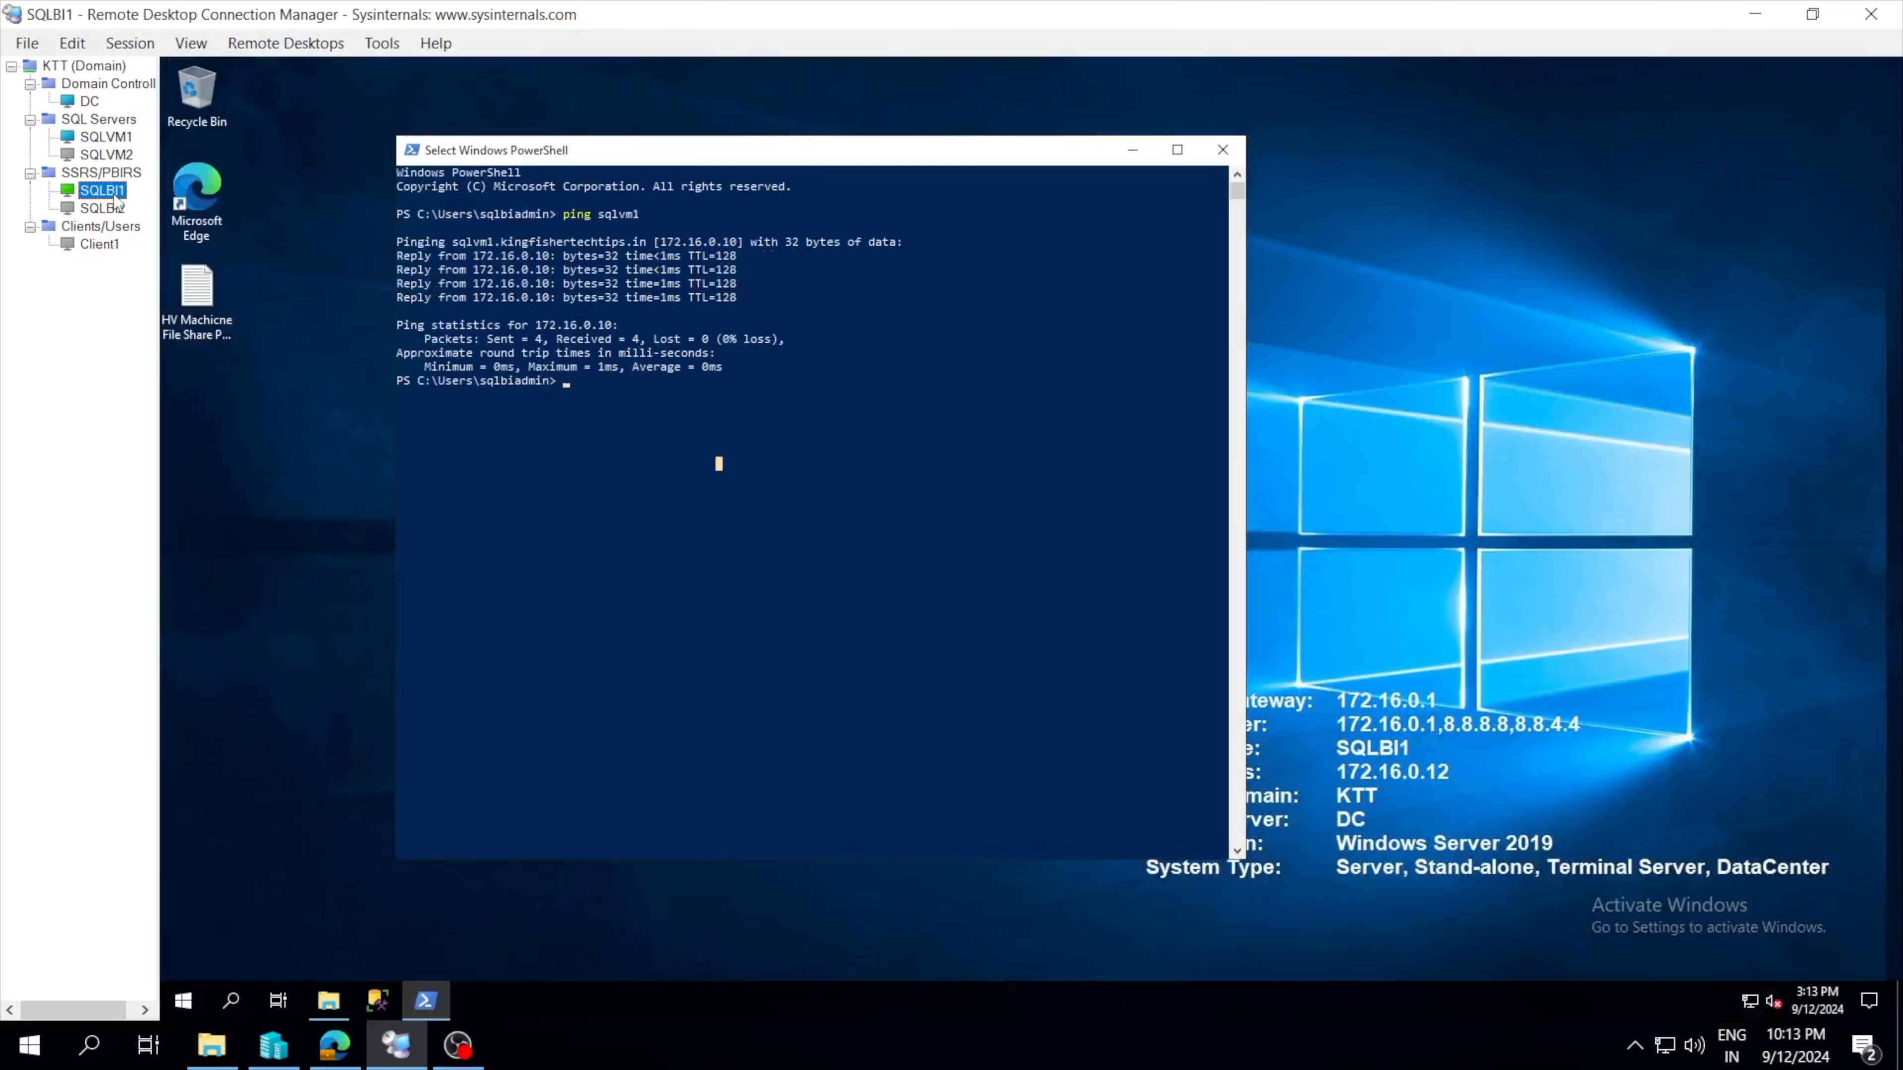
key(Up)
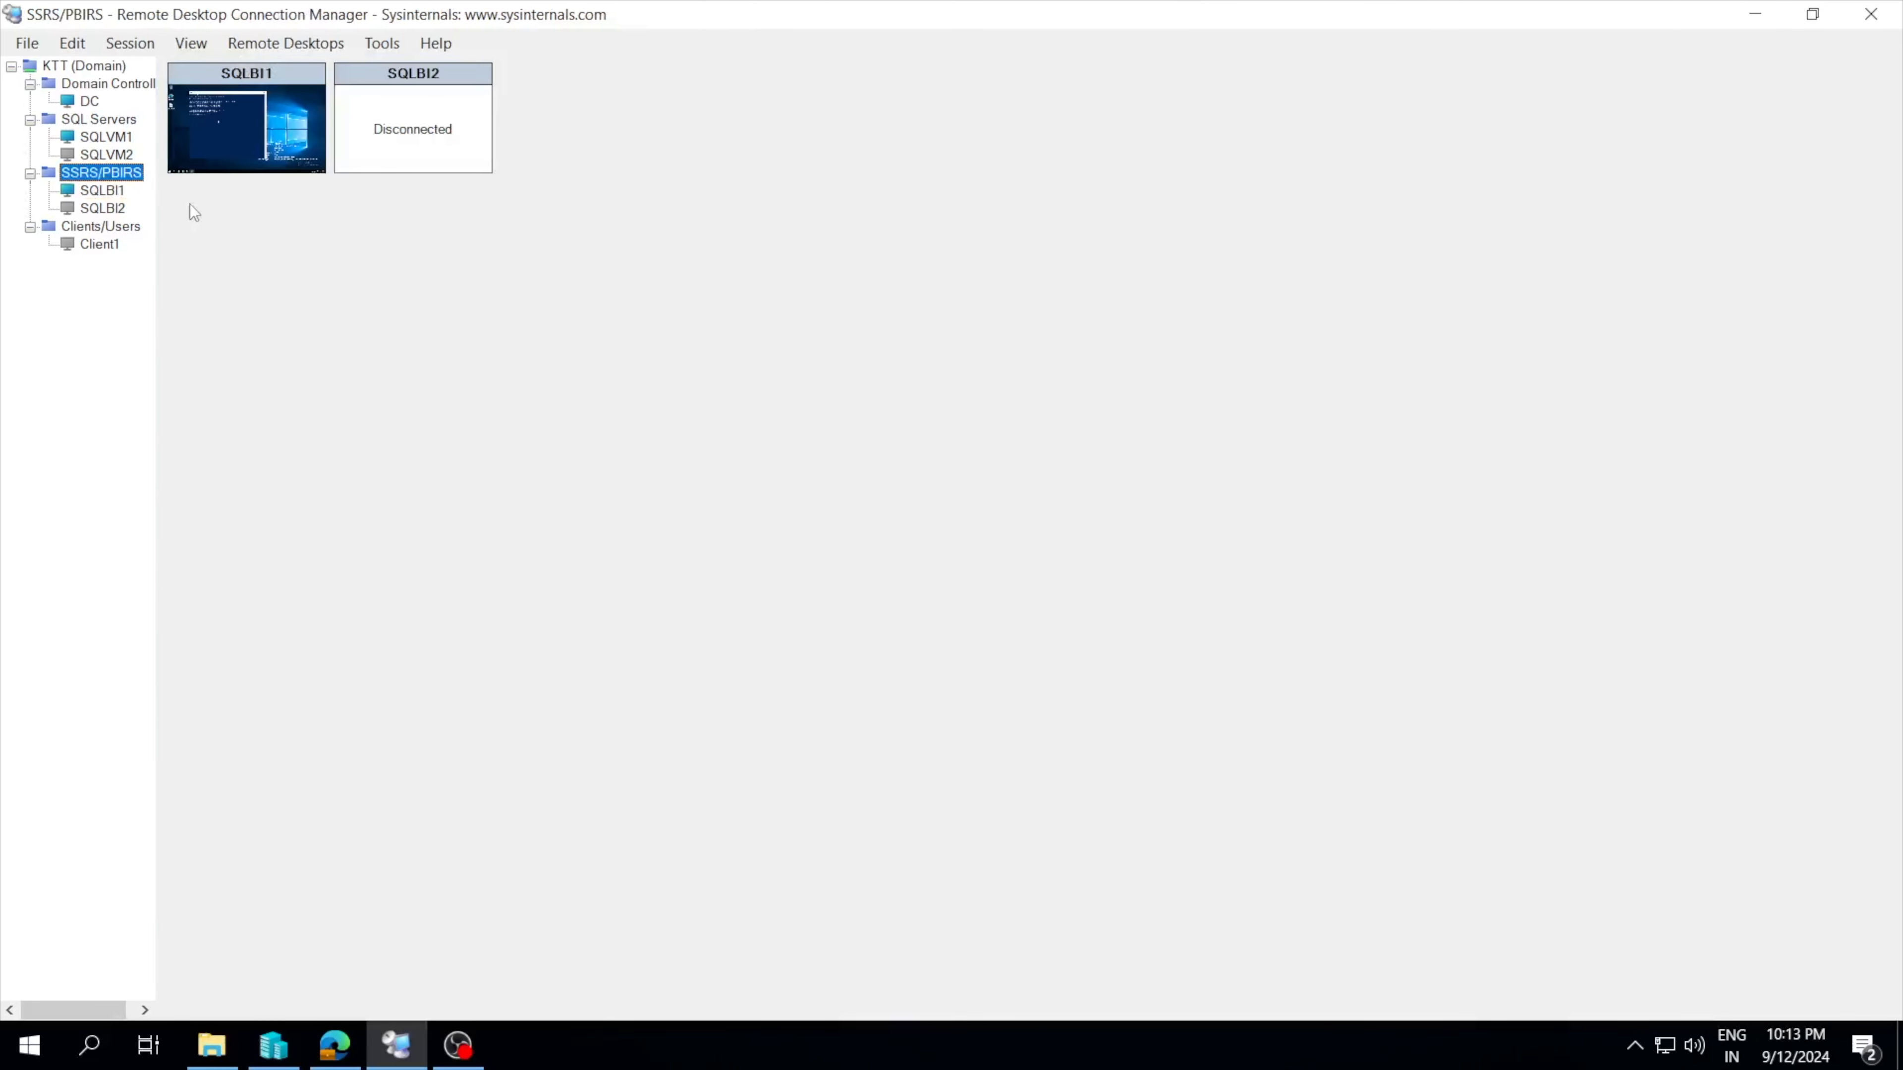
click(98, 194)
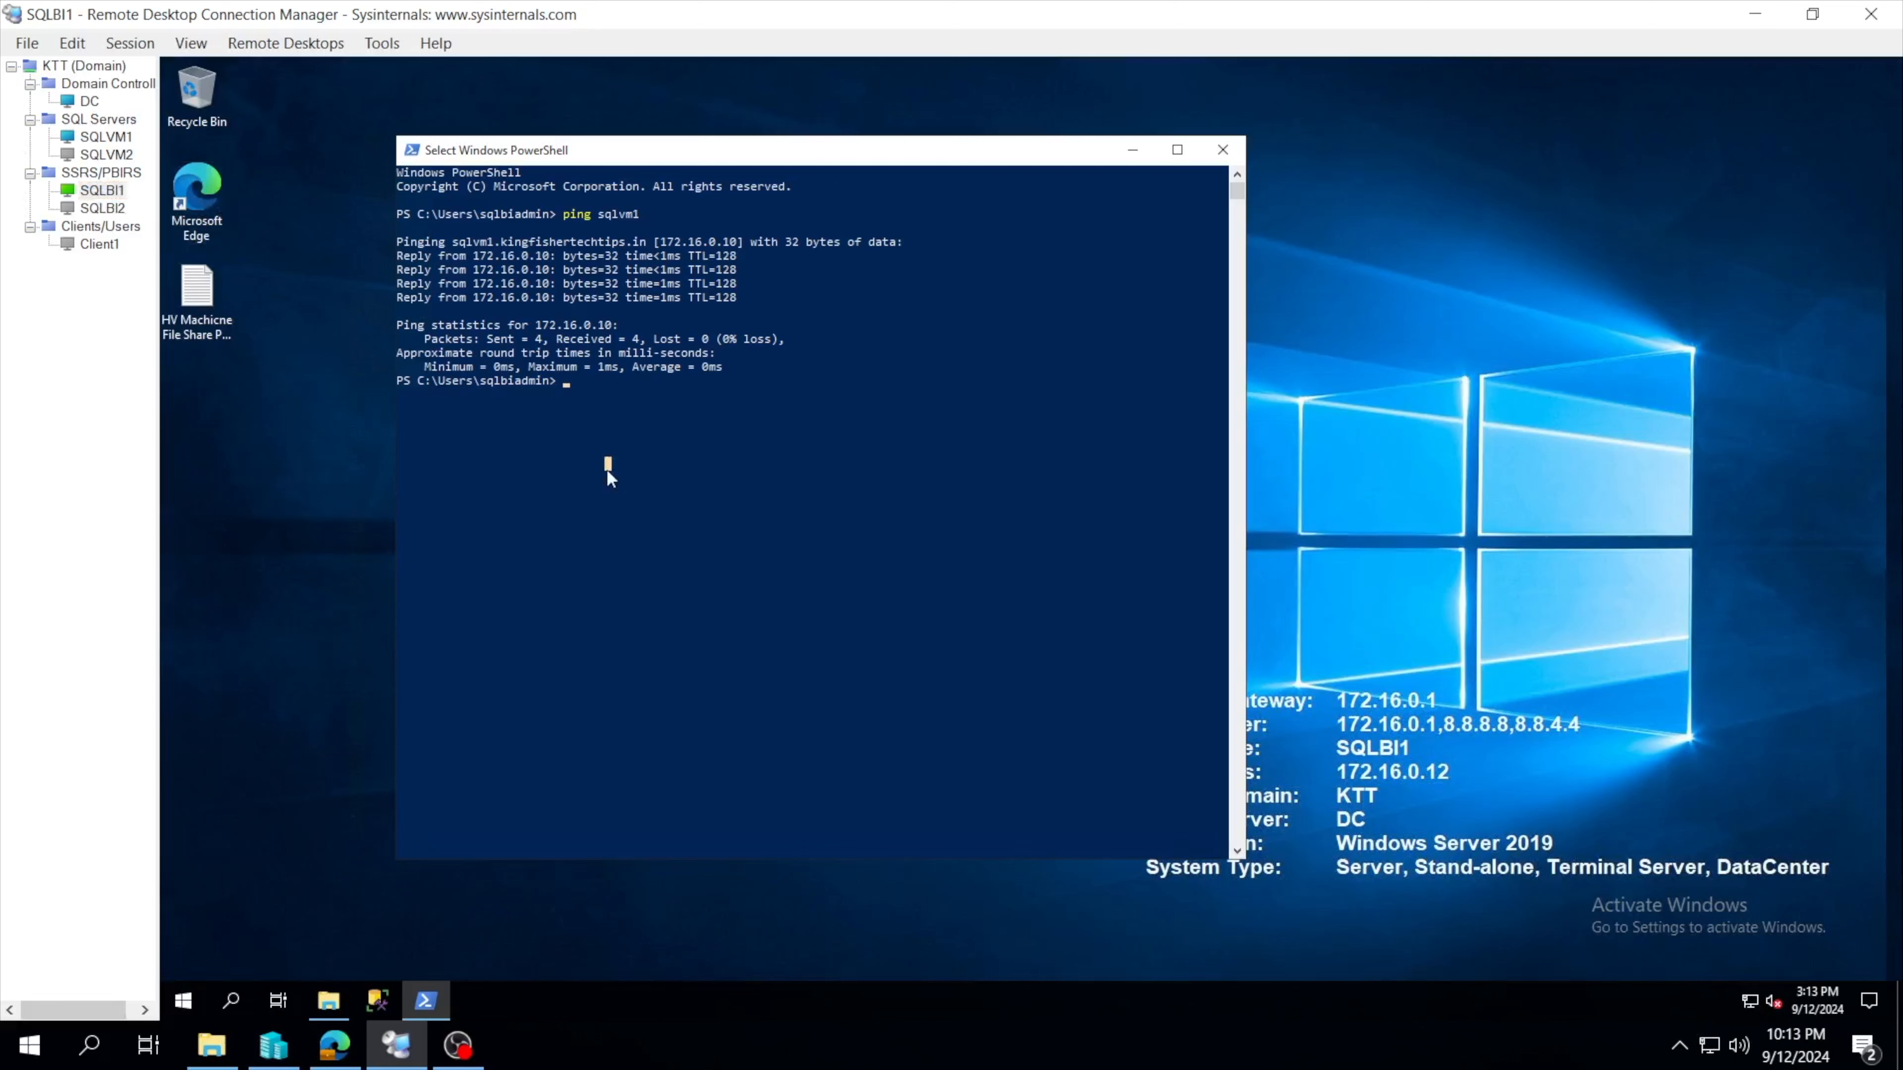
key(Up)
key(Return)
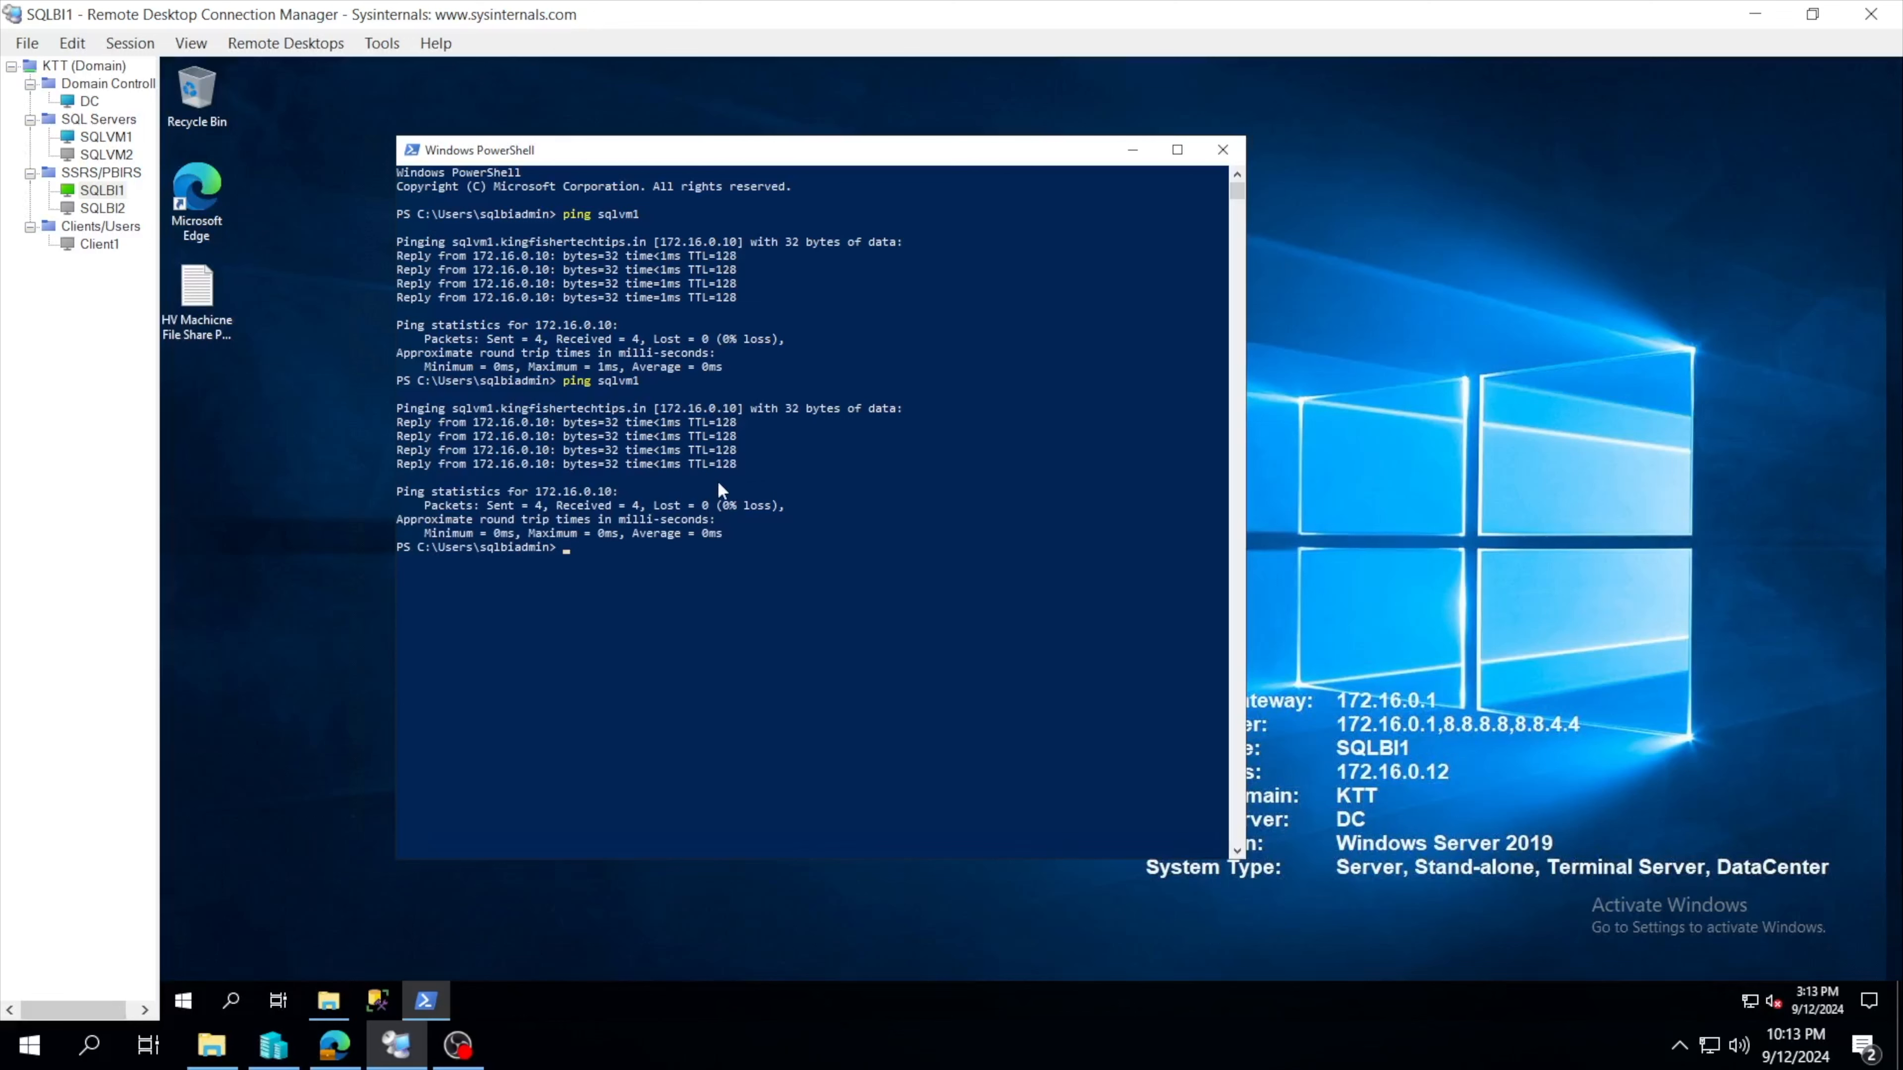
Force a Group Policy update on SQLBI1 with gpupdate /force in PowerShell
text(gpupdate /policy)
key(BackSpace)
key(BackSpace)
key(BackSpace)
key(BackSpace)
key(BackSpace)
key(BackSpace)
text(force)
click(66, 102)
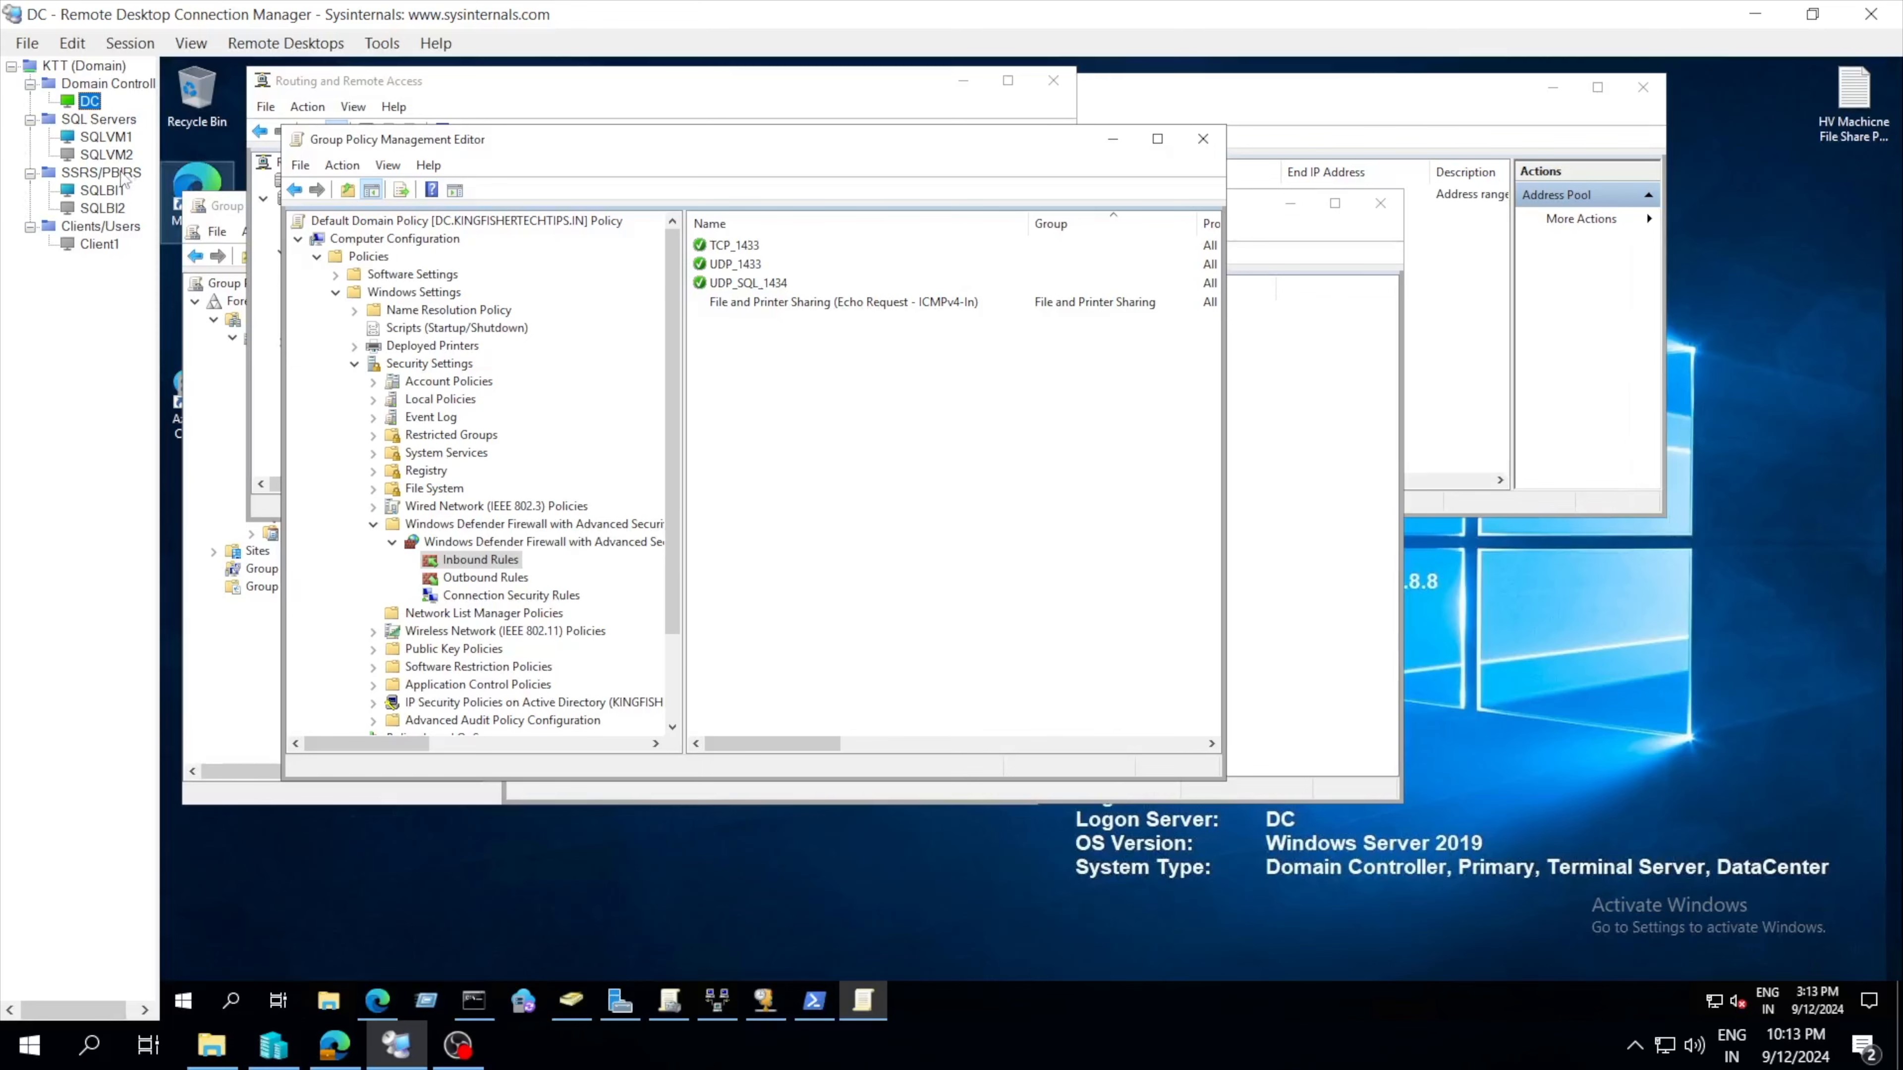
click(97, 191)
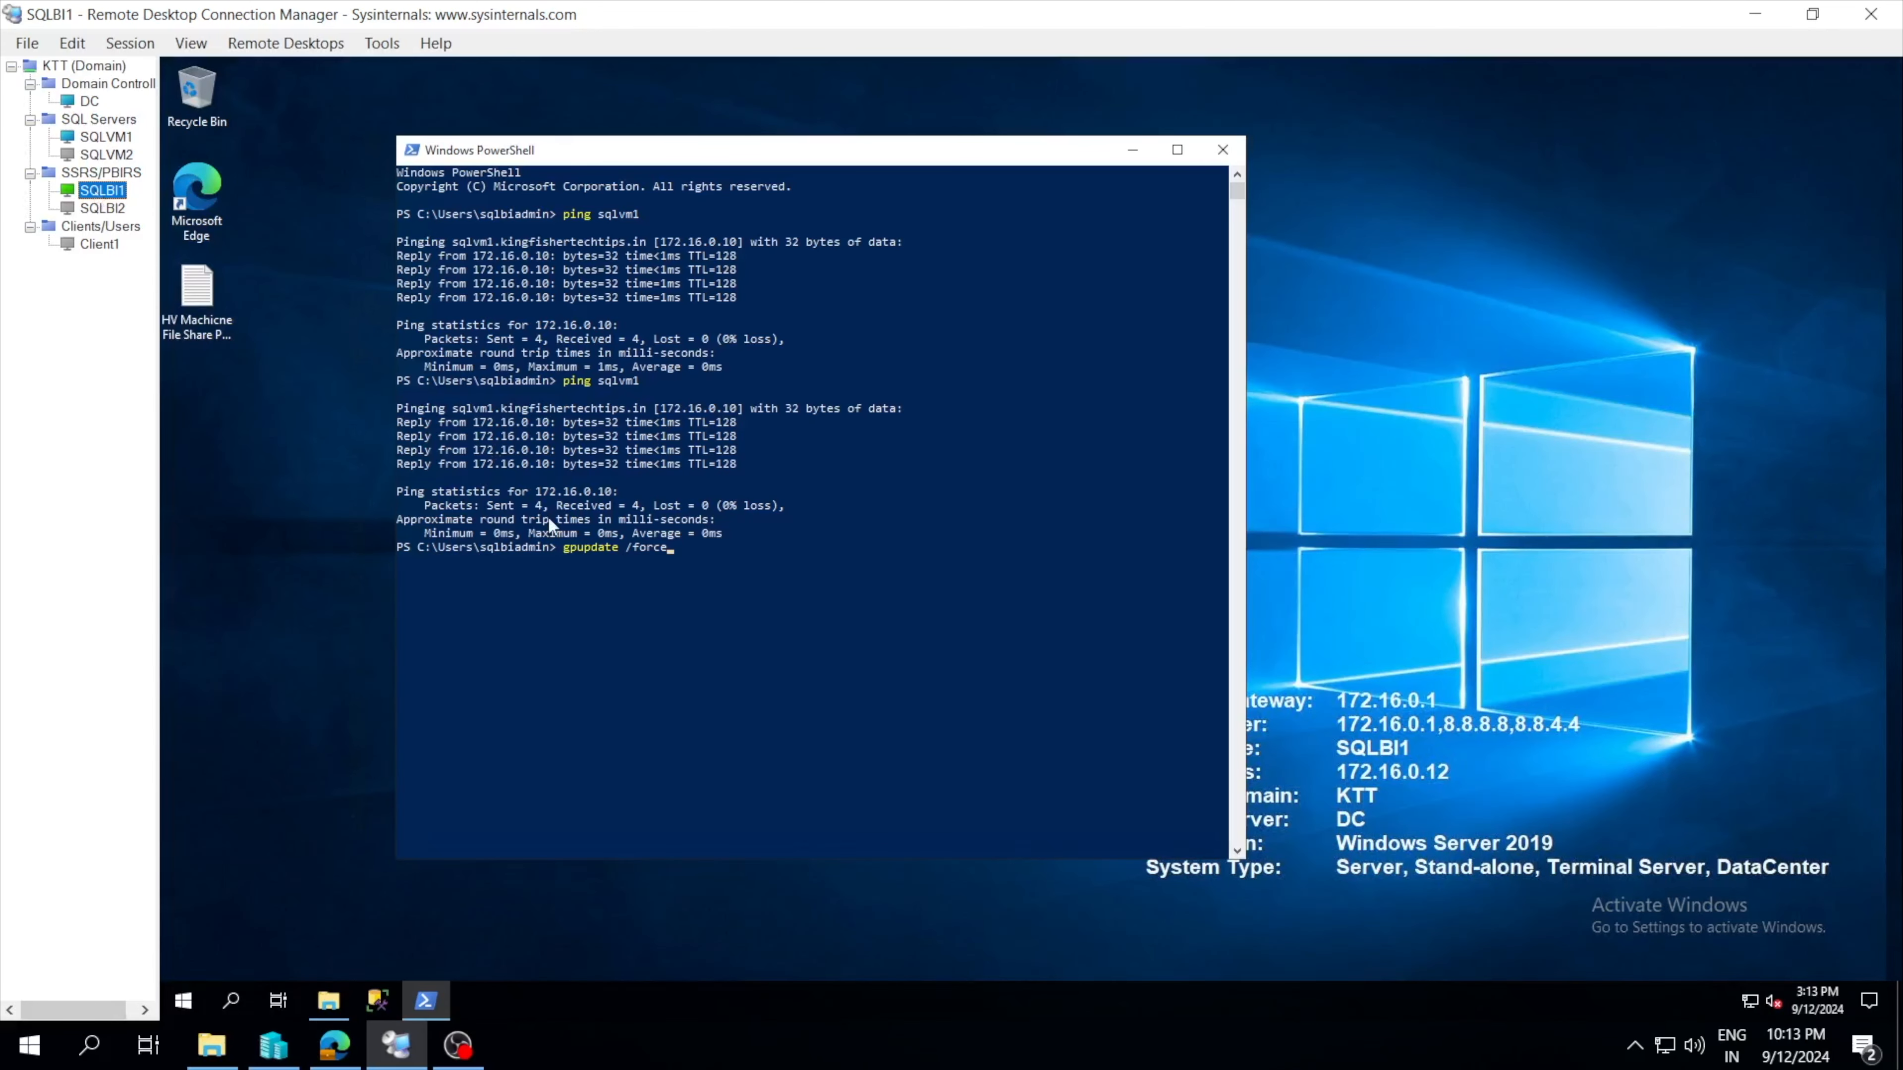
click(835, 575)
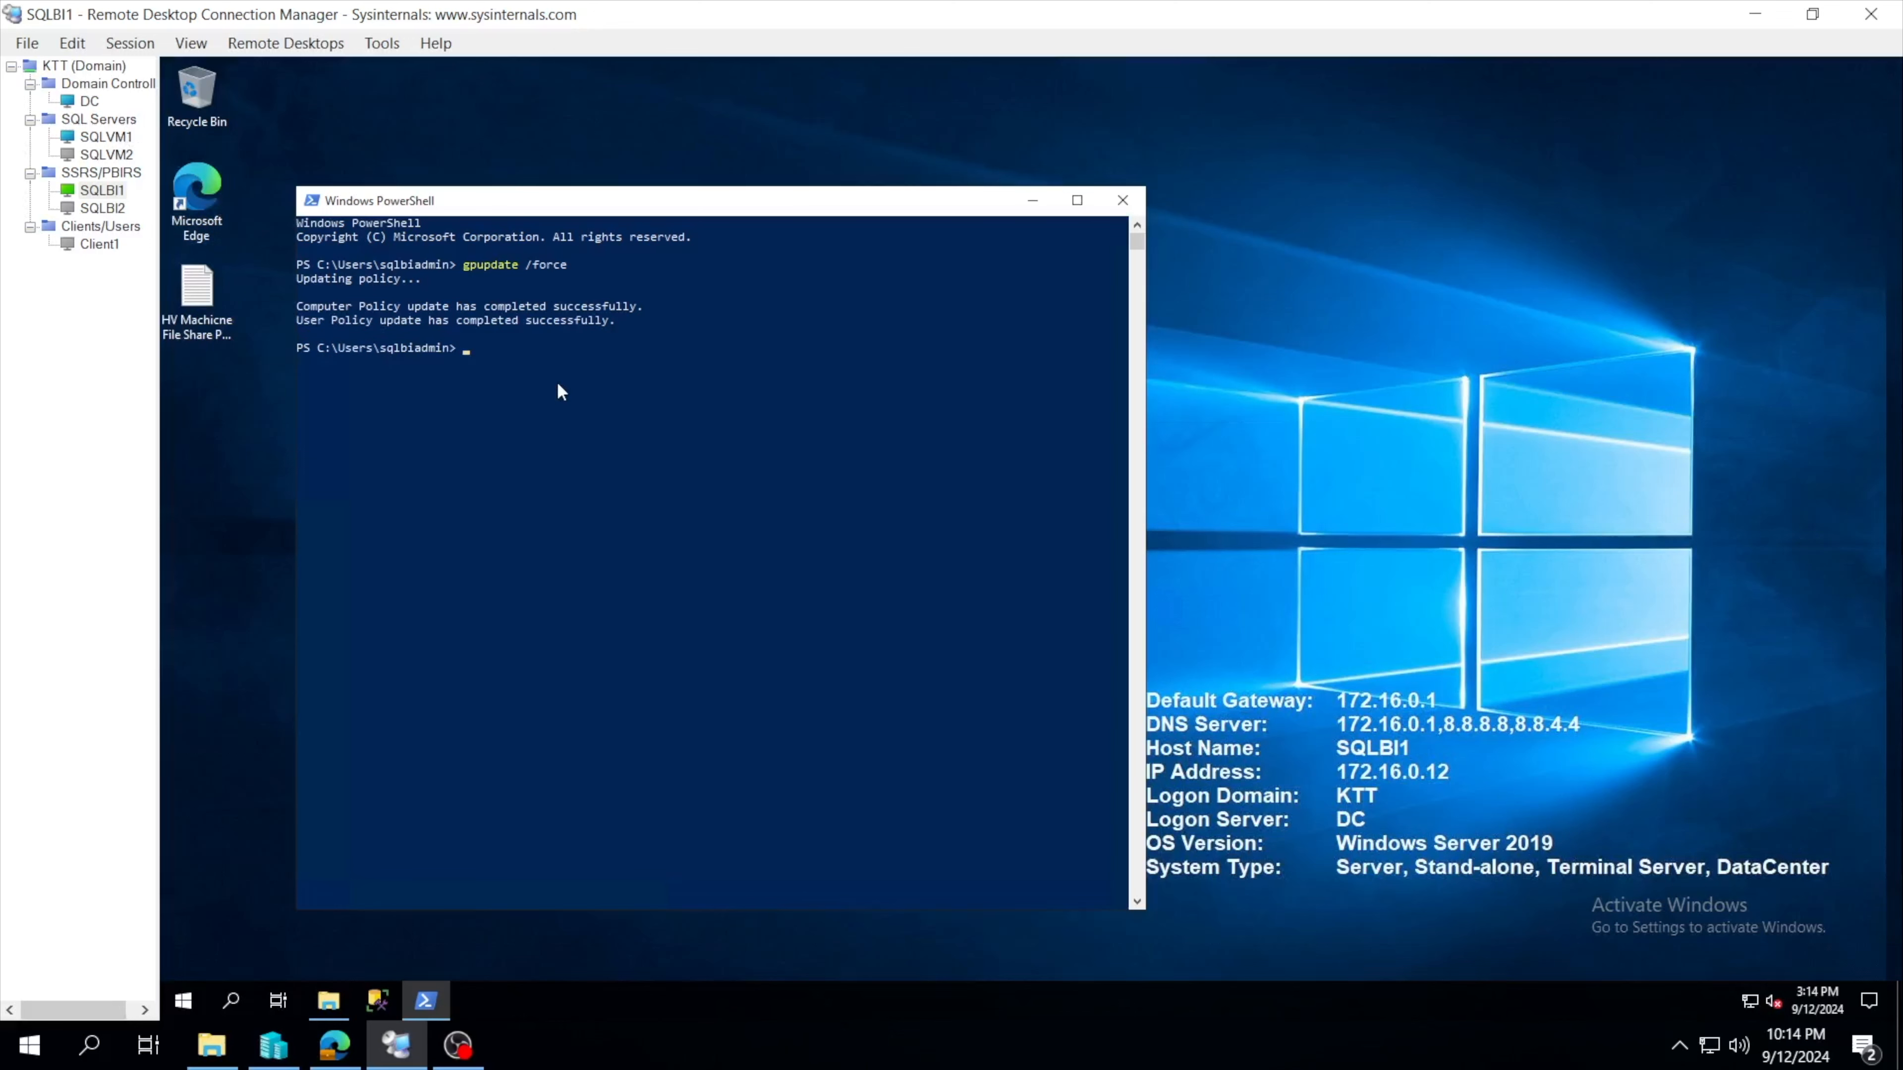
Ping sqlvm1 from SQLBI1 with the refreshed policy applied
text(ping sqlvm1)
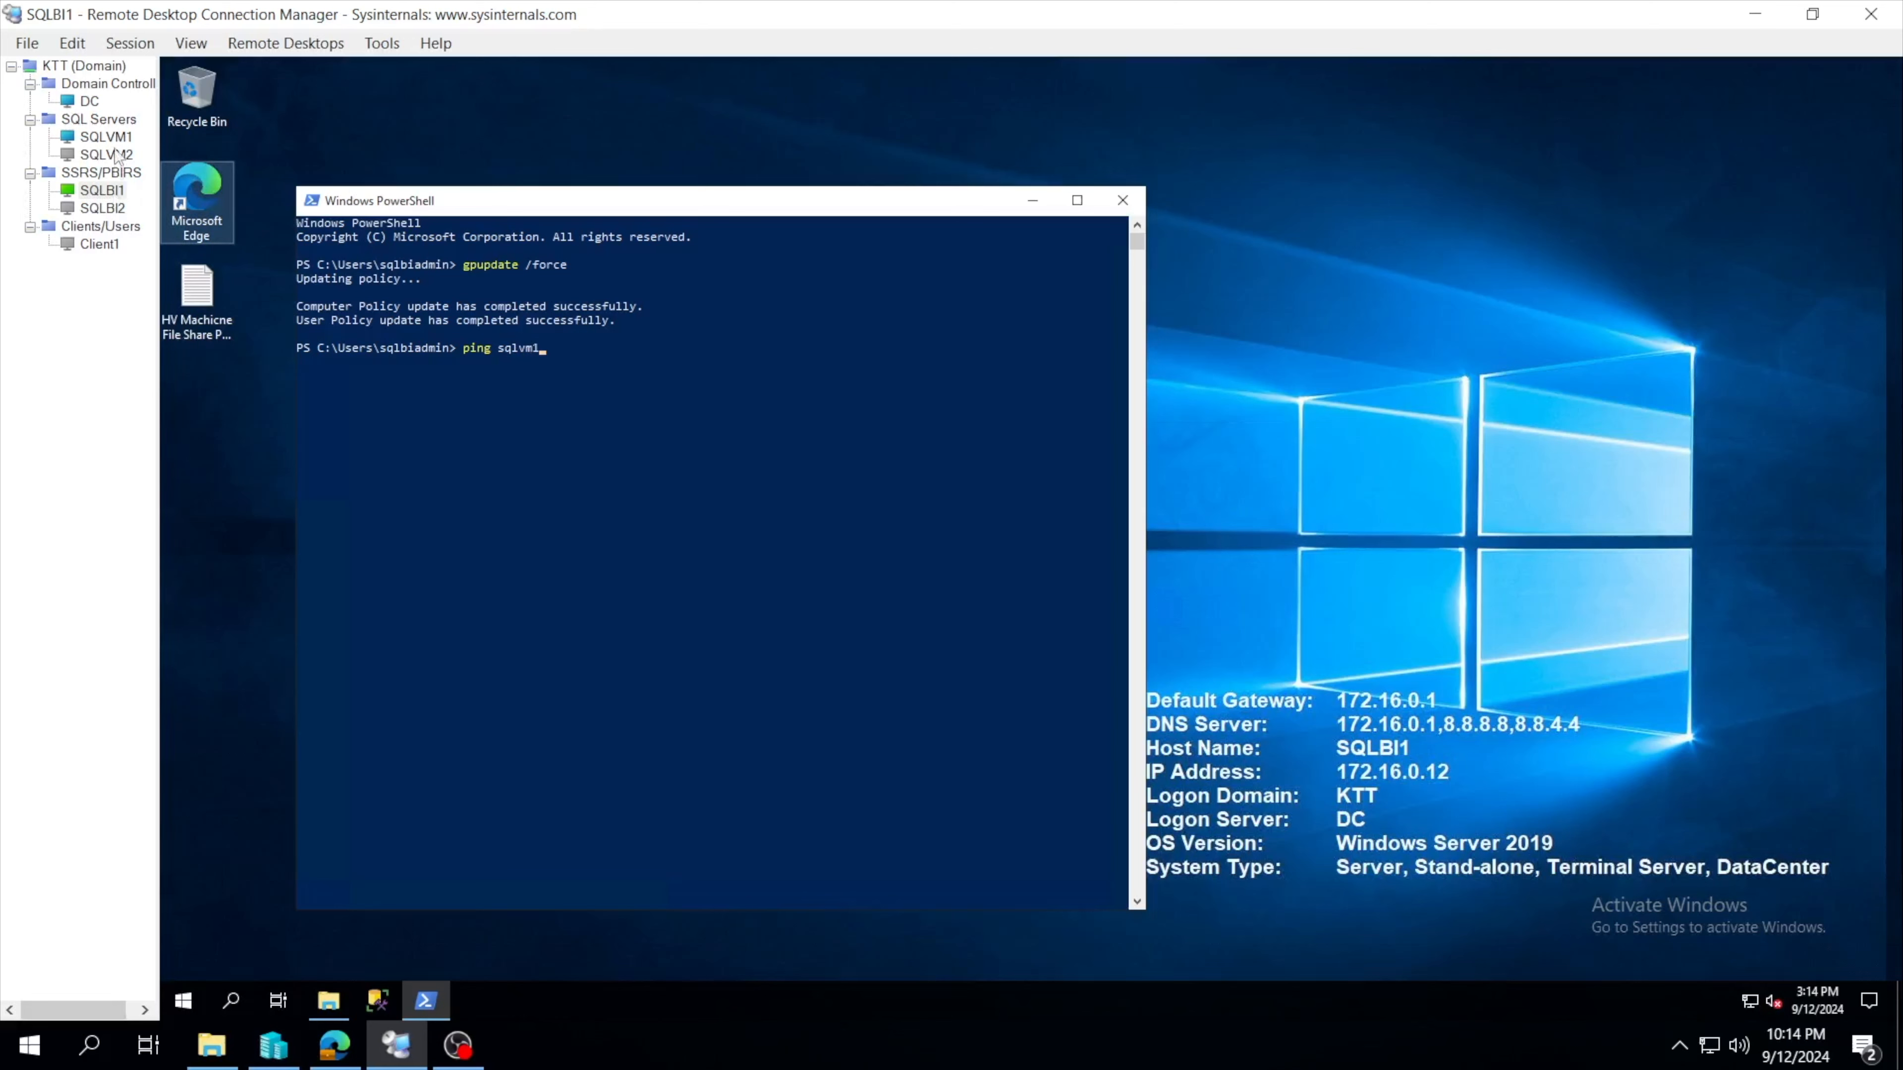
key(Return)
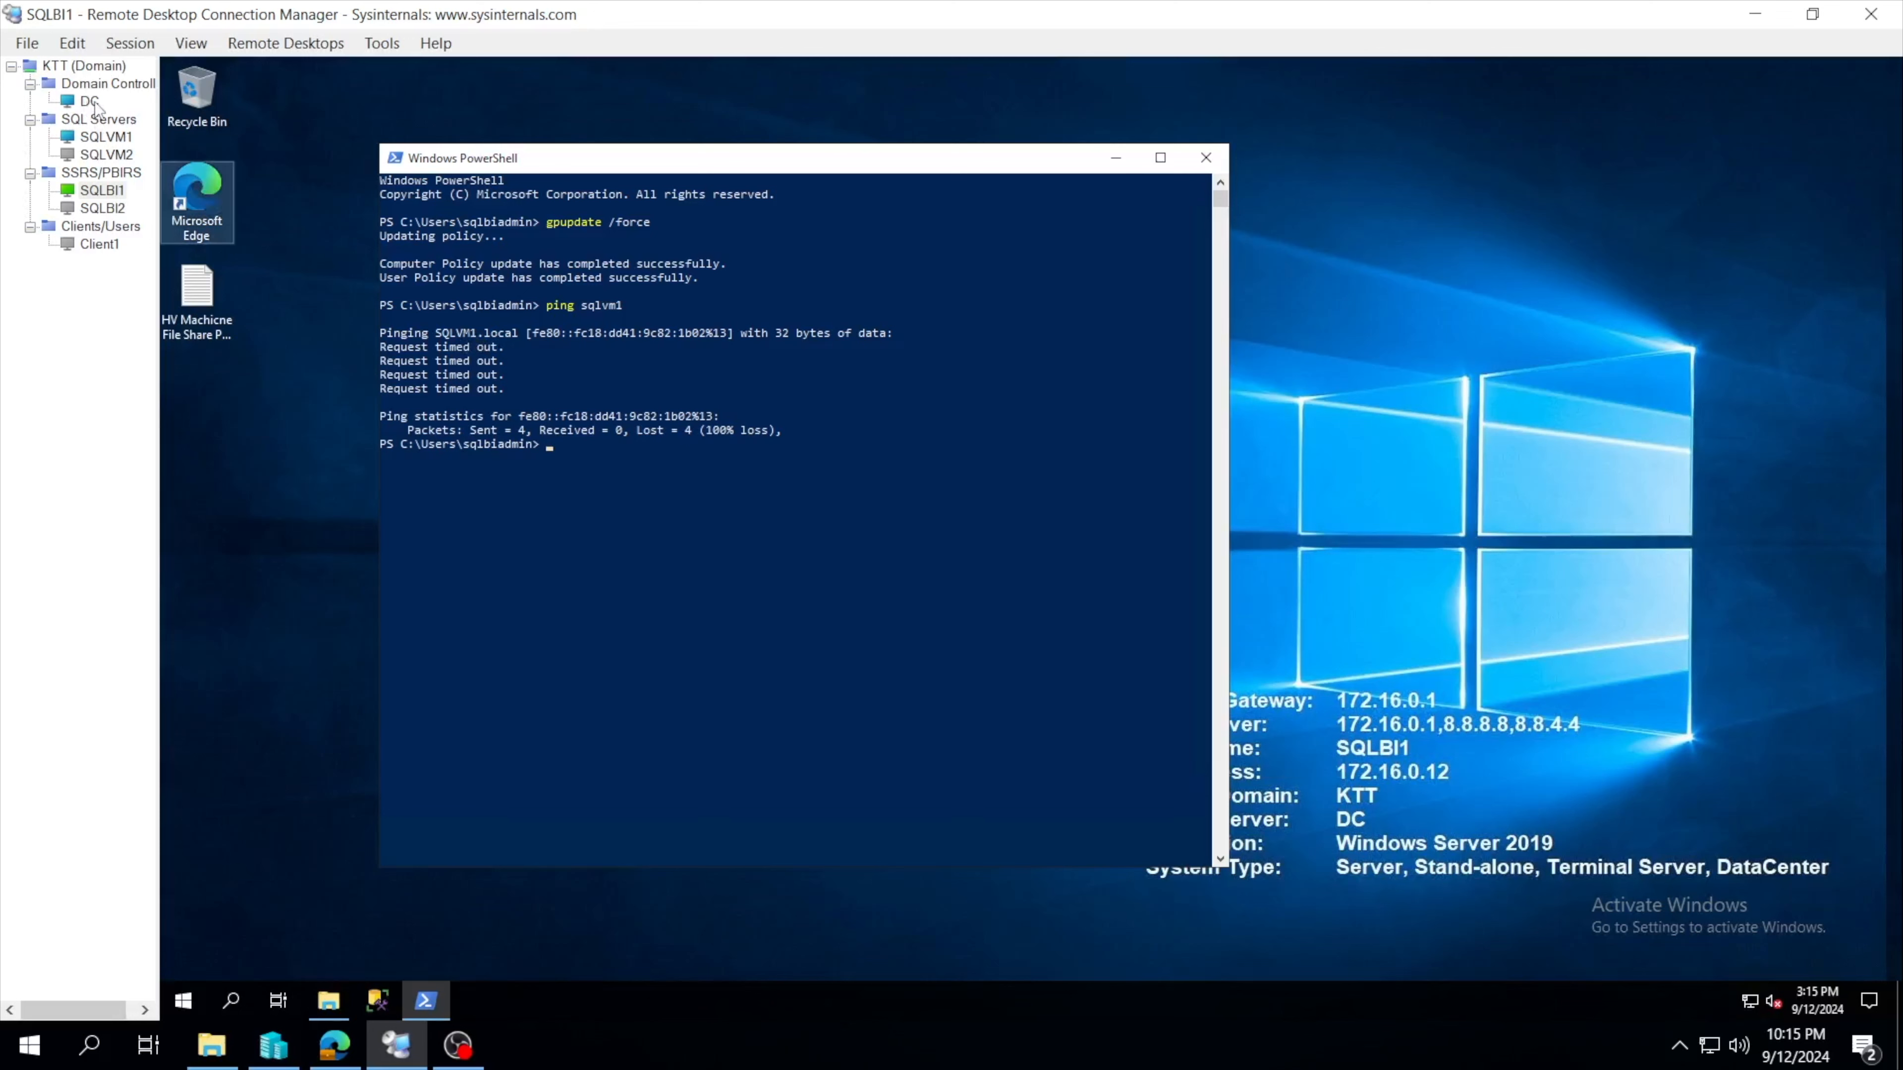
click(474, 388)
Check the DC and SQLVM1 sessions, and open the Local Group Policy Editor on SQLBI1
click(89, 101)
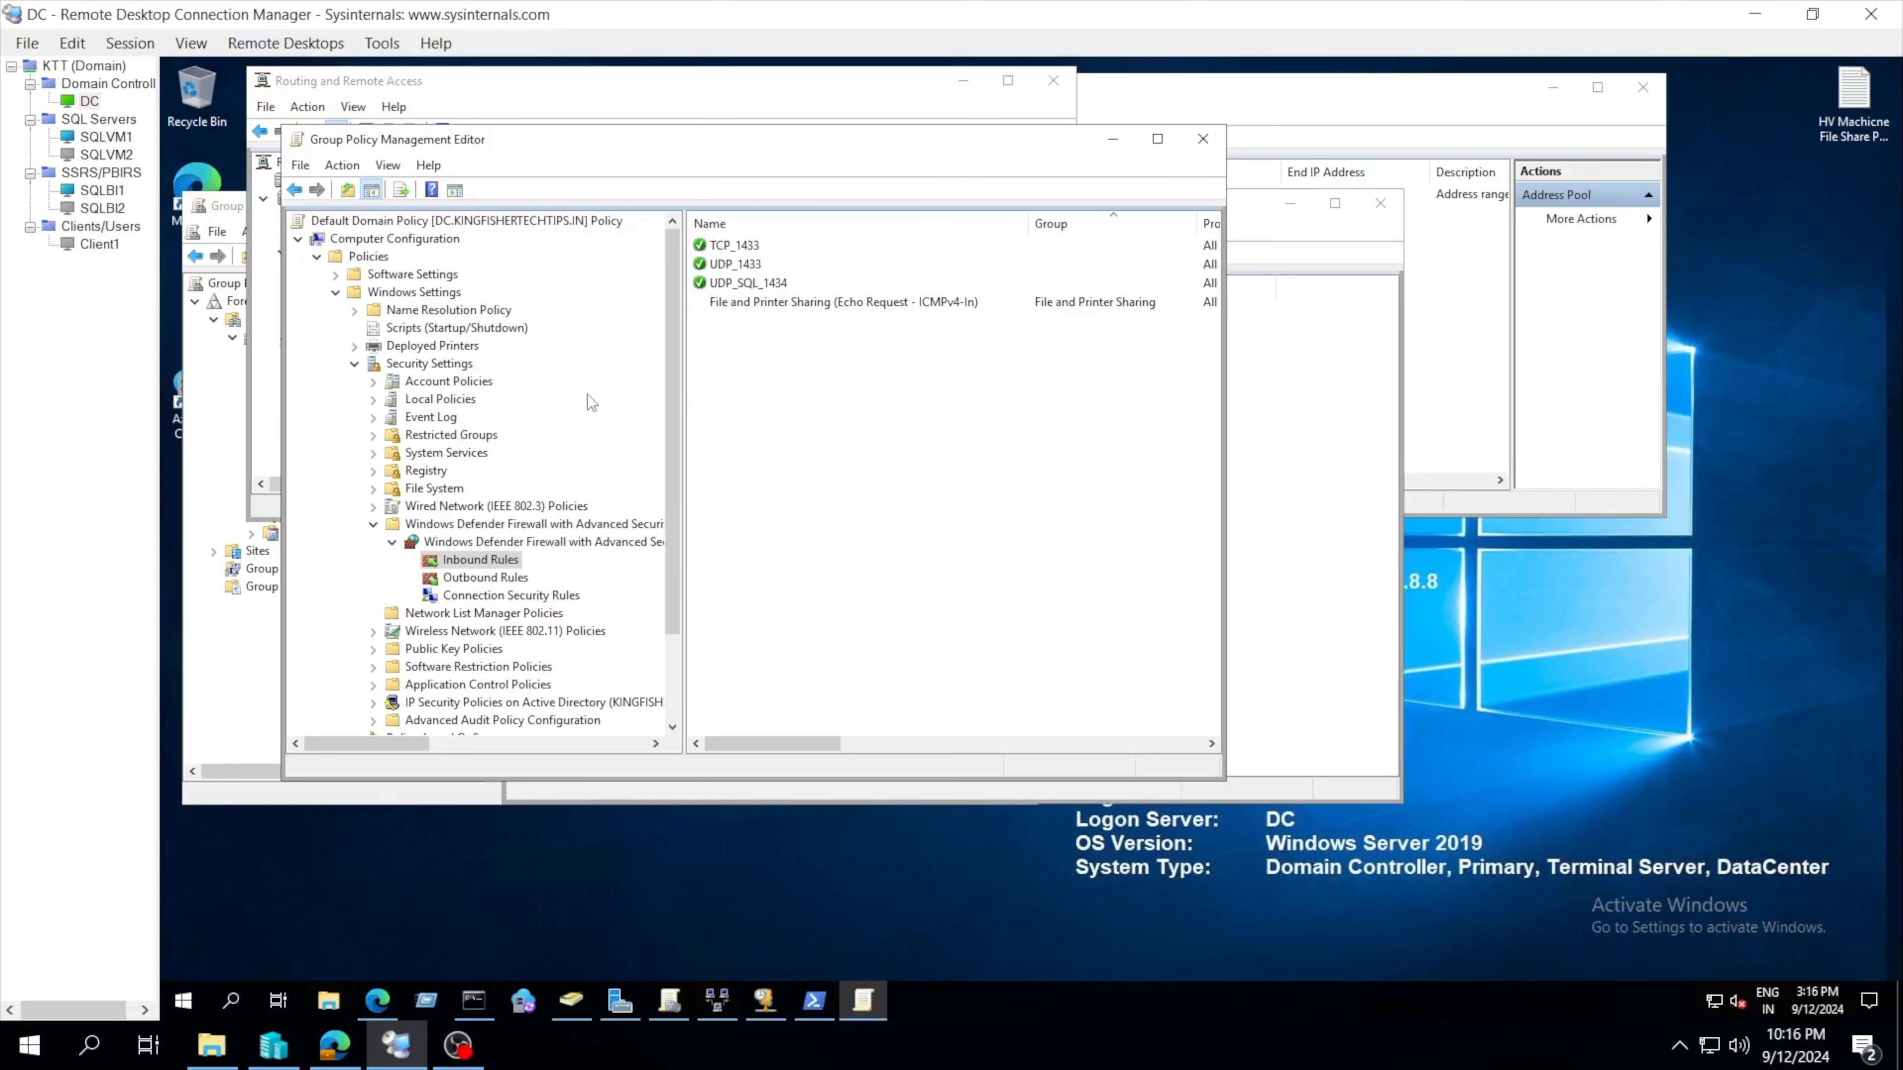
click(127, 155)
click(109, 138)
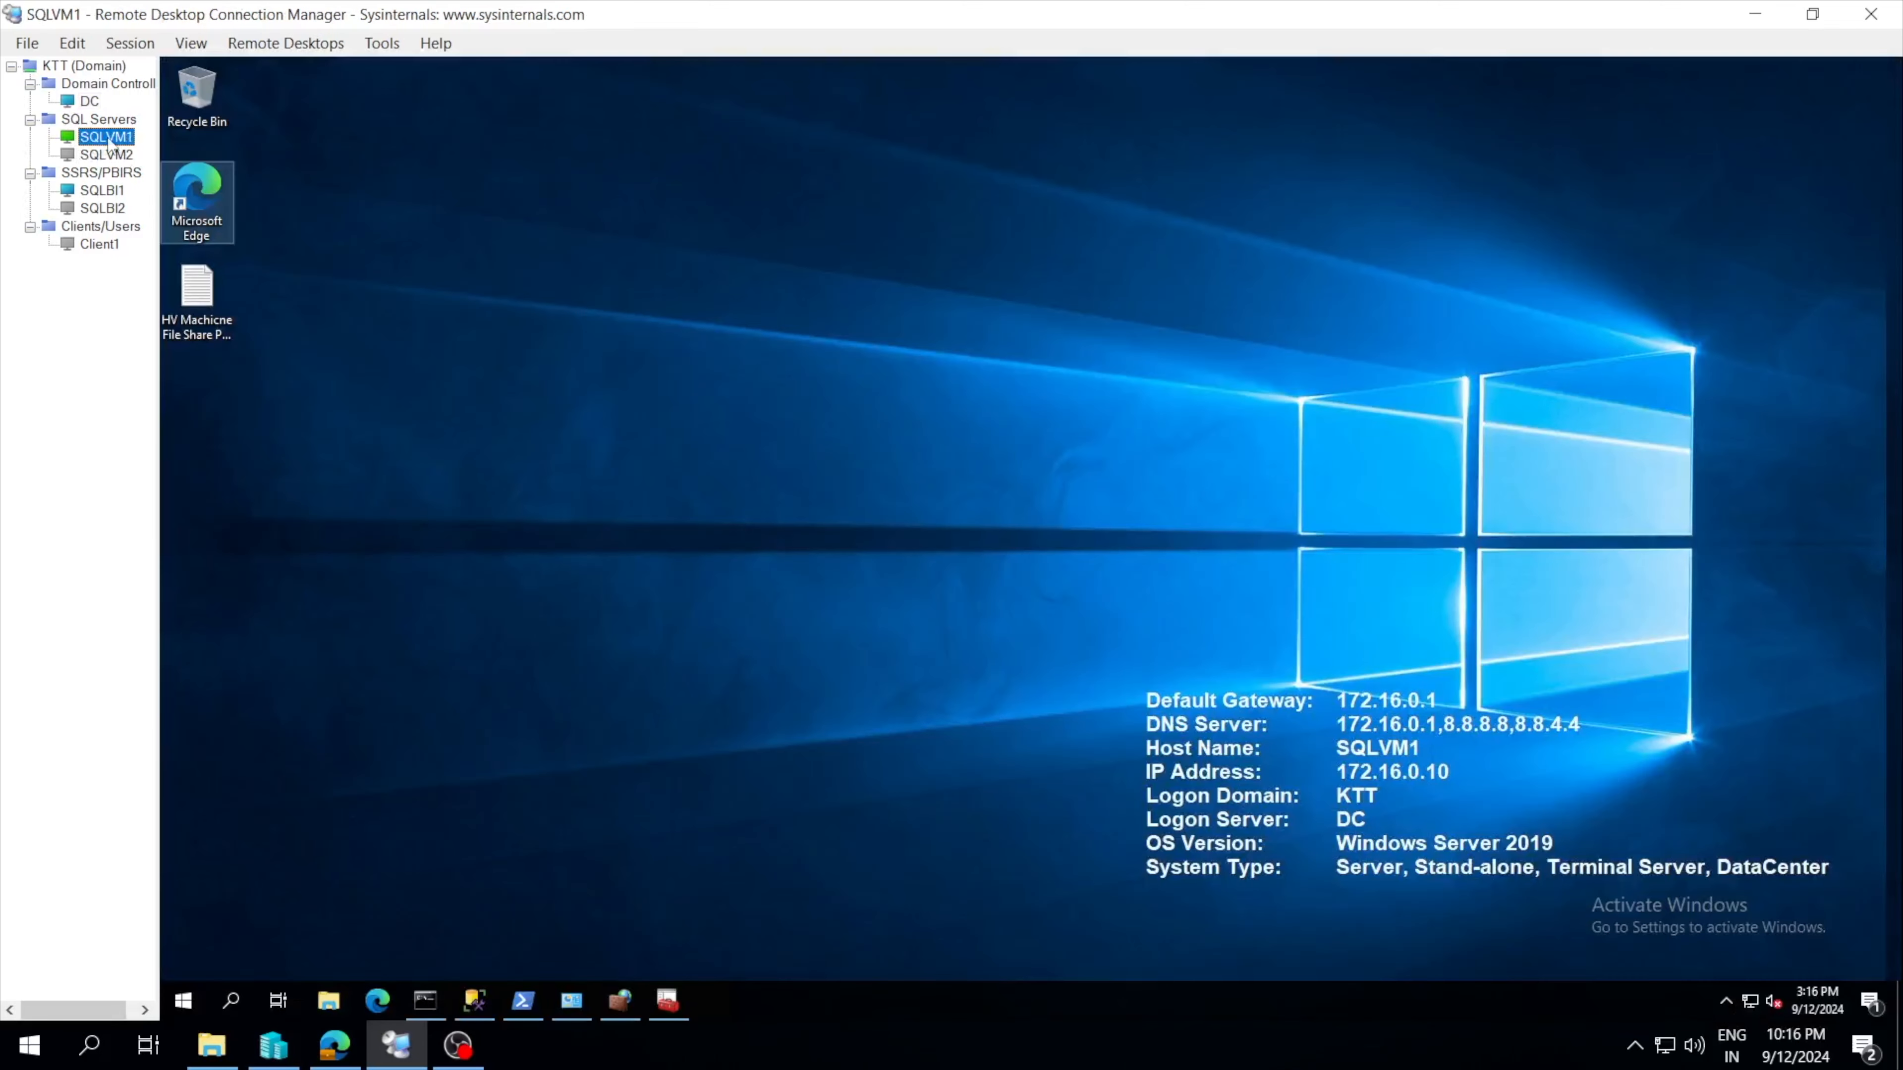
click(101, 192)
click(233, 1000)
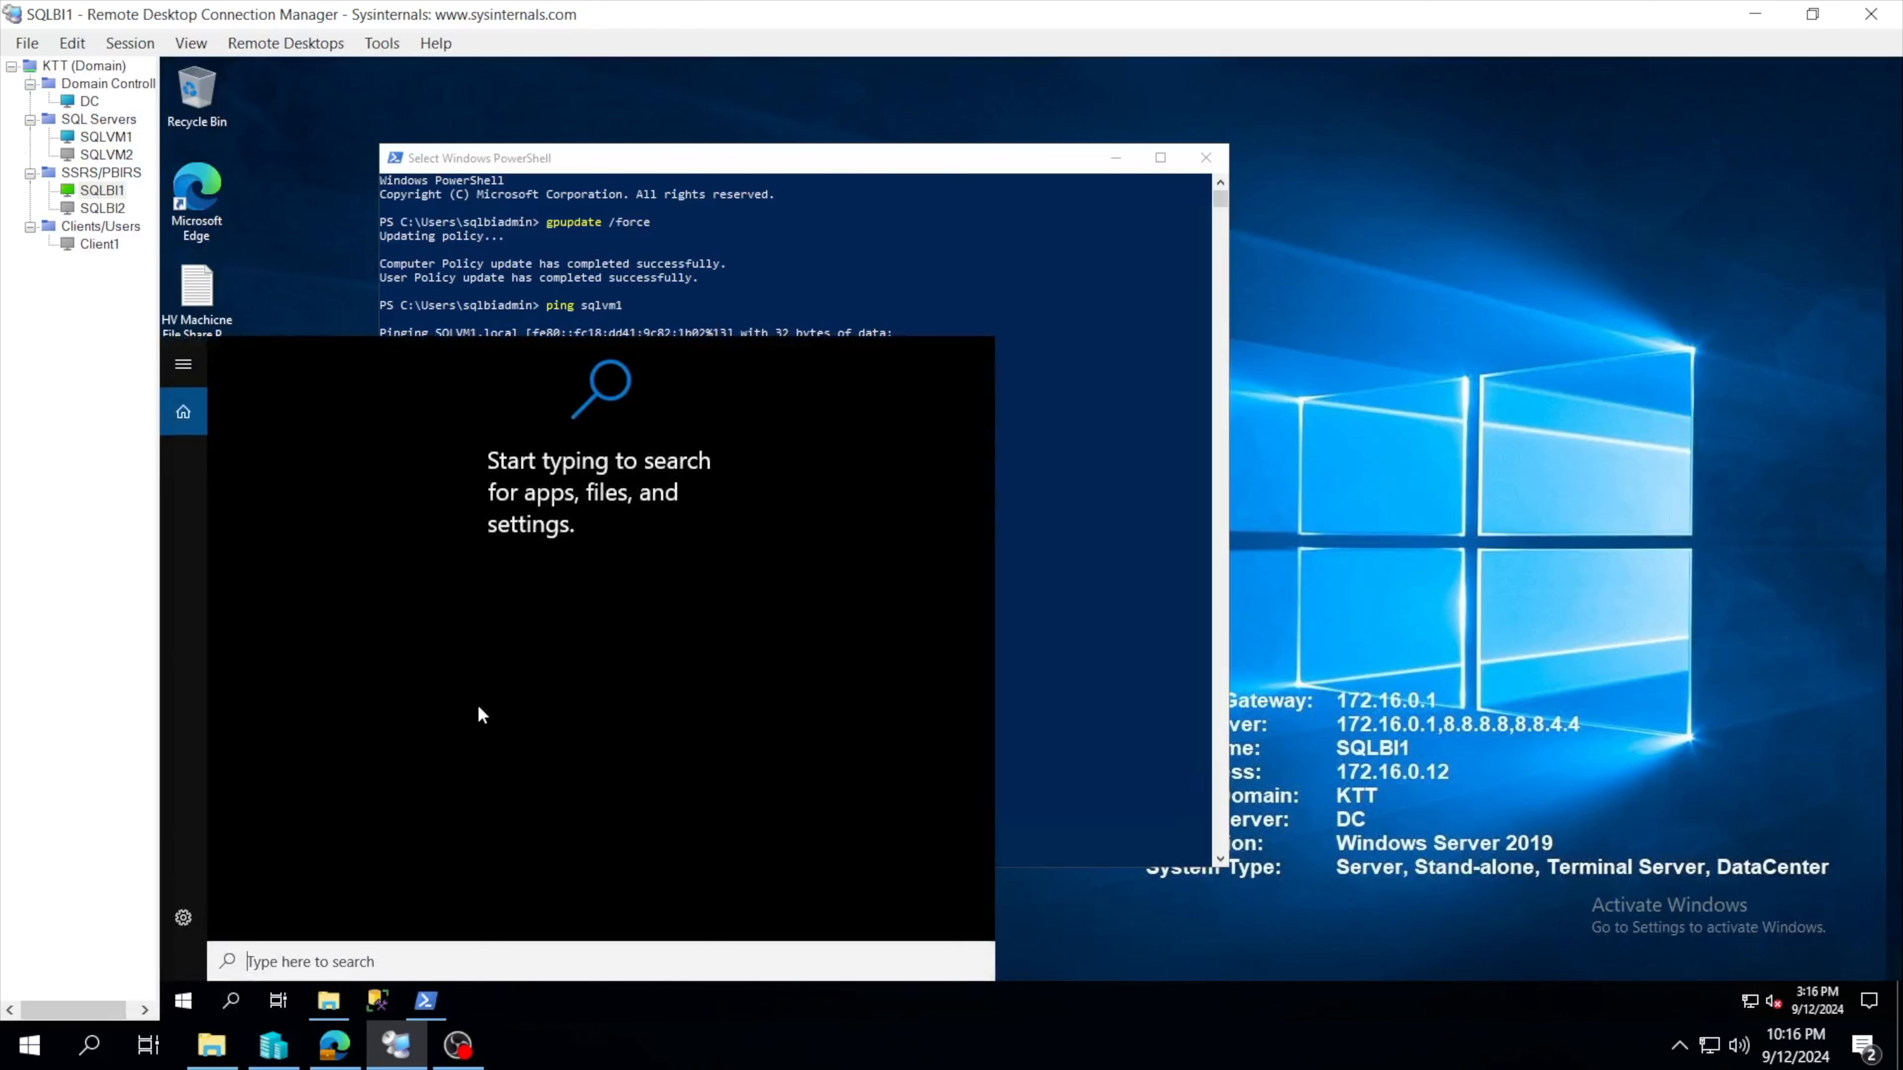
text(gped)
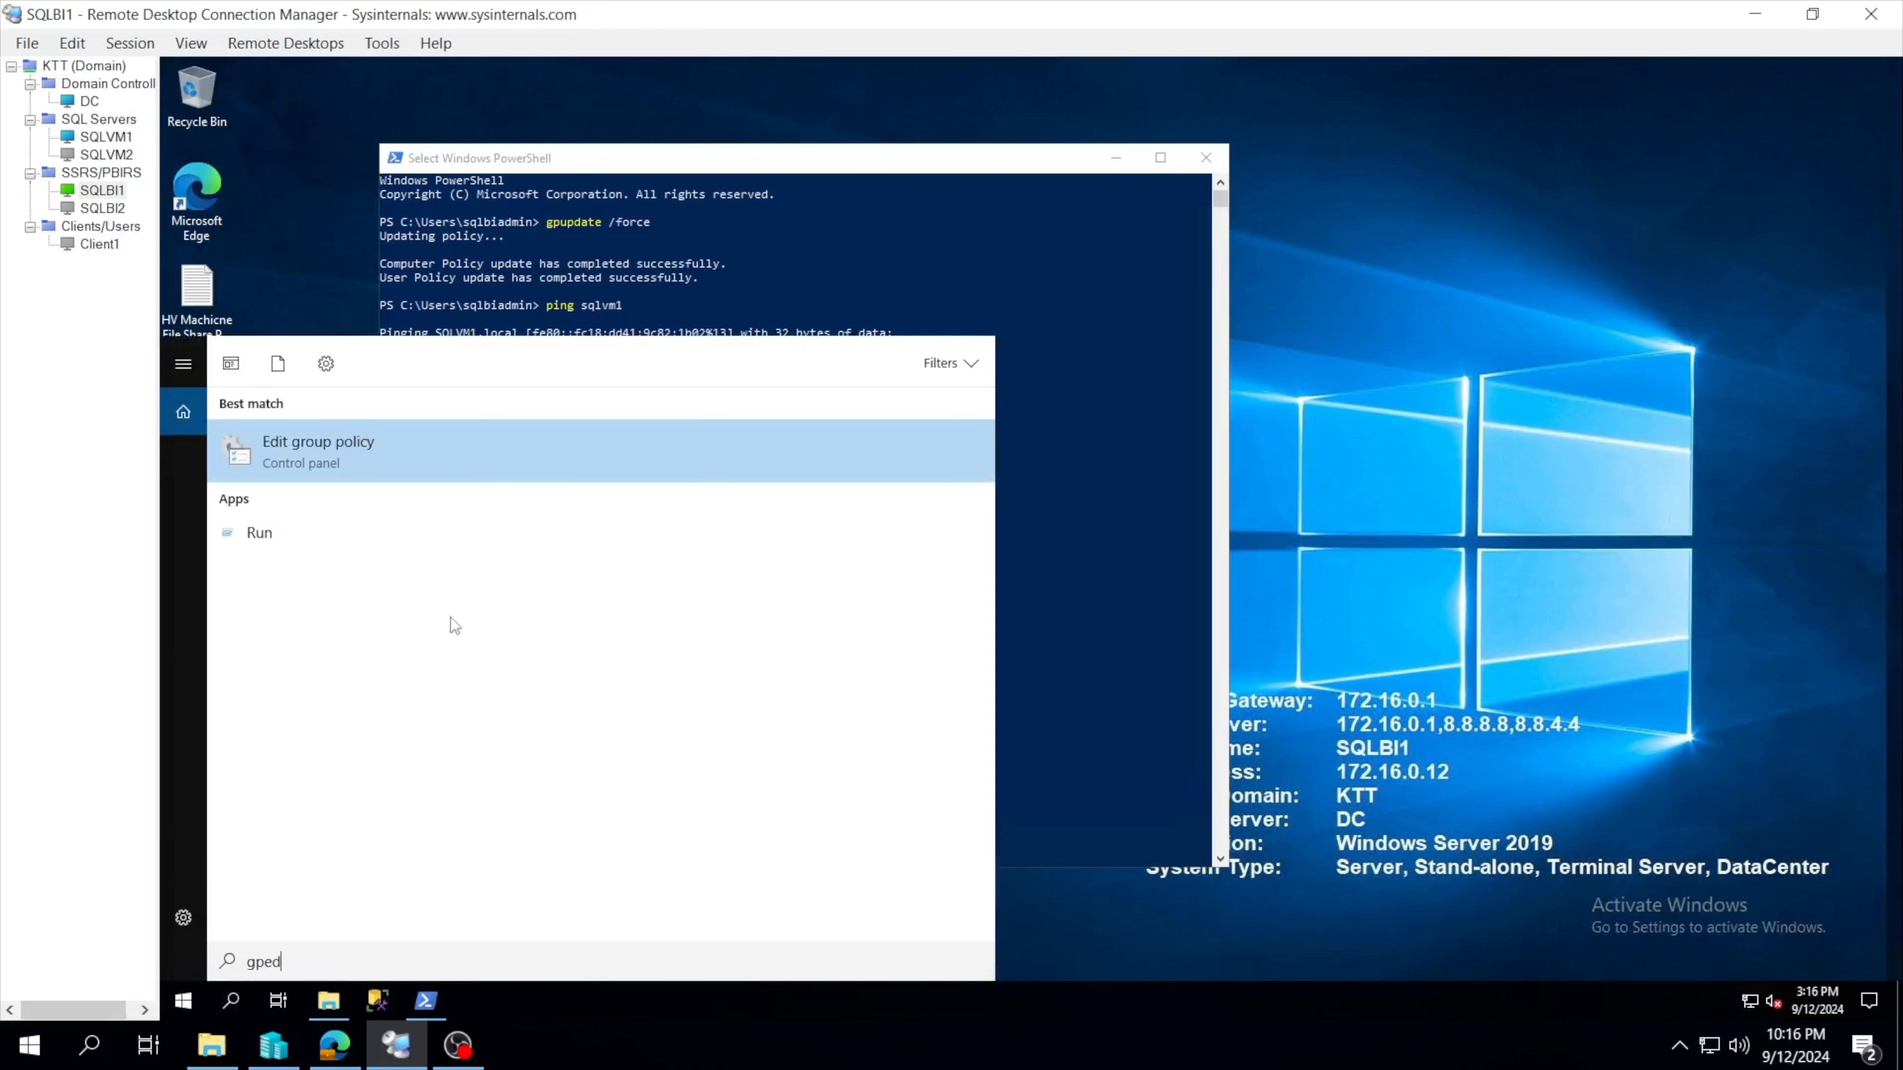
click(553, 458)
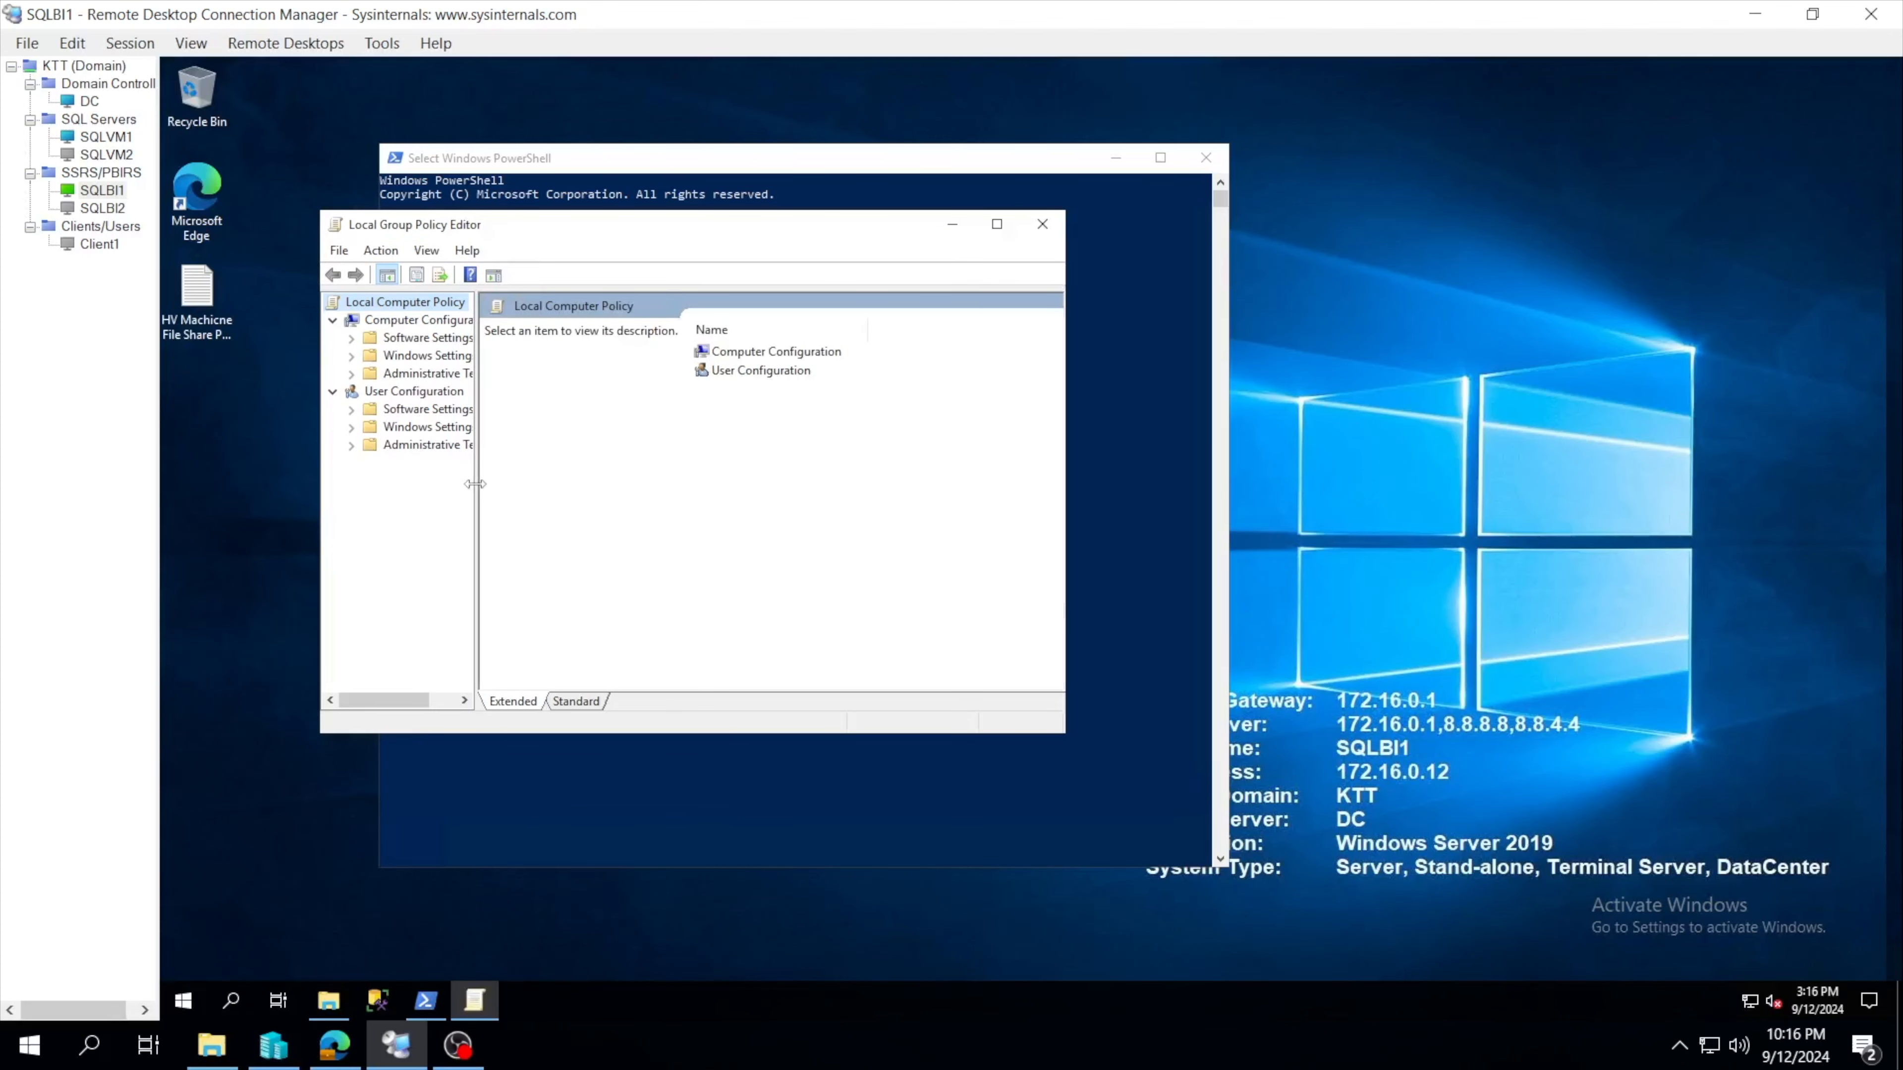
Widen the console tree of the Local Group Policy Editor on SQLBI1, move its window, and compare the SQLBI1 and DC sessions
drag(475, 485, 604, 487)
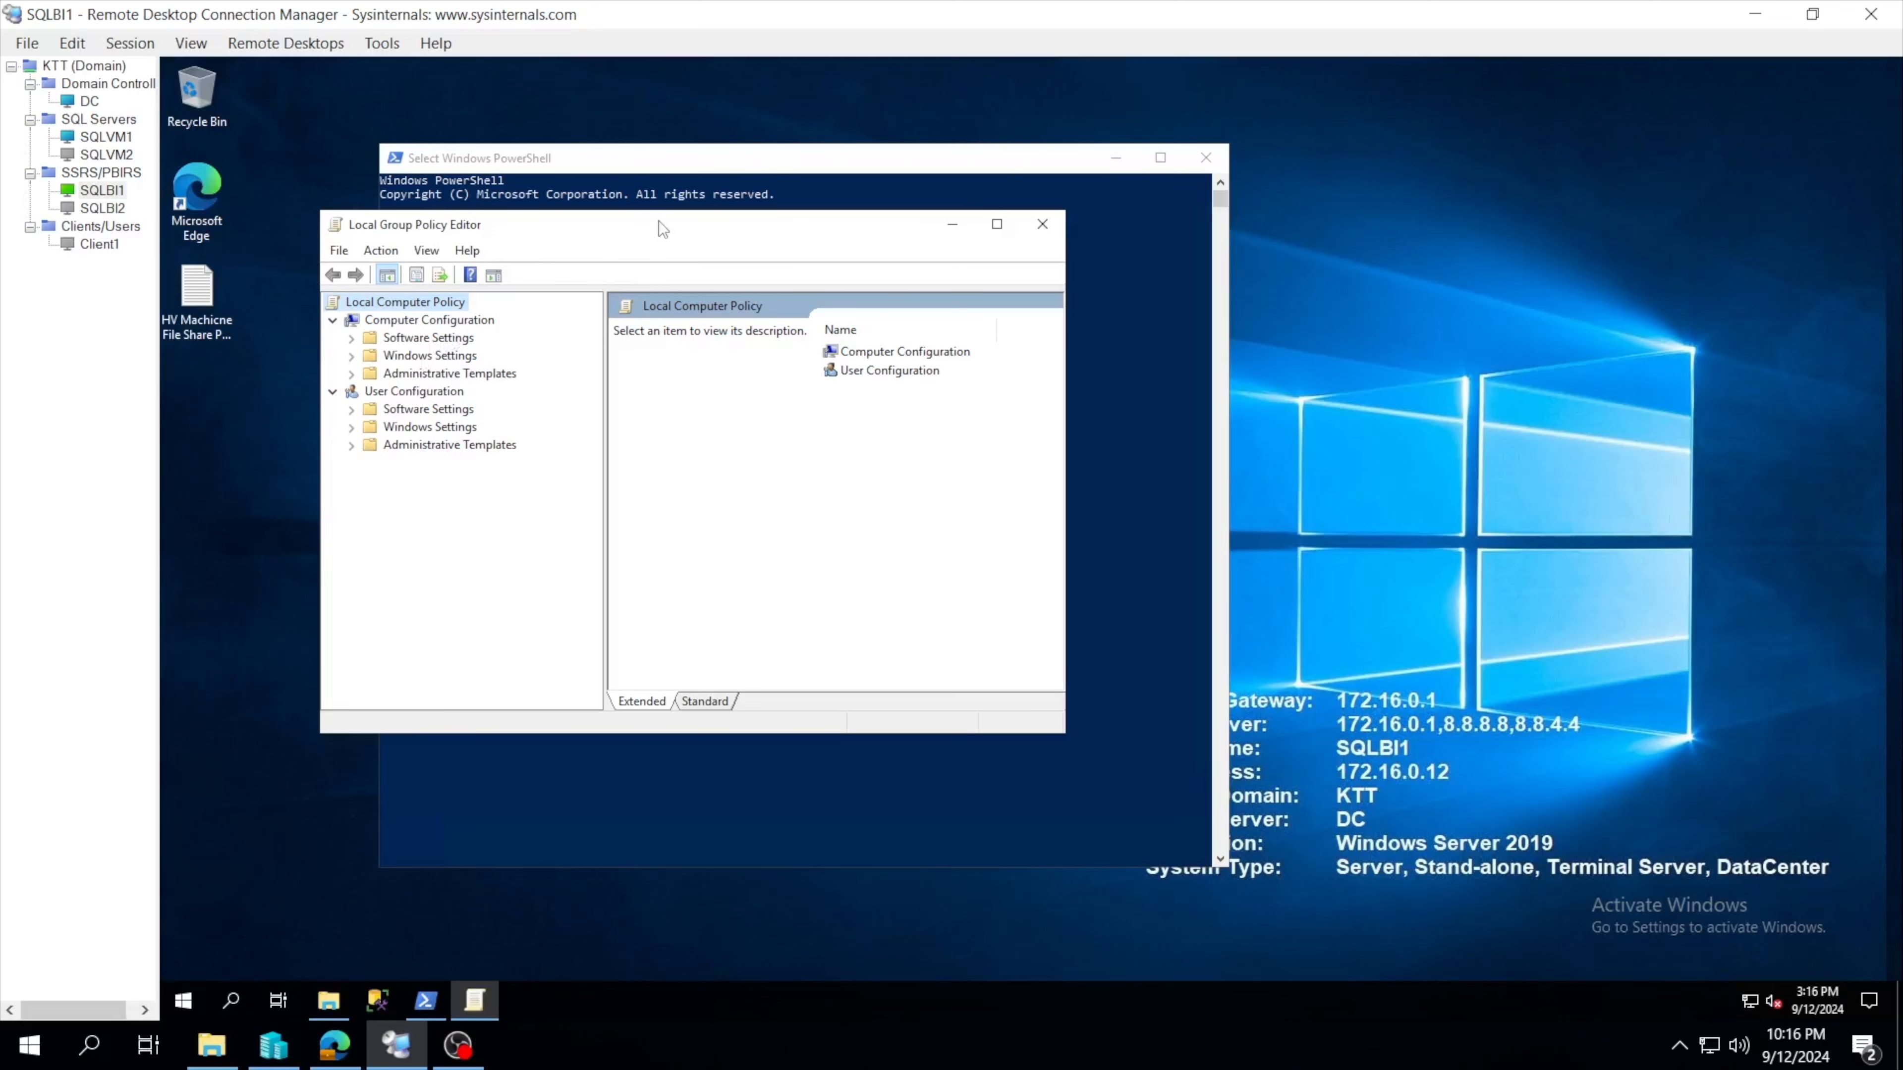
drag(659, 221, 727, 277)
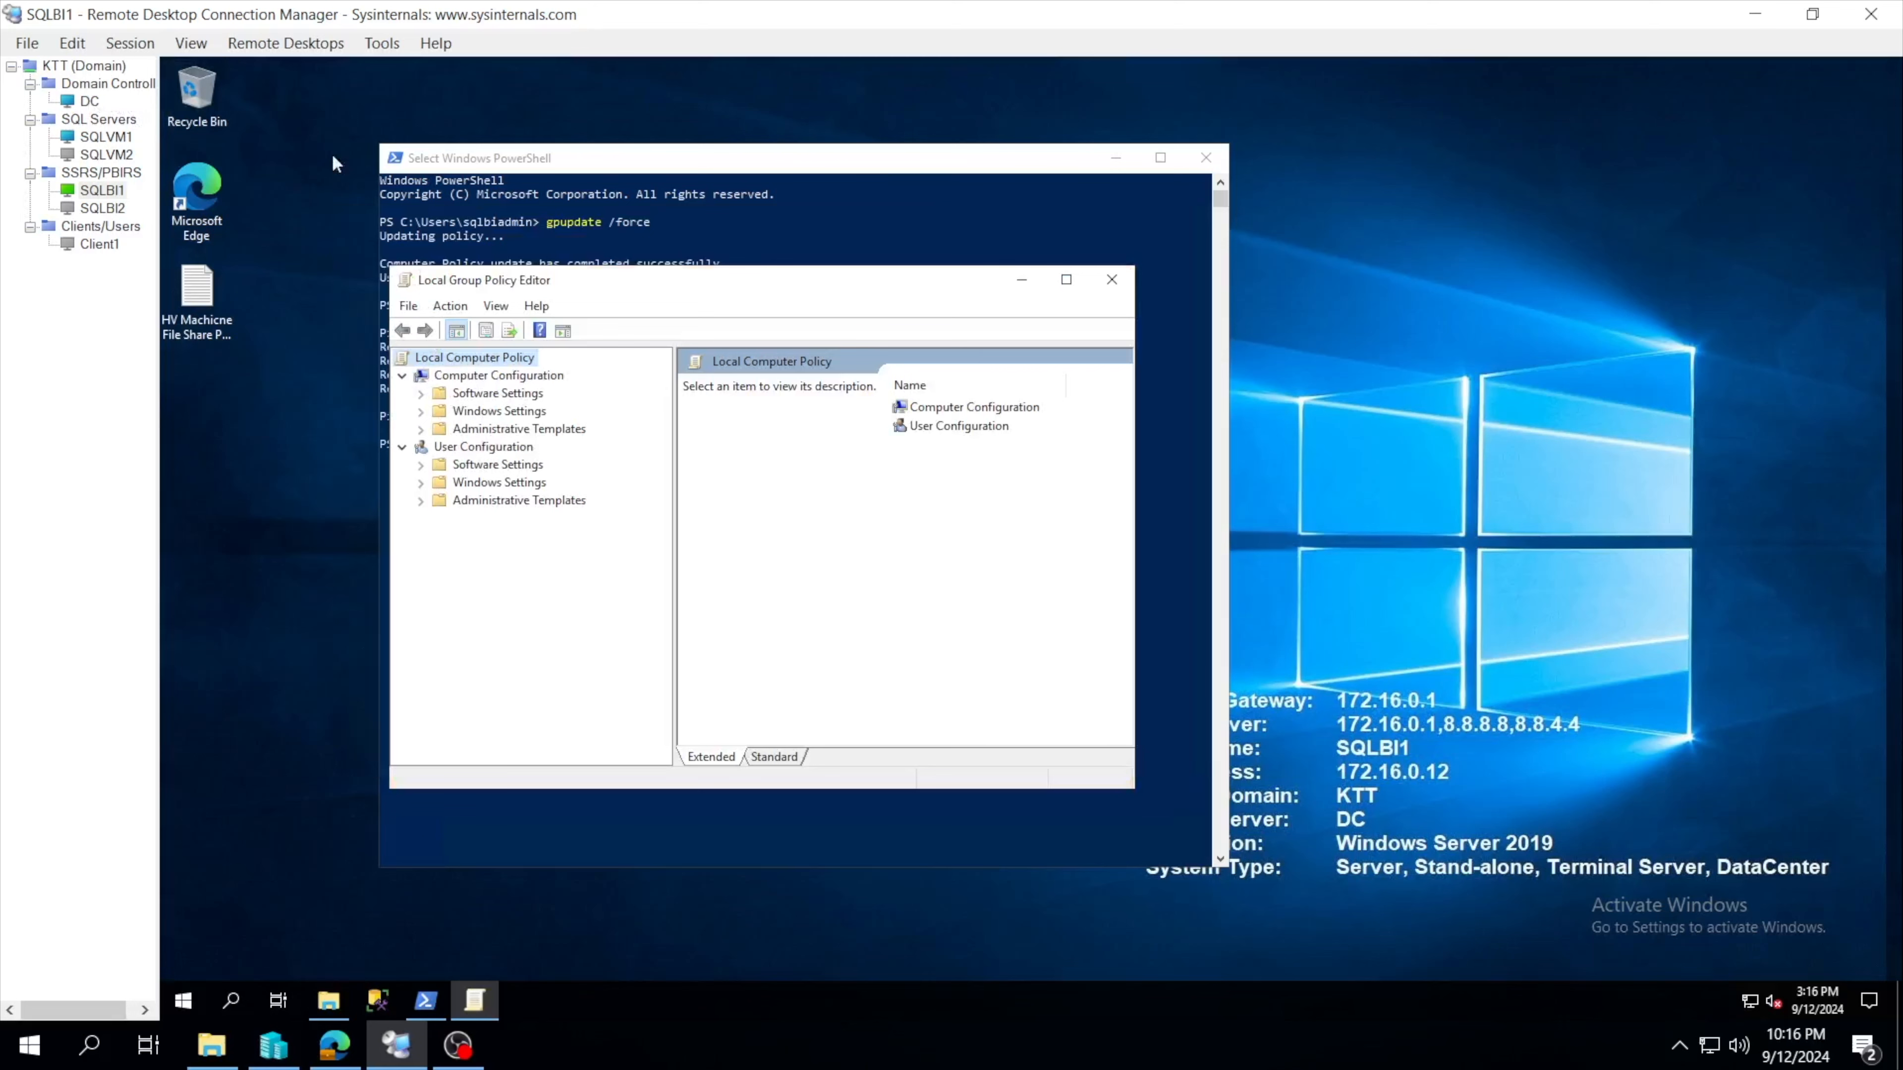
click(89, 100)
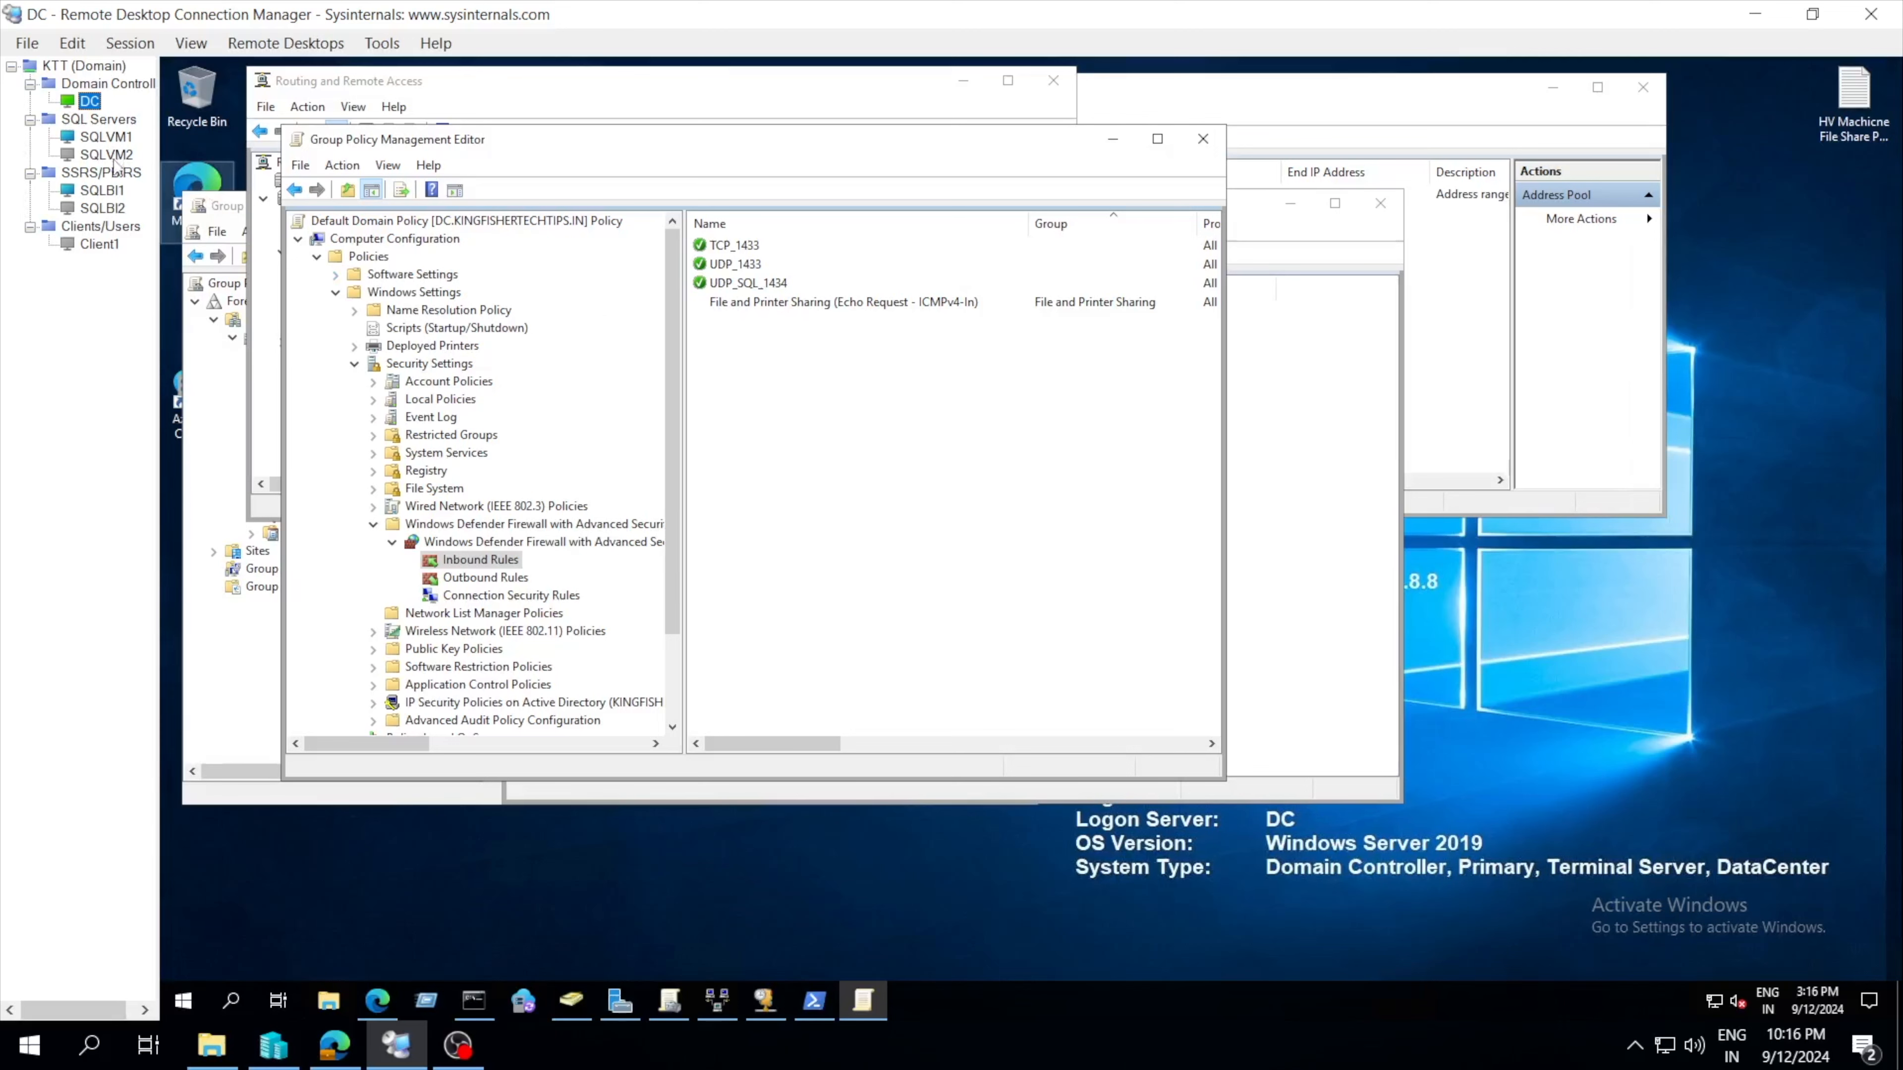
click(102, 189)
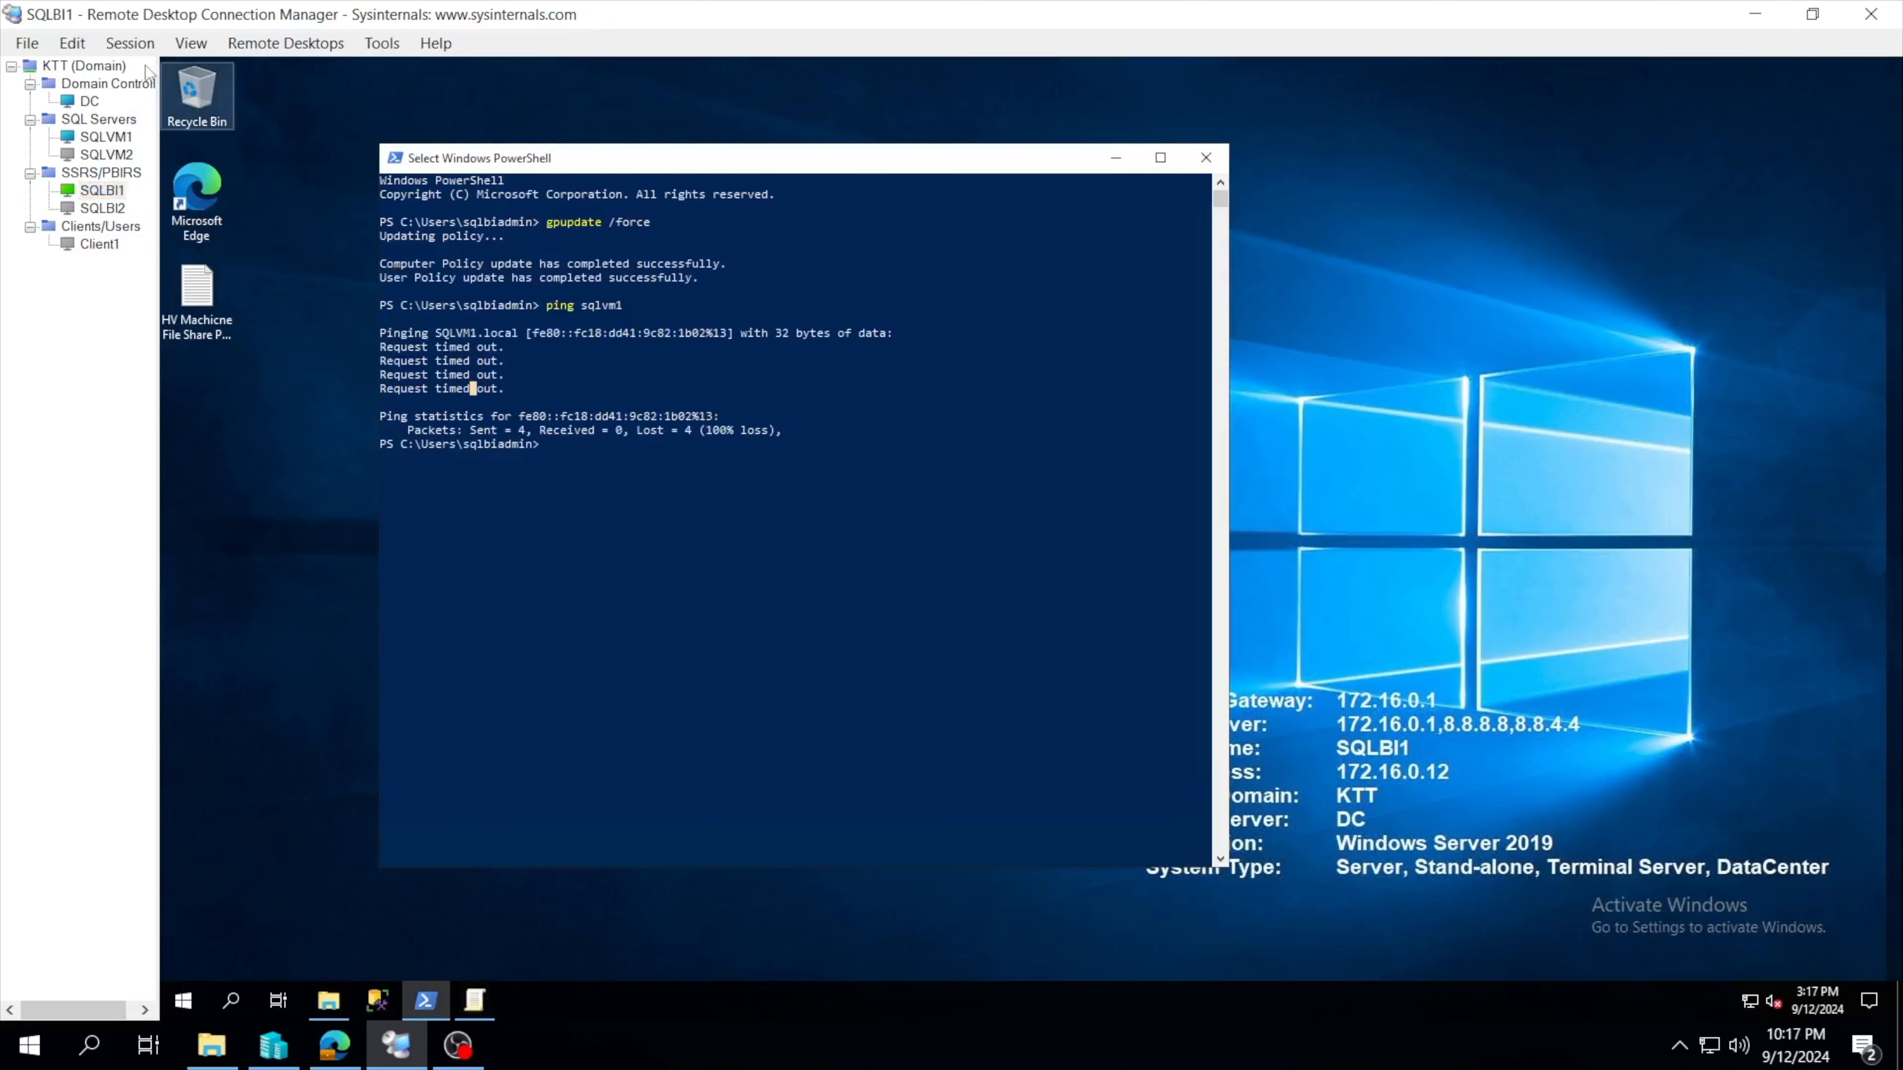
click(86, 104)
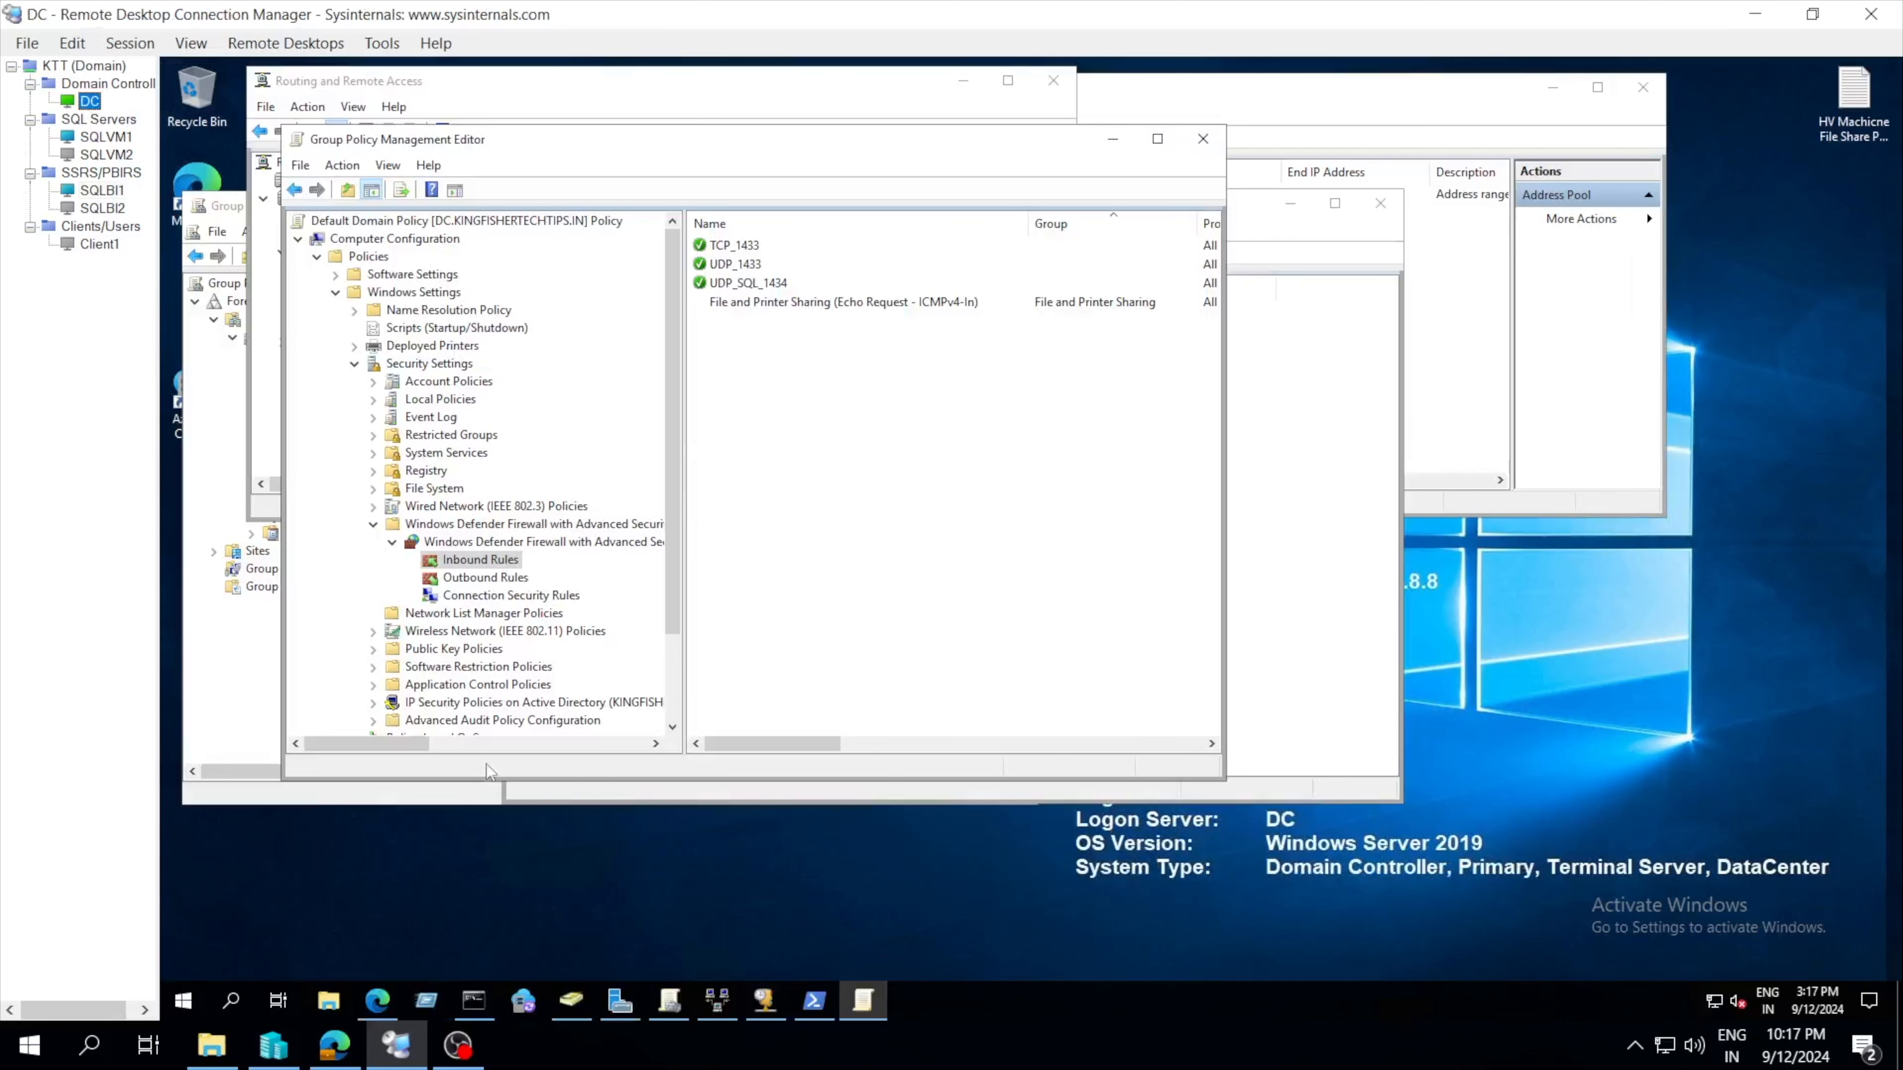
Open the Local Group Policy Editor on DC, view its top-level nodes, and minimize it
click(233, 1000)
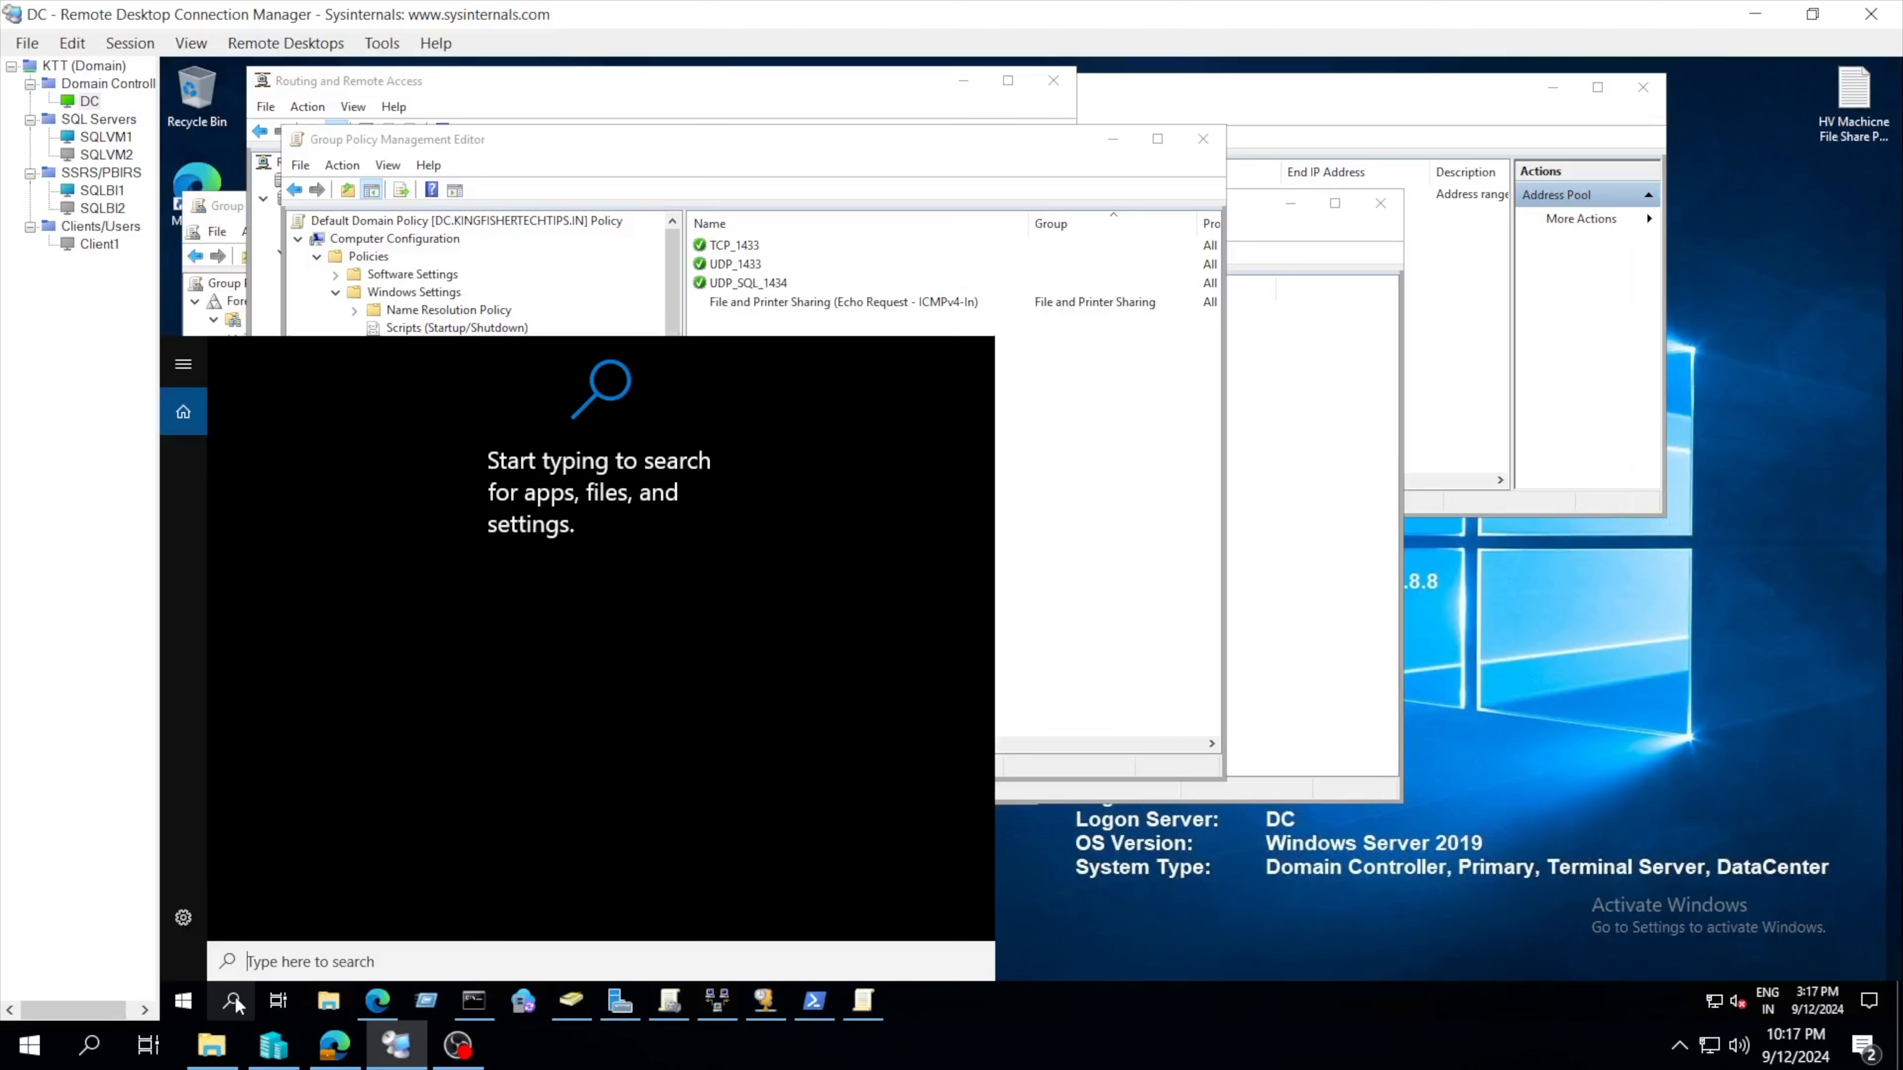
text(gp)
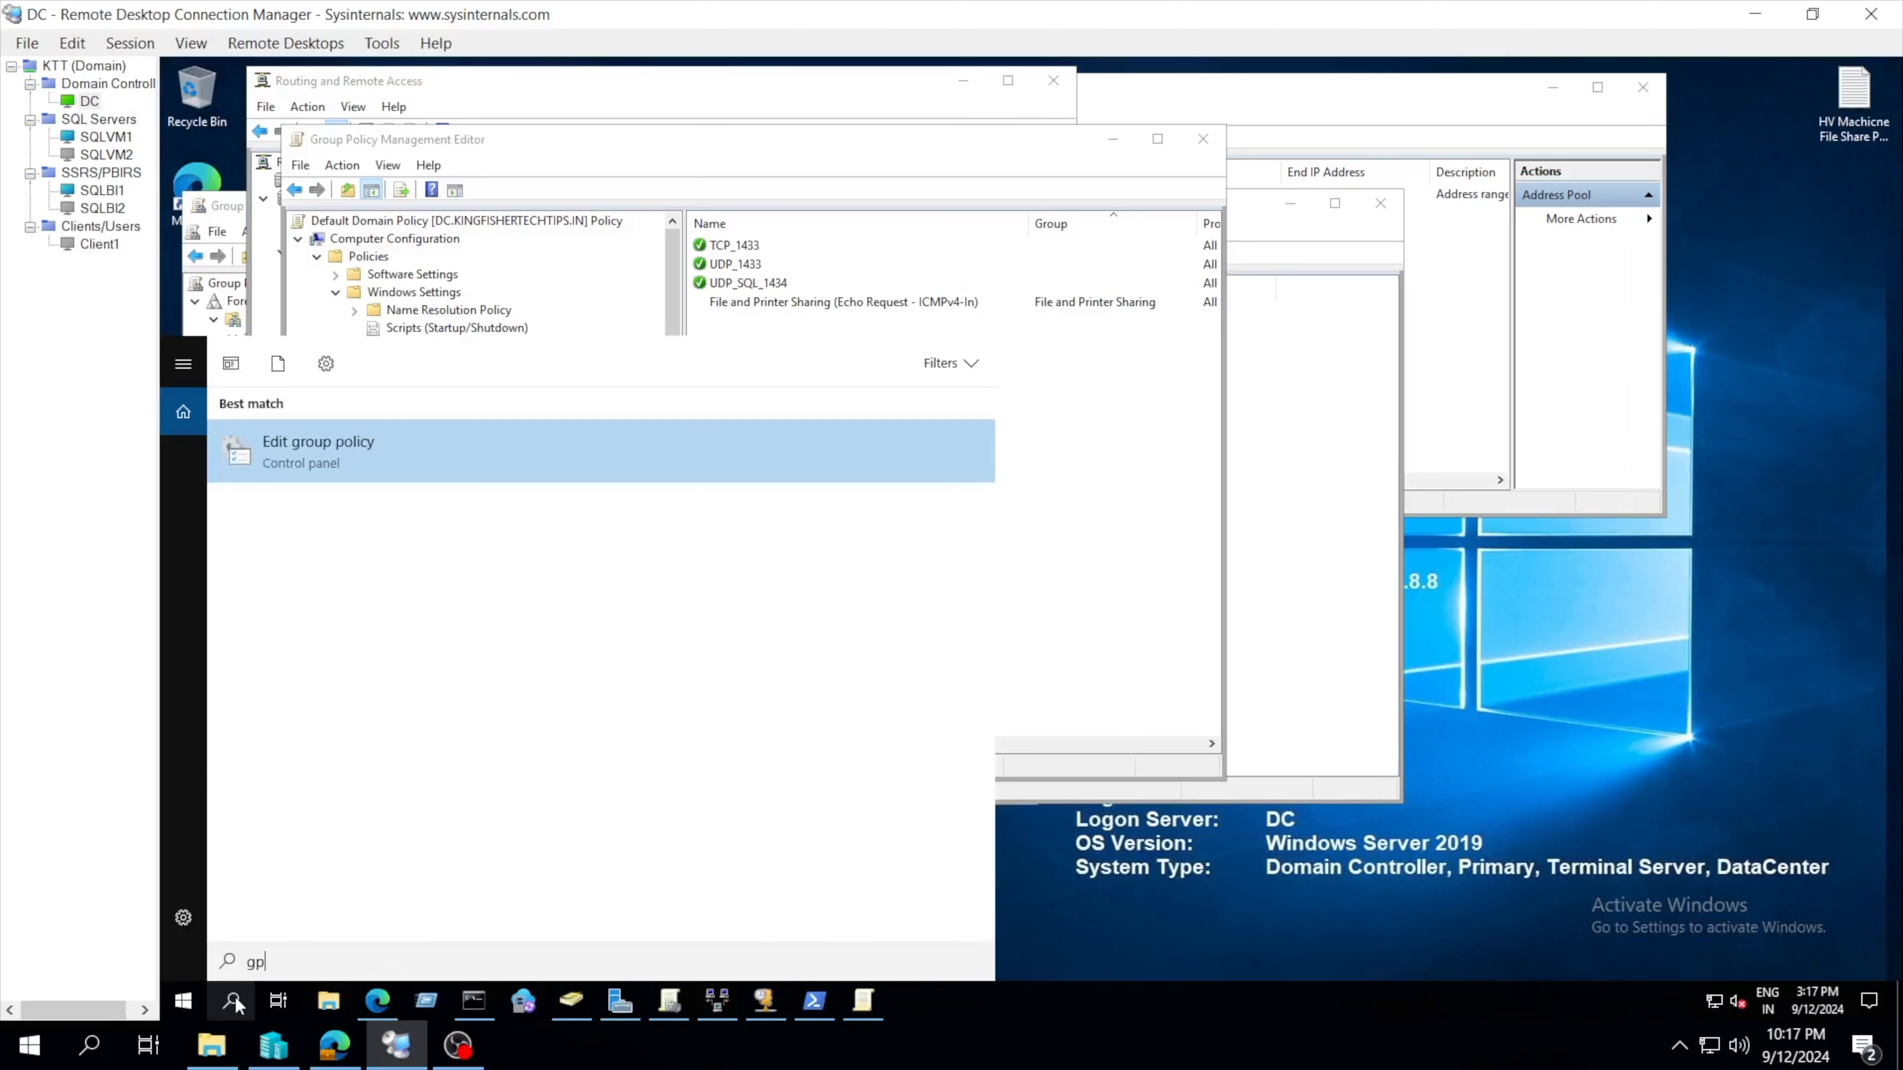
click(388, 458)
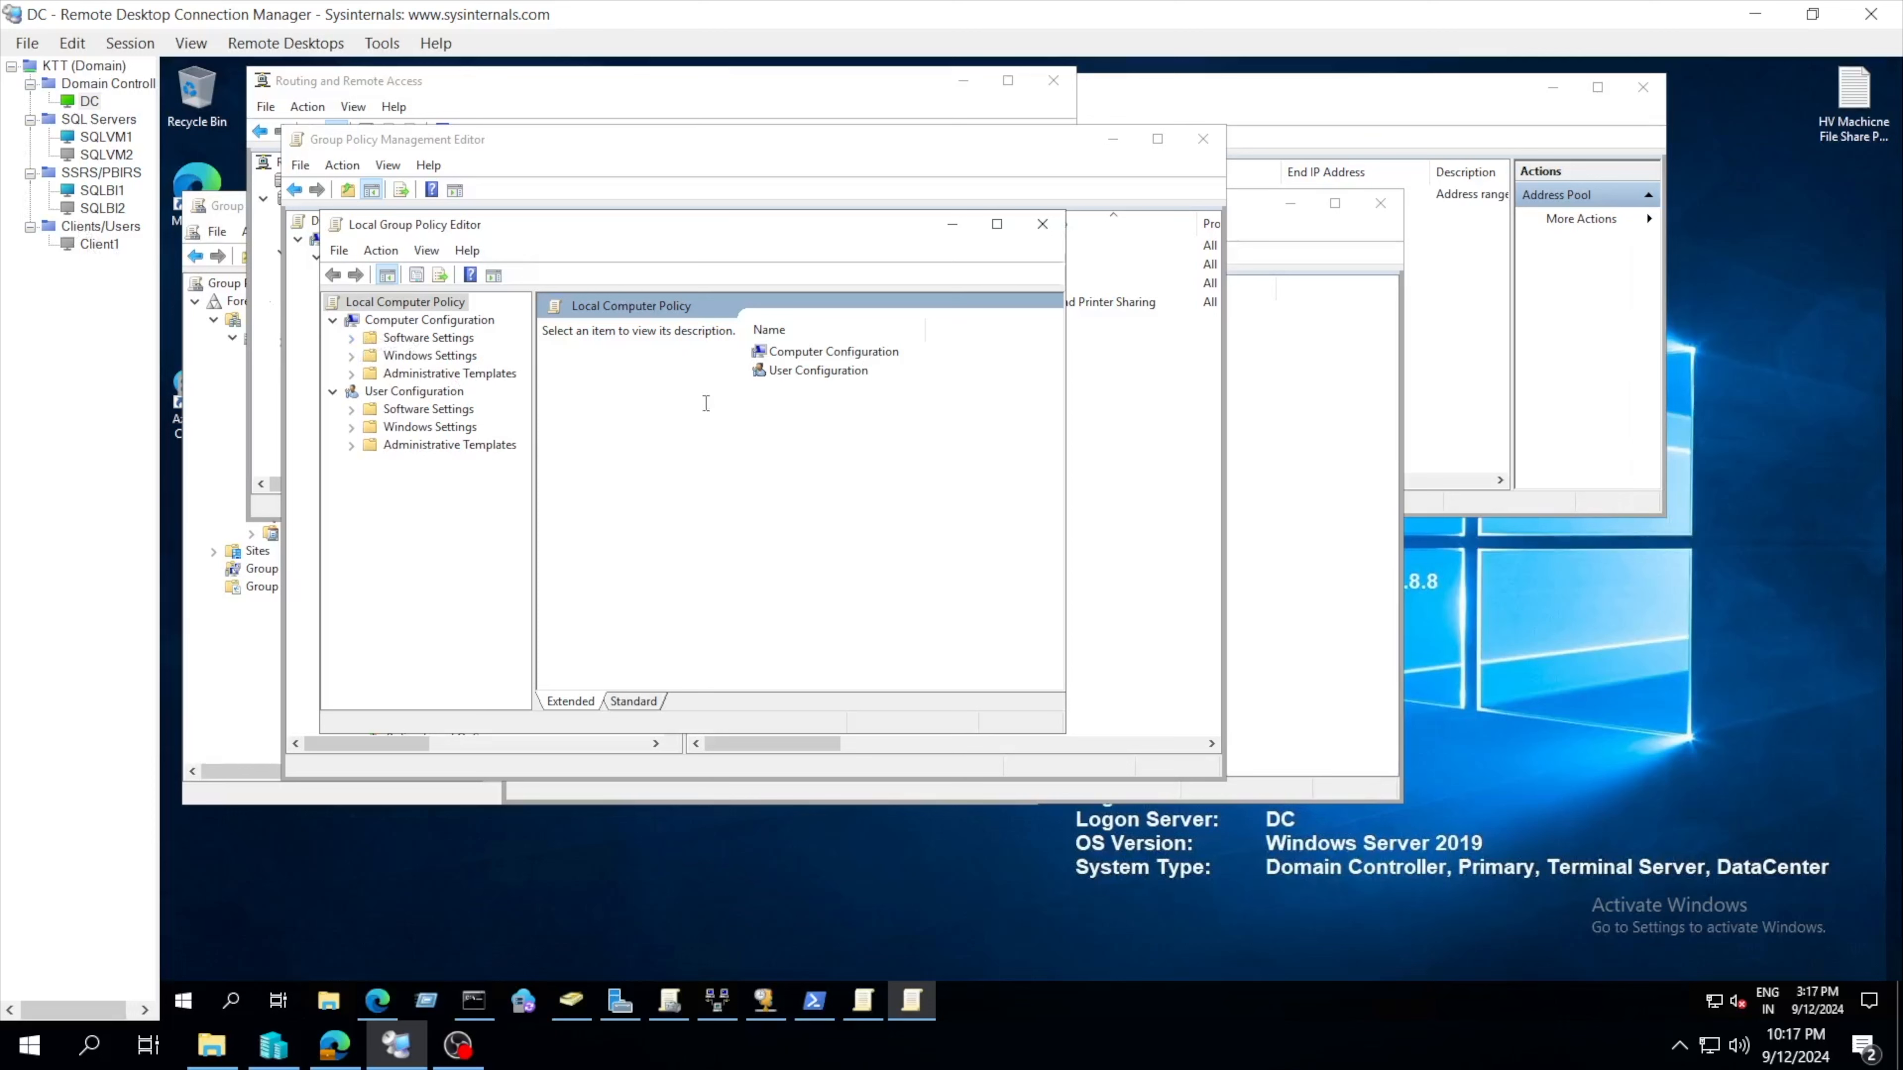
click(962, 225)
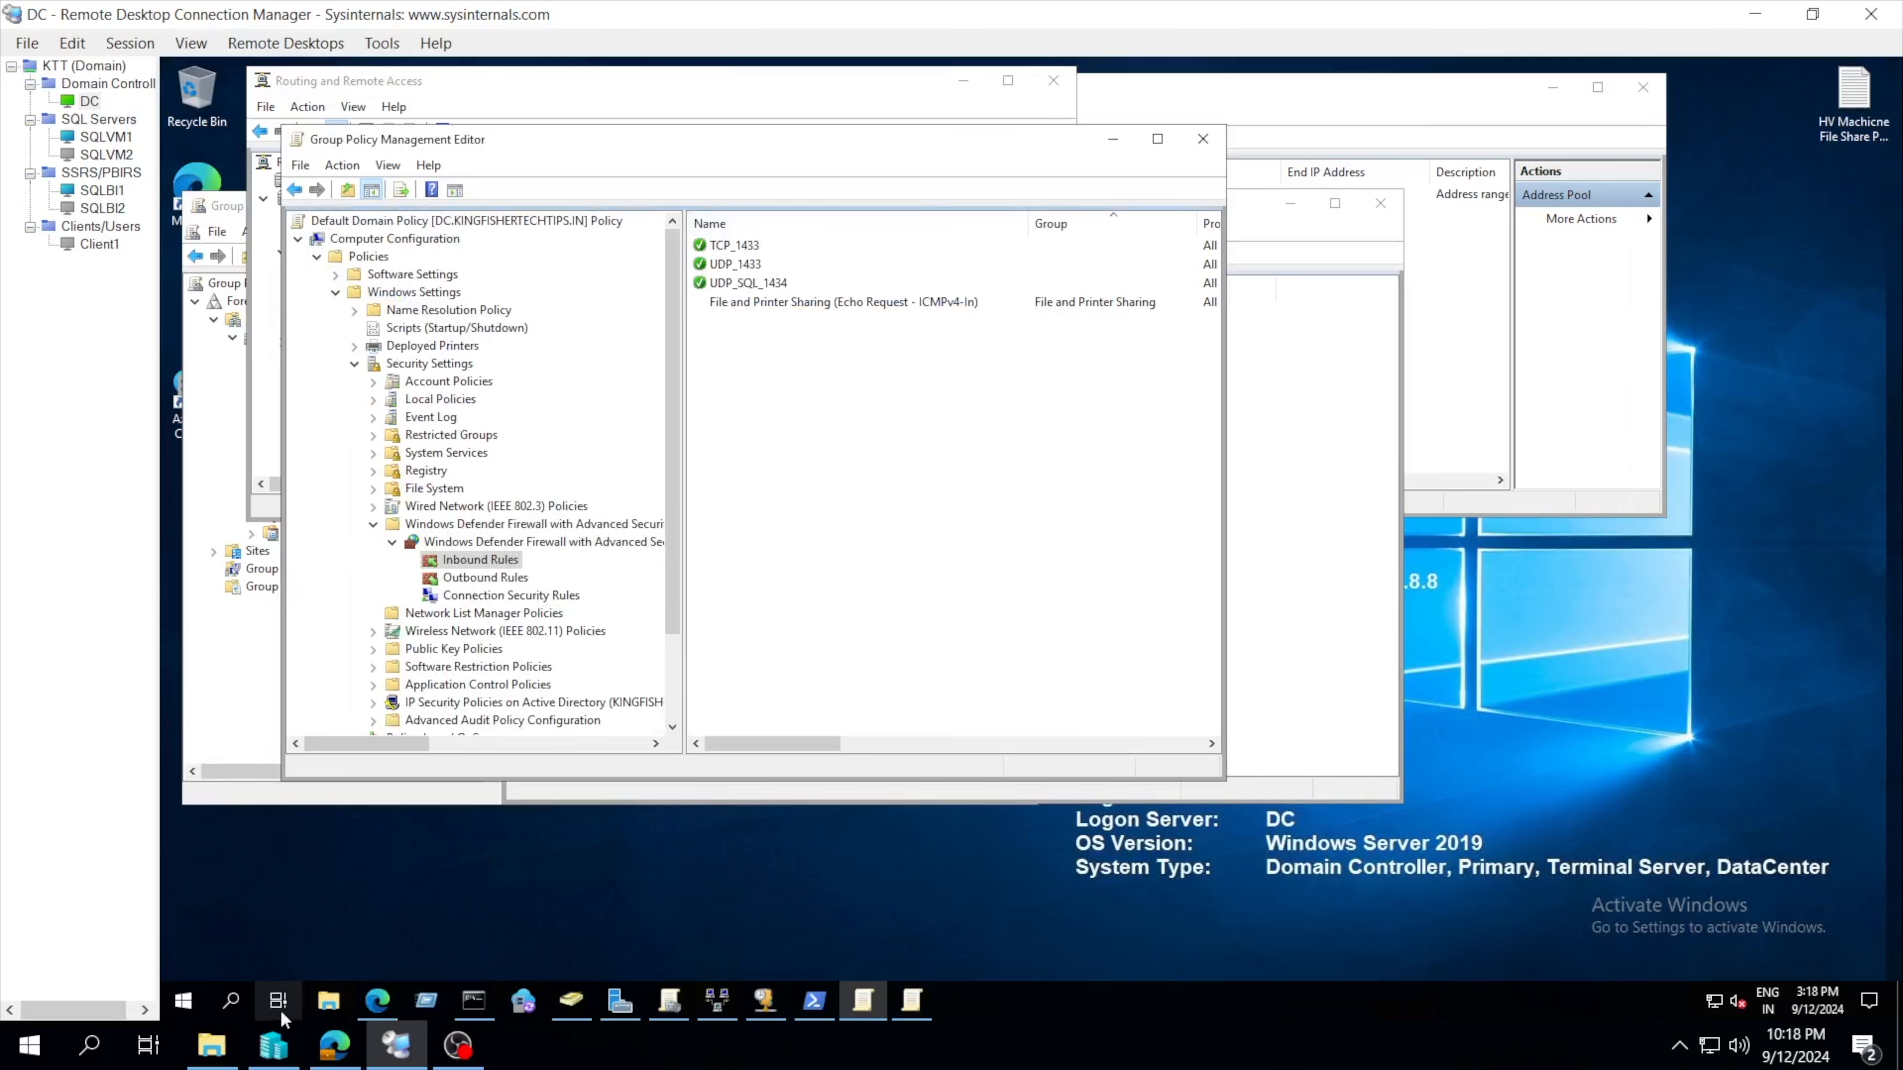
Open Group Policy Management on DC and view the scope of the Default Domain Policy link under kingfishertechtips.in
click(227, 1001)
text(g)
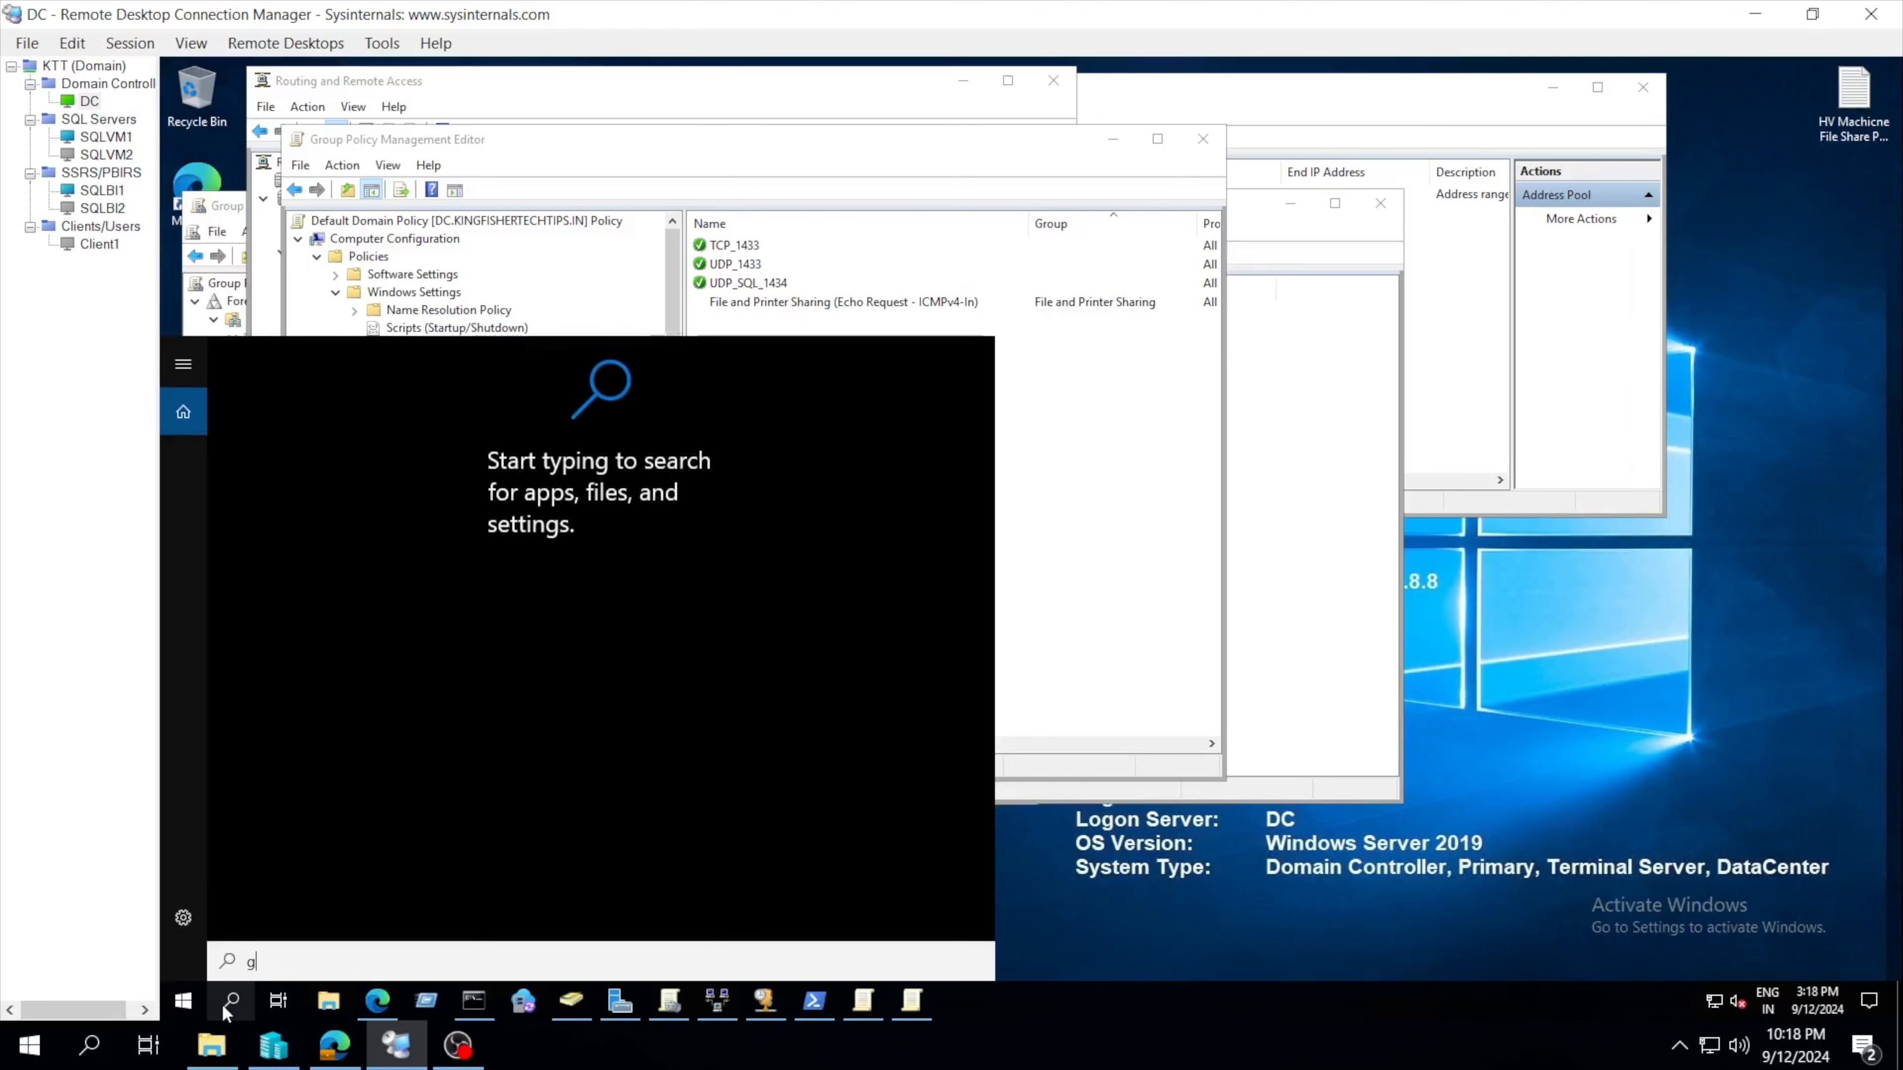
text(rup)
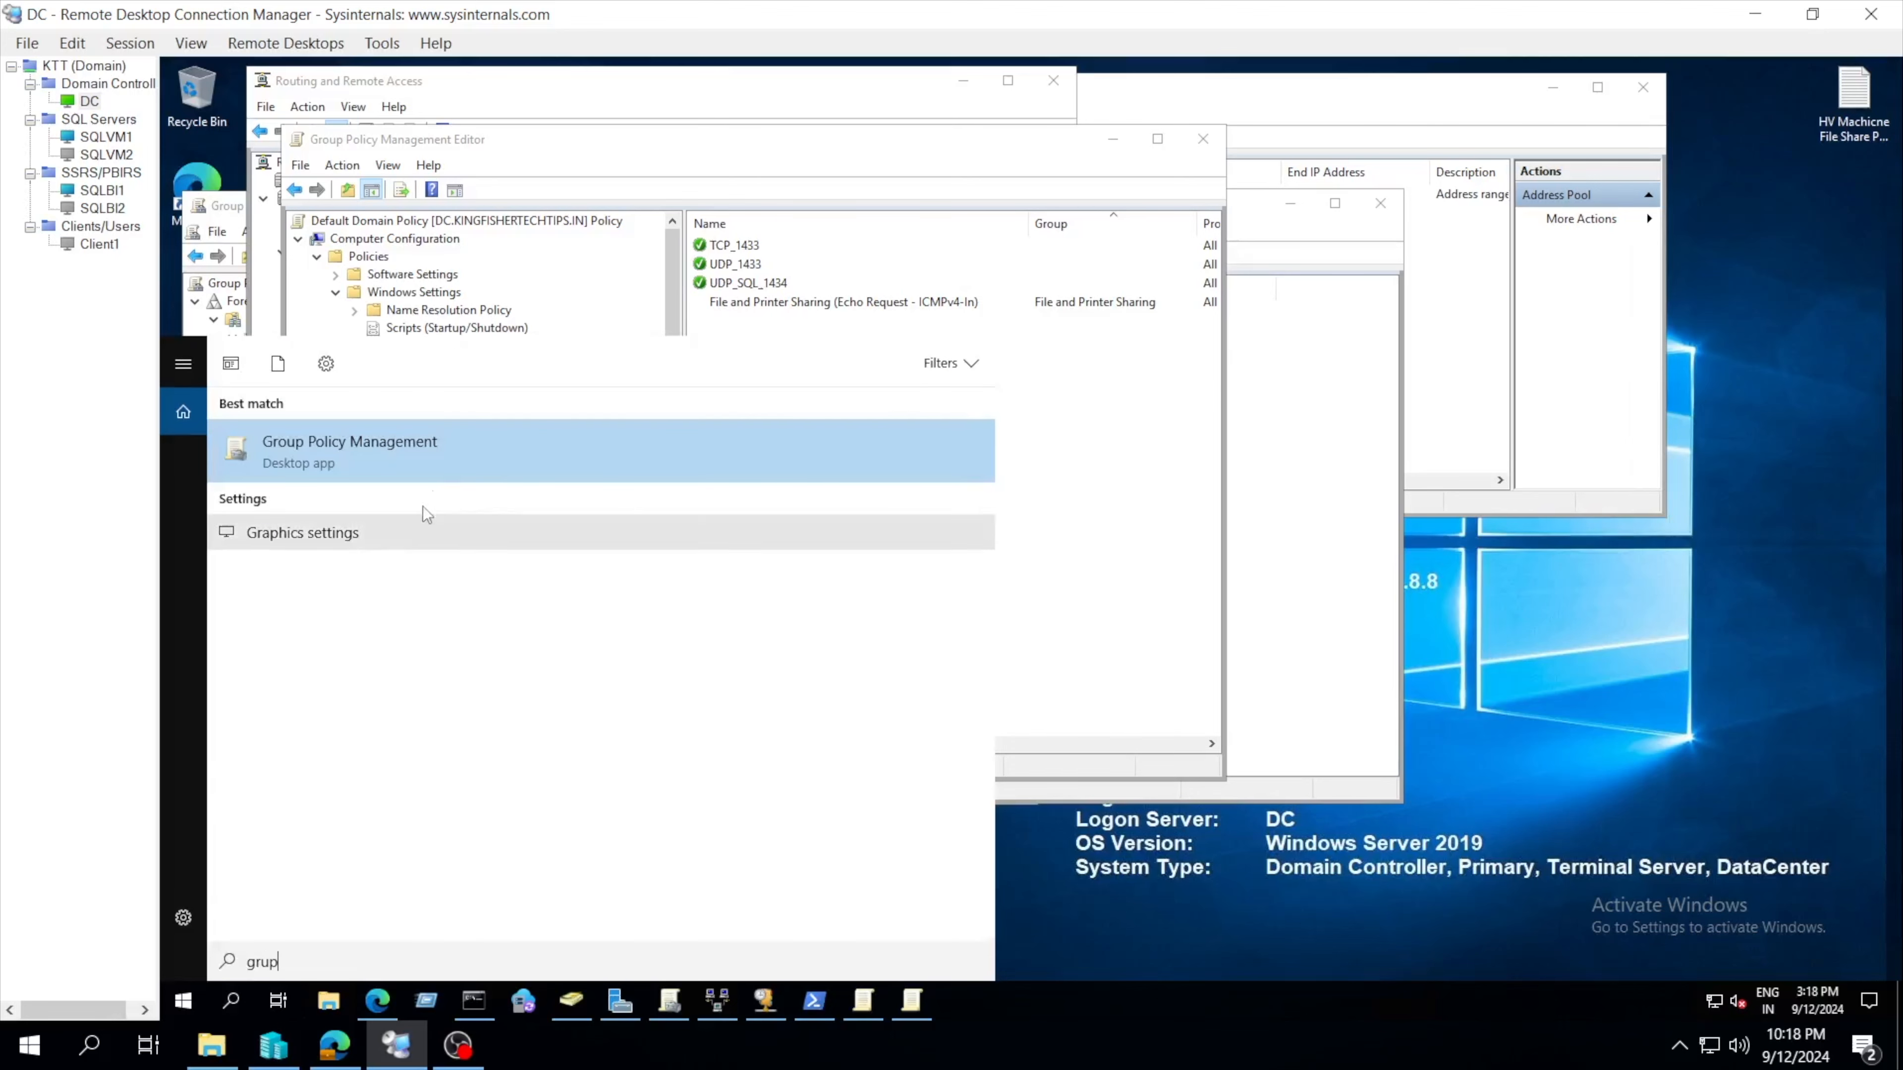
click(476, 443)
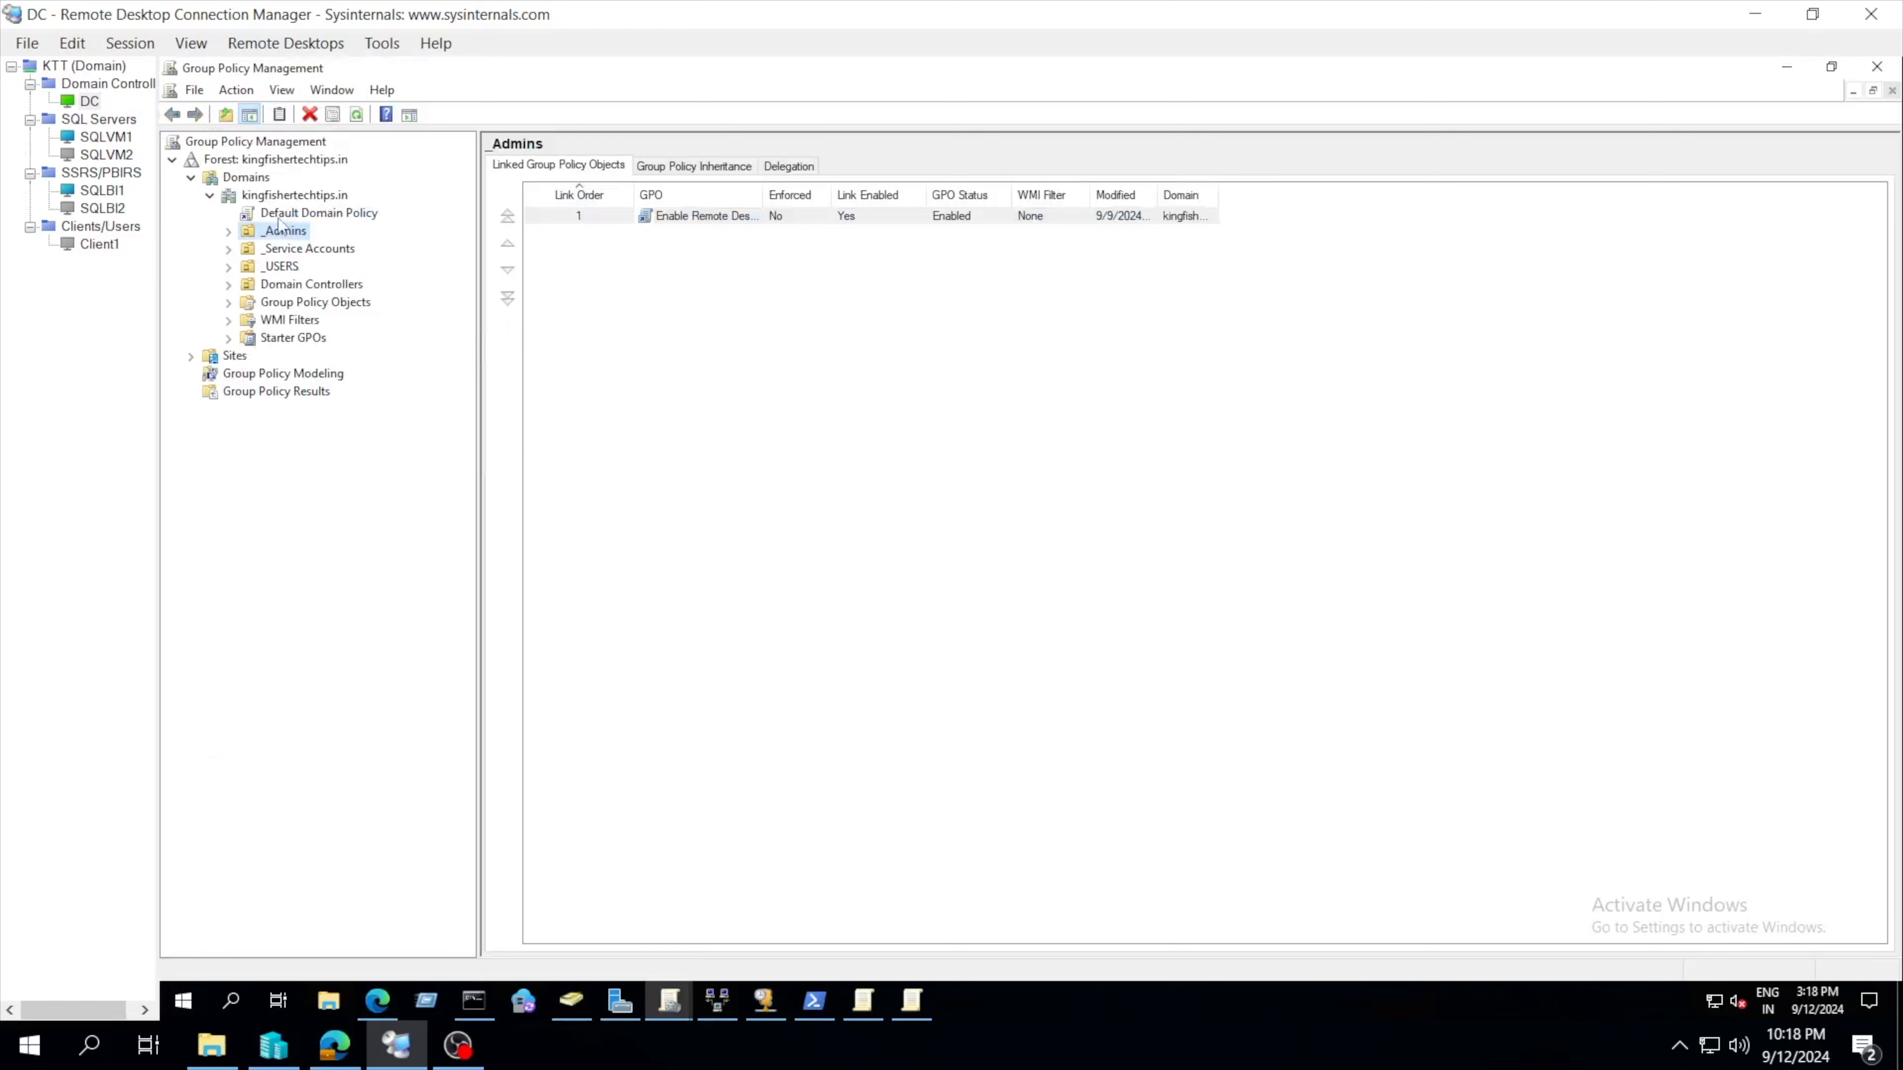
click(304, 214)
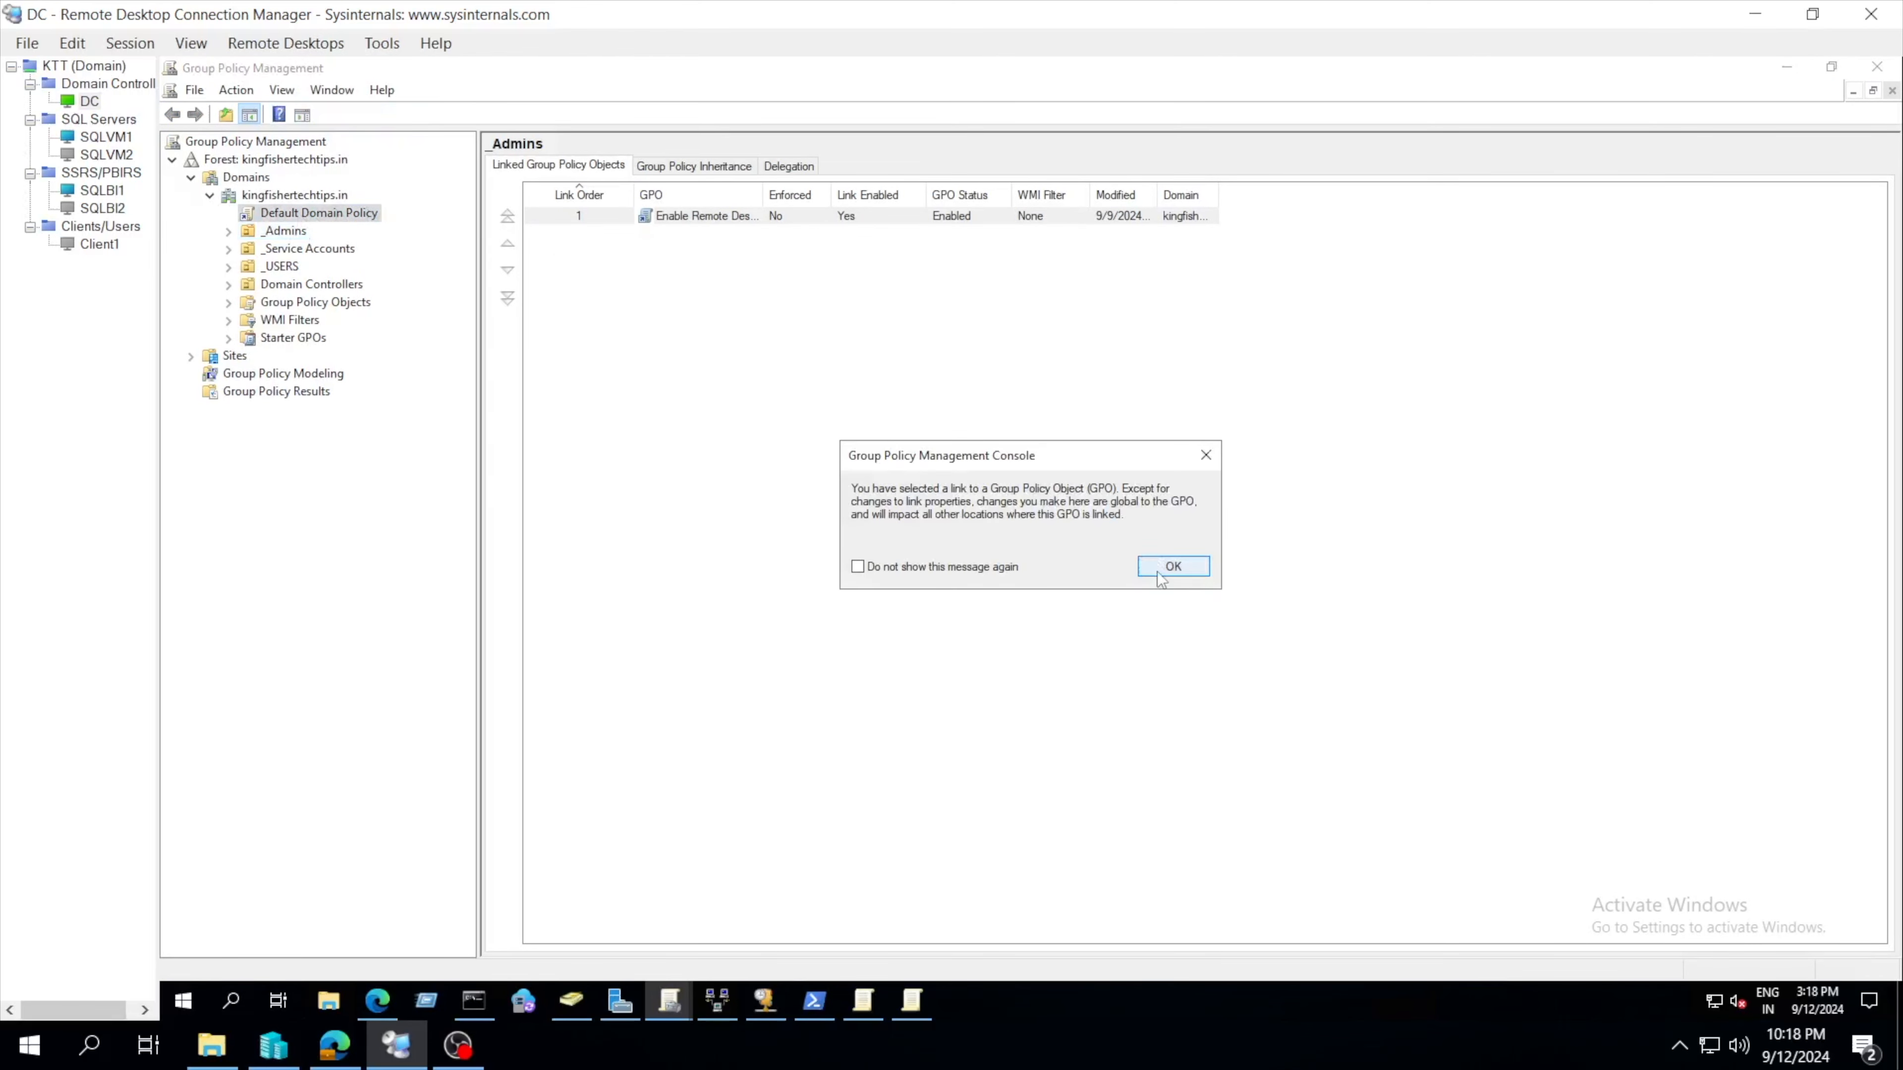
click(1172, 566)
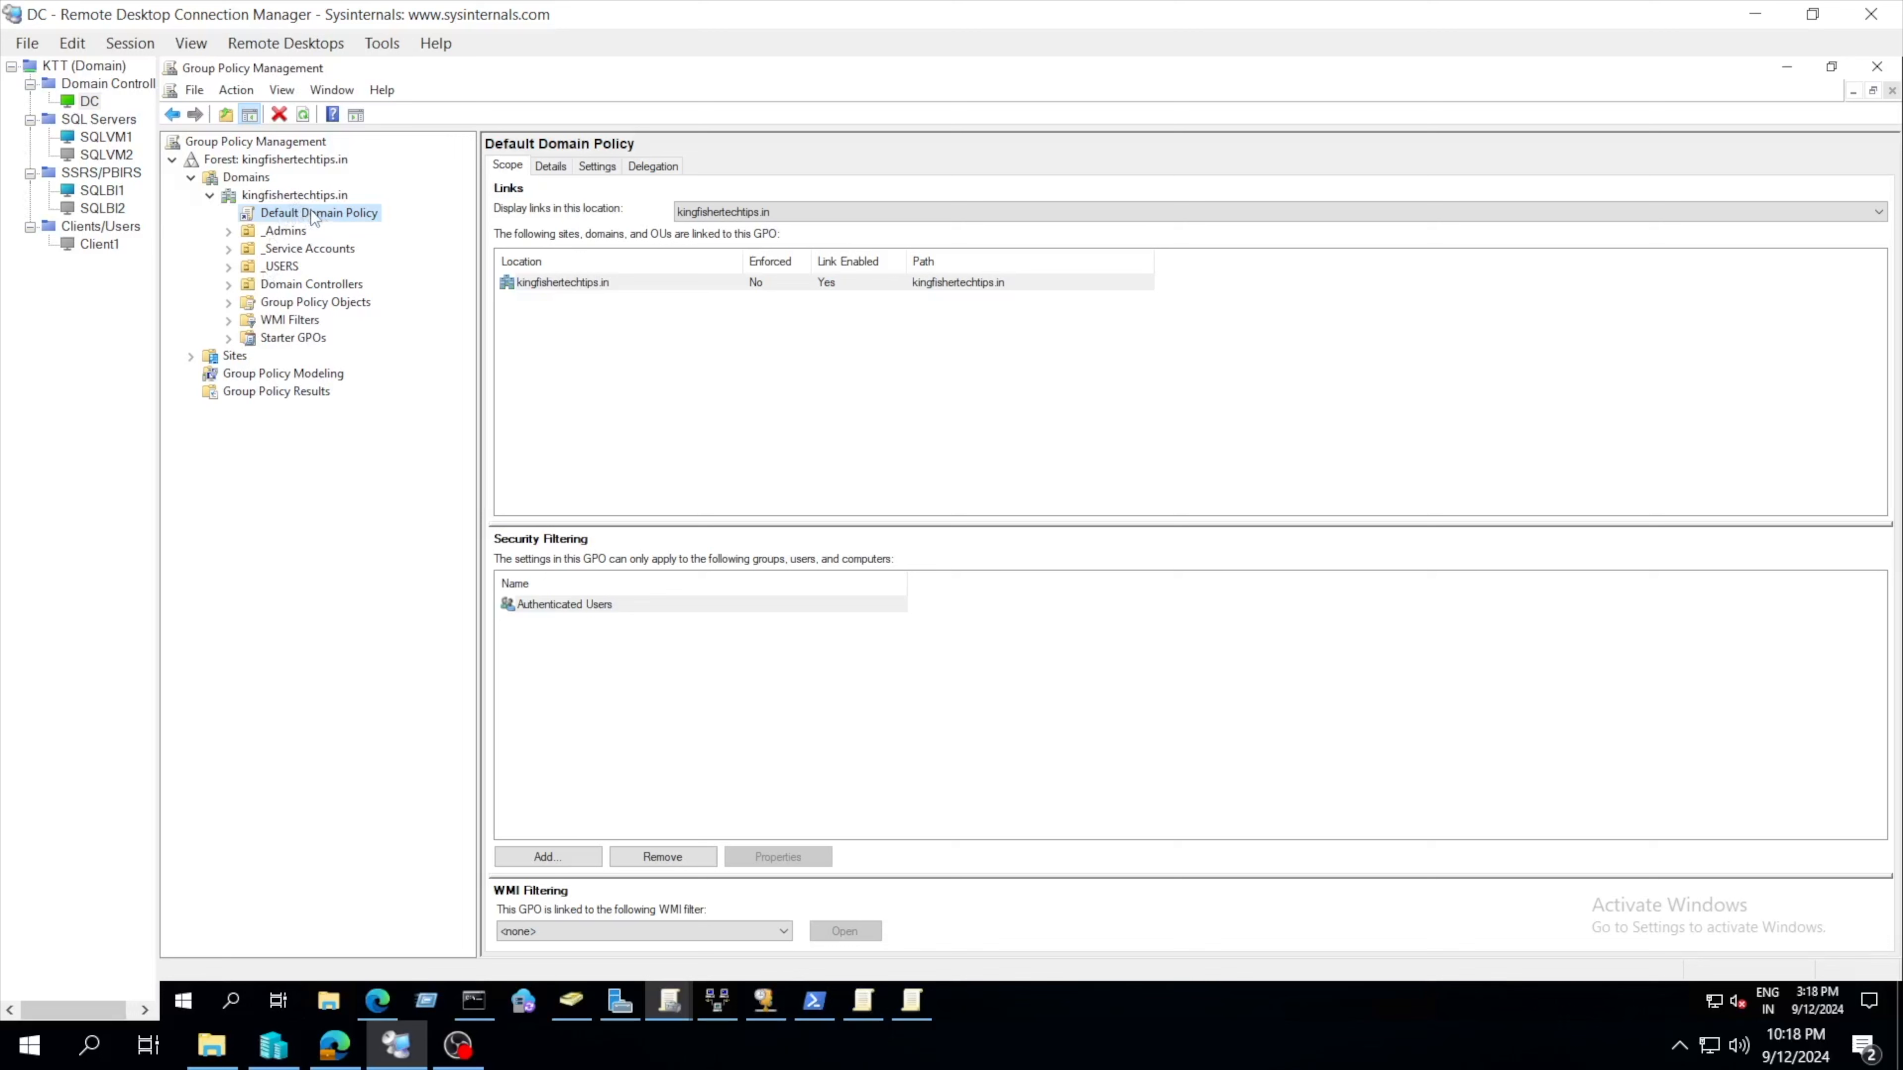
right_click(314, 215)
click(680, 340)
click(352, 215)
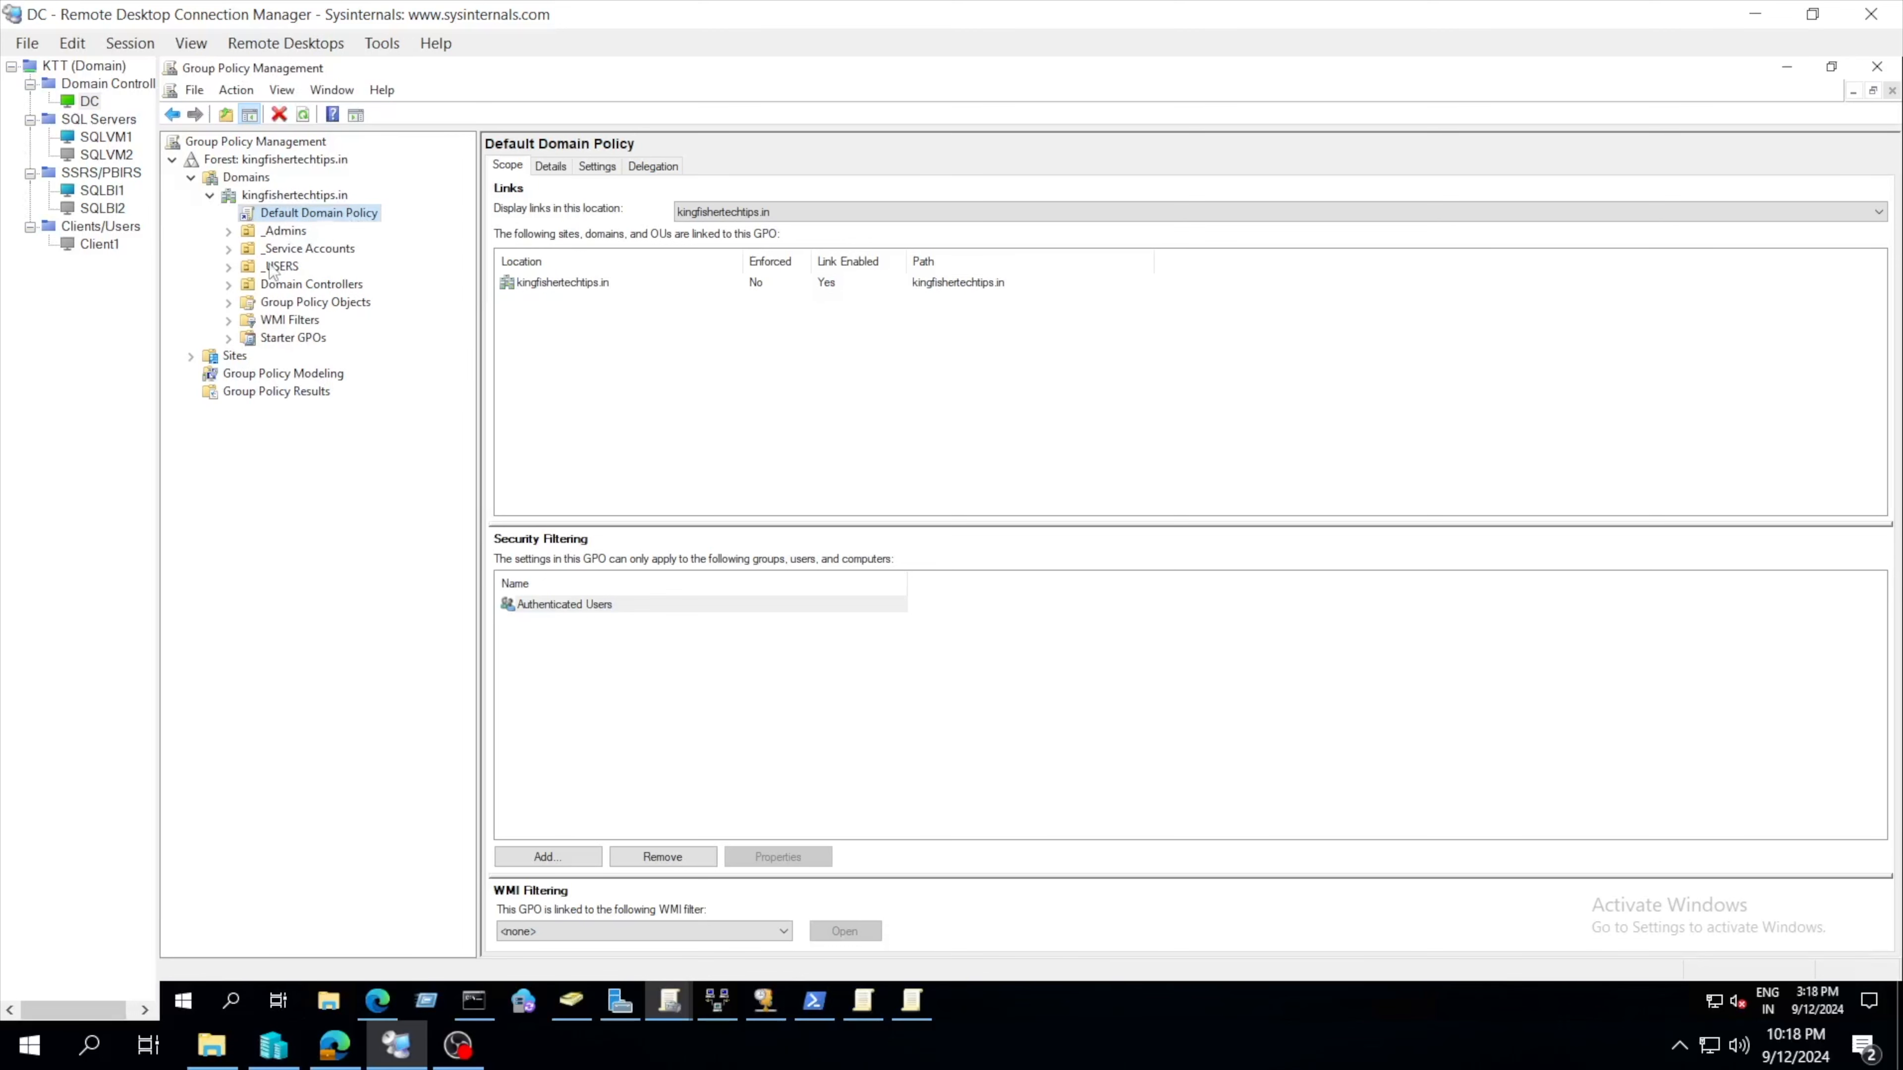
View the list of Group Policy Objects in the kingfishertechtips.in domain
click(229, 302)
click(228, 303)
click(317, 304)
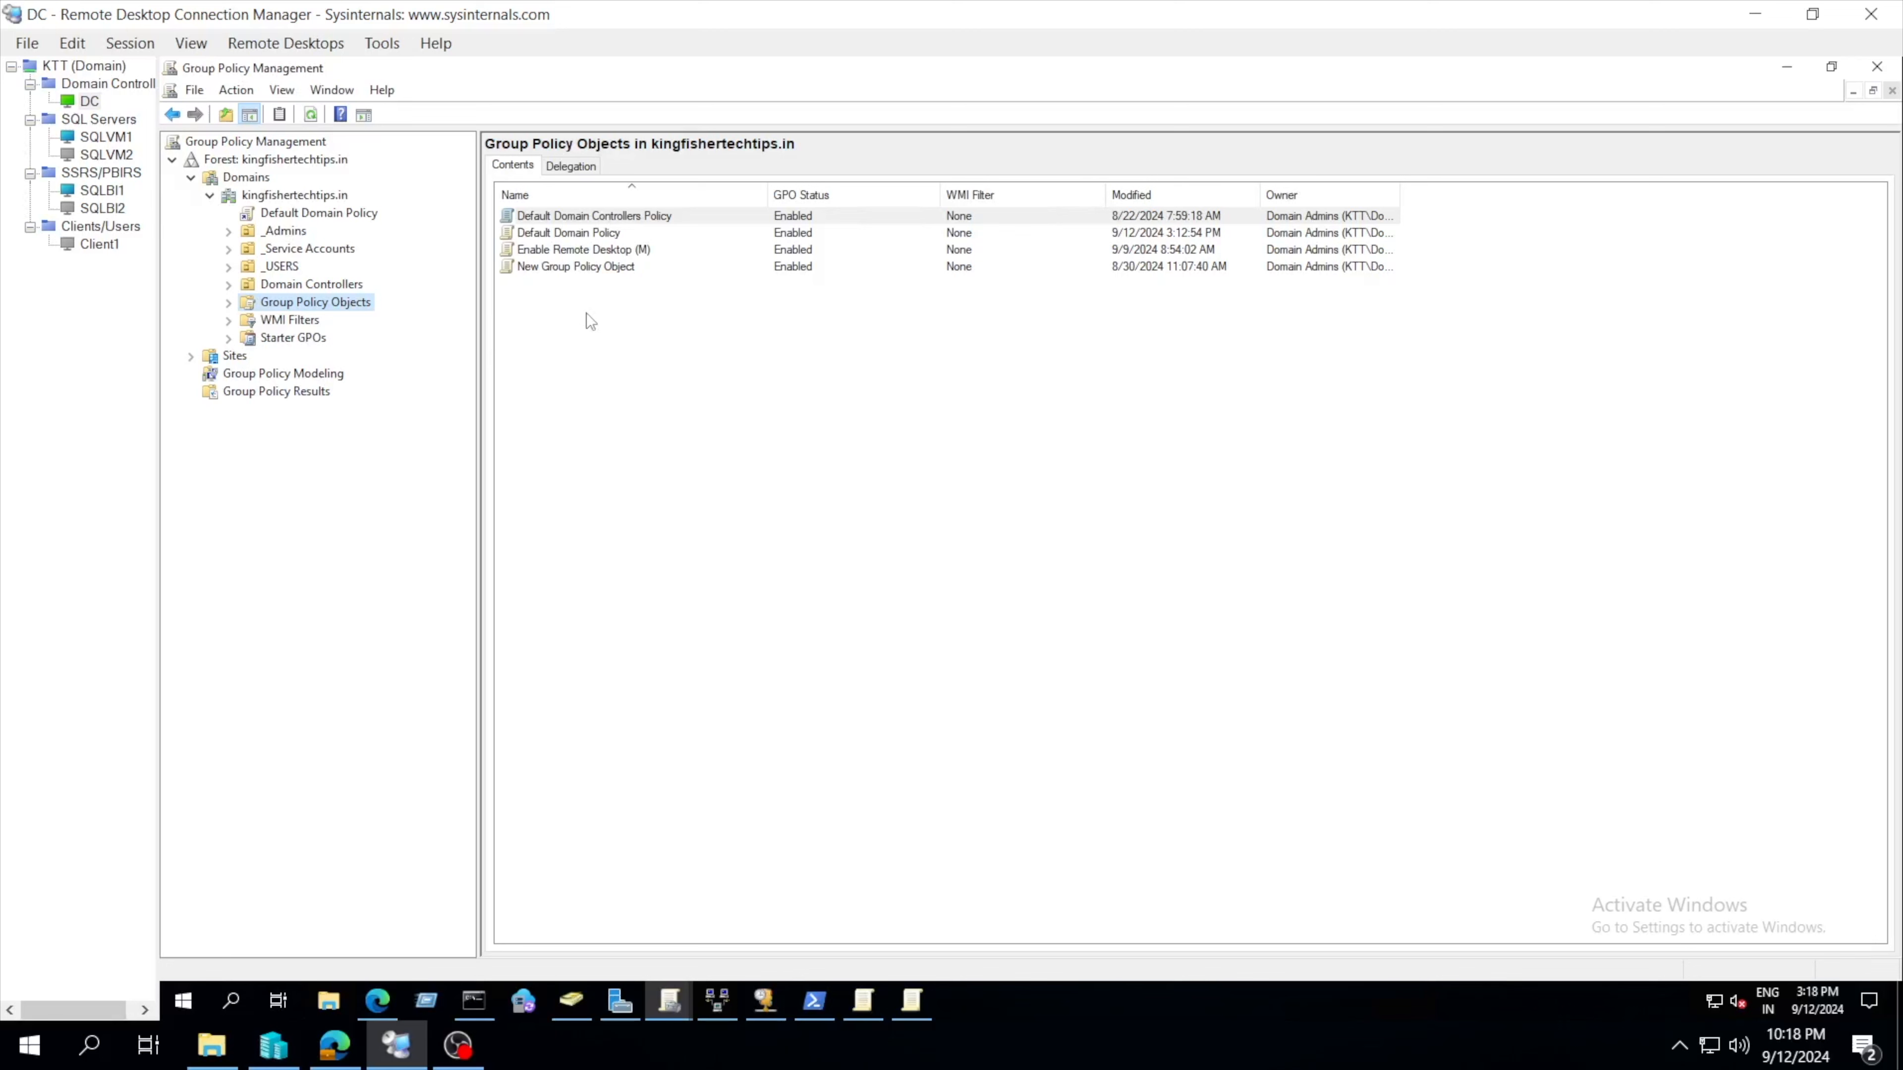
right_click(337, 312)
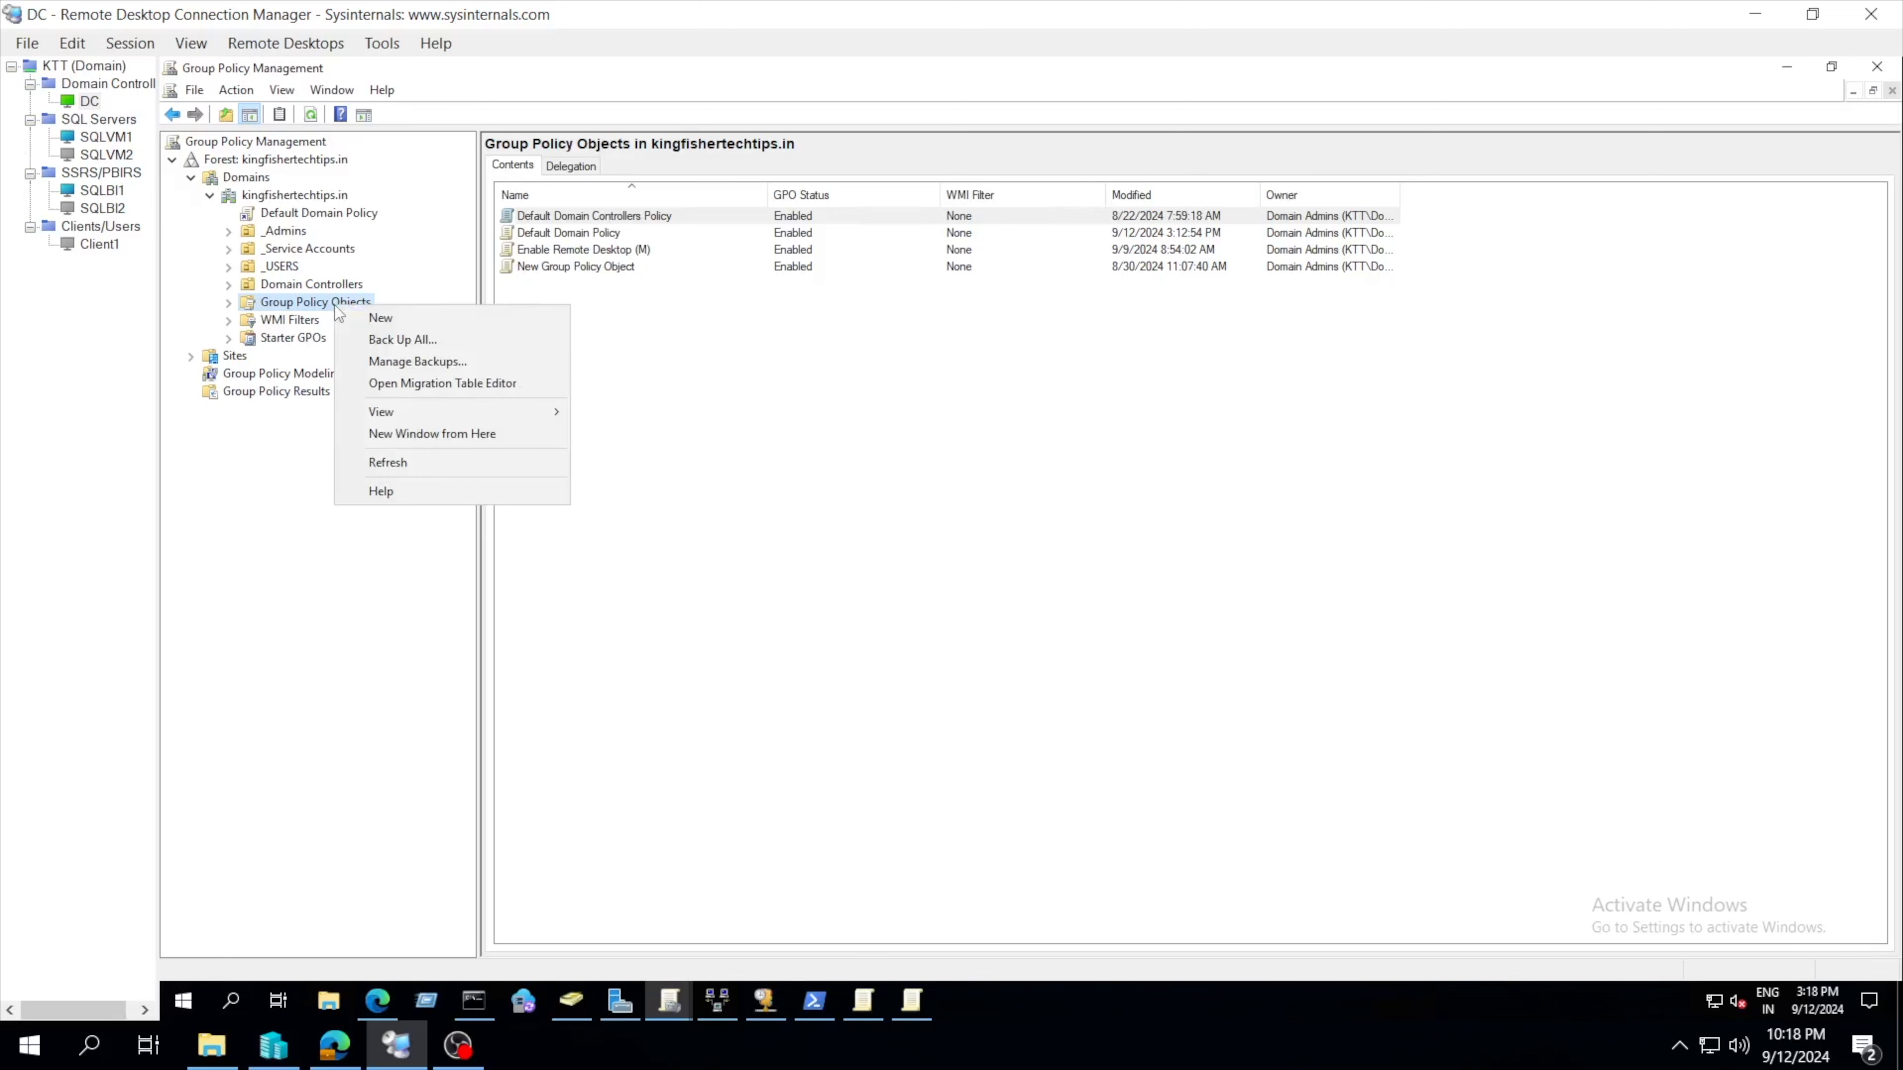
click(386, 319)
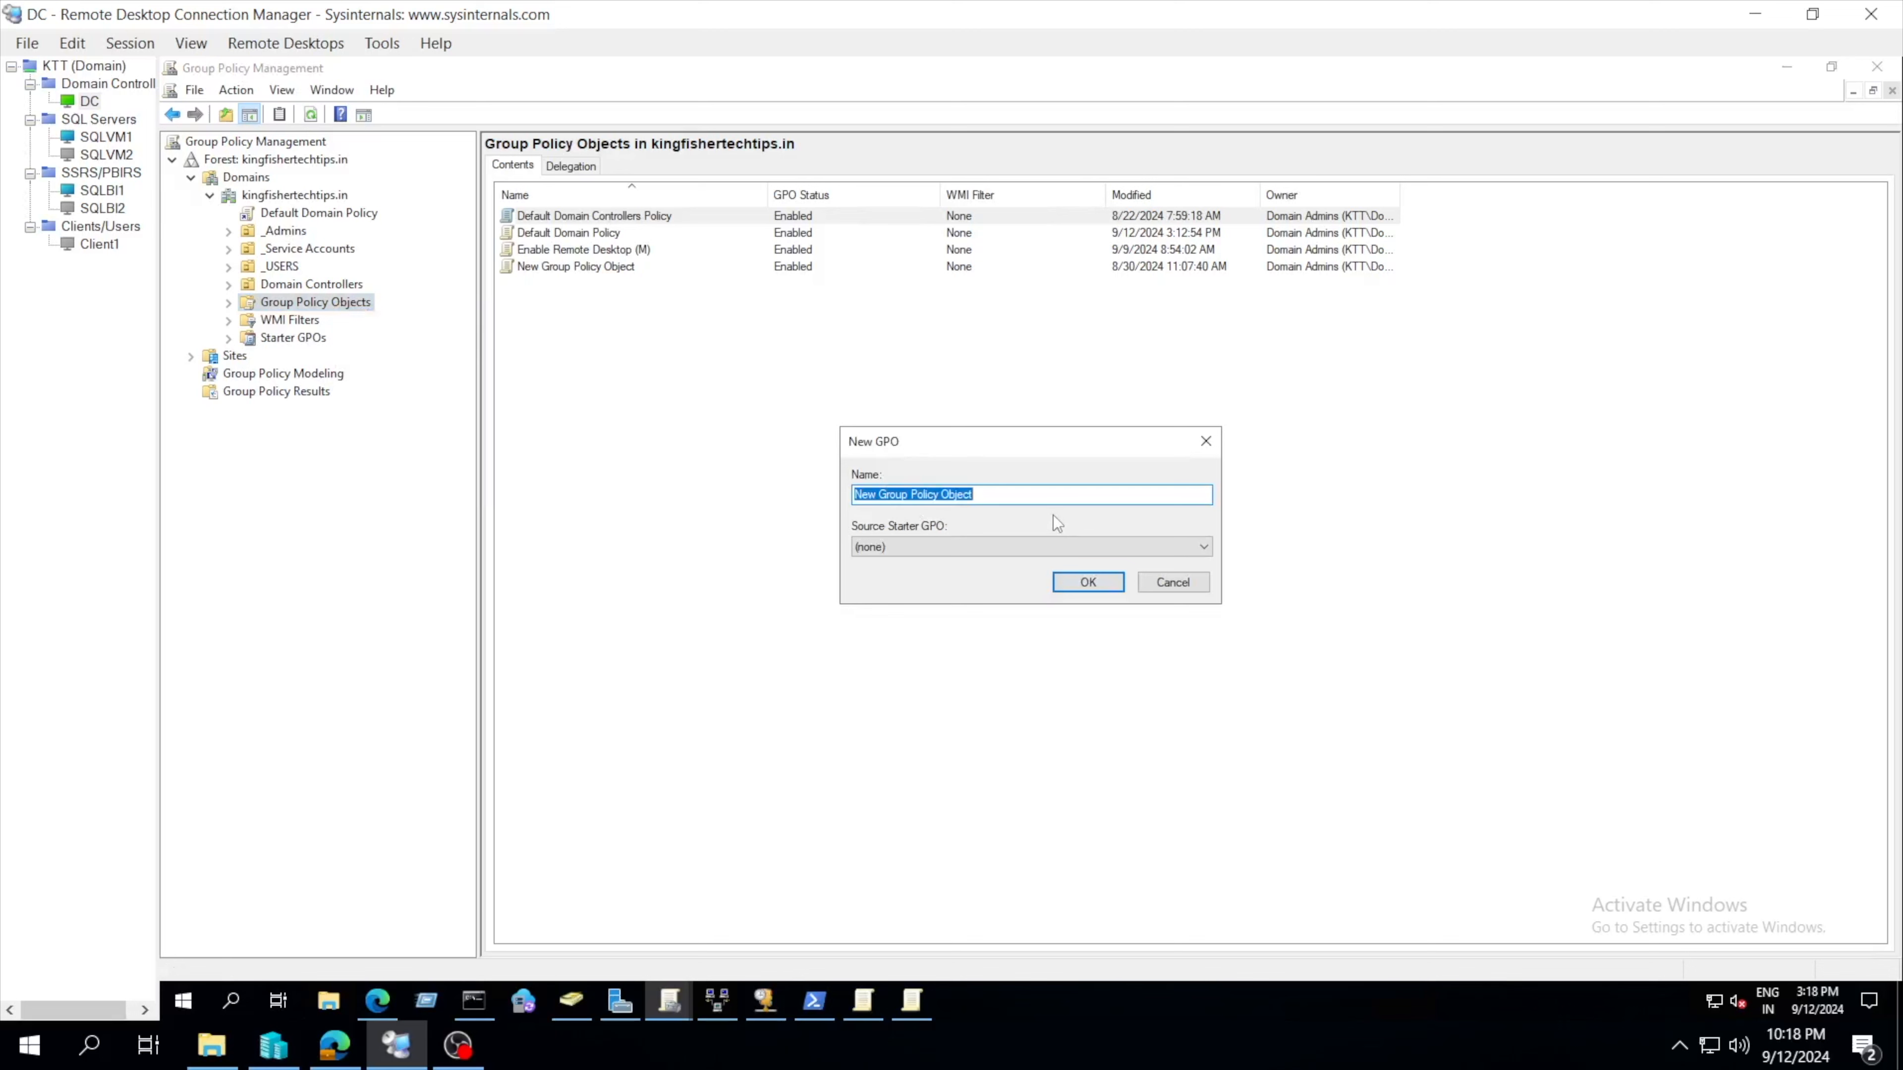
text(ping gpo)
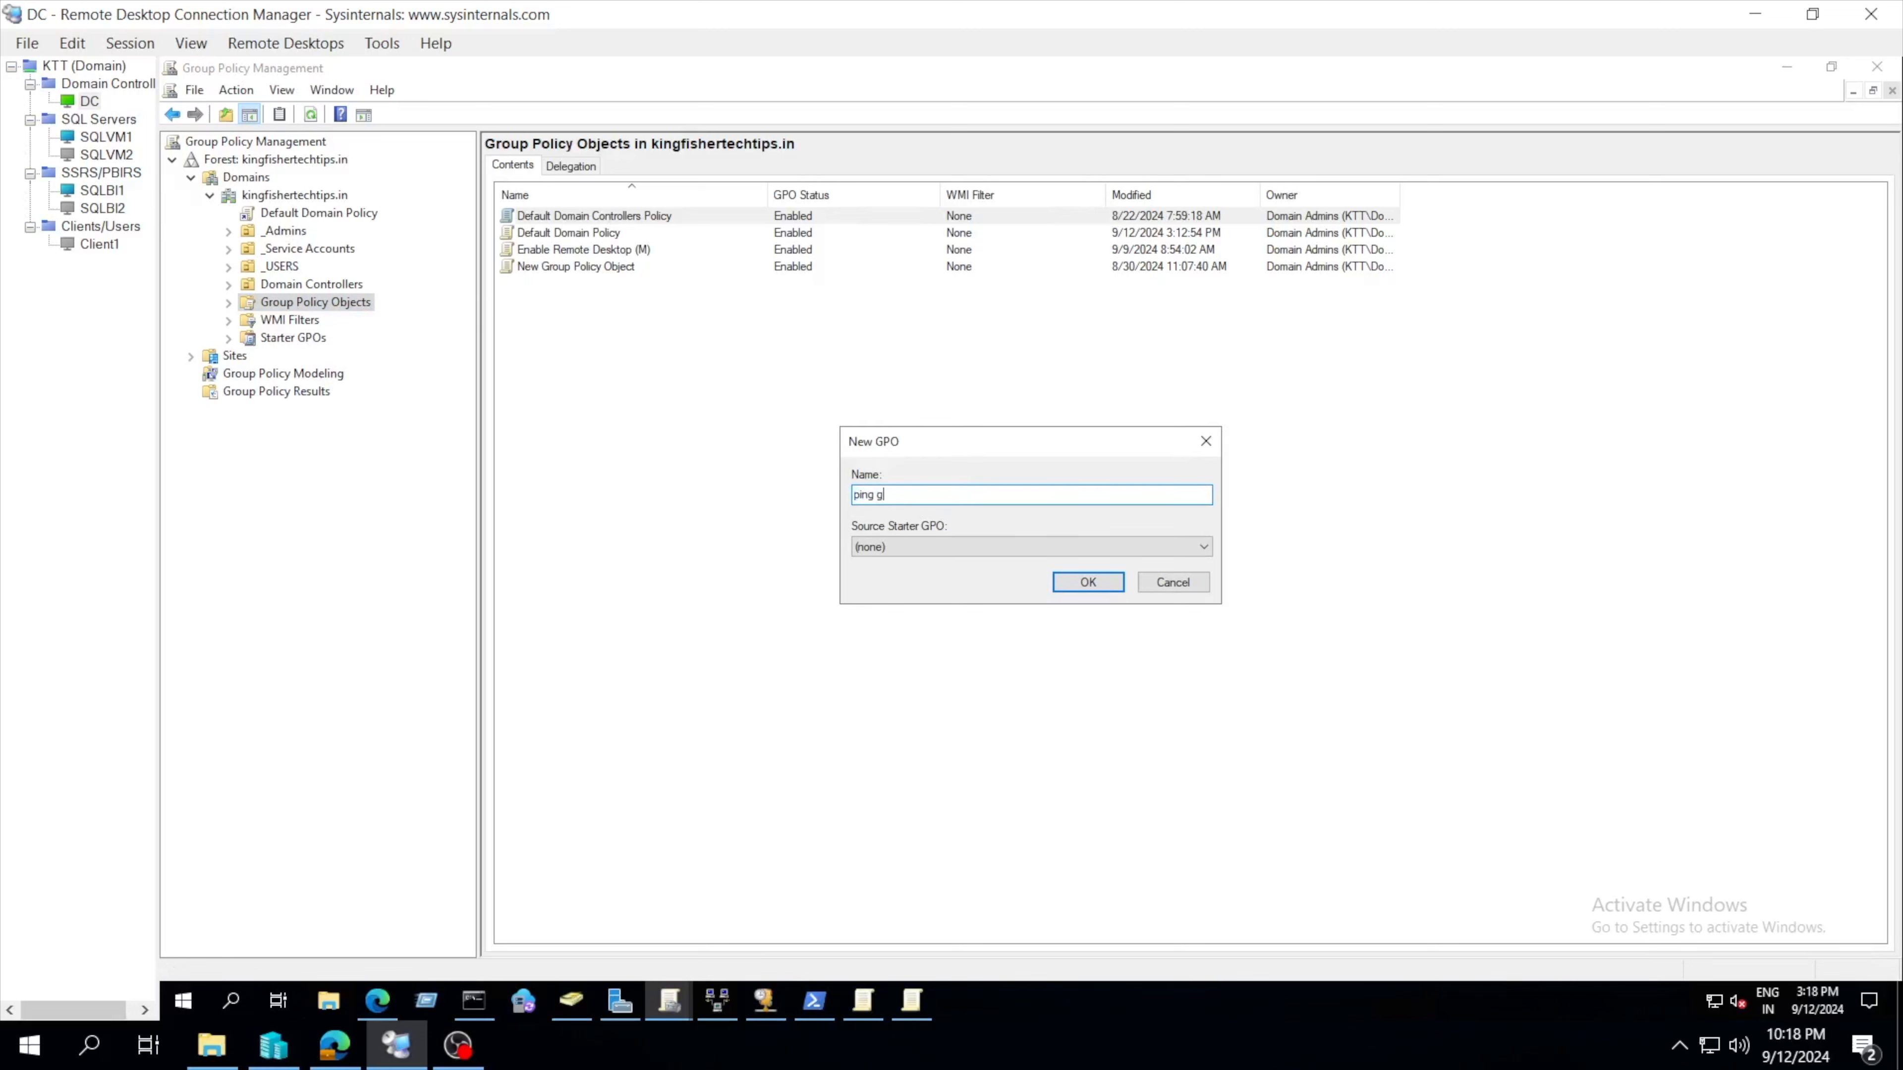
click(1165, 584)
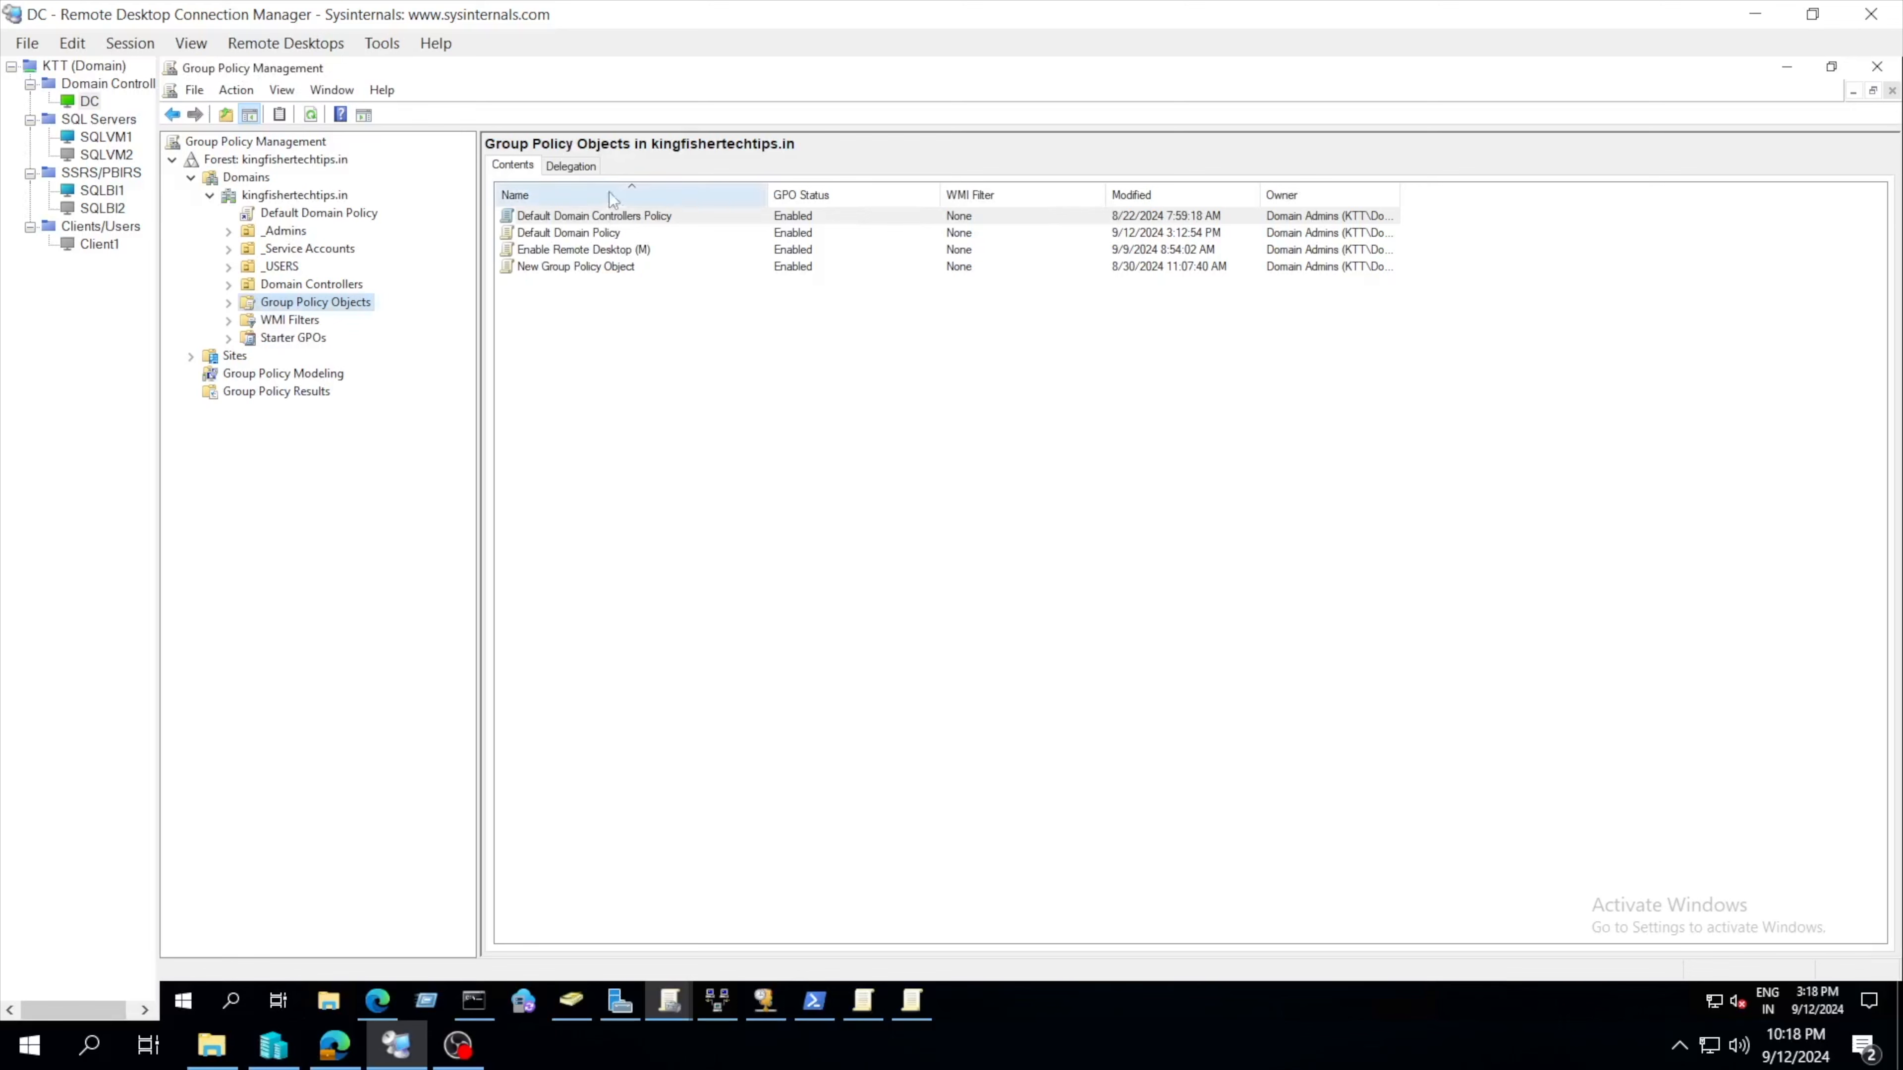
Open the Default Domain Policy for editing, maximize the Group Policy Management Editor, and widen its console tree
click(580, 310)
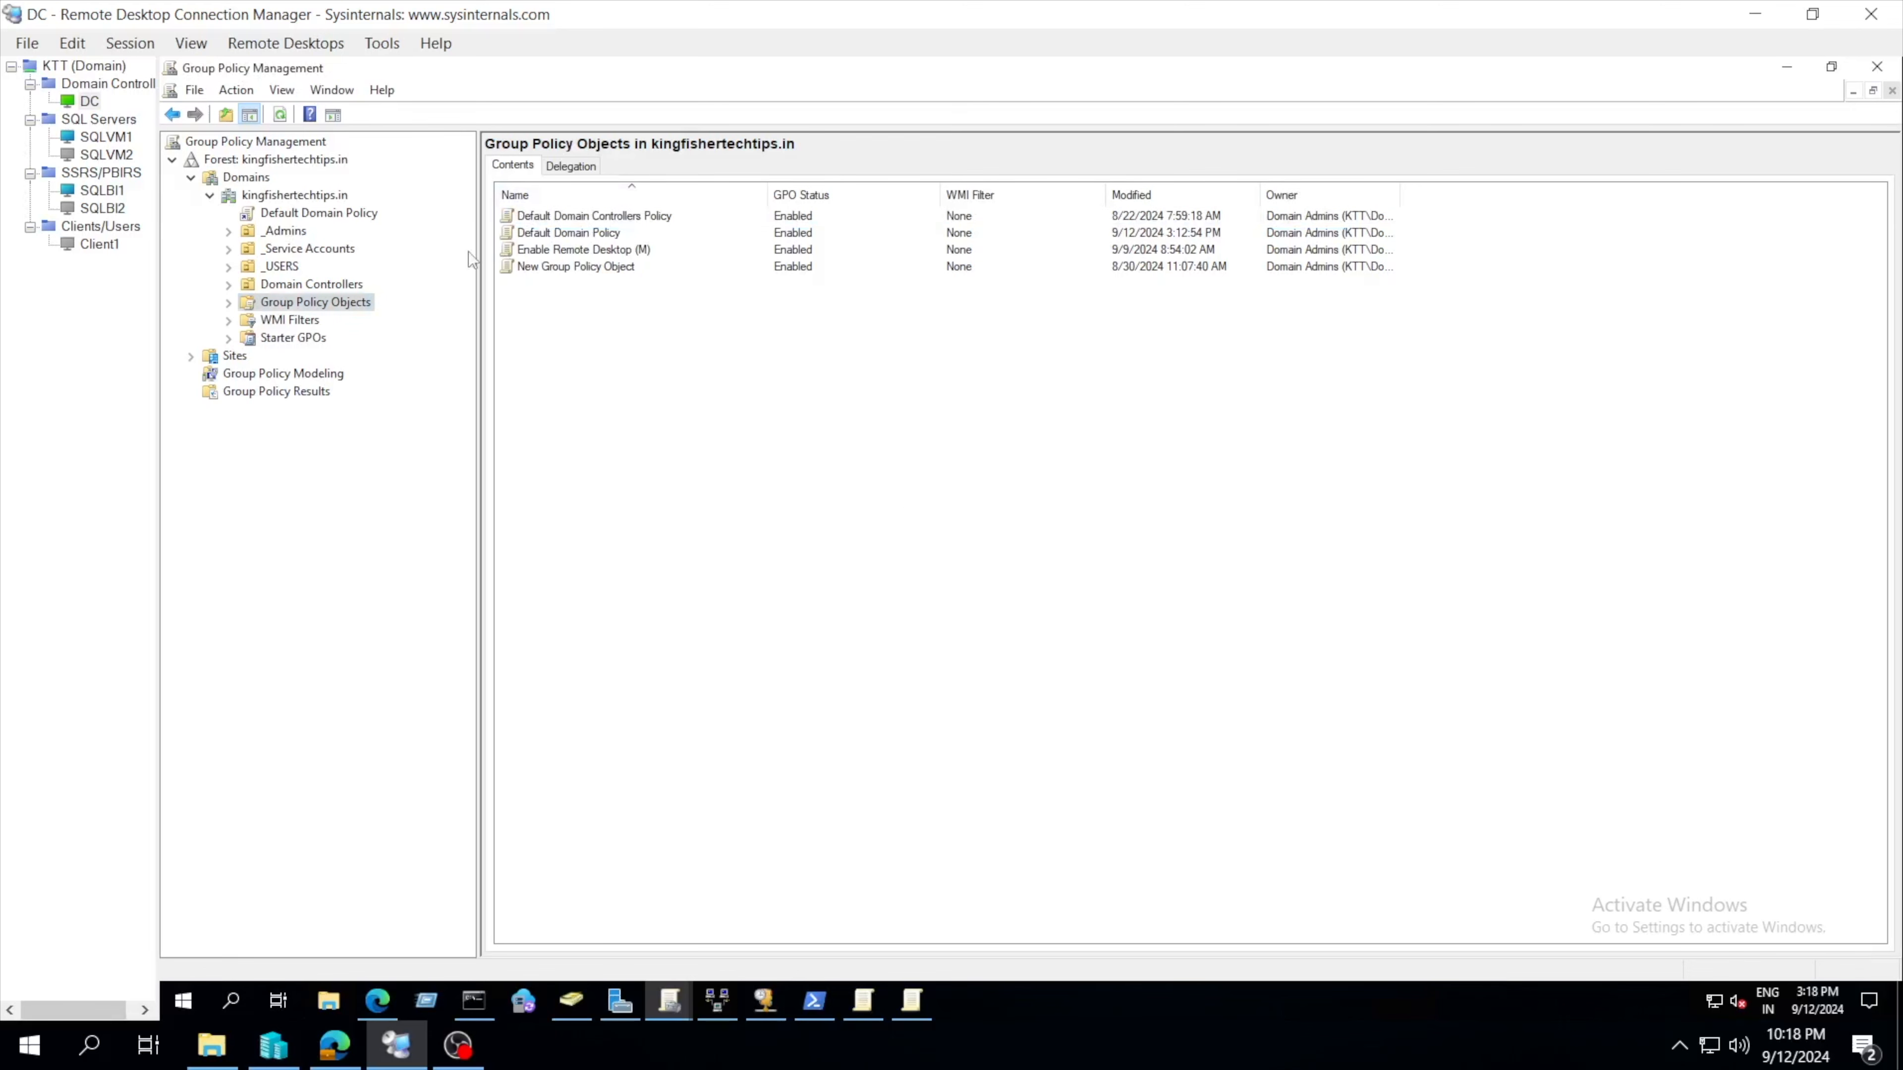
click(288, 214)
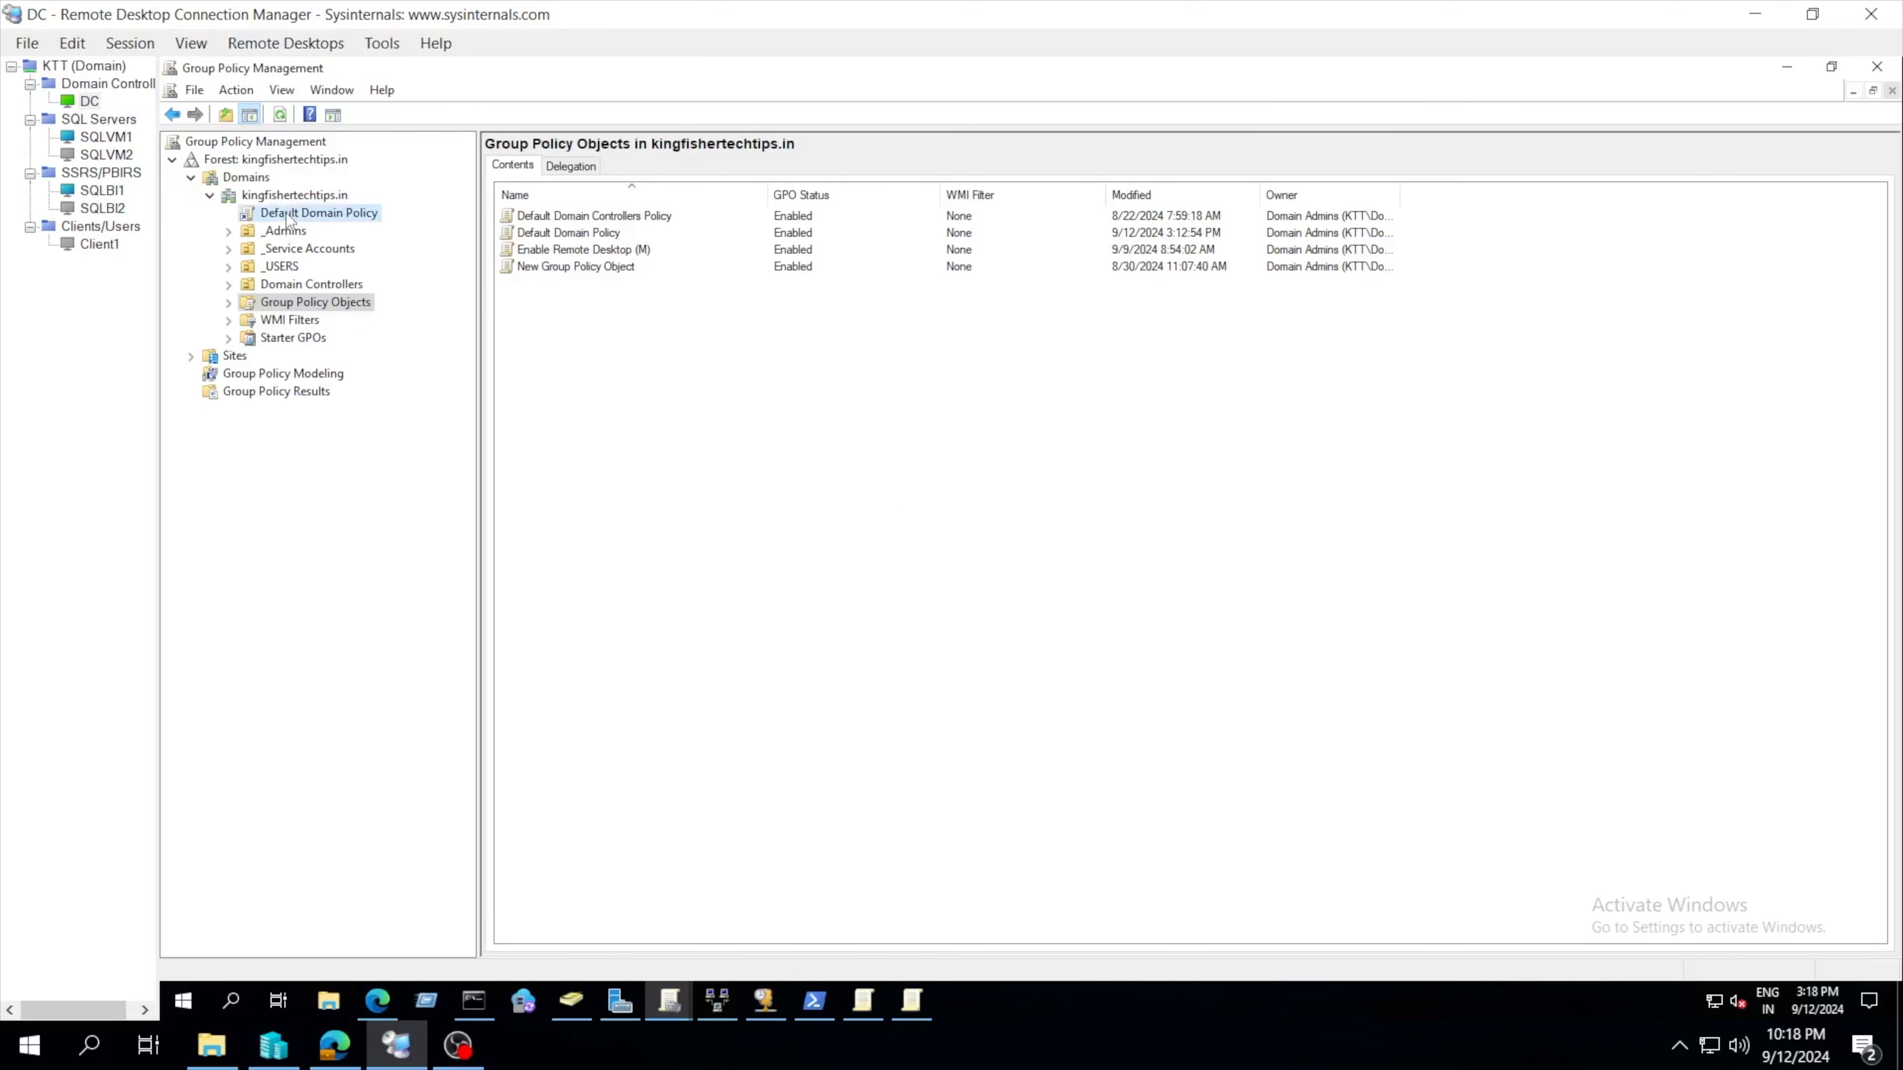
click(1158, 563)
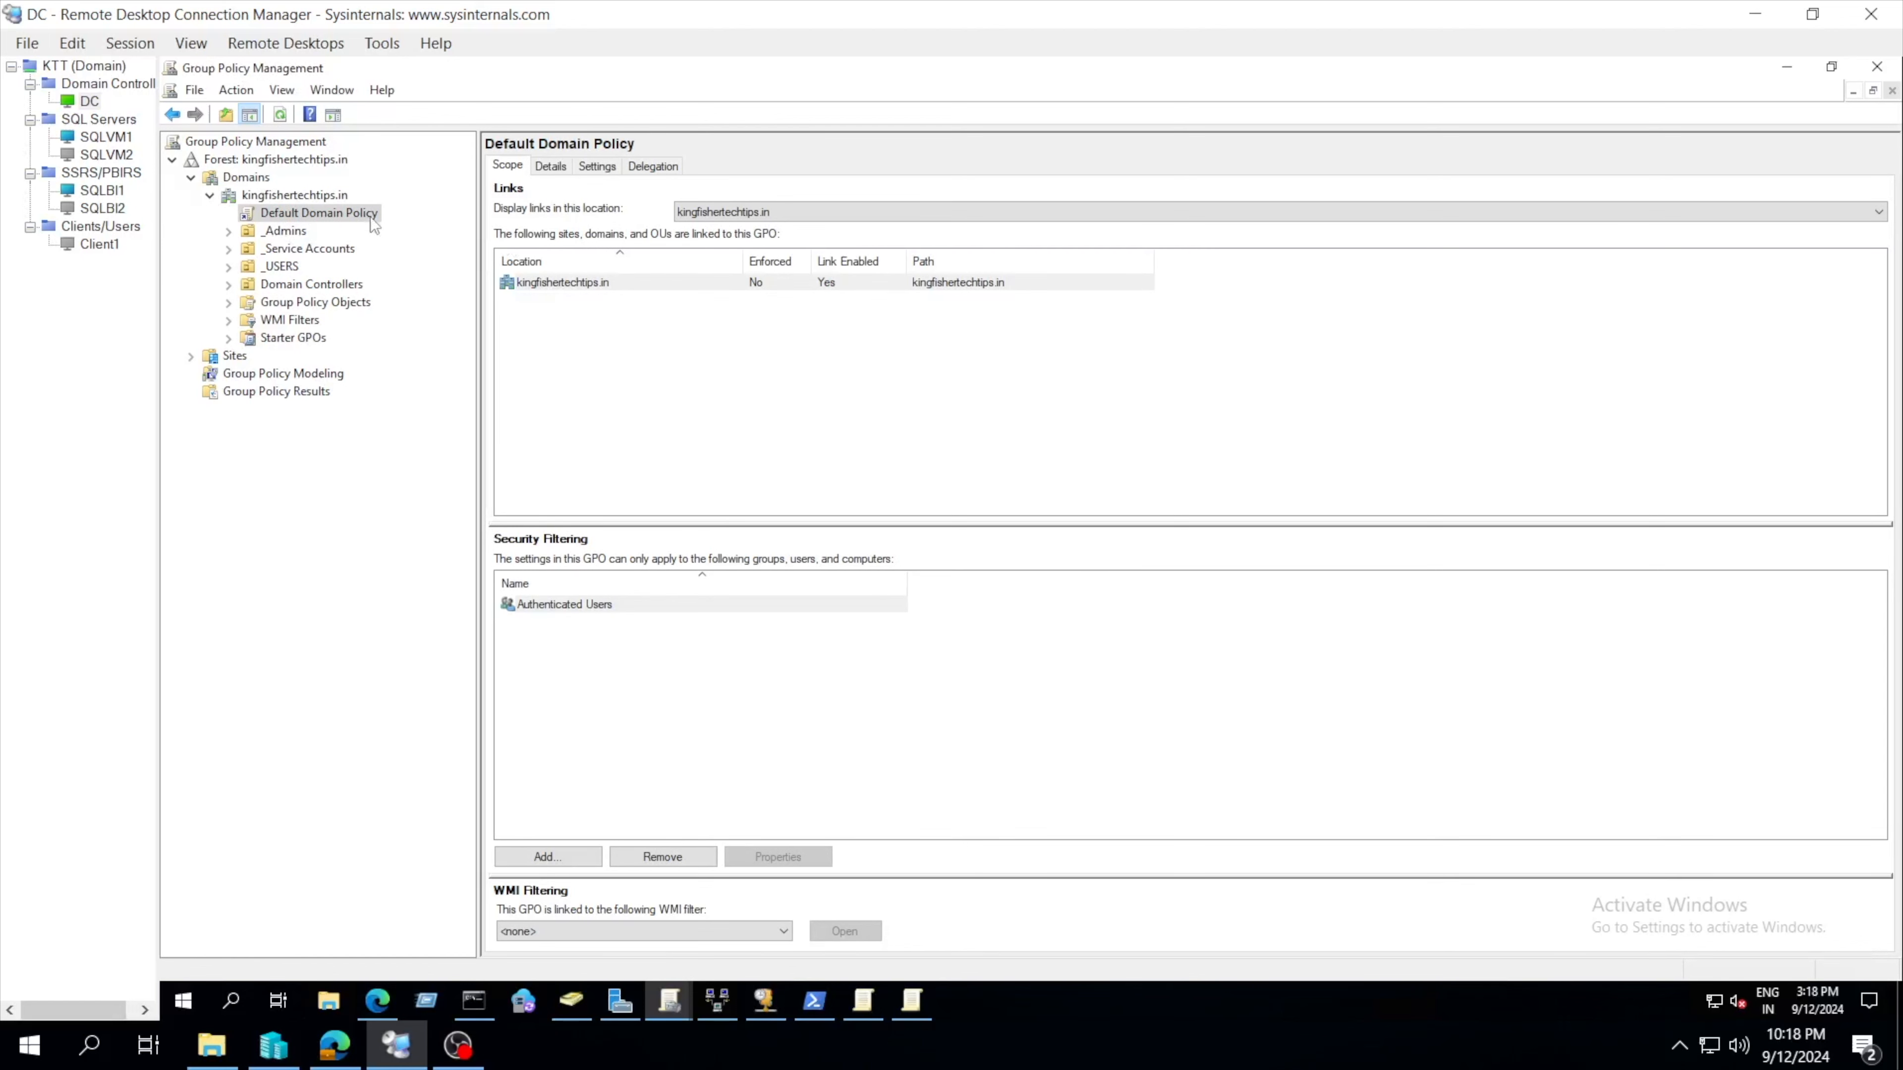
right_click(353, 214)
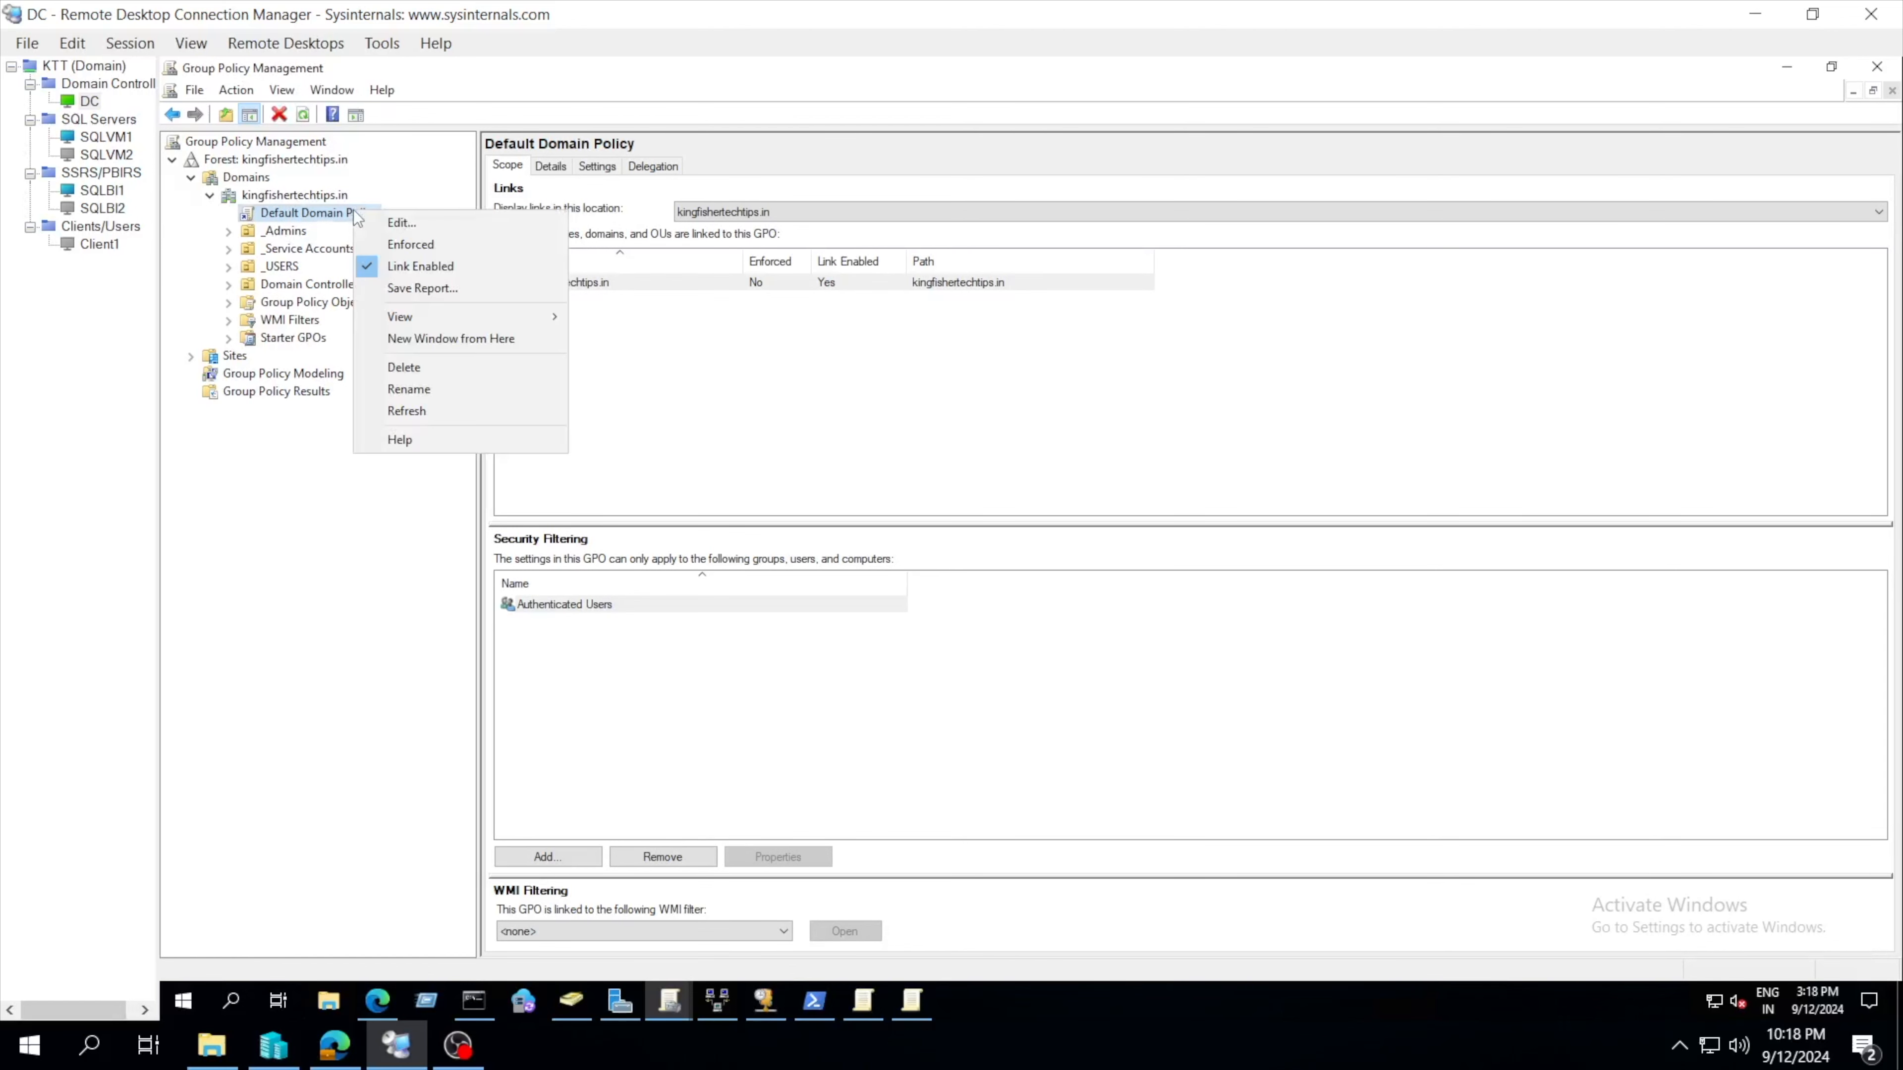
click(750, 354)
right_click(353, 215)
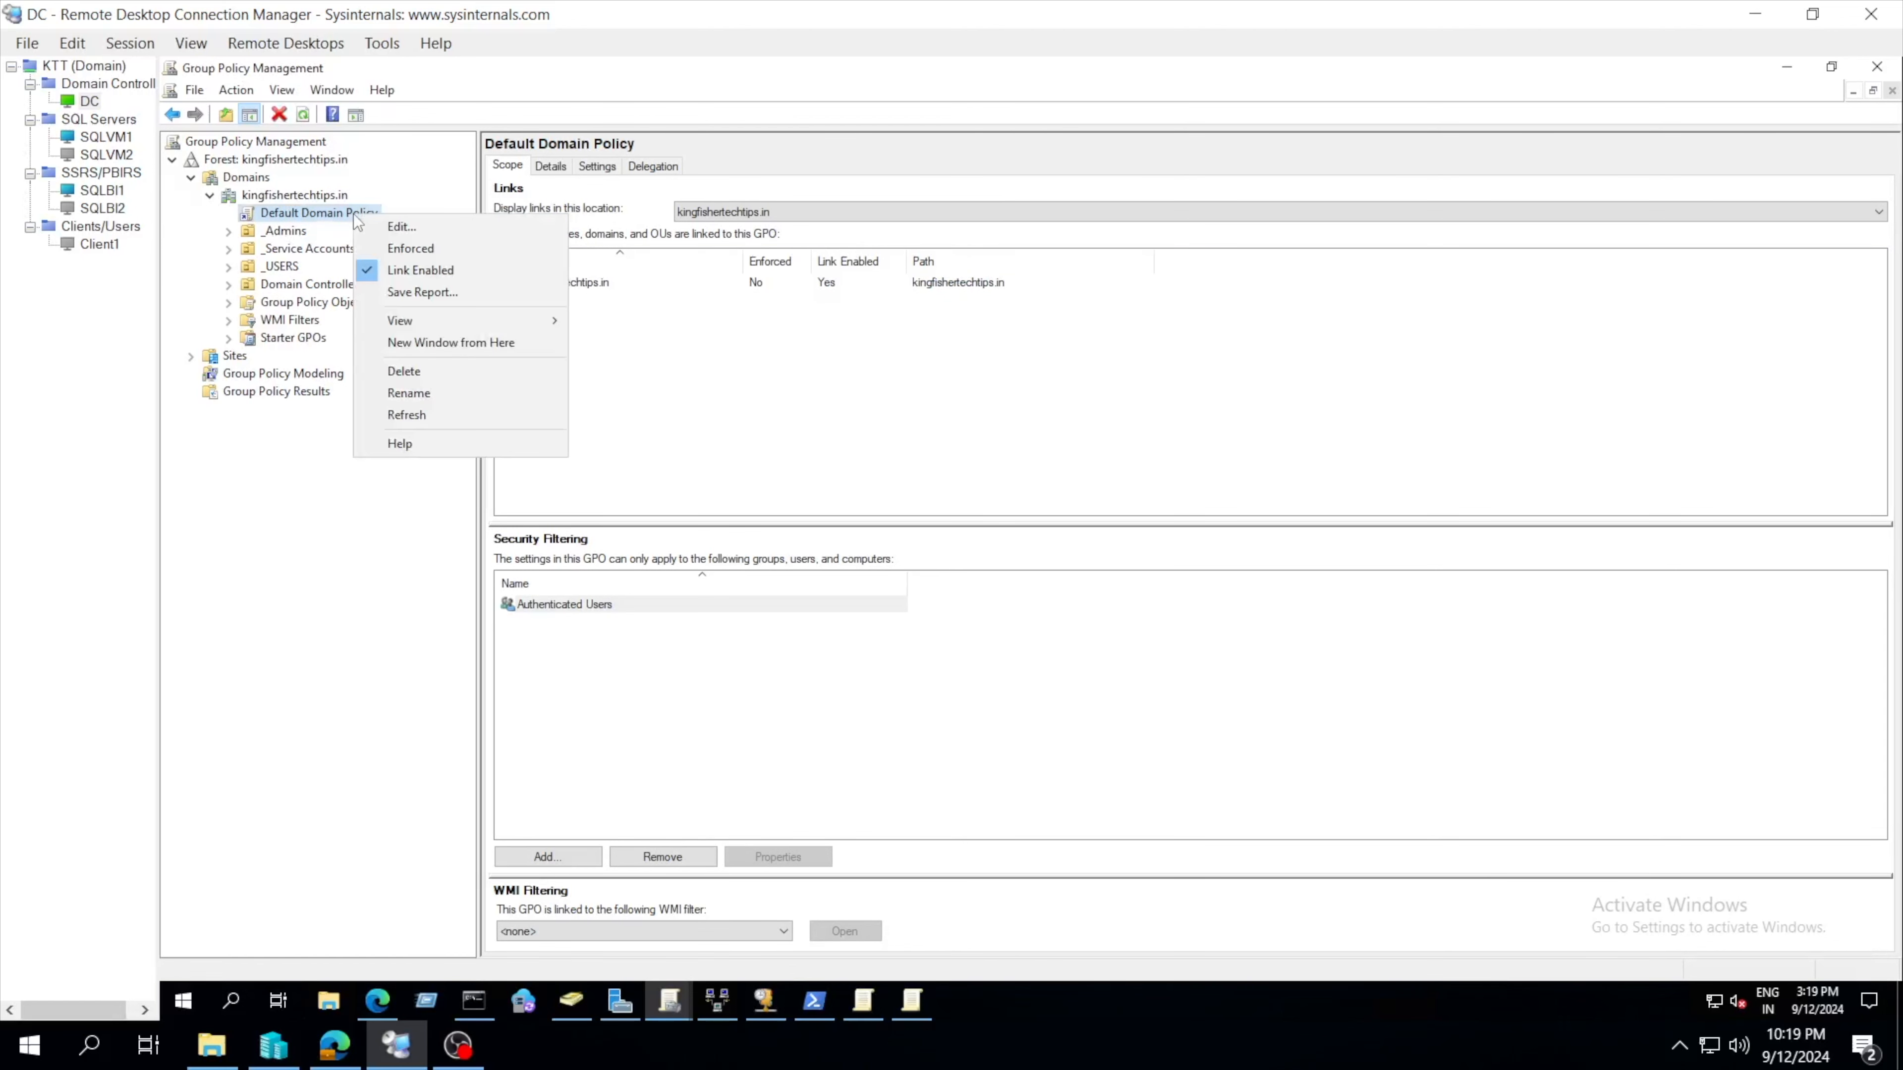
click(400, 220)
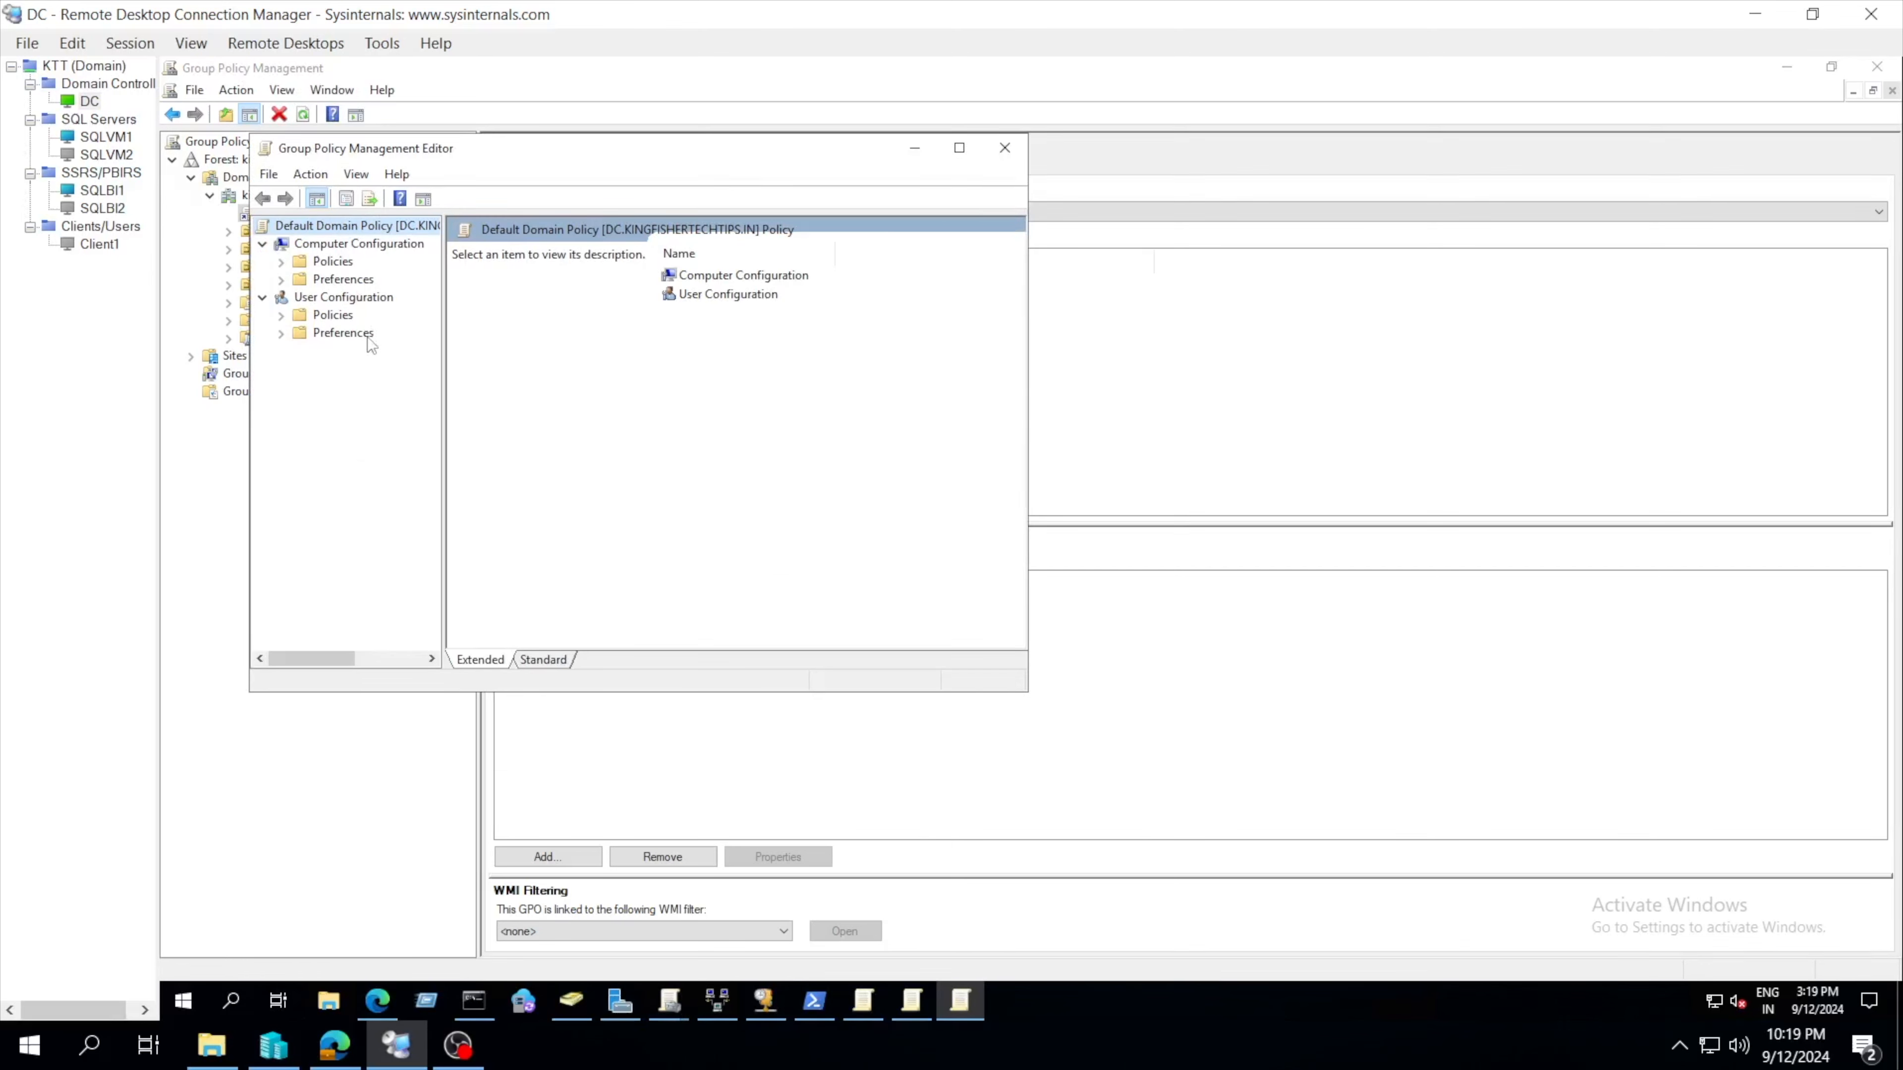
click(959, 148)
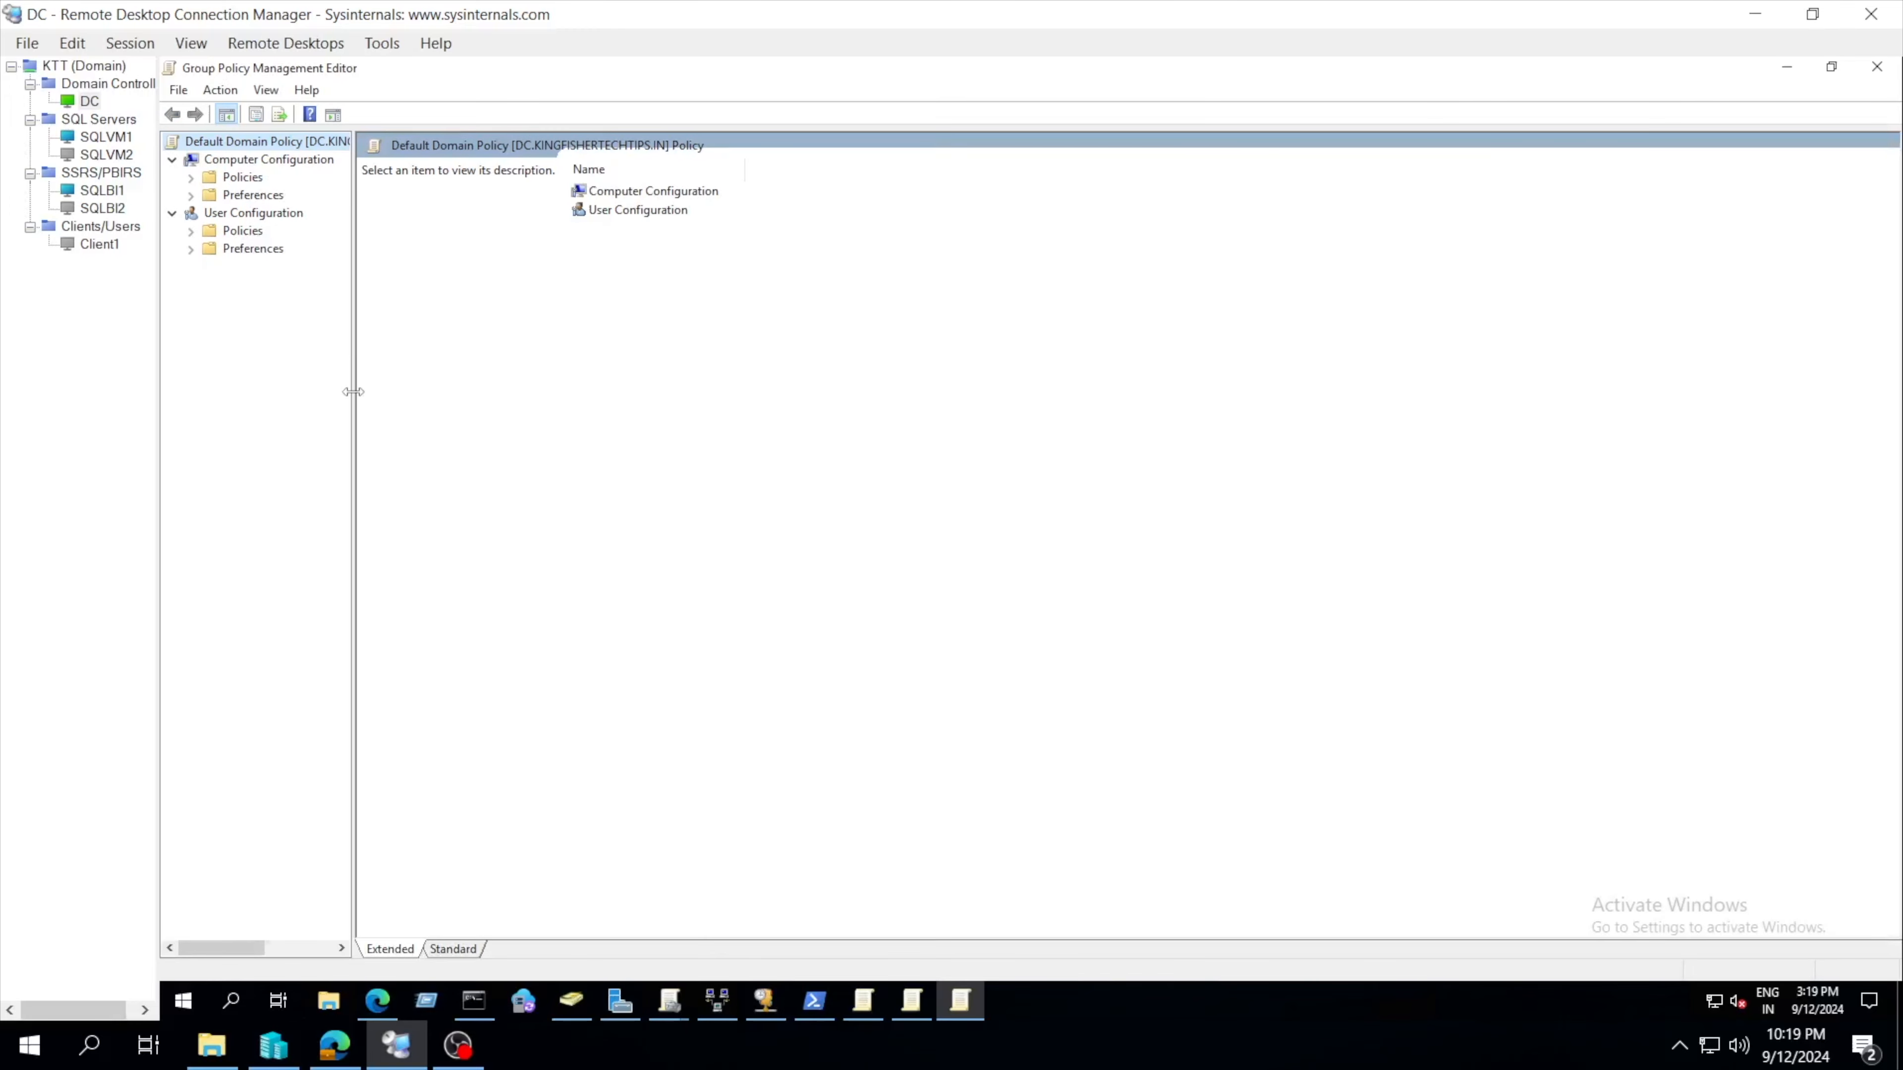
drag(352, 395, 465, 424)
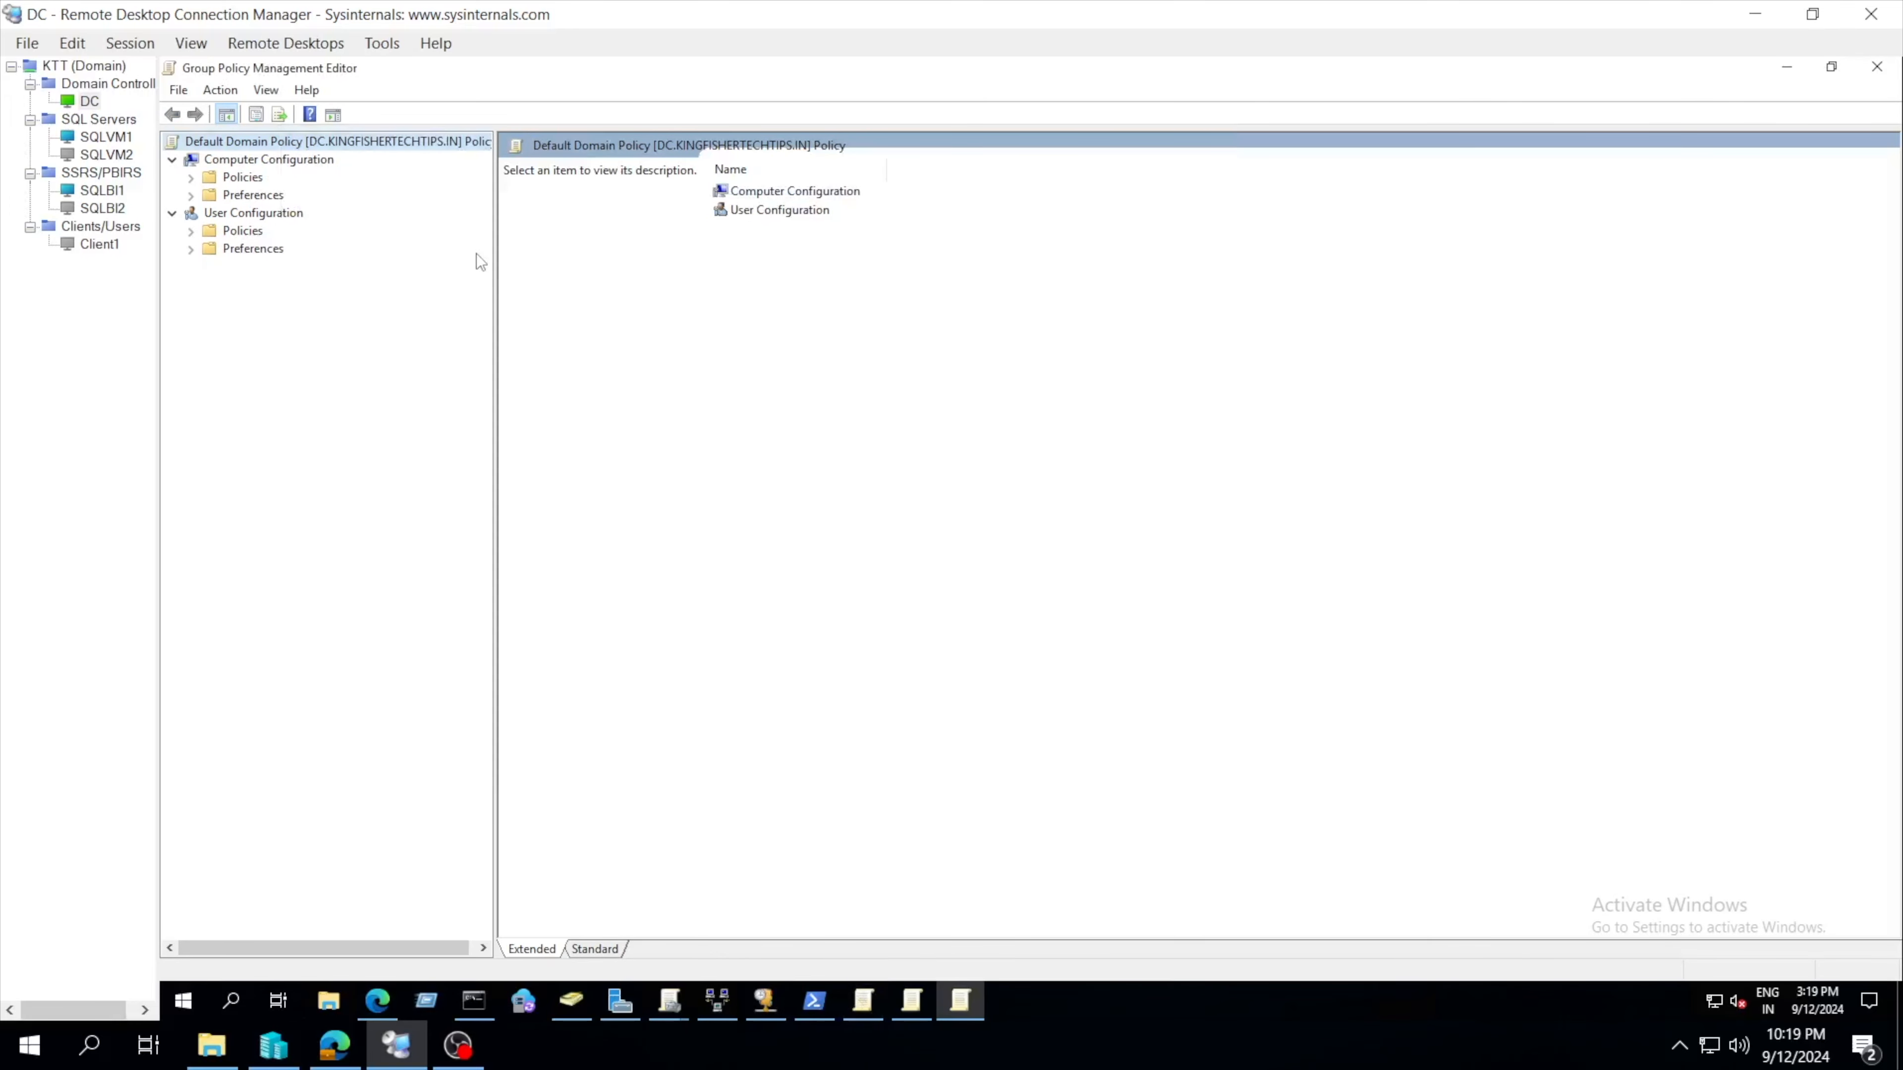
Expand the Default Domain Policy's Computer Configuration through Policies and Windows Settings to the contents of Security Settings
click(225, 161)
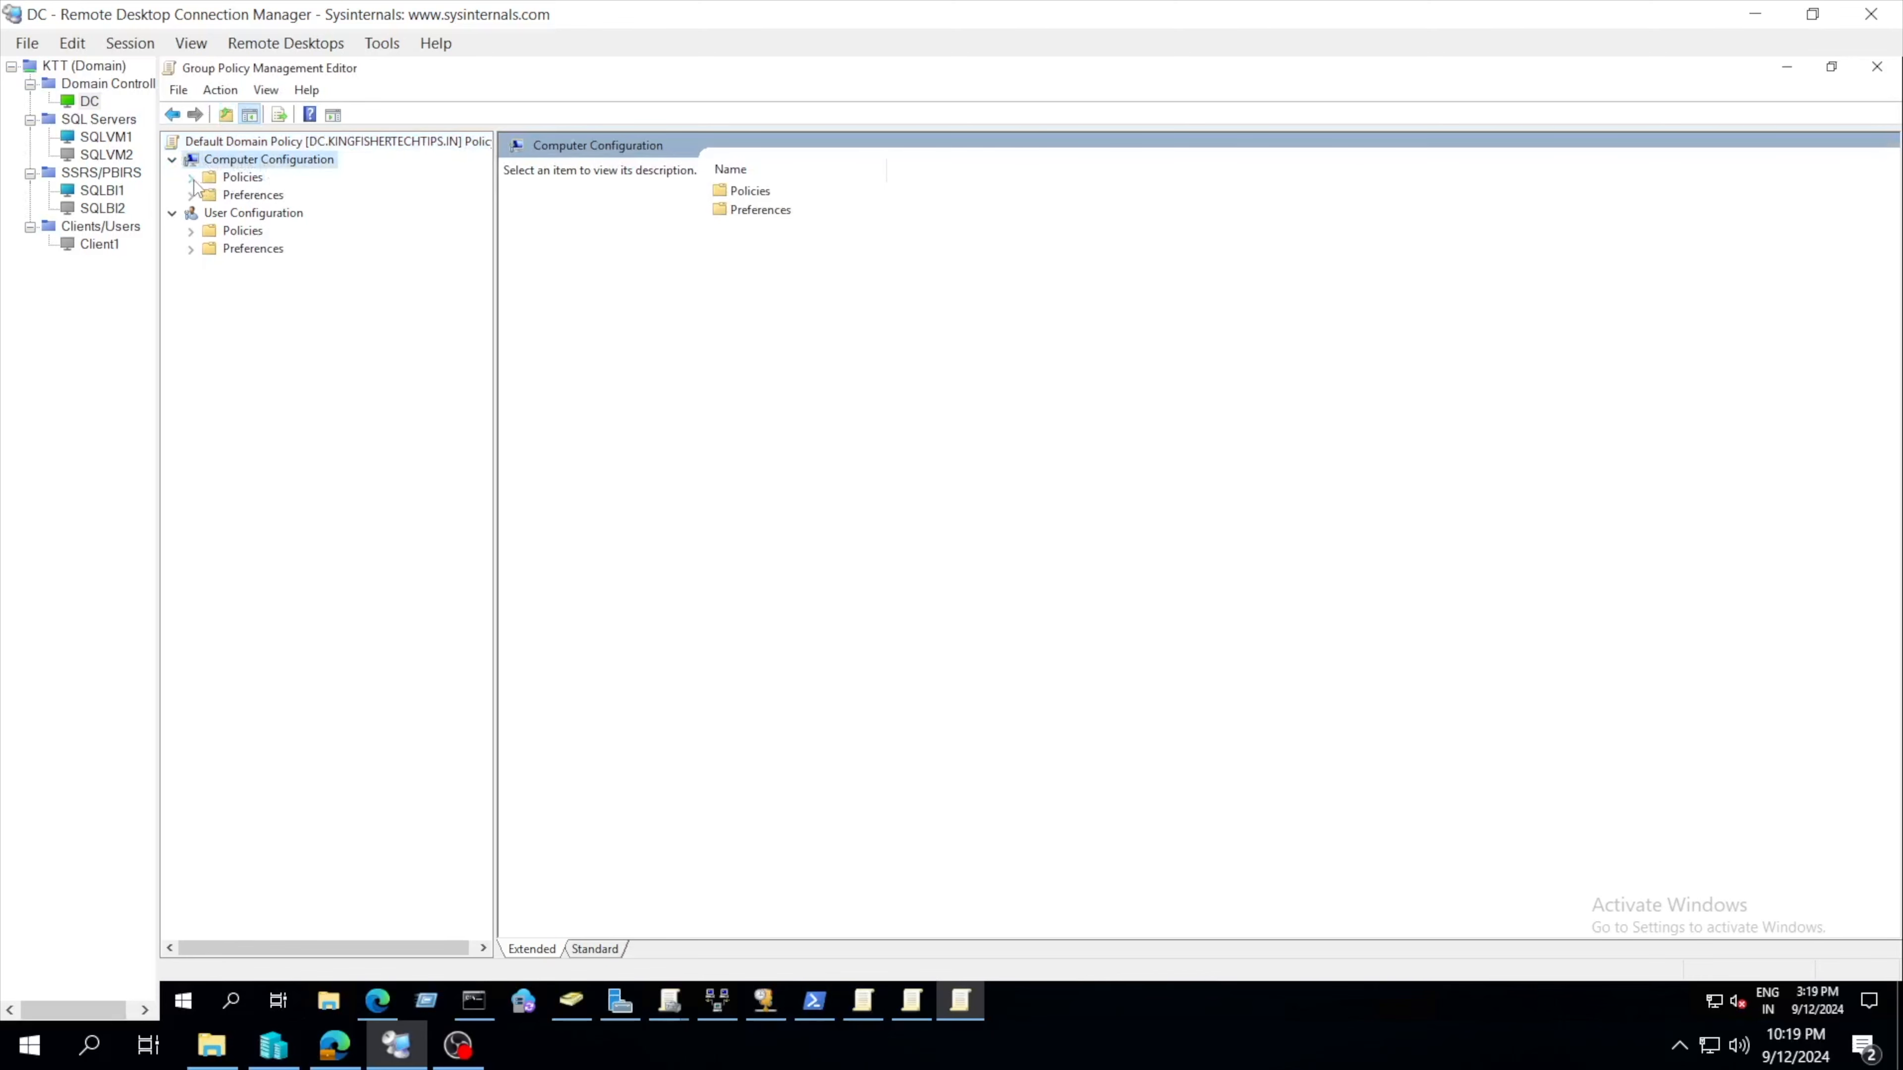
click(192, 178)
click(229, 180)
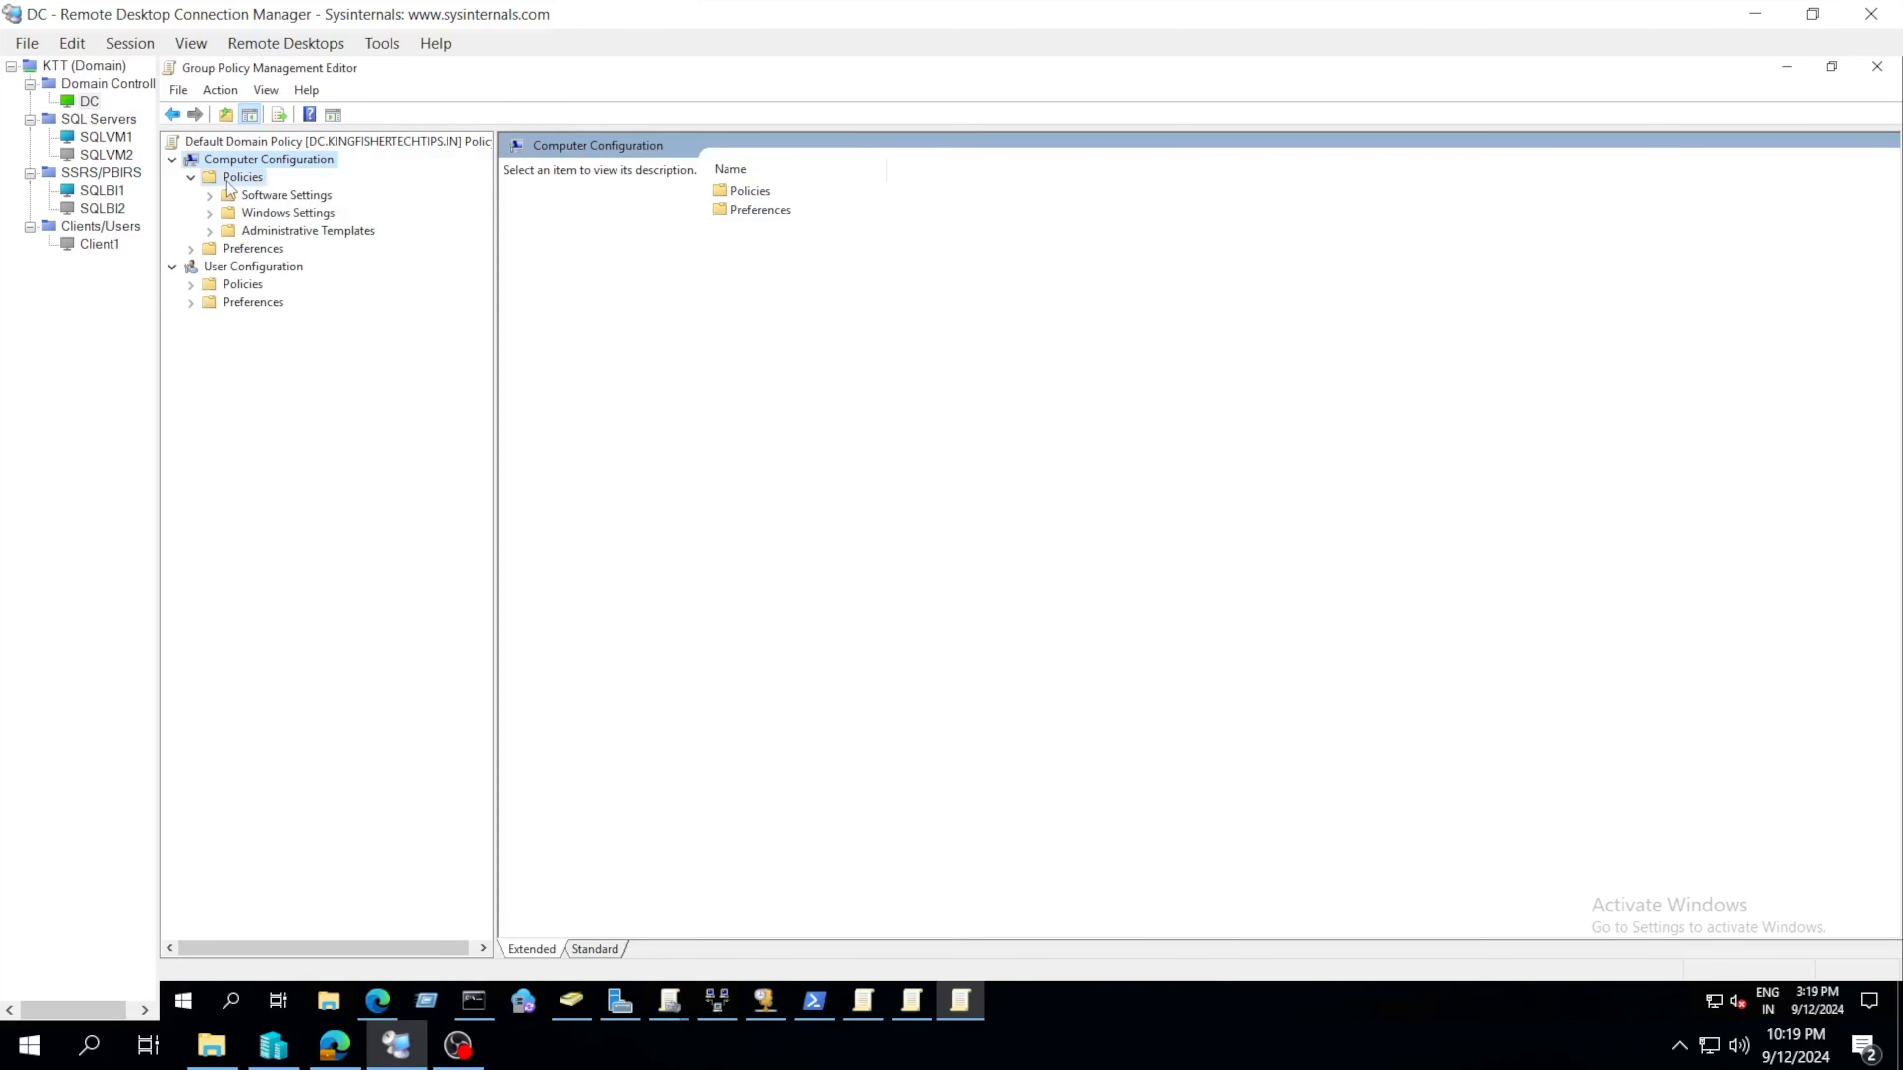
click(210, 214)
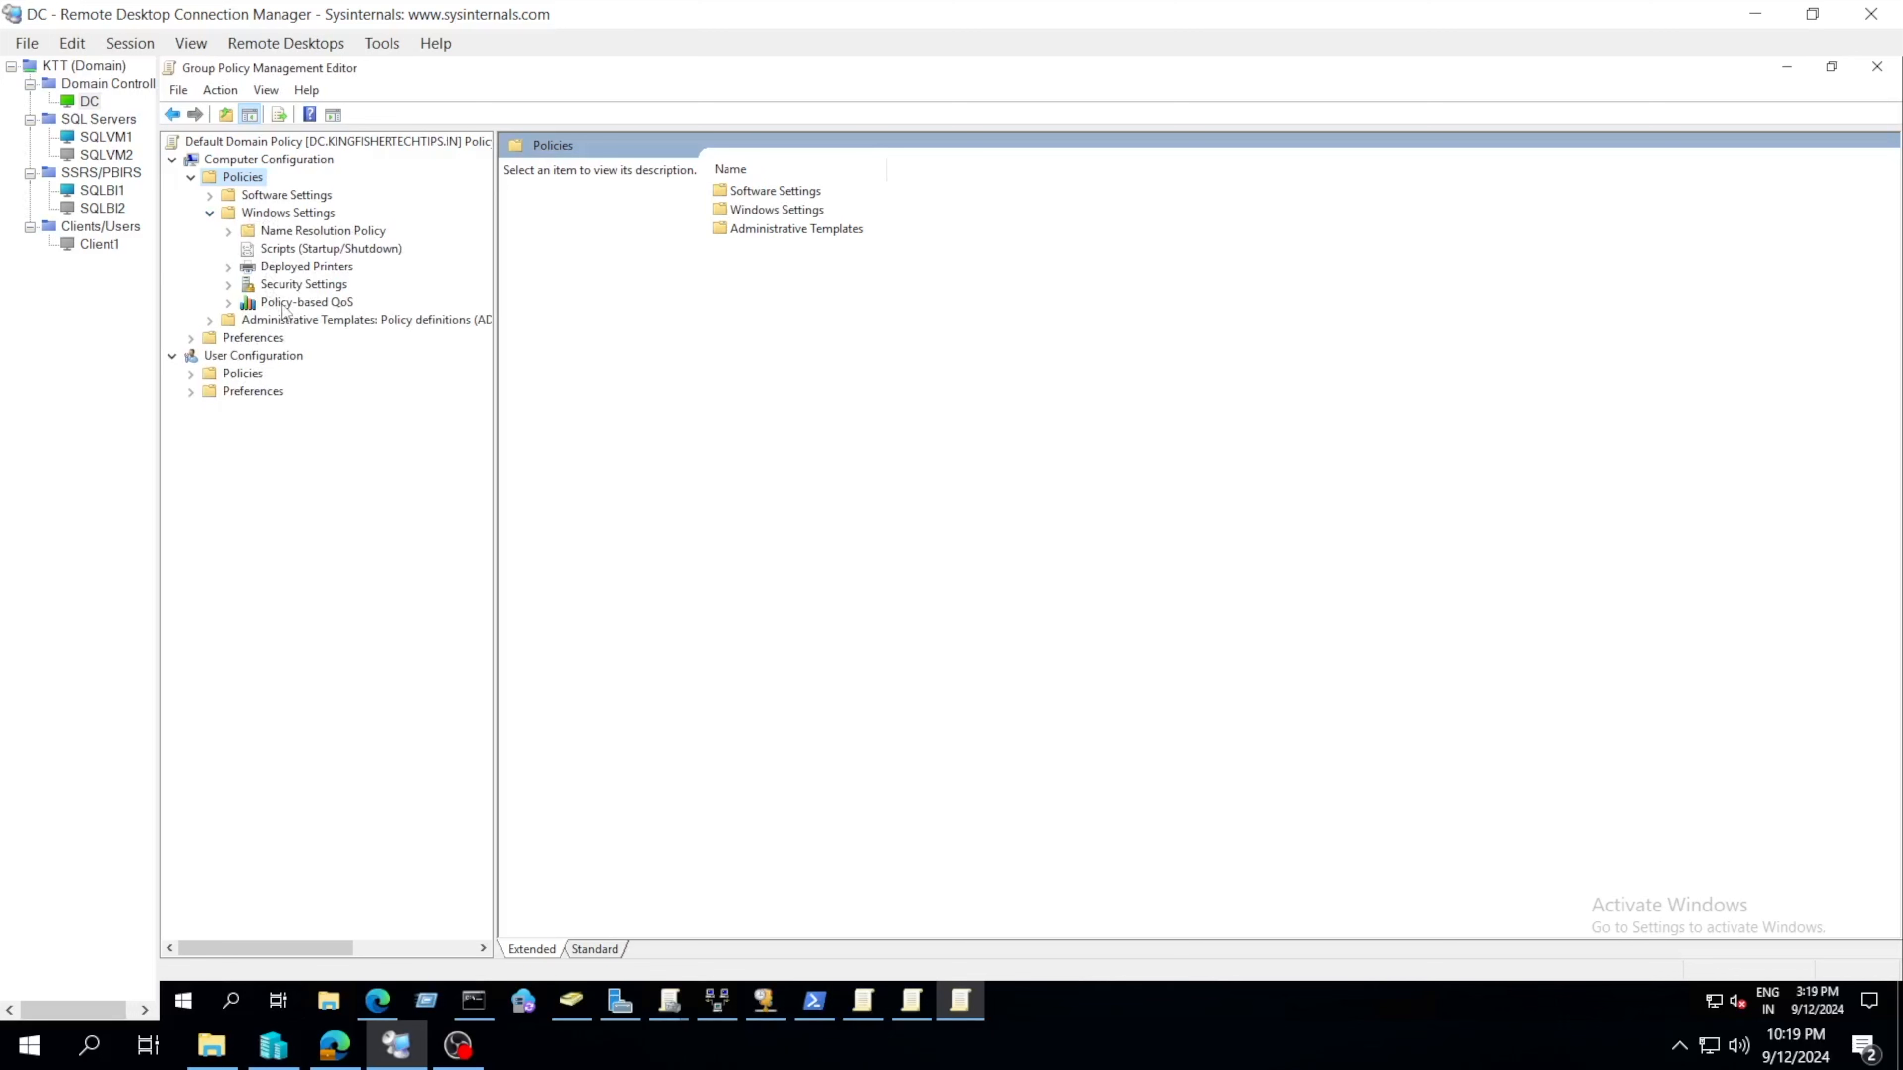
click(299, 285)
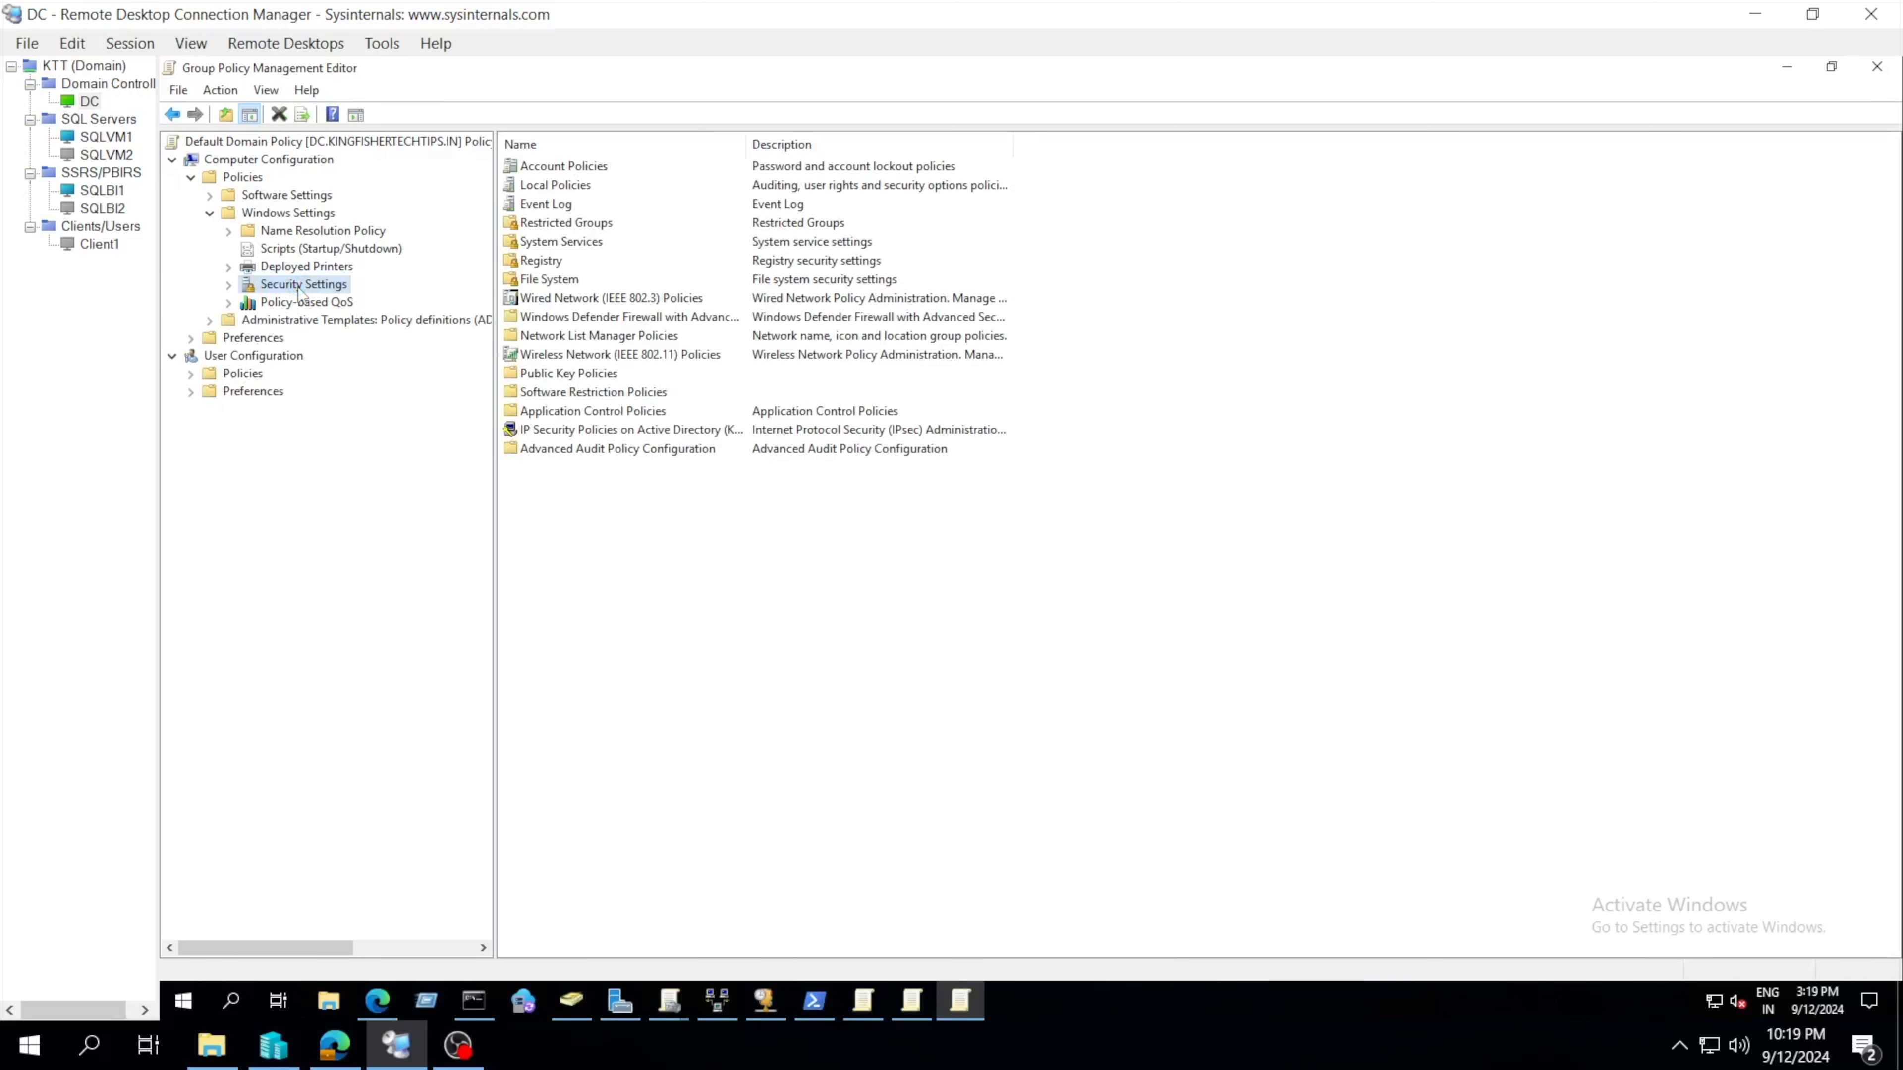
click(232, 286)
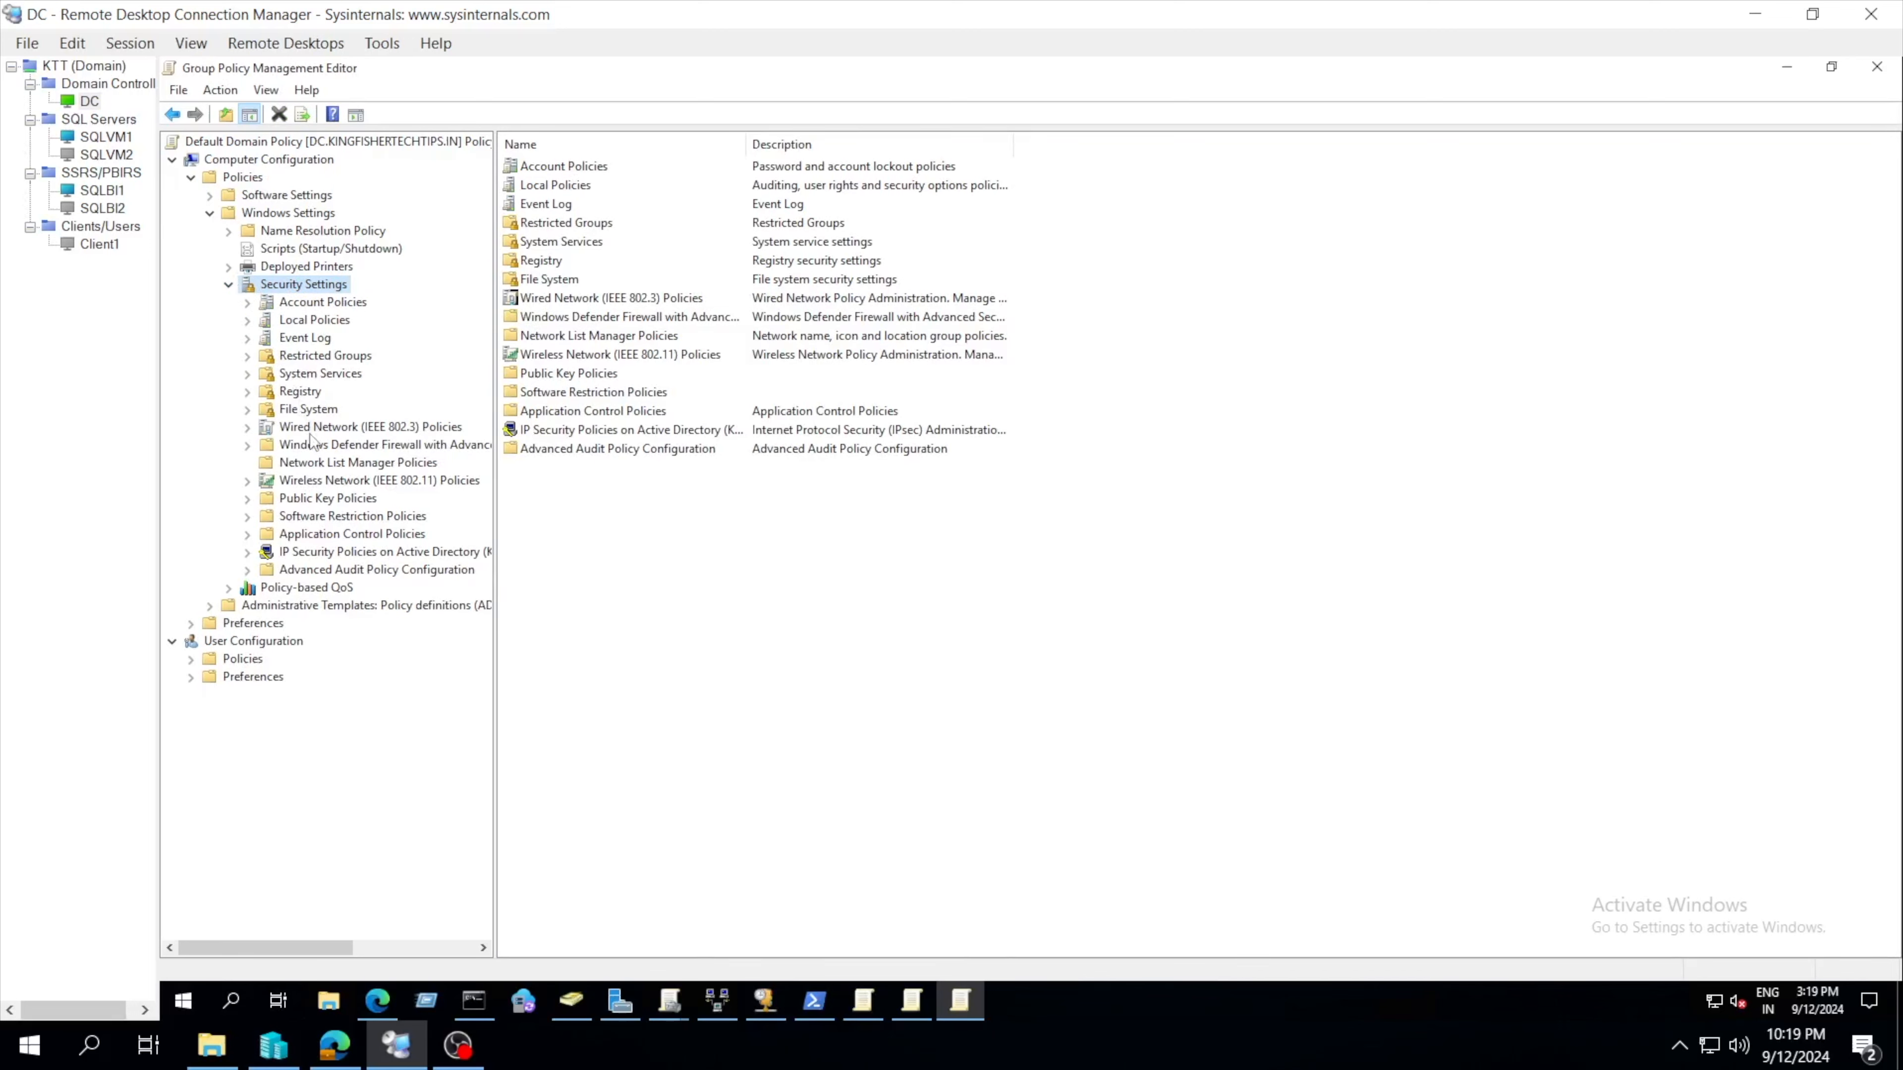
Expand both Windows Defender Firewall with Advanced Security levels under Security Settings to reach the rule nodes
click(343, 445)
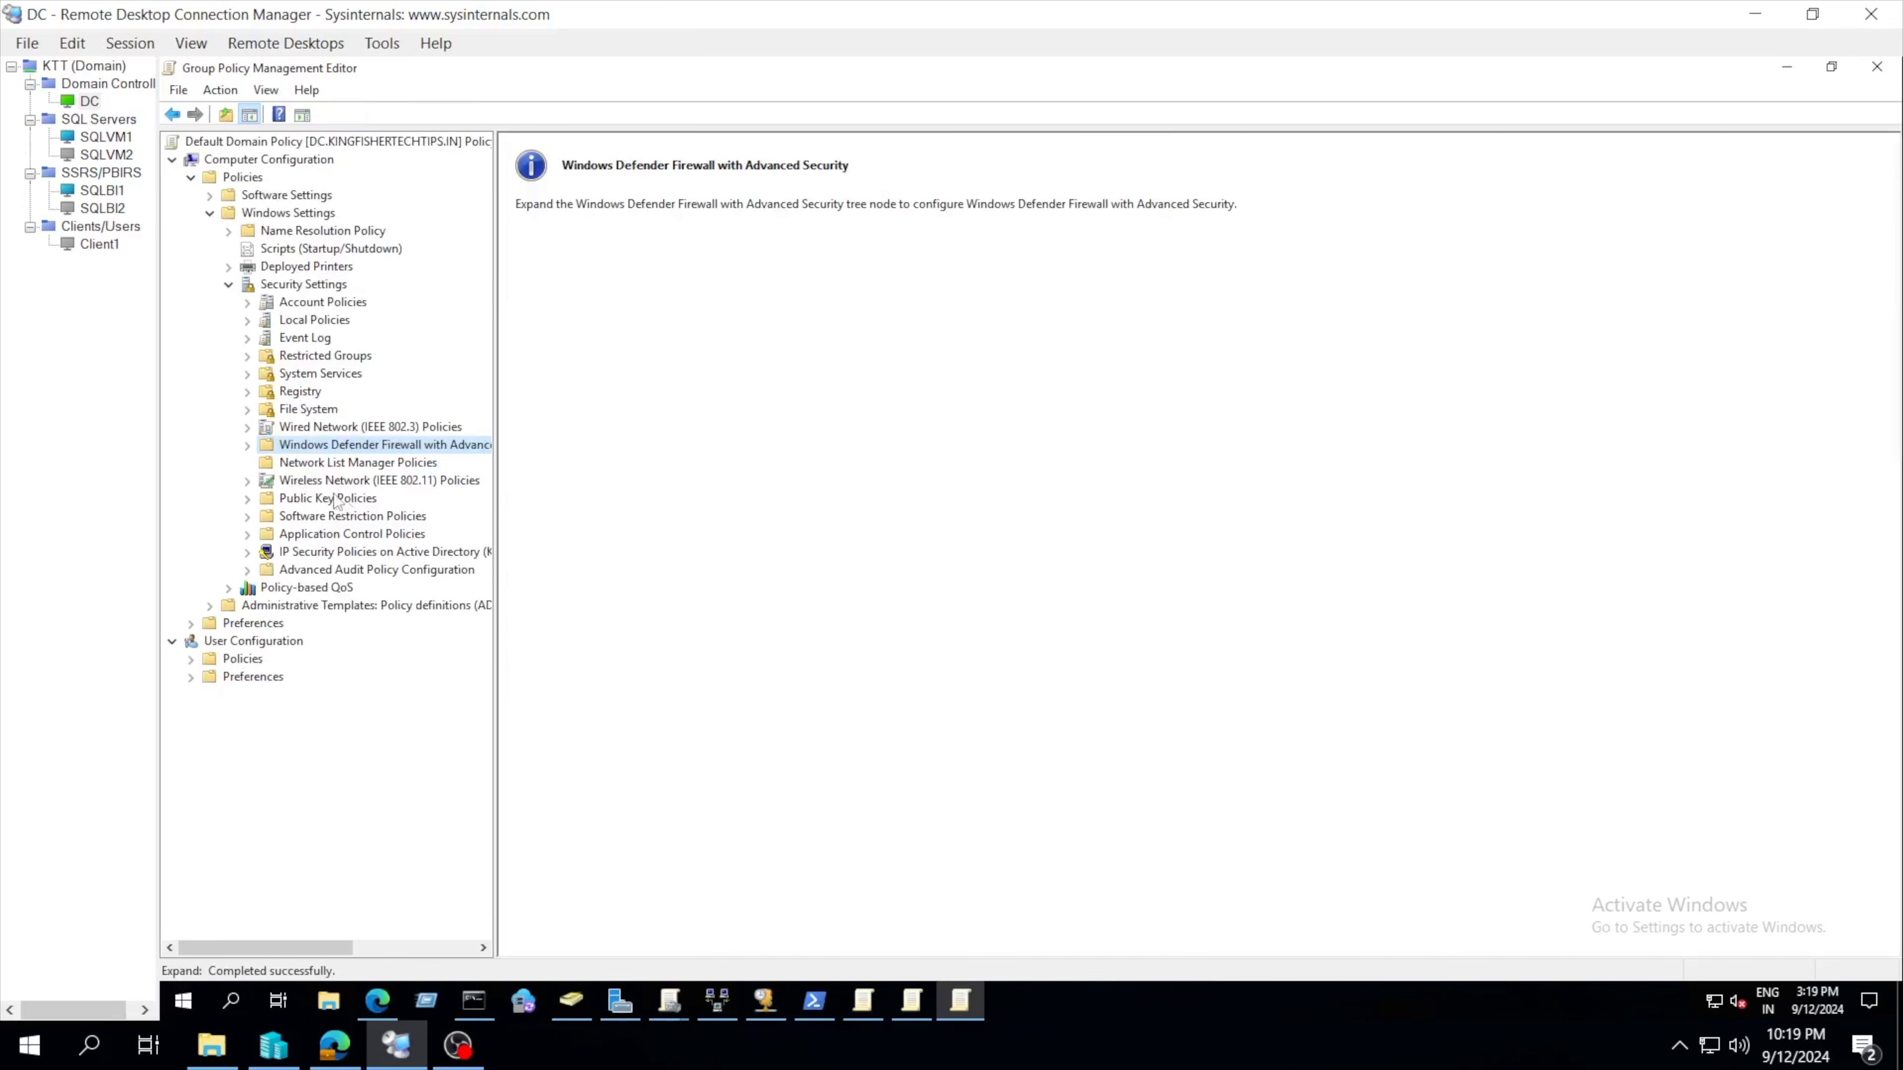
click(248, 446)
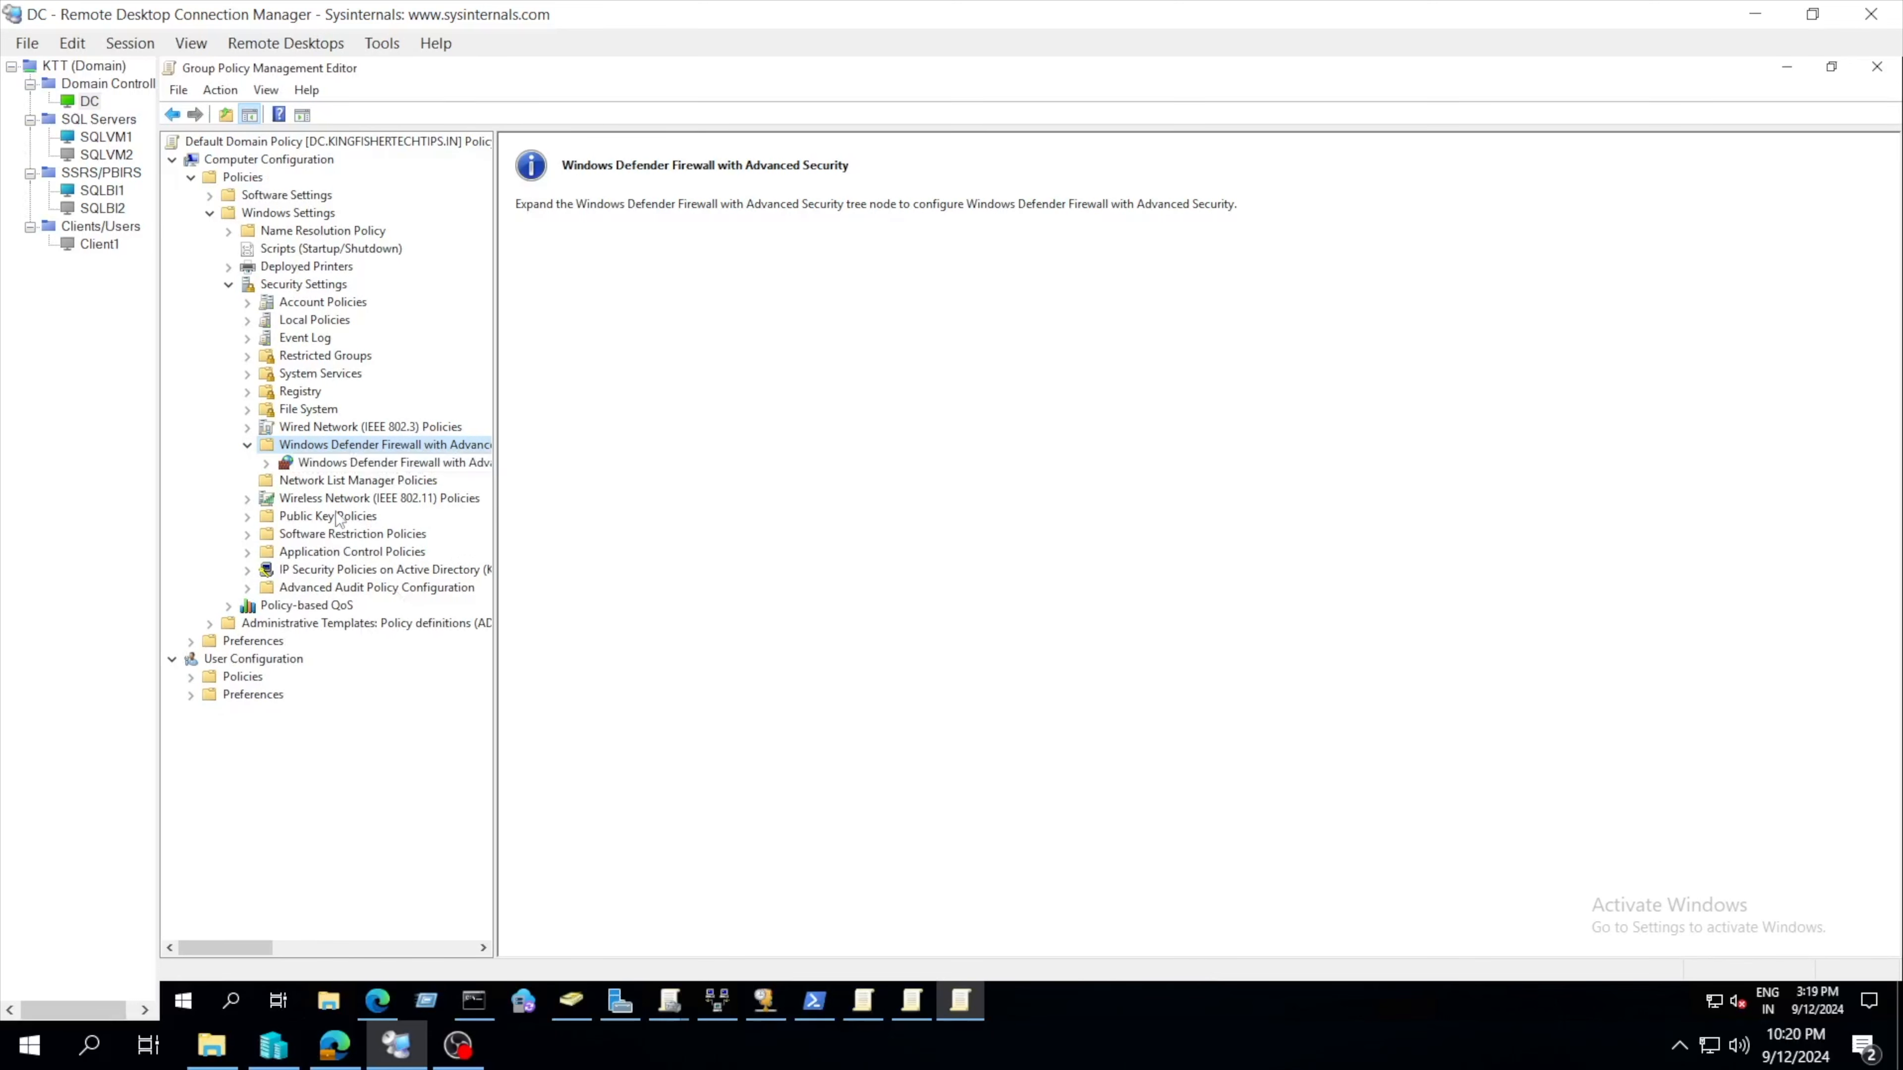
click(397, 463)
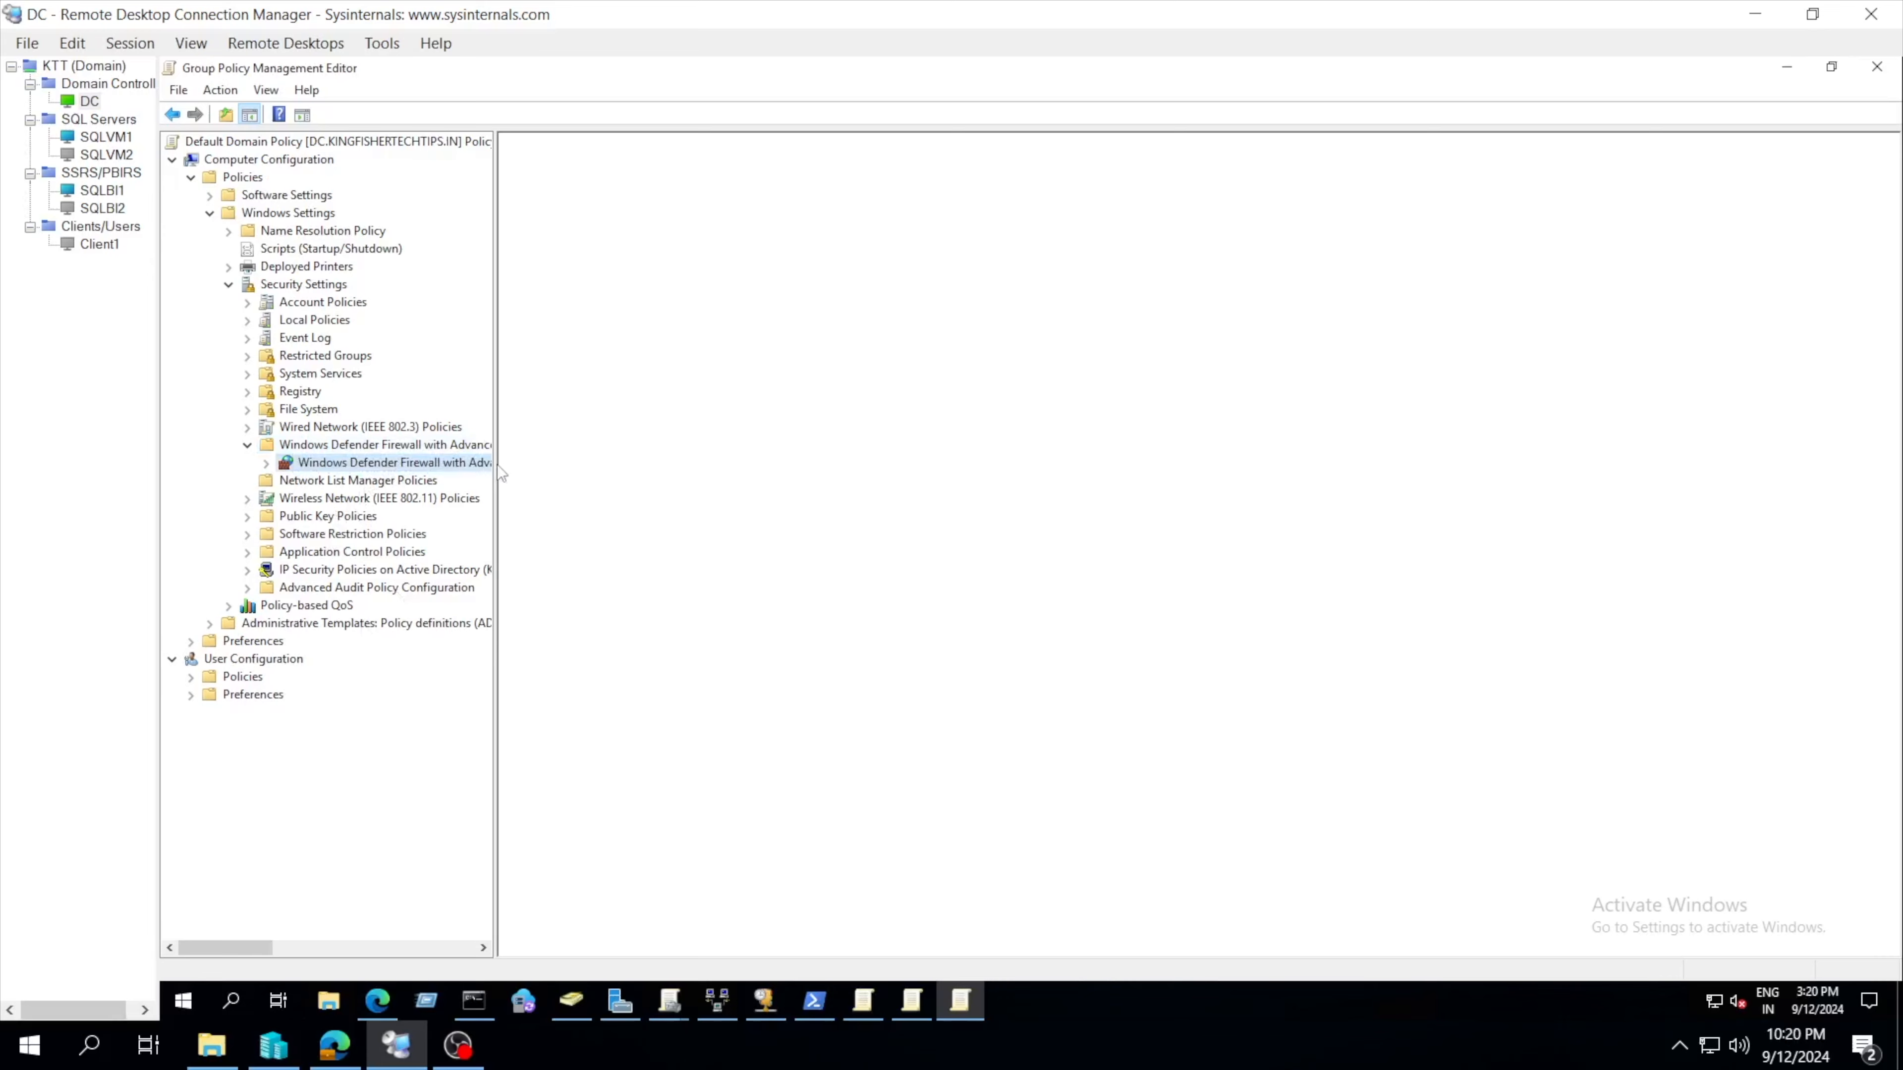
click(266, 463)
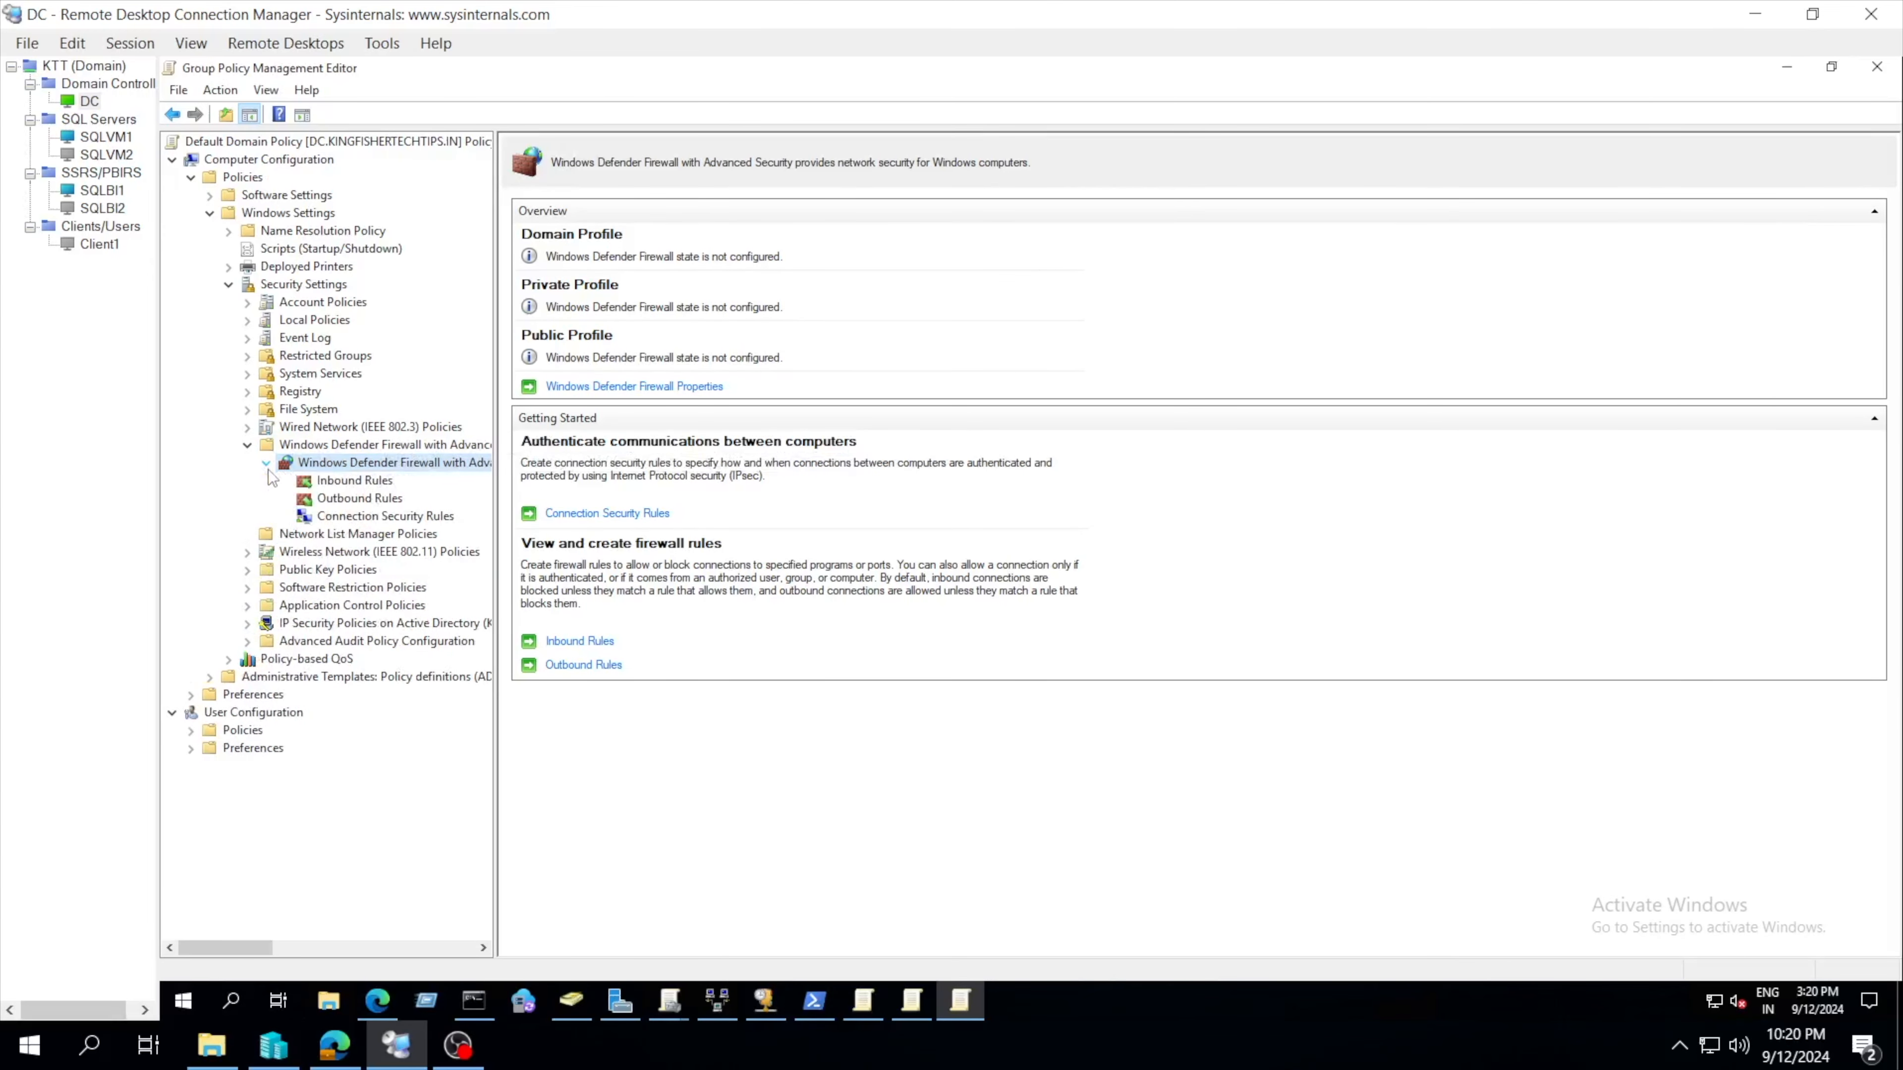
Compare the inbound and outbound firewall rules defined in the Default Domain Policy, ending on the inbound rules
click(356, 483)
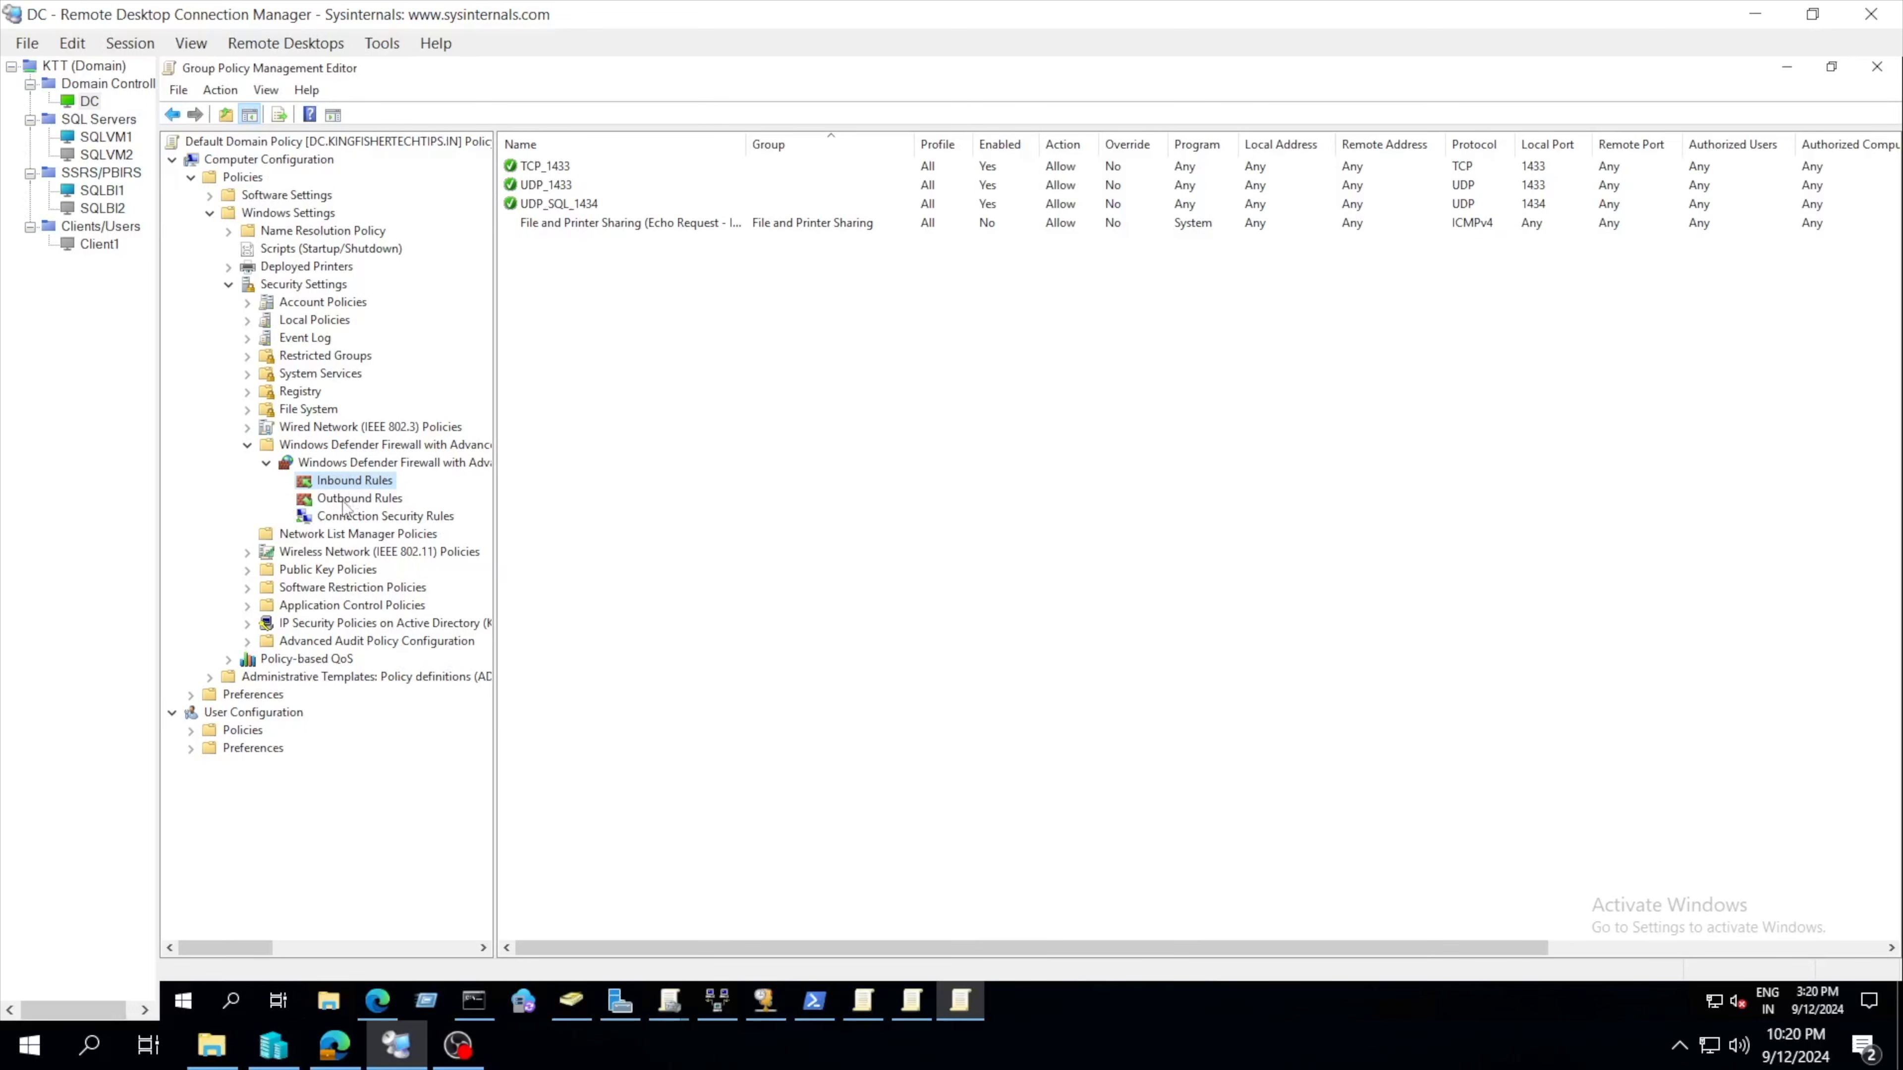
click(339, 500)
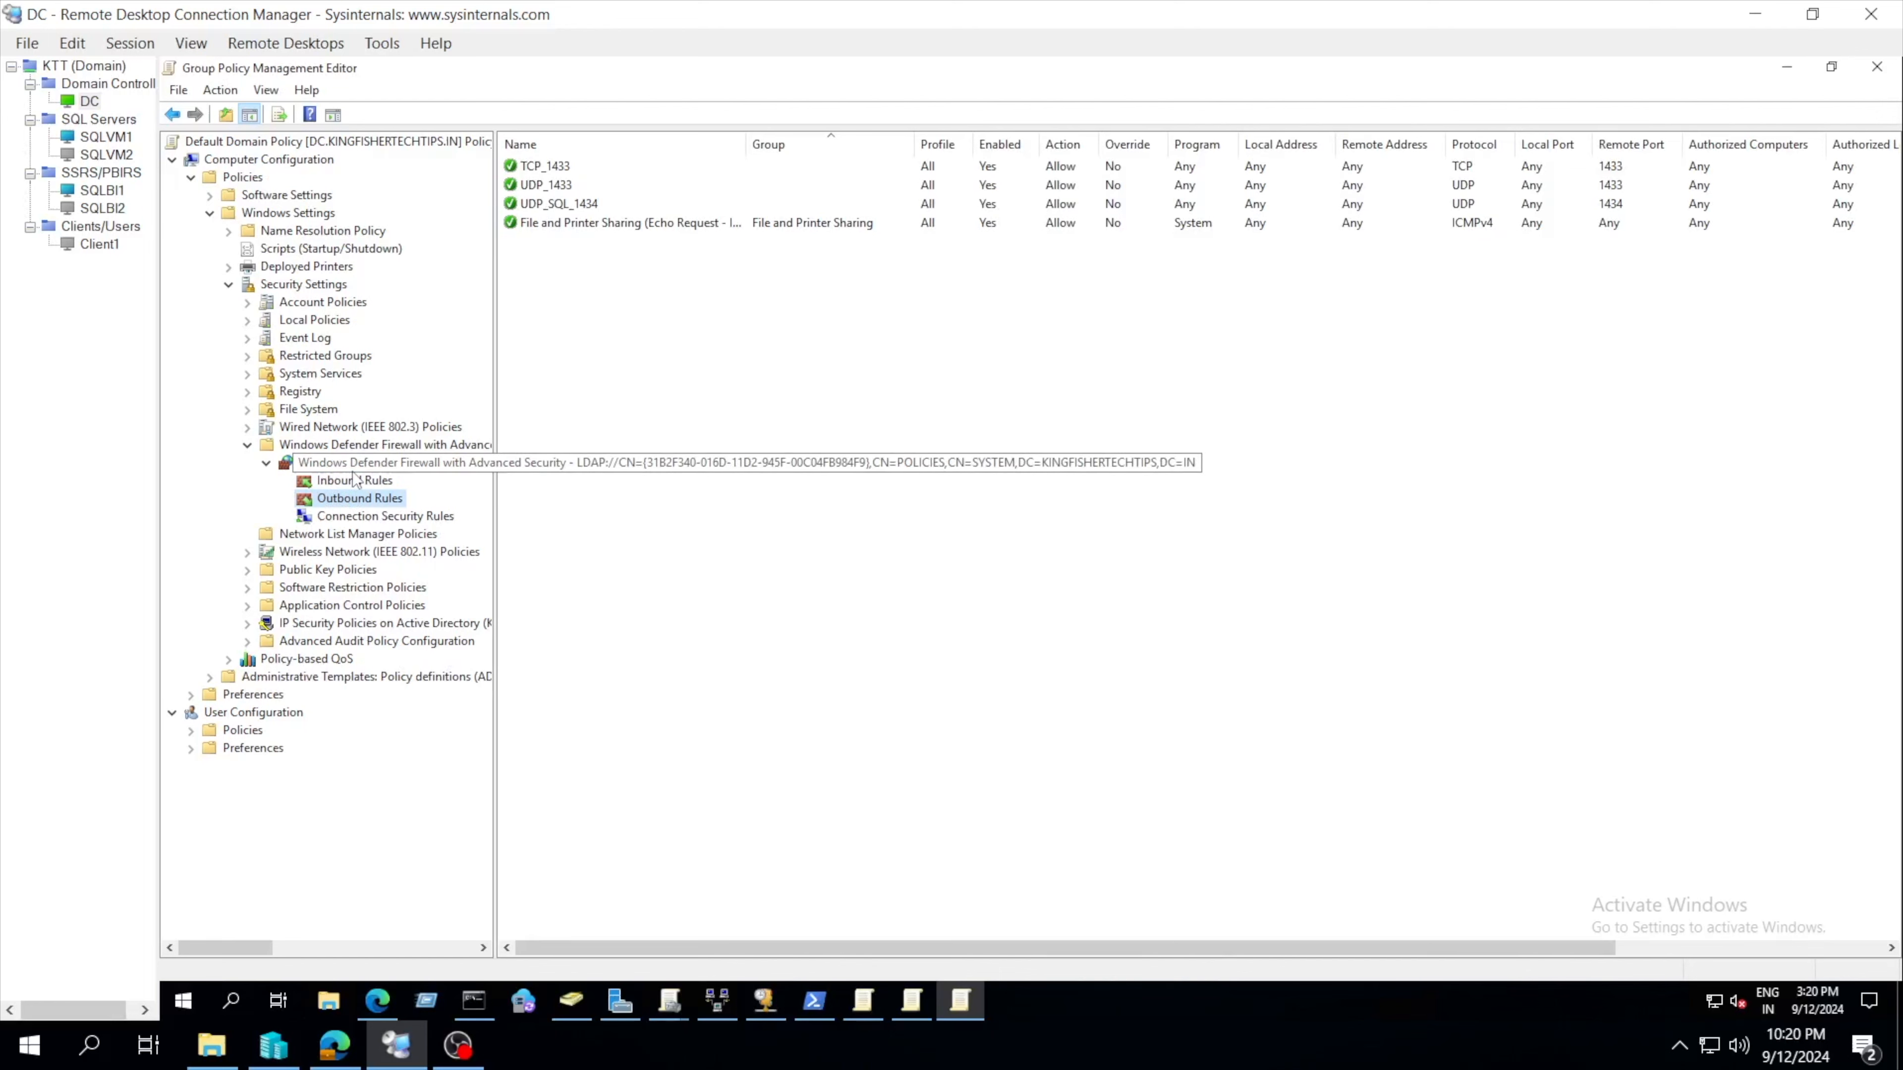
click(382, 481)
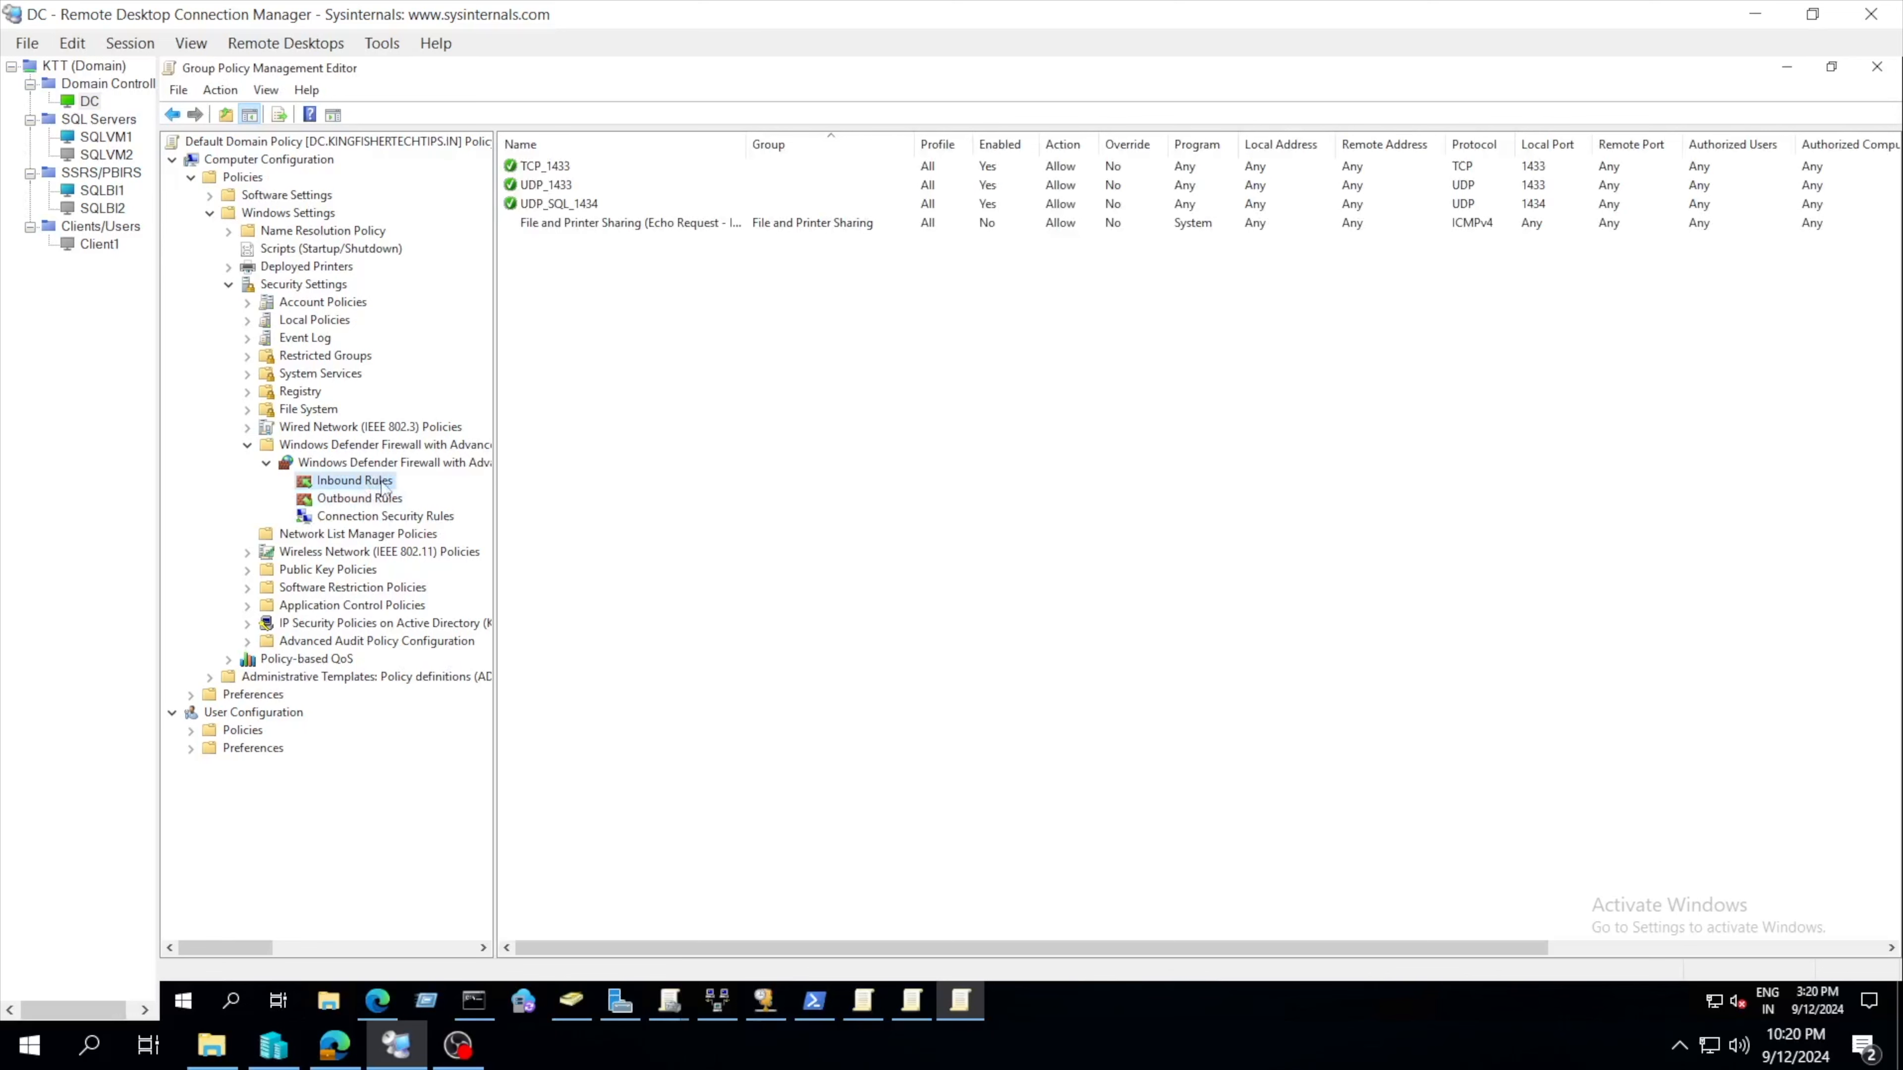
click(364, 500)
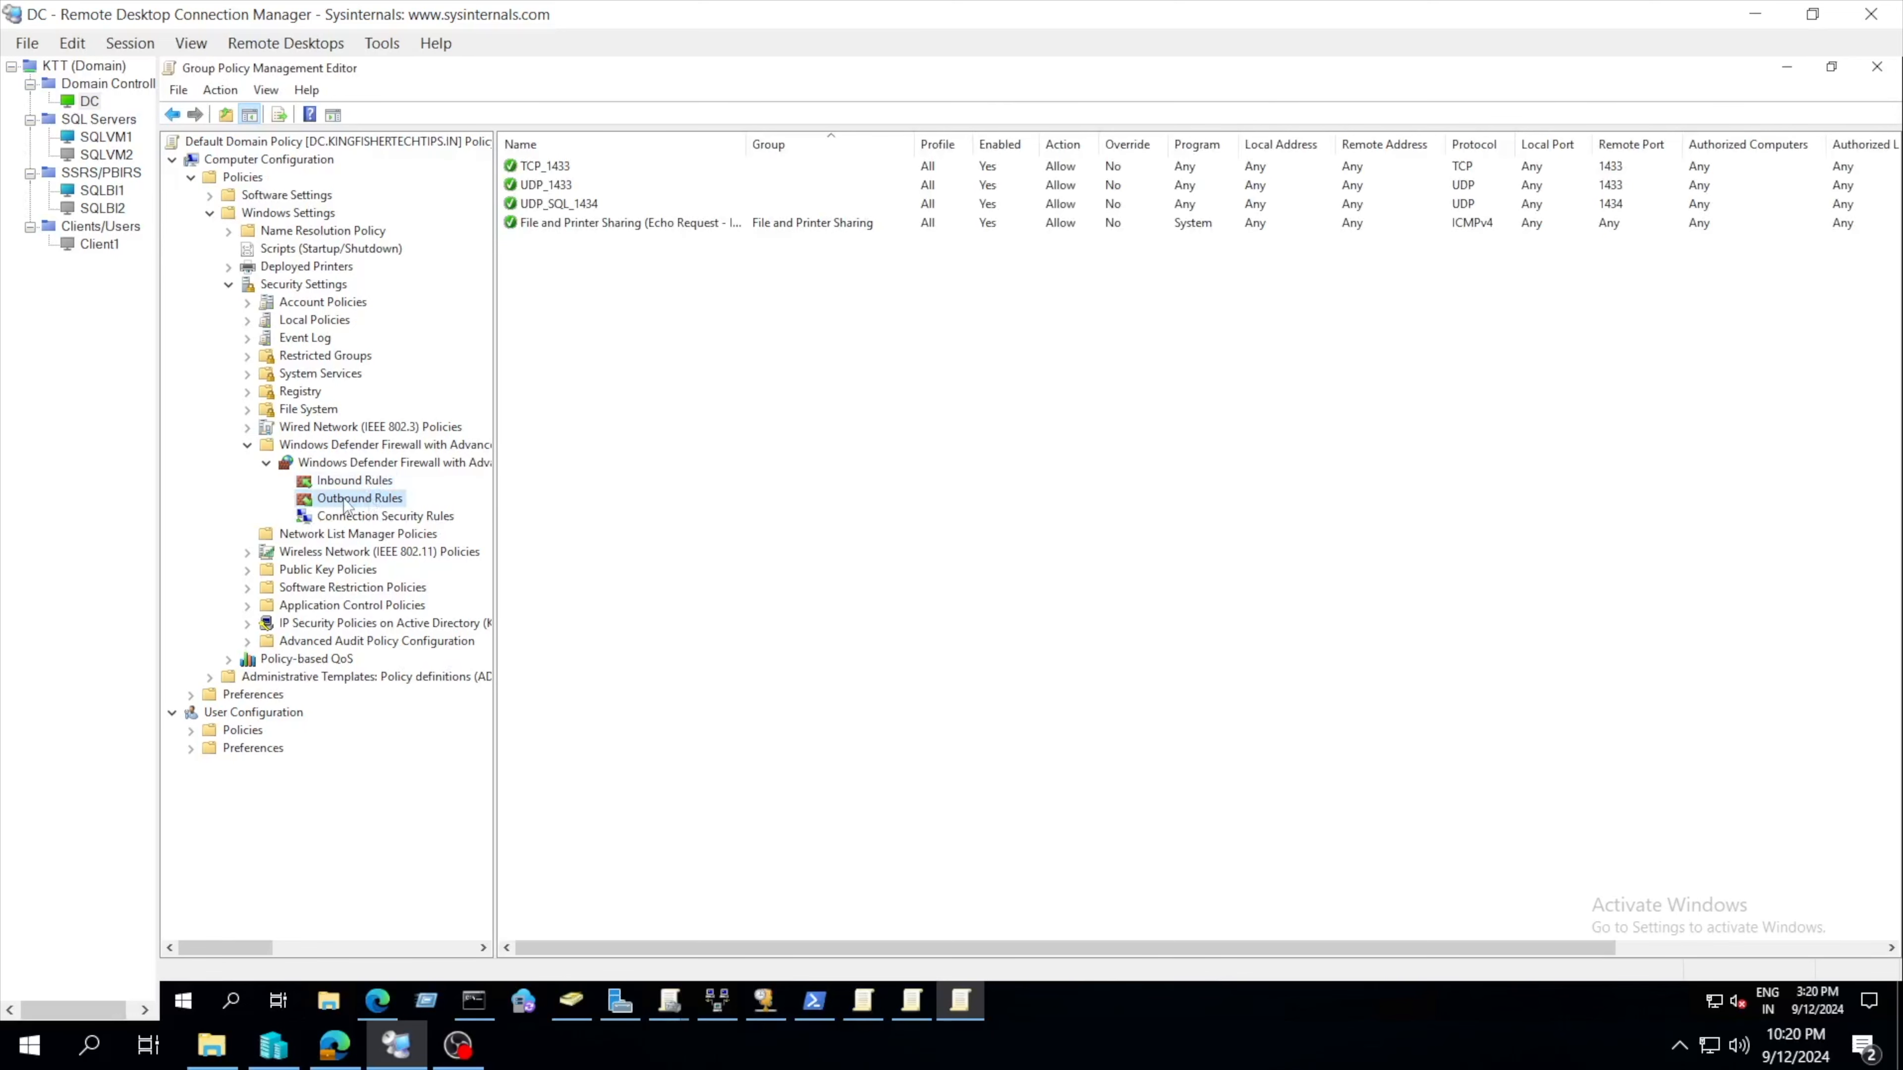
click(361, 484)
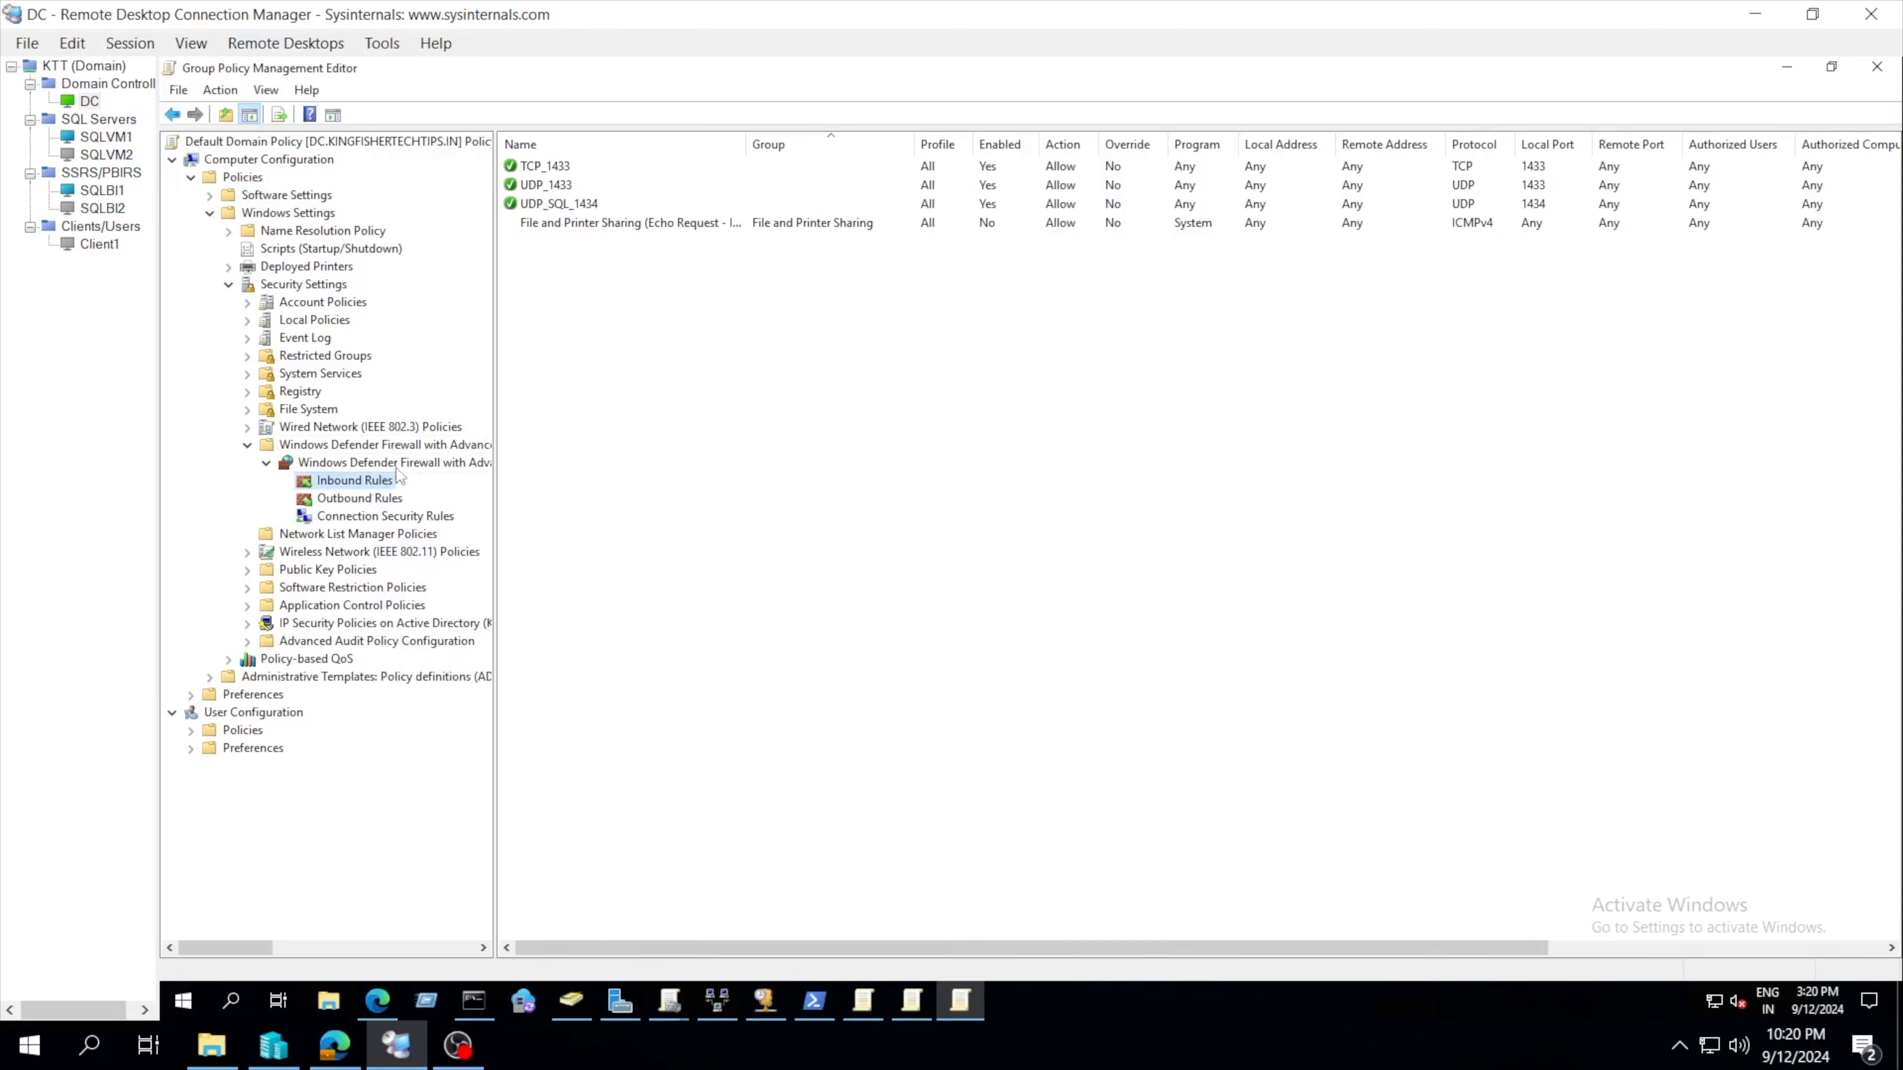
drag(586, 250, 604, 170)
click(695, 324)
Start a new inbound rule of the predefined type File and Printer Sharing and proceed to its list of predefined rules
right_click(609, 349)
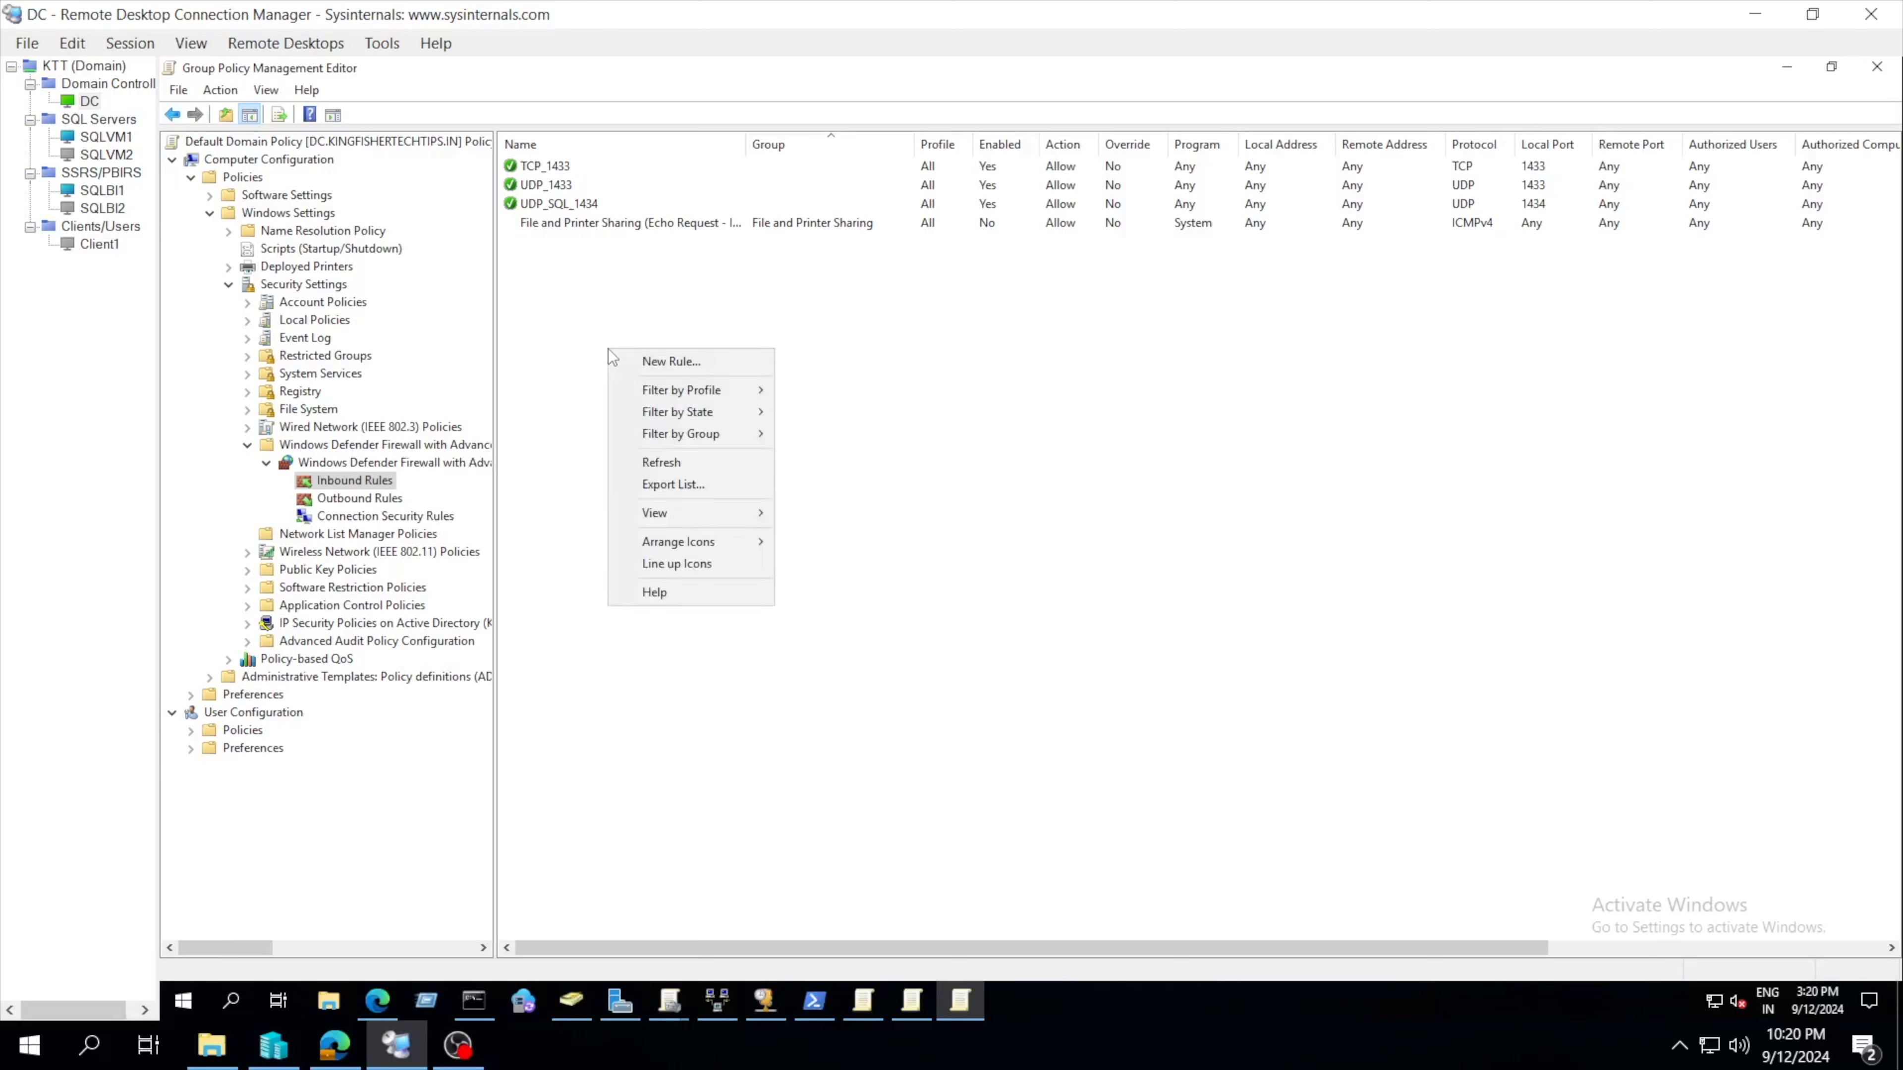
click(681, 362)
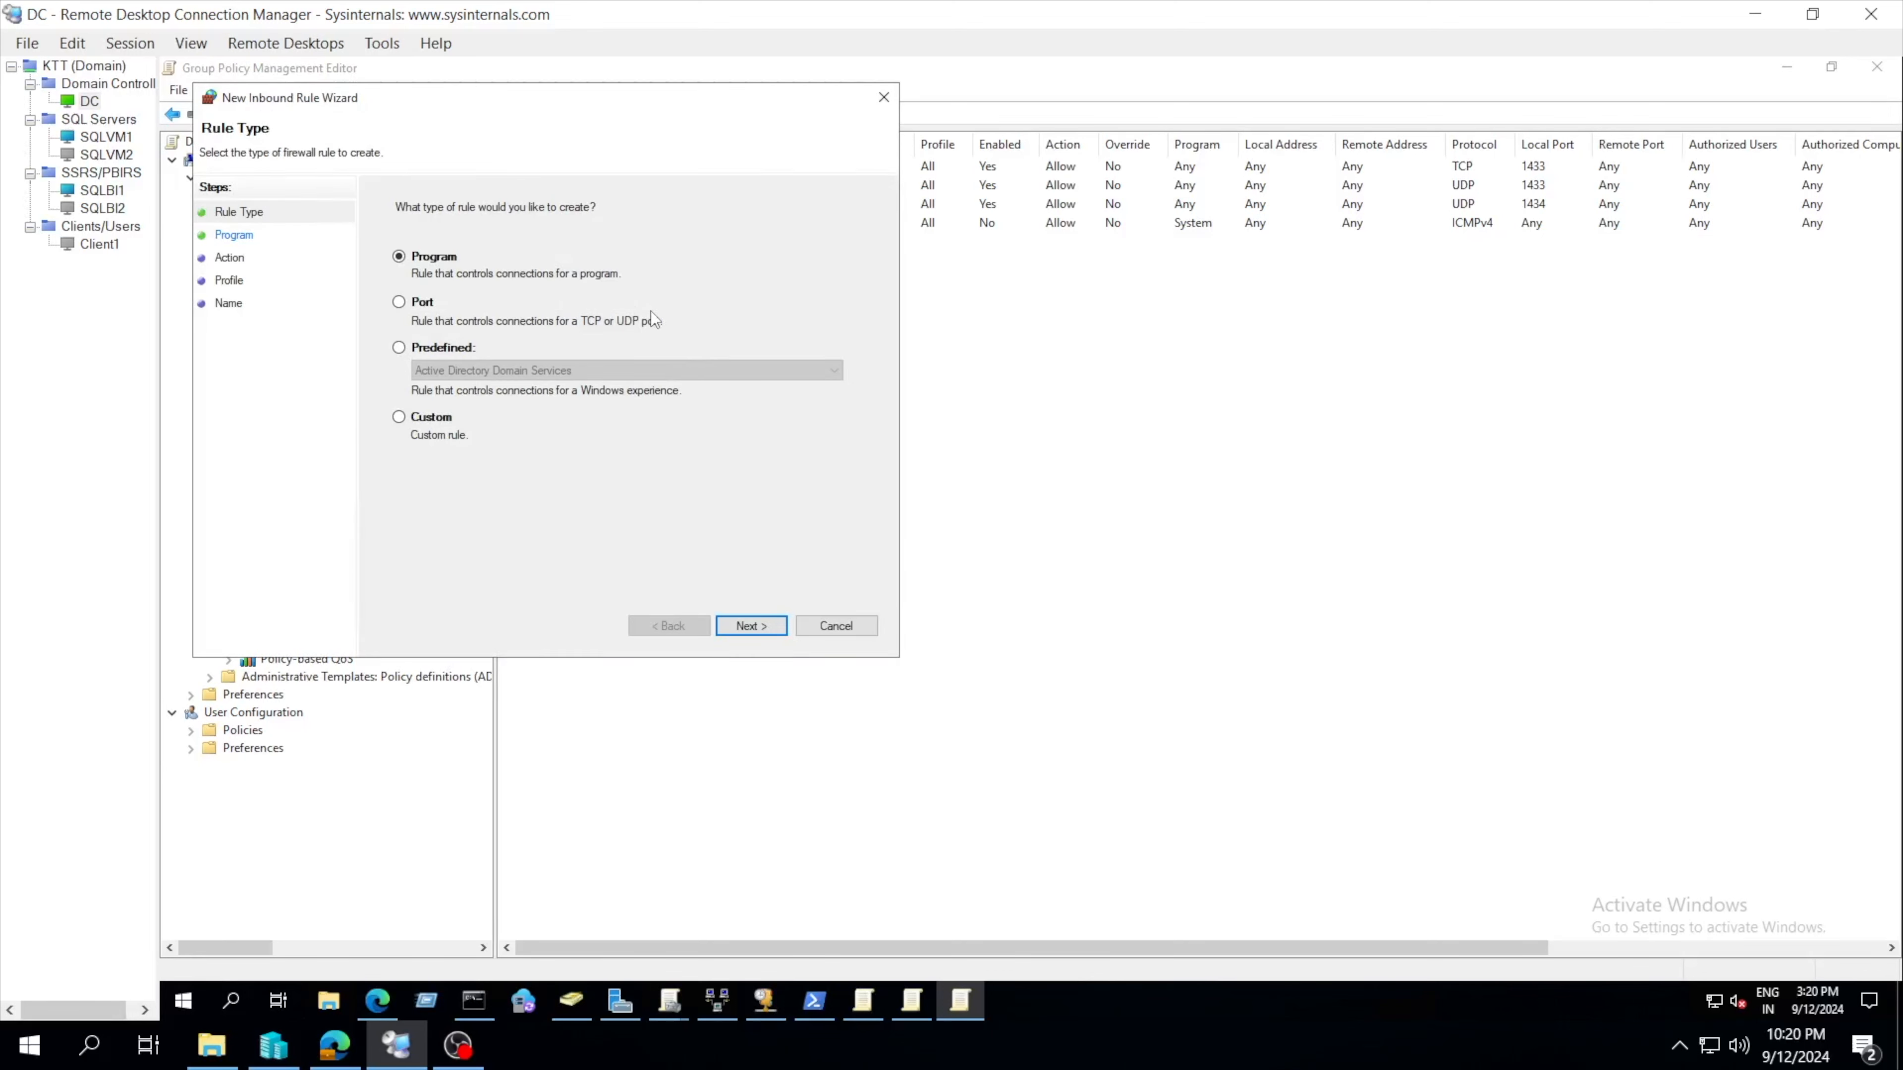
click(423, 352)
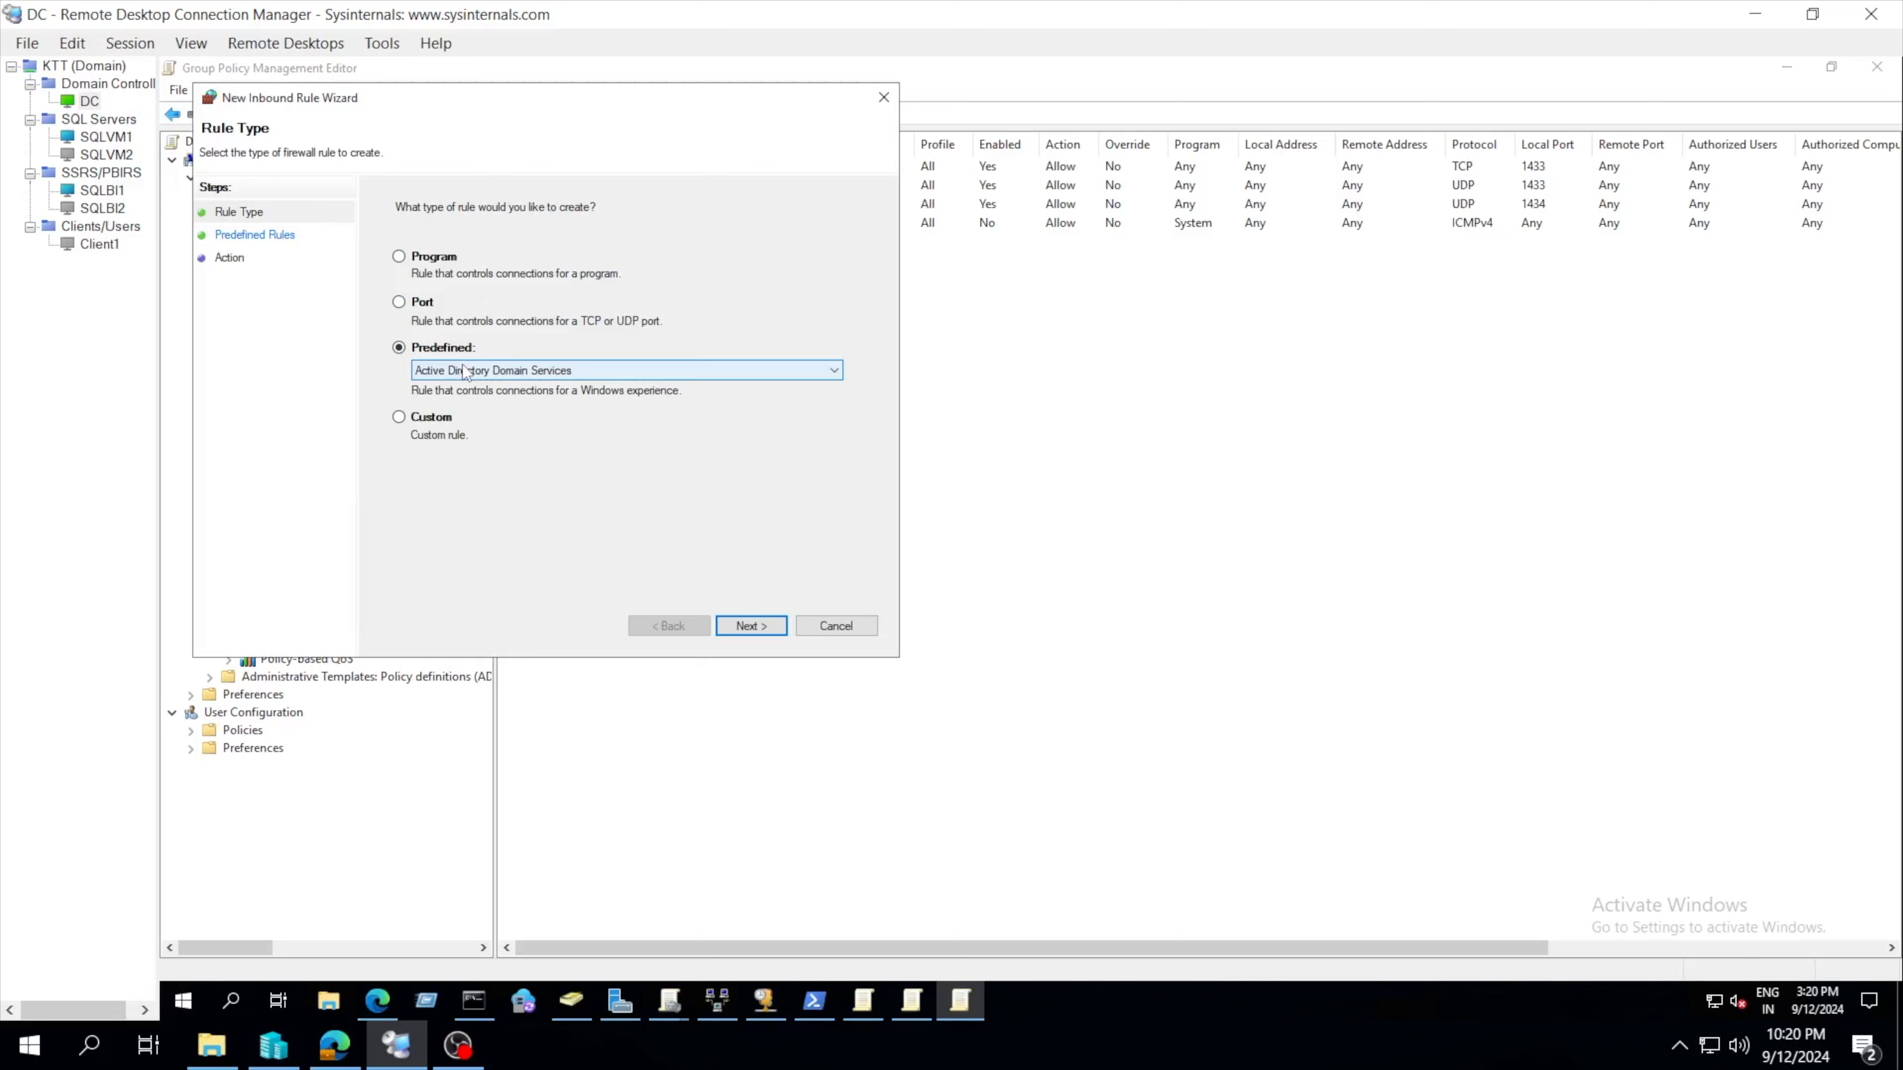
click(465, 371)
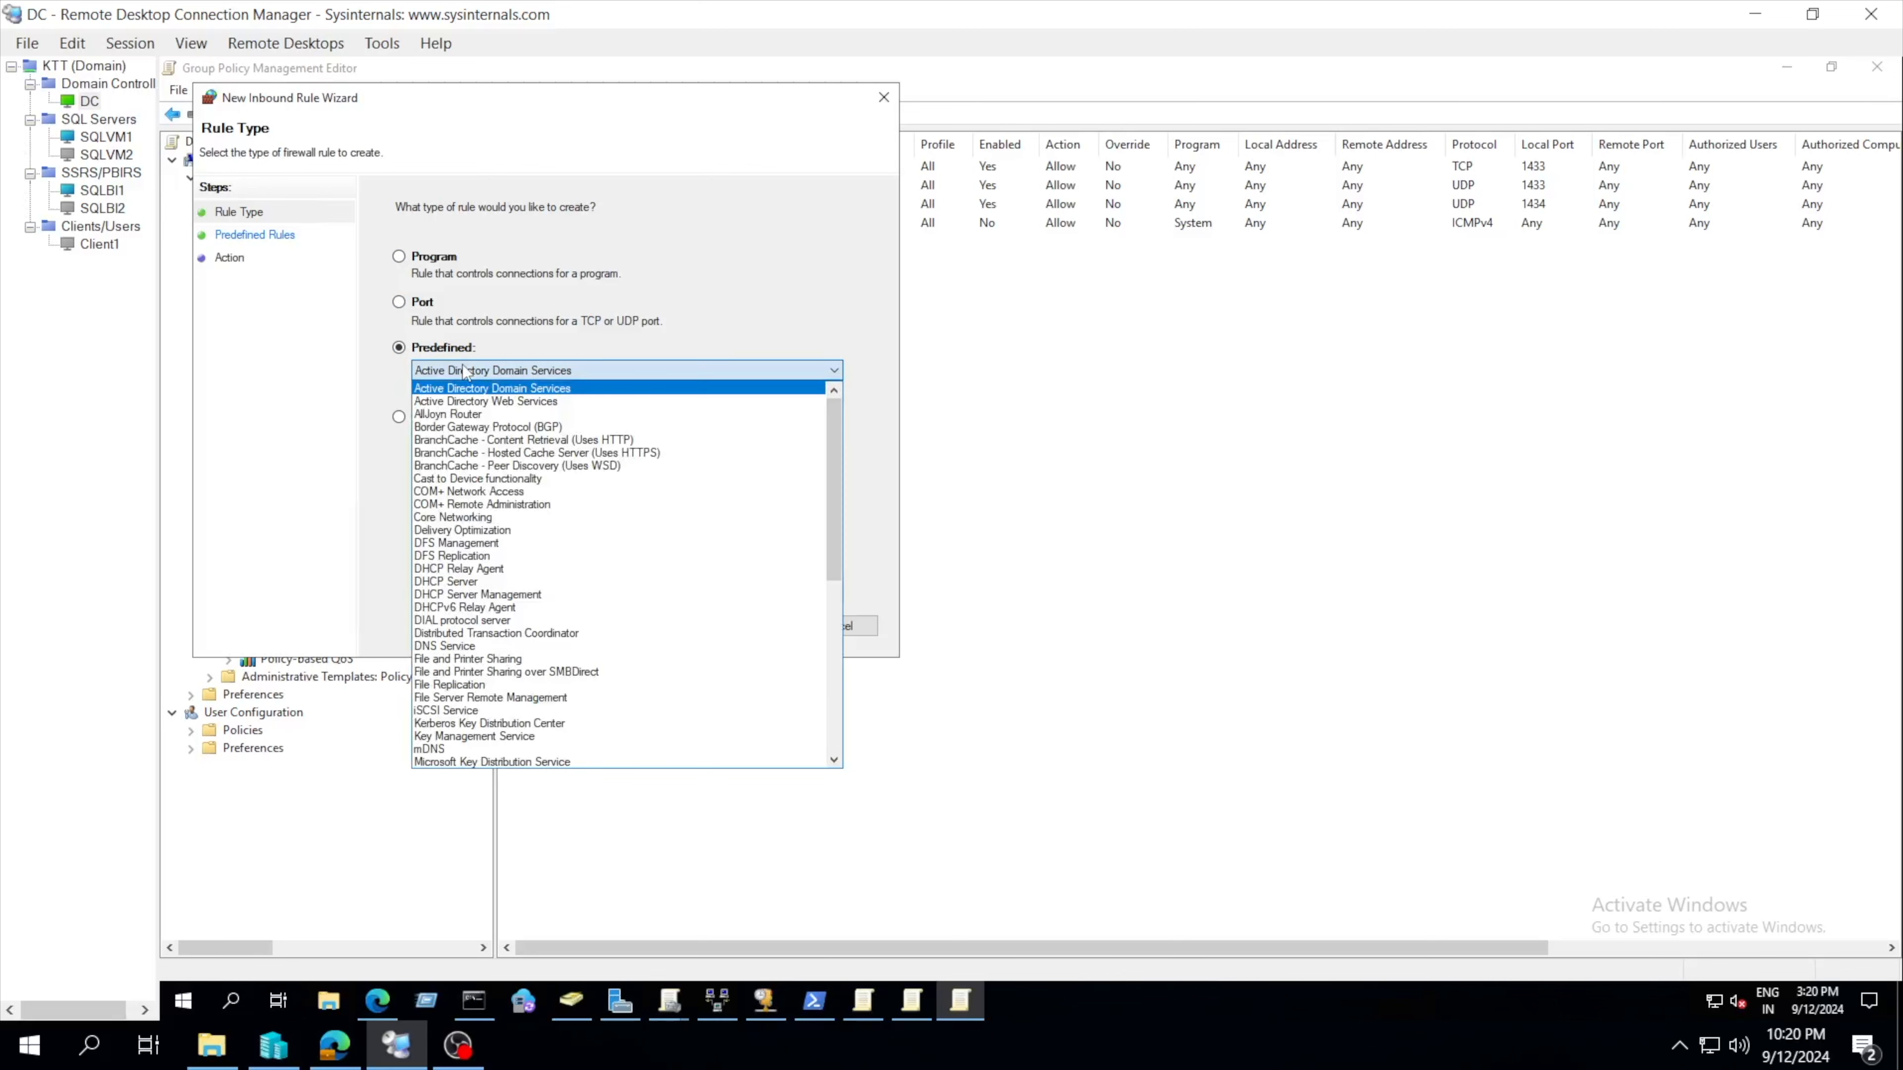
key(f)
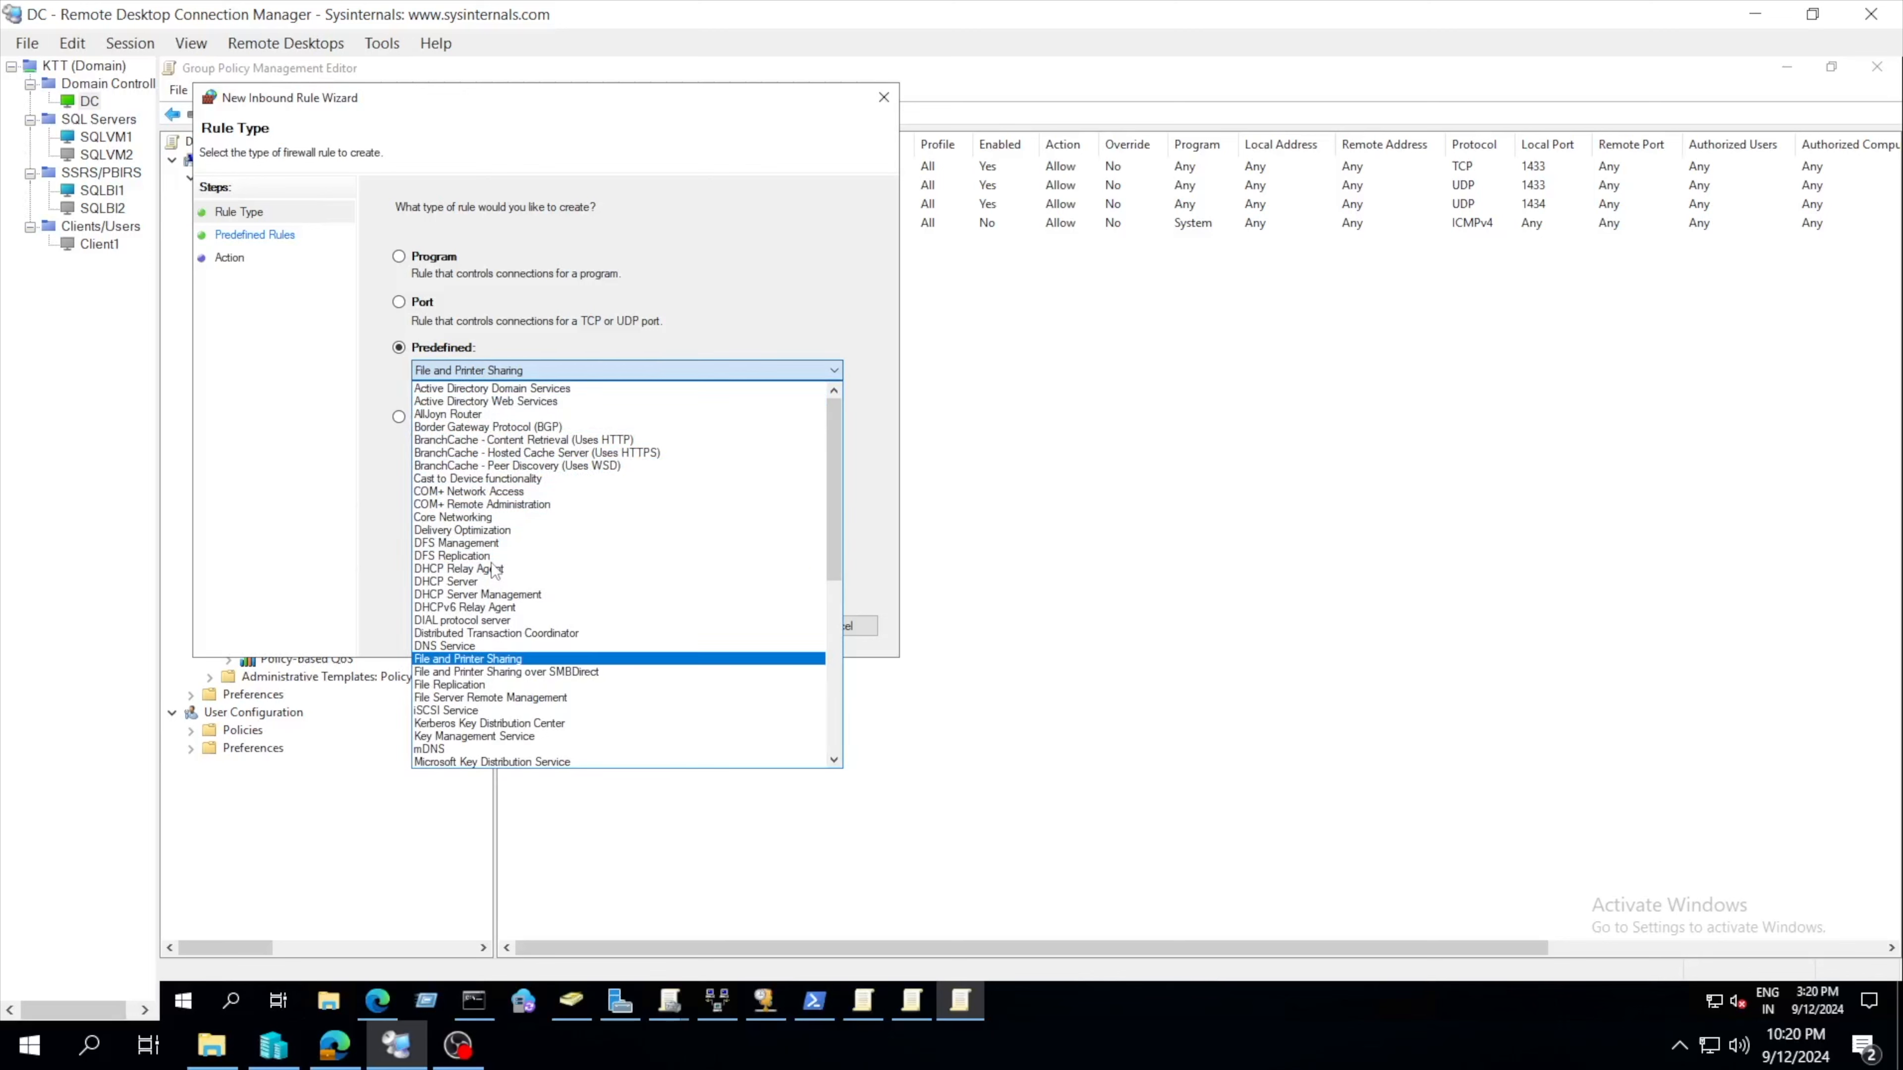
click(464, 660)
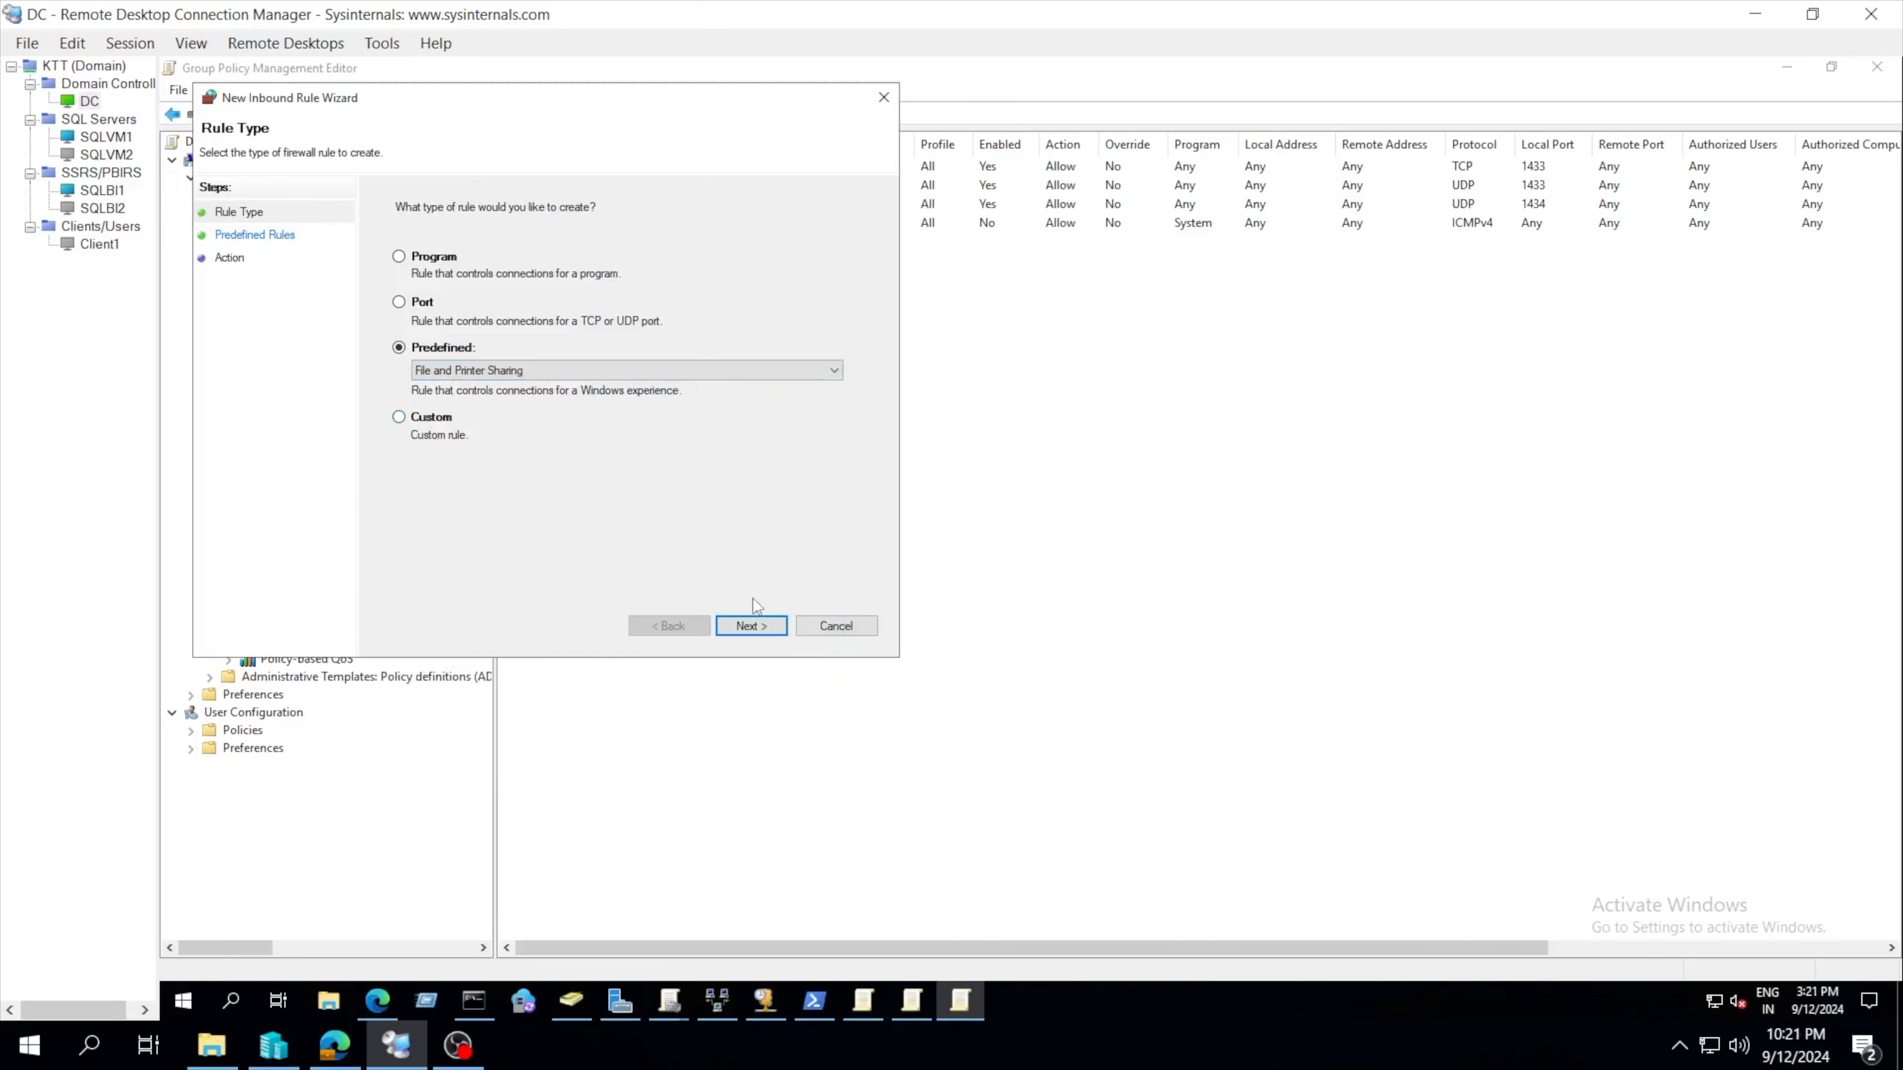
click(758, 626)
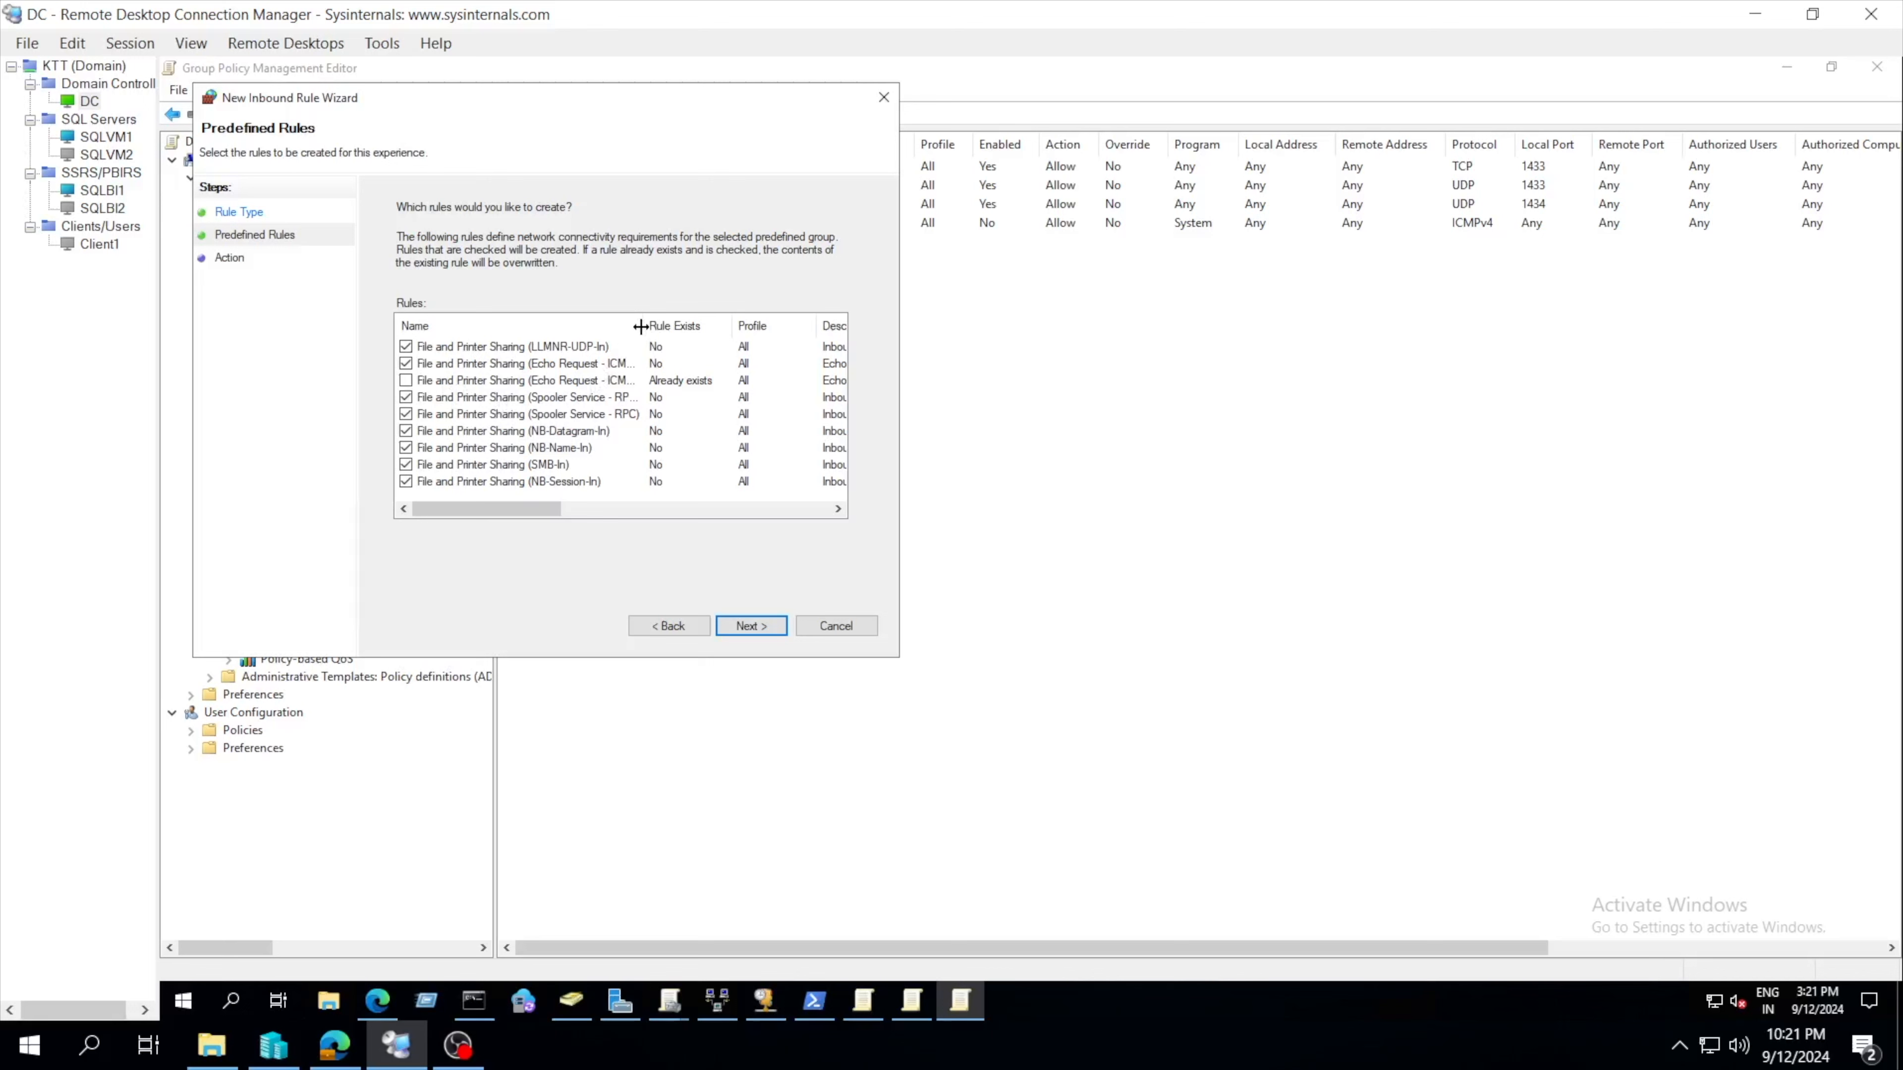
Include the Echo Request - ICMPv4-In rule, exclude LLMNR-UDP-In and Echo Request - ICMPv6-In, view the action options, and cancel the wizard
drag(636, 330, 717, 328)
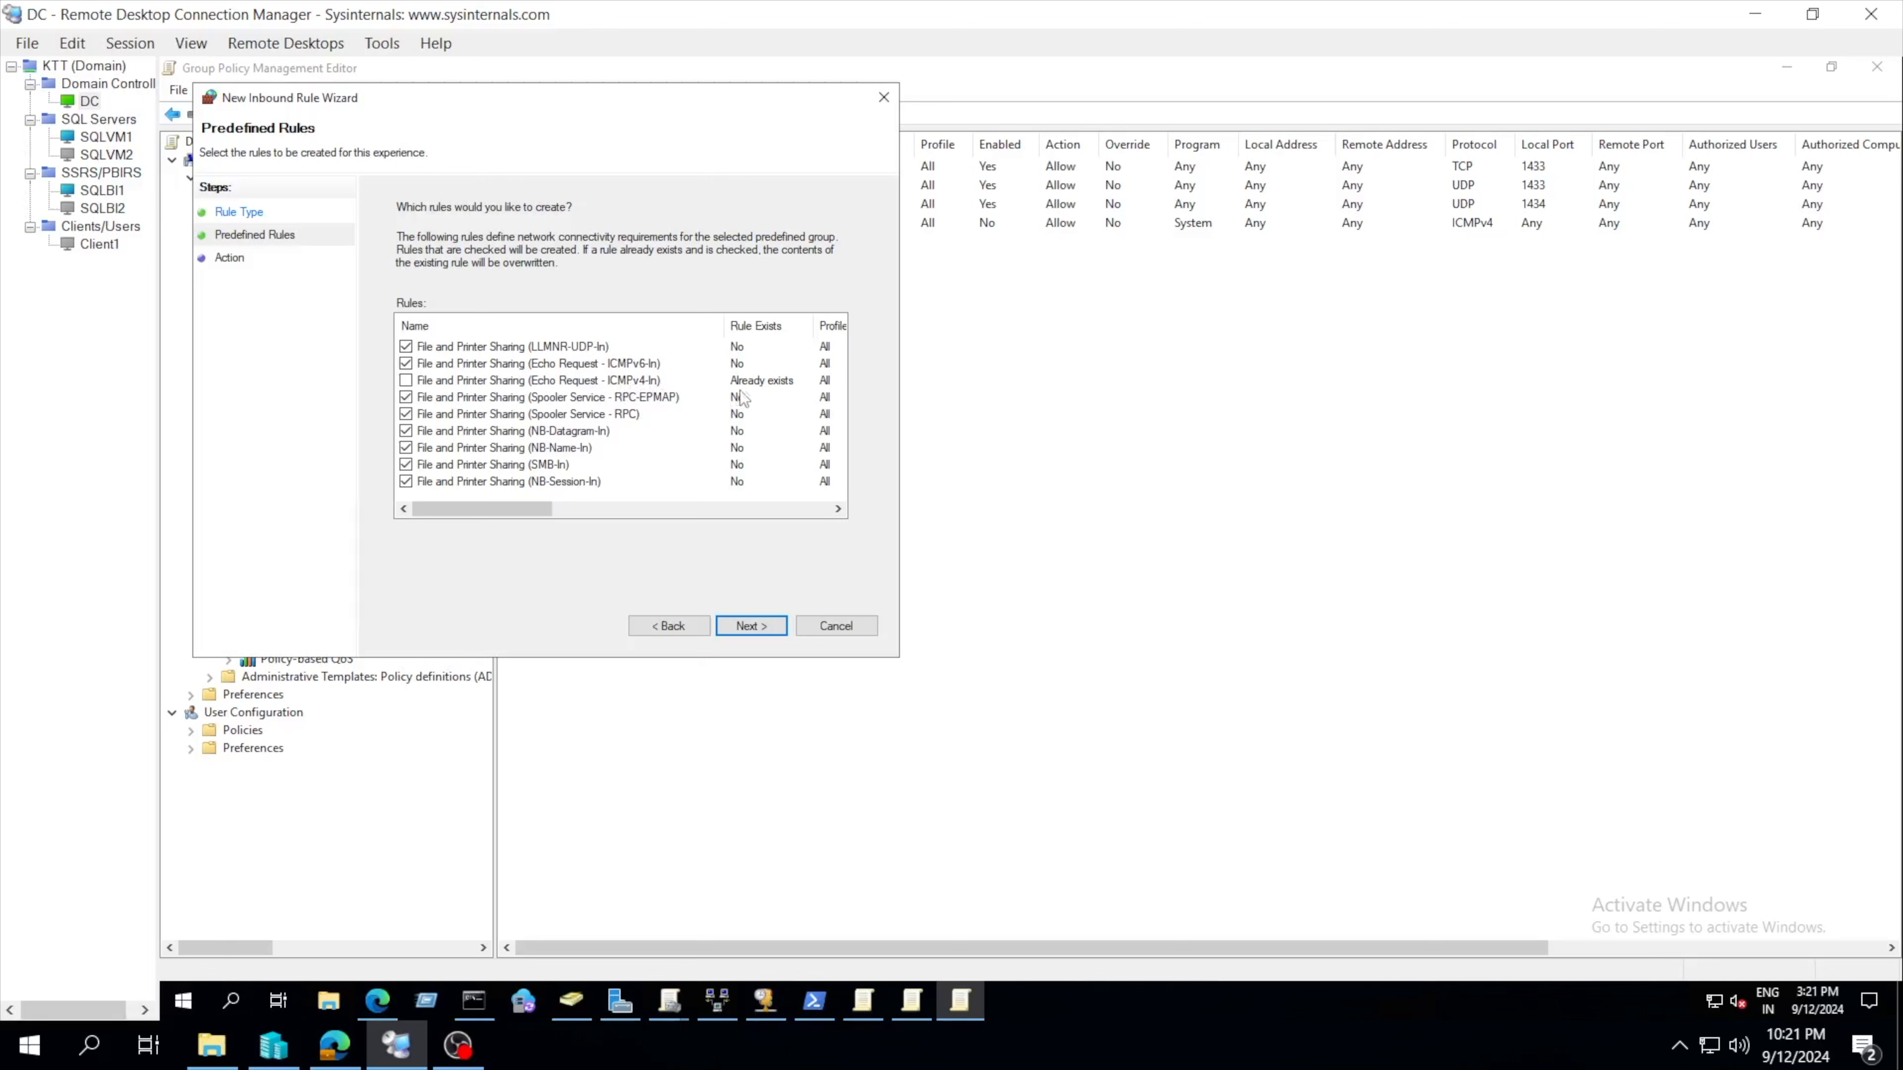
click(766, 384)
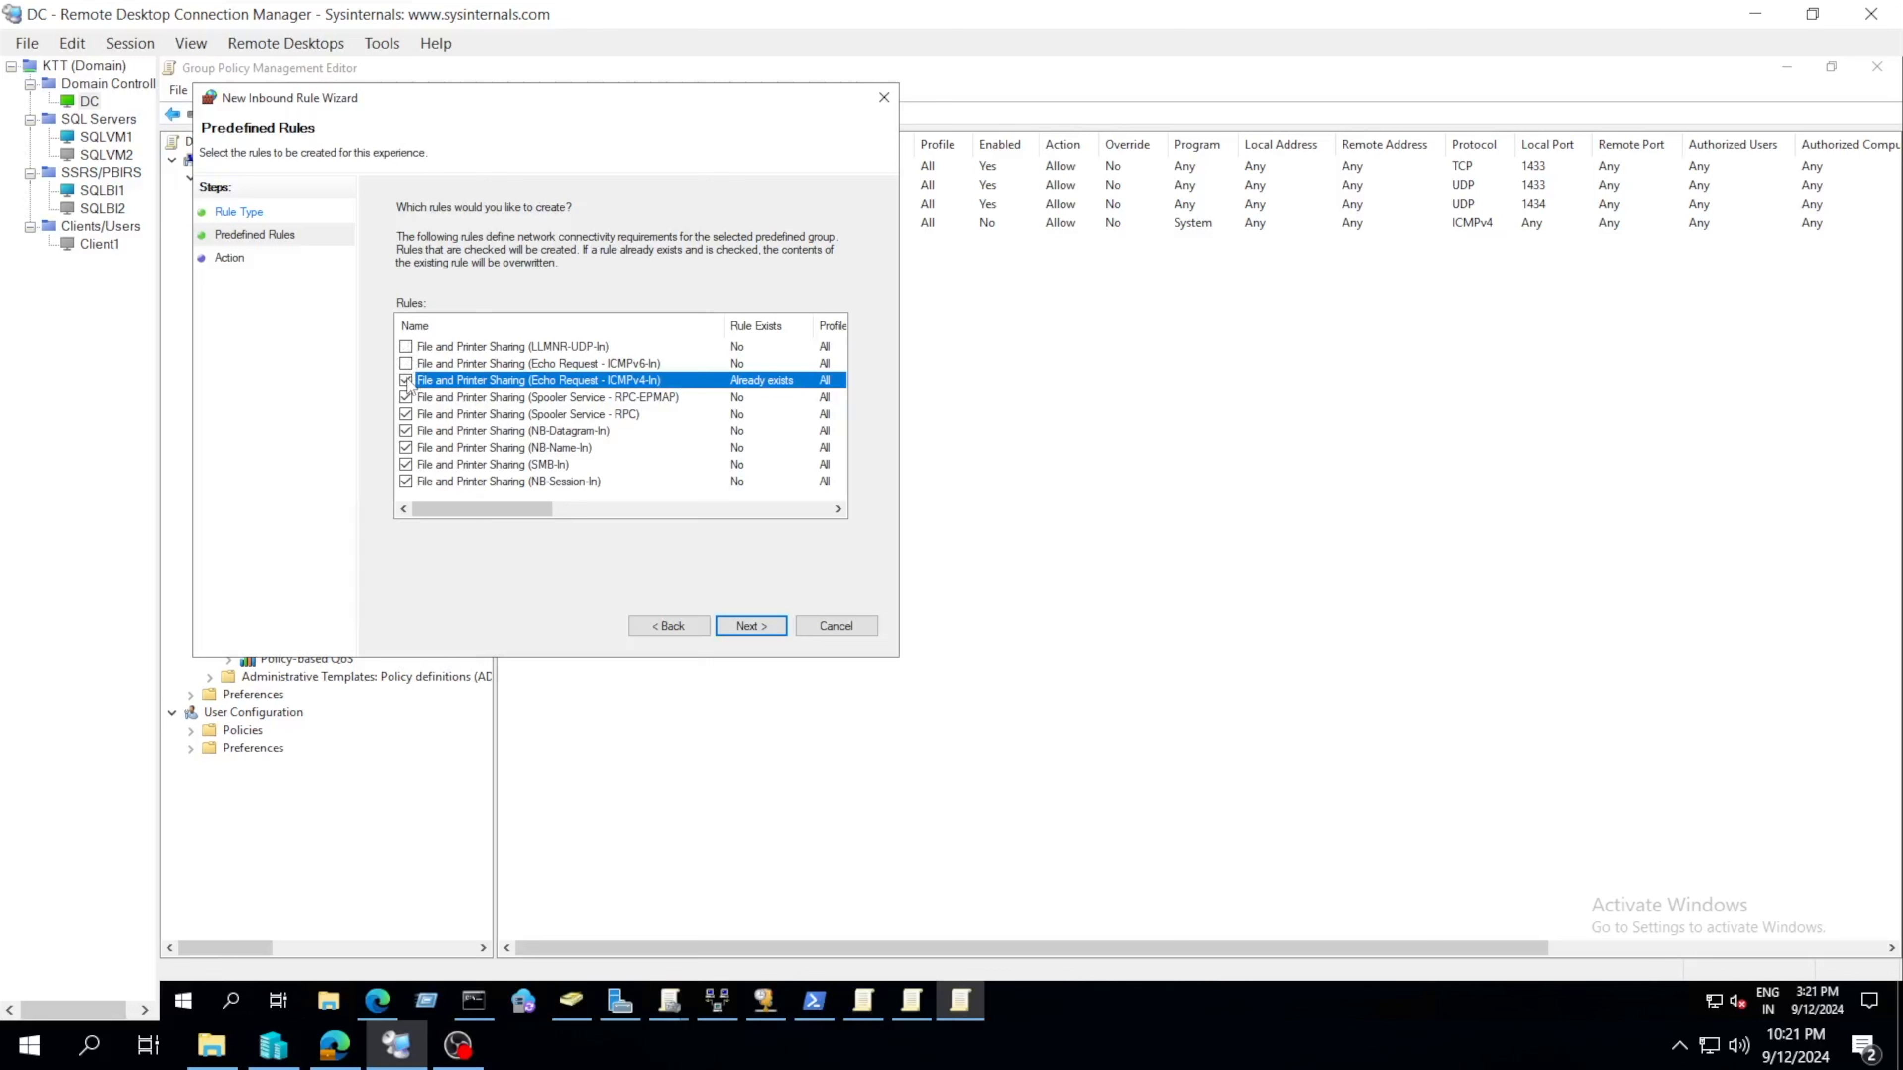
click(737, 622)
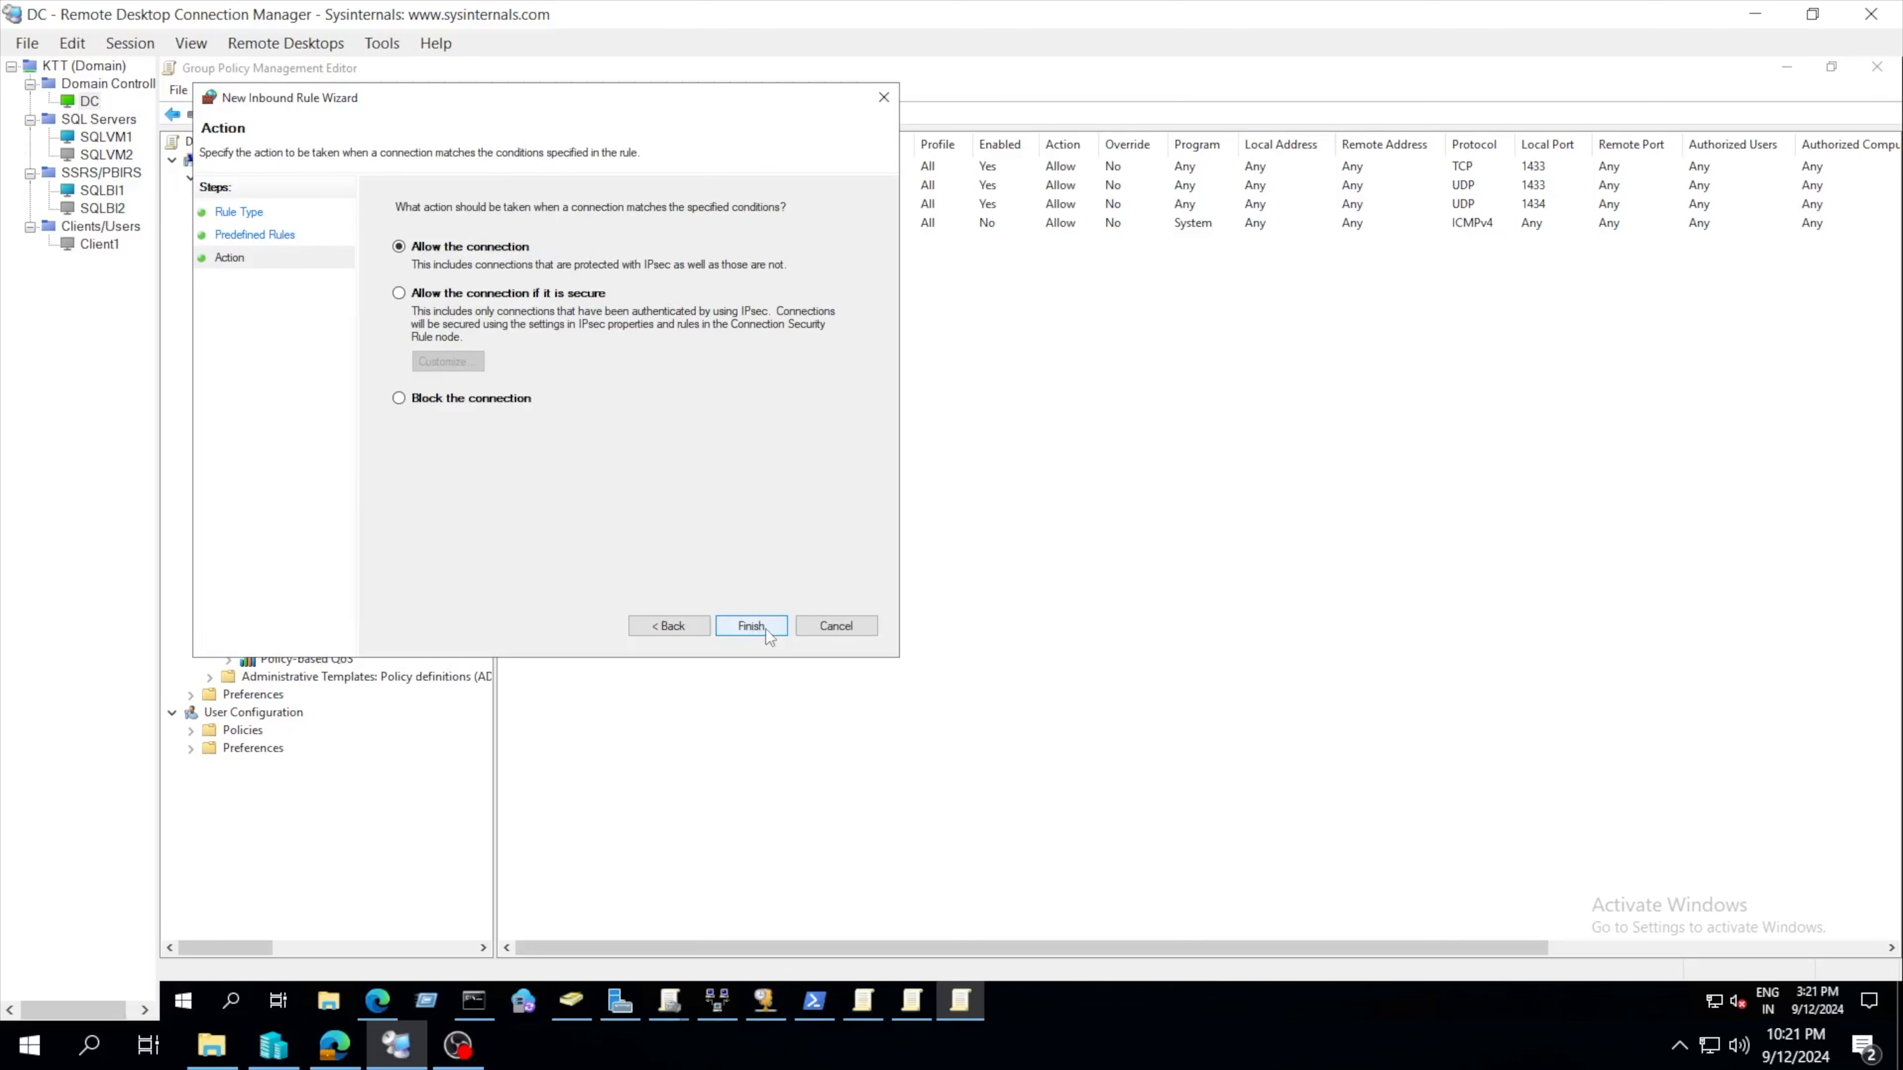
click(842, 624)
Enable the existing ICMPv4 File and Printer Sharing echo request rule in the inbound rules
click(602, 221)
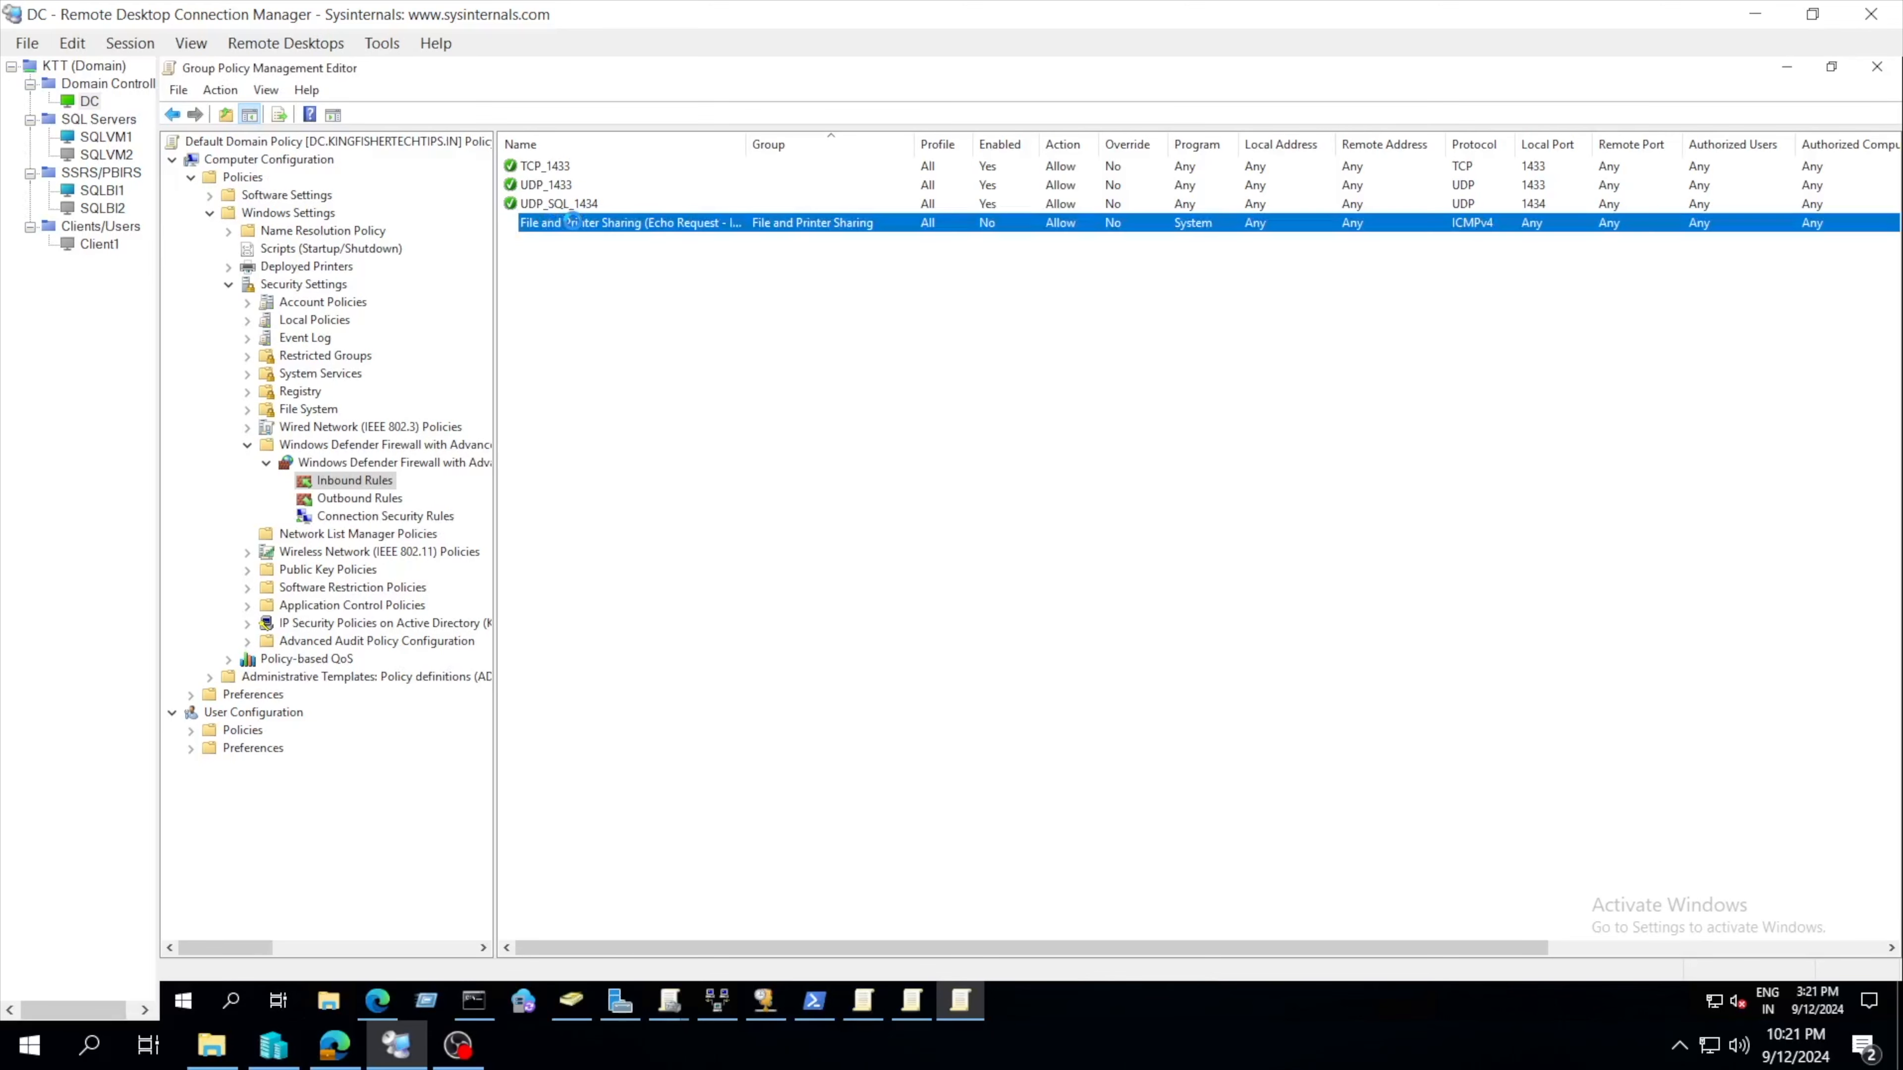
right_click(619, 221)
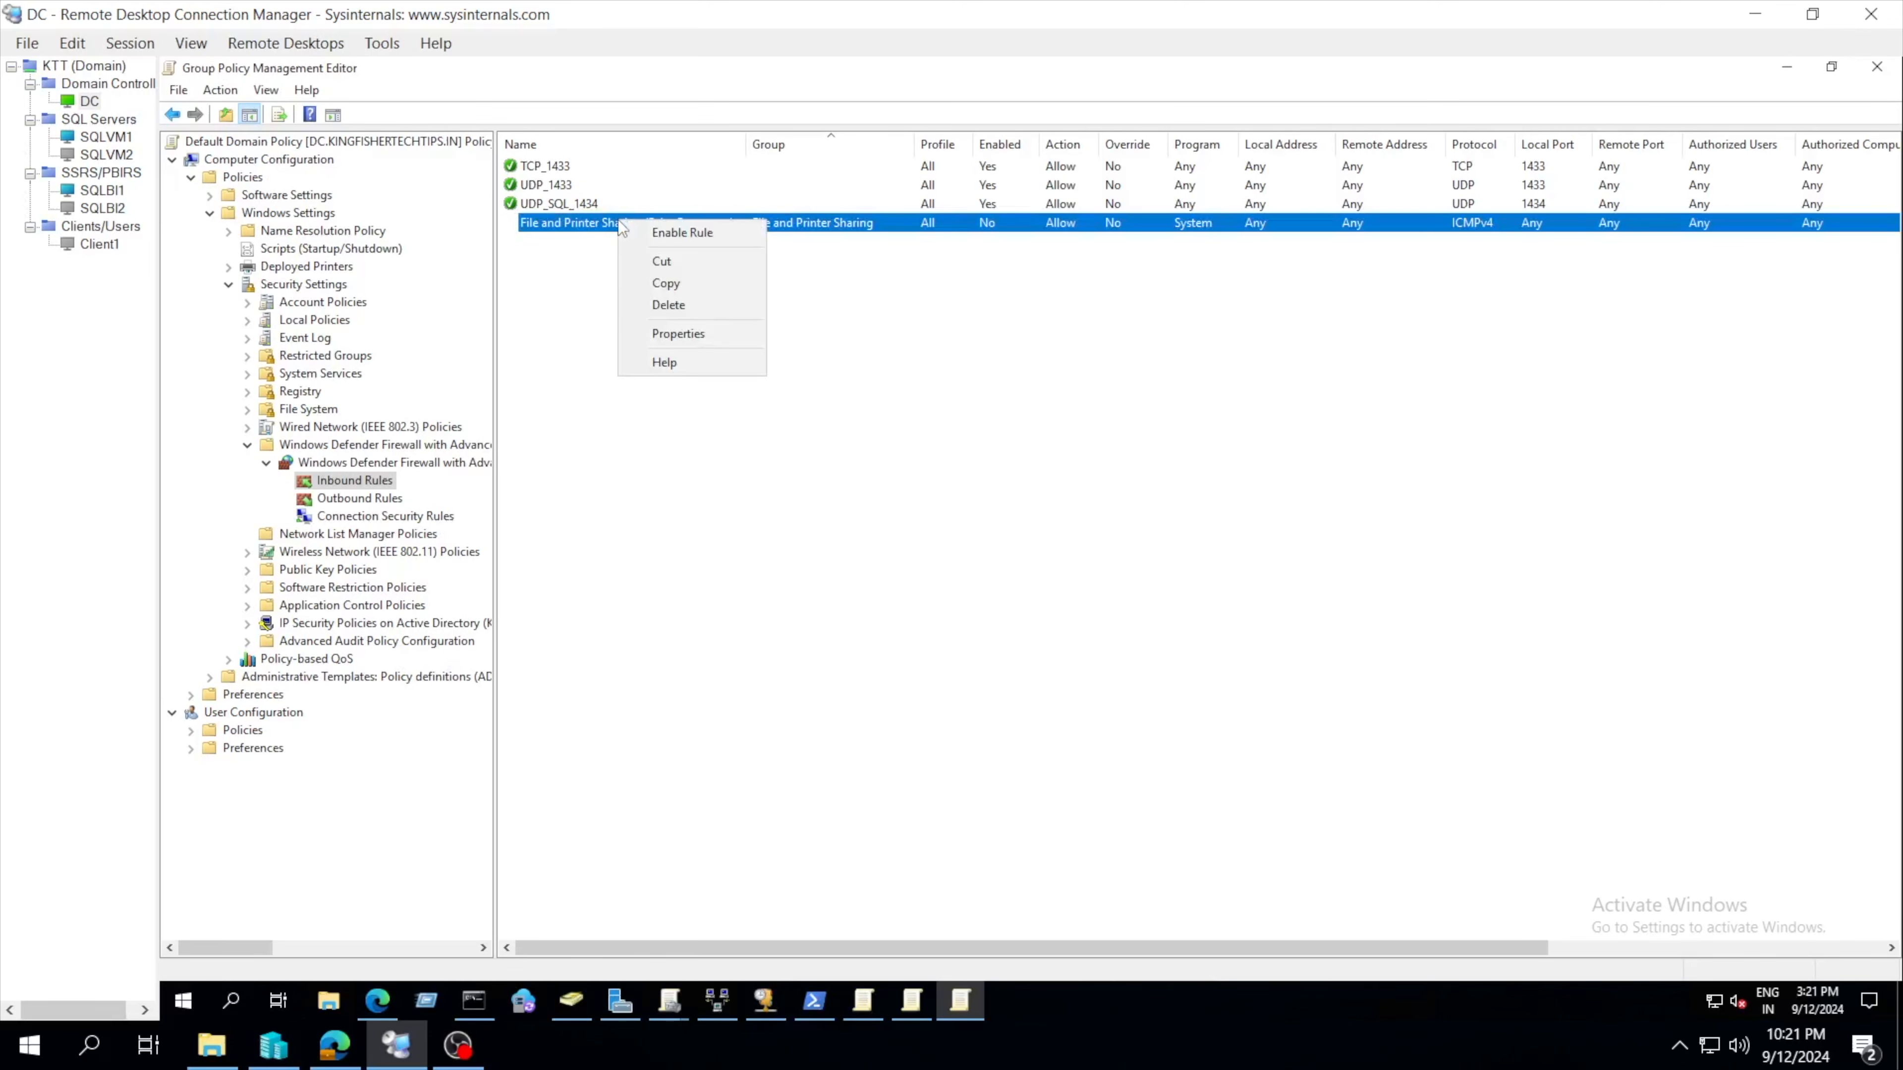
click(659, 234)
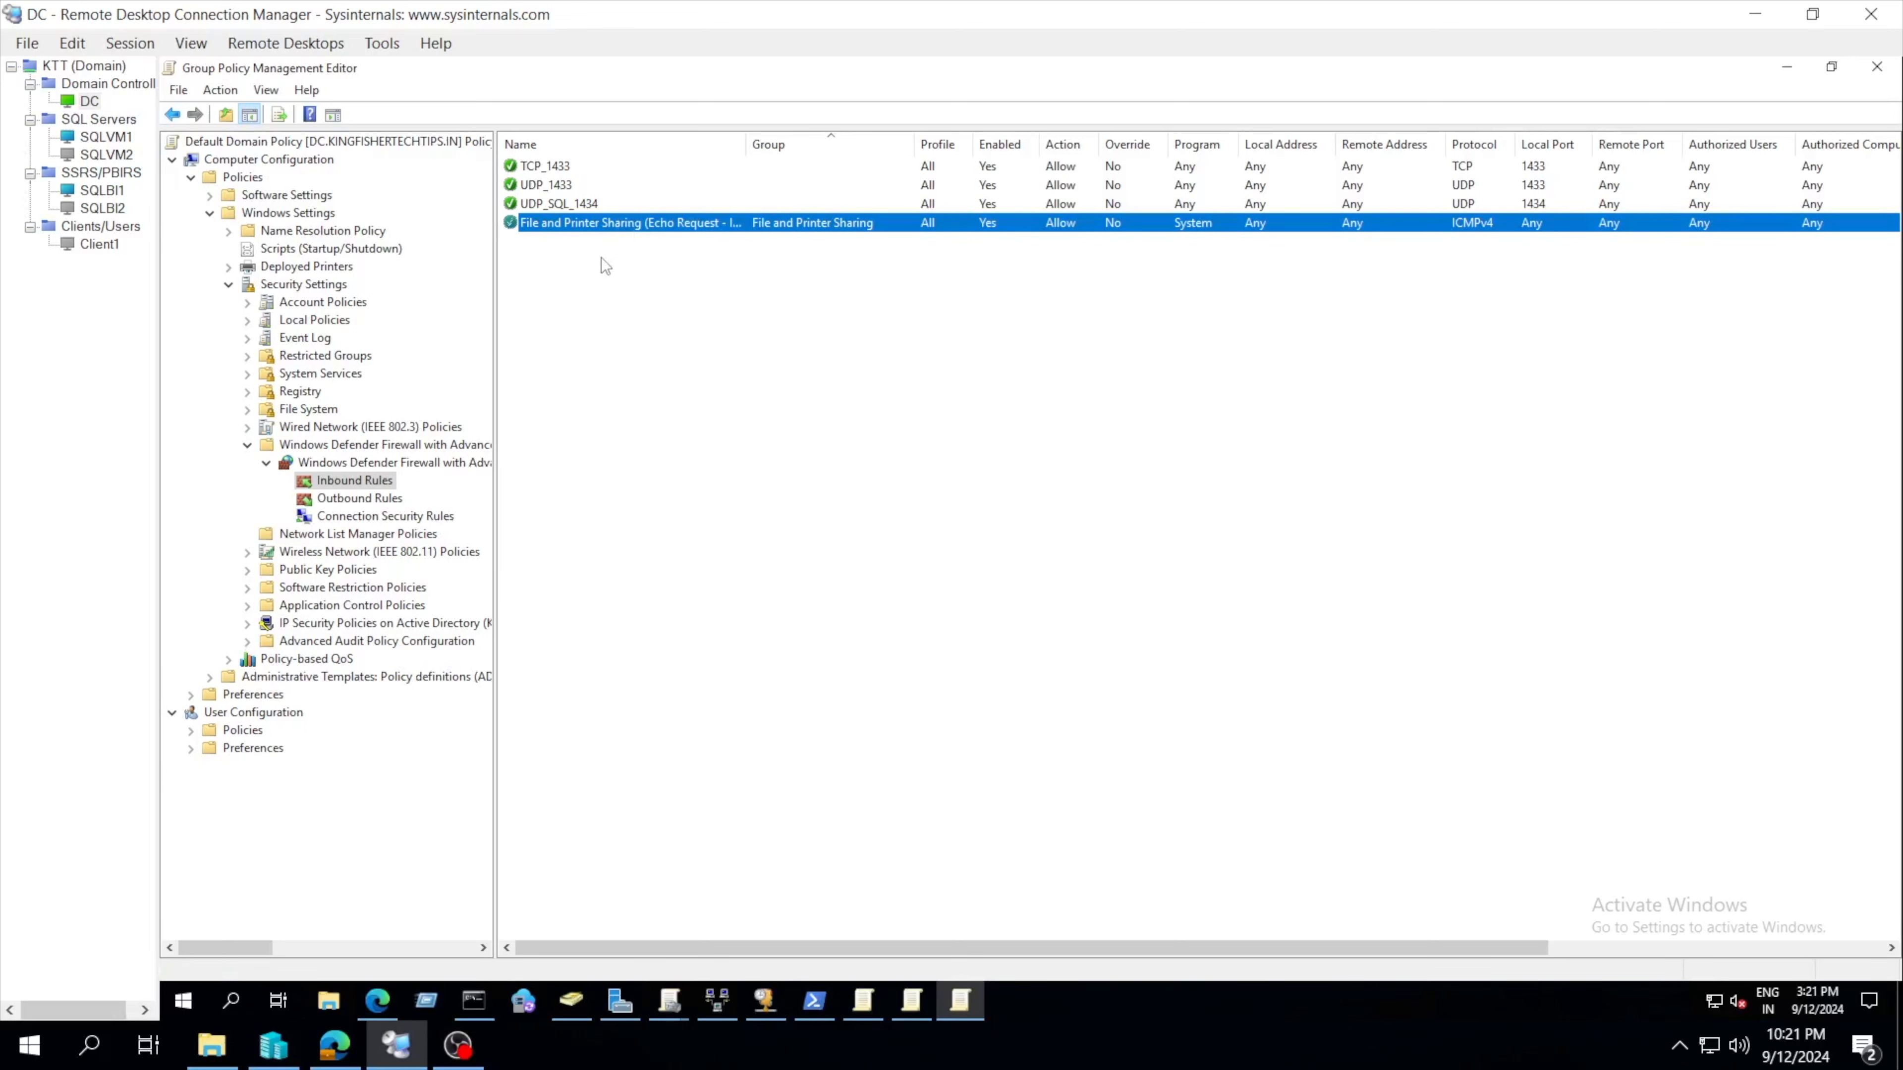
click(652, 259)
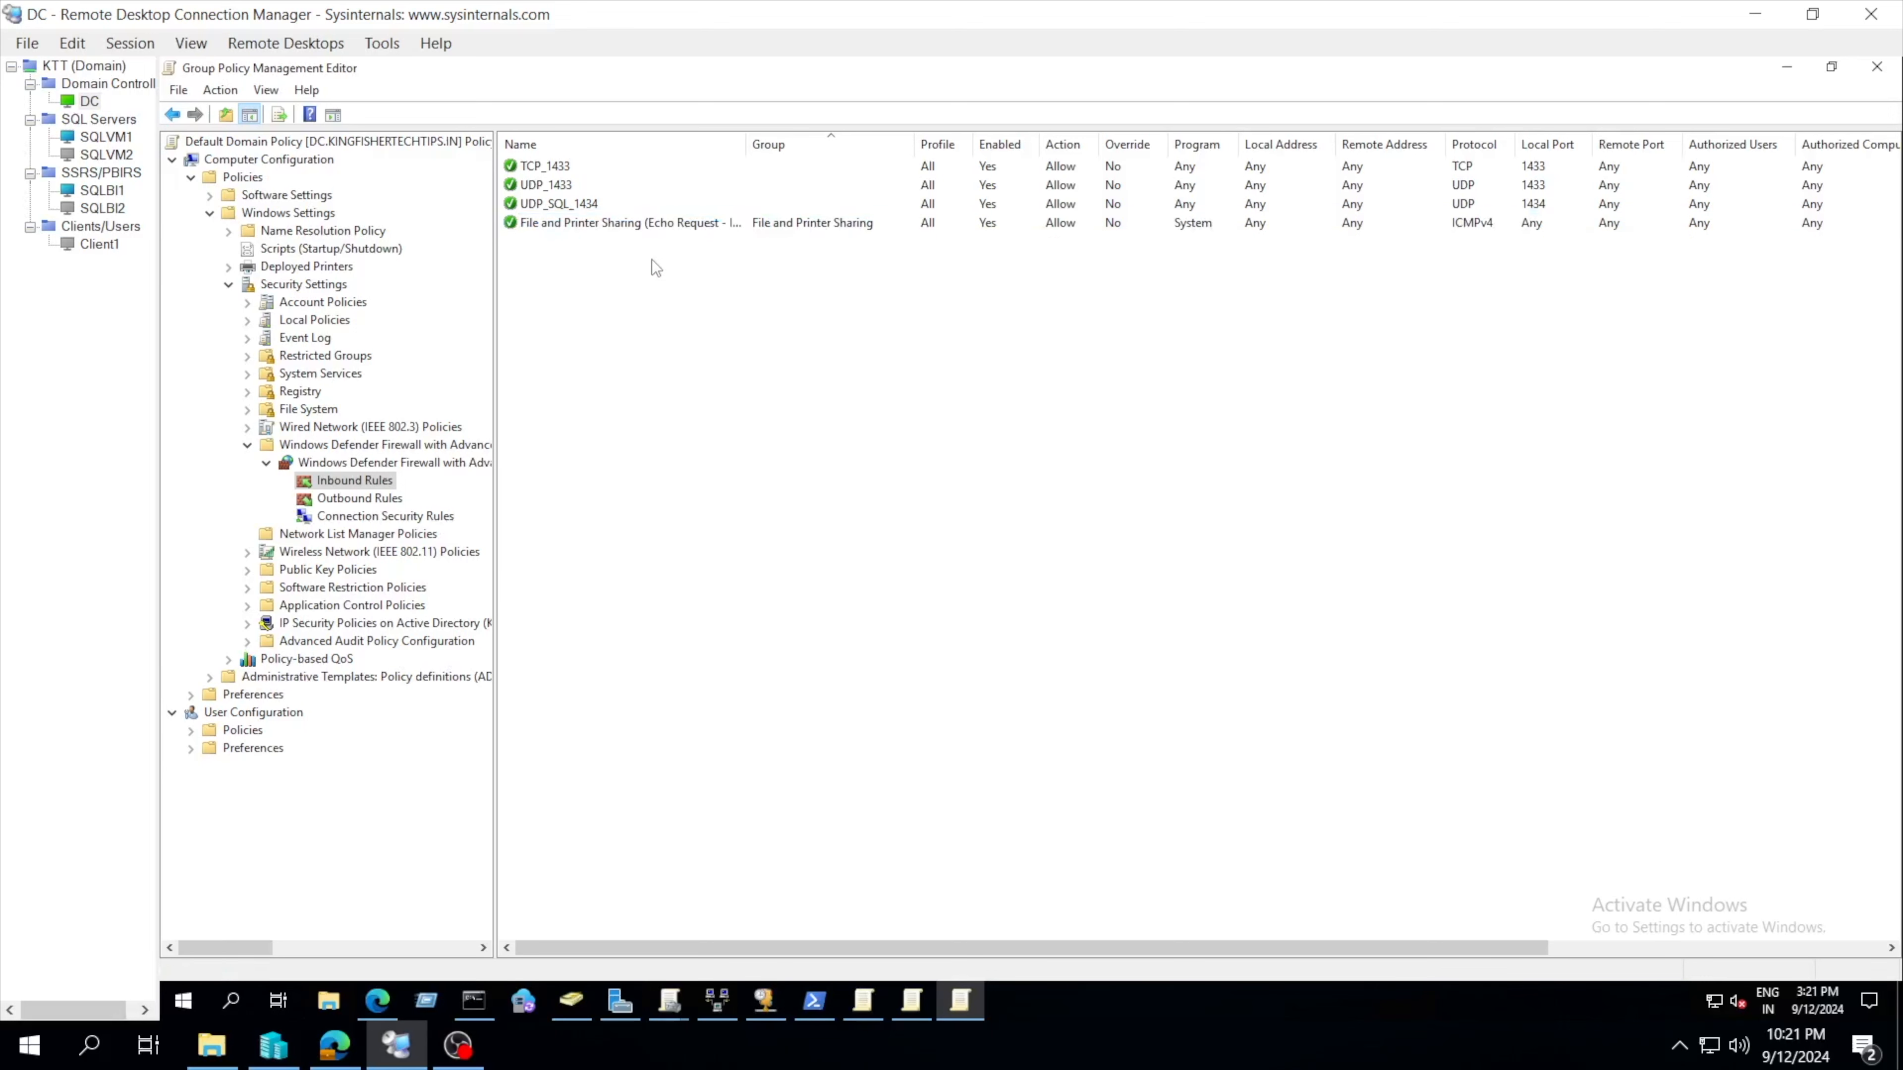
click(575, 222)
click(573, 249)
Start a new rule under Outbound Rules and choose the predefined File and Printer Sharing group
click(360, 498)
right_click(763, 439)
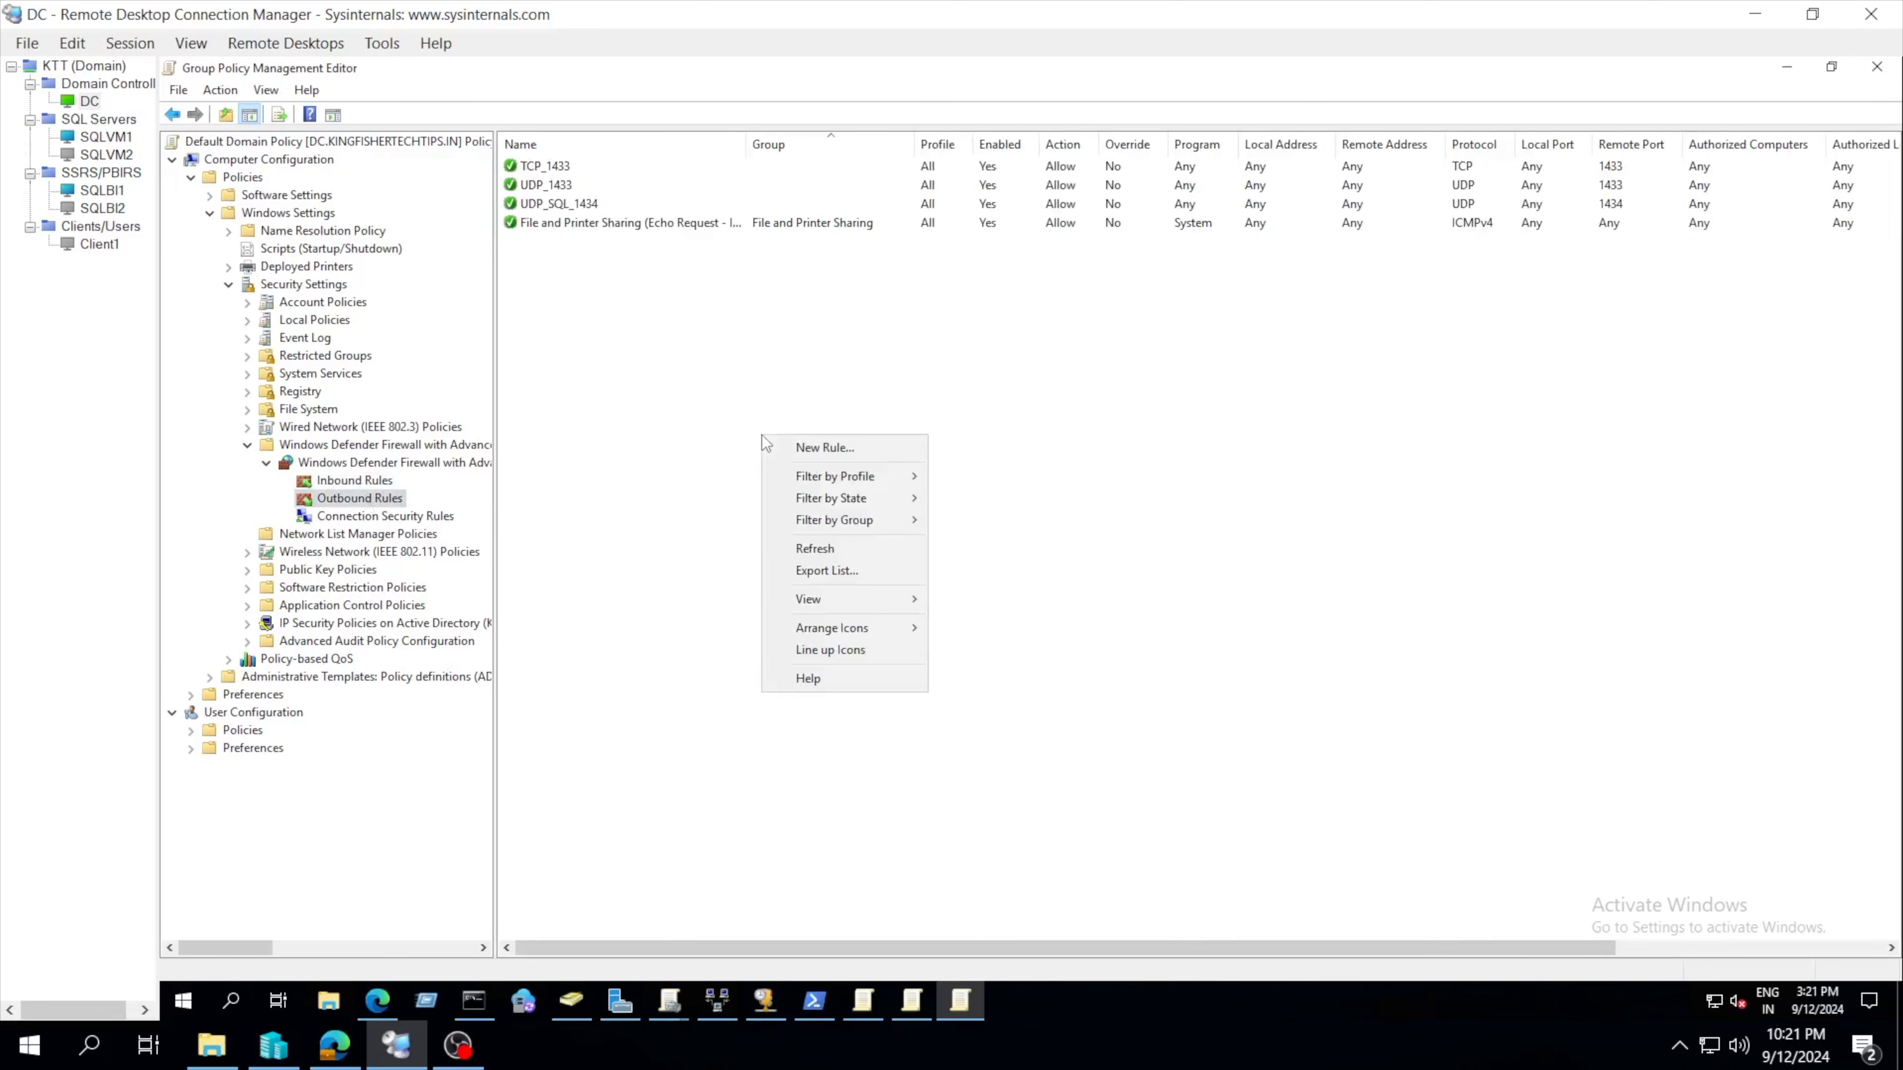
click(800, 446)
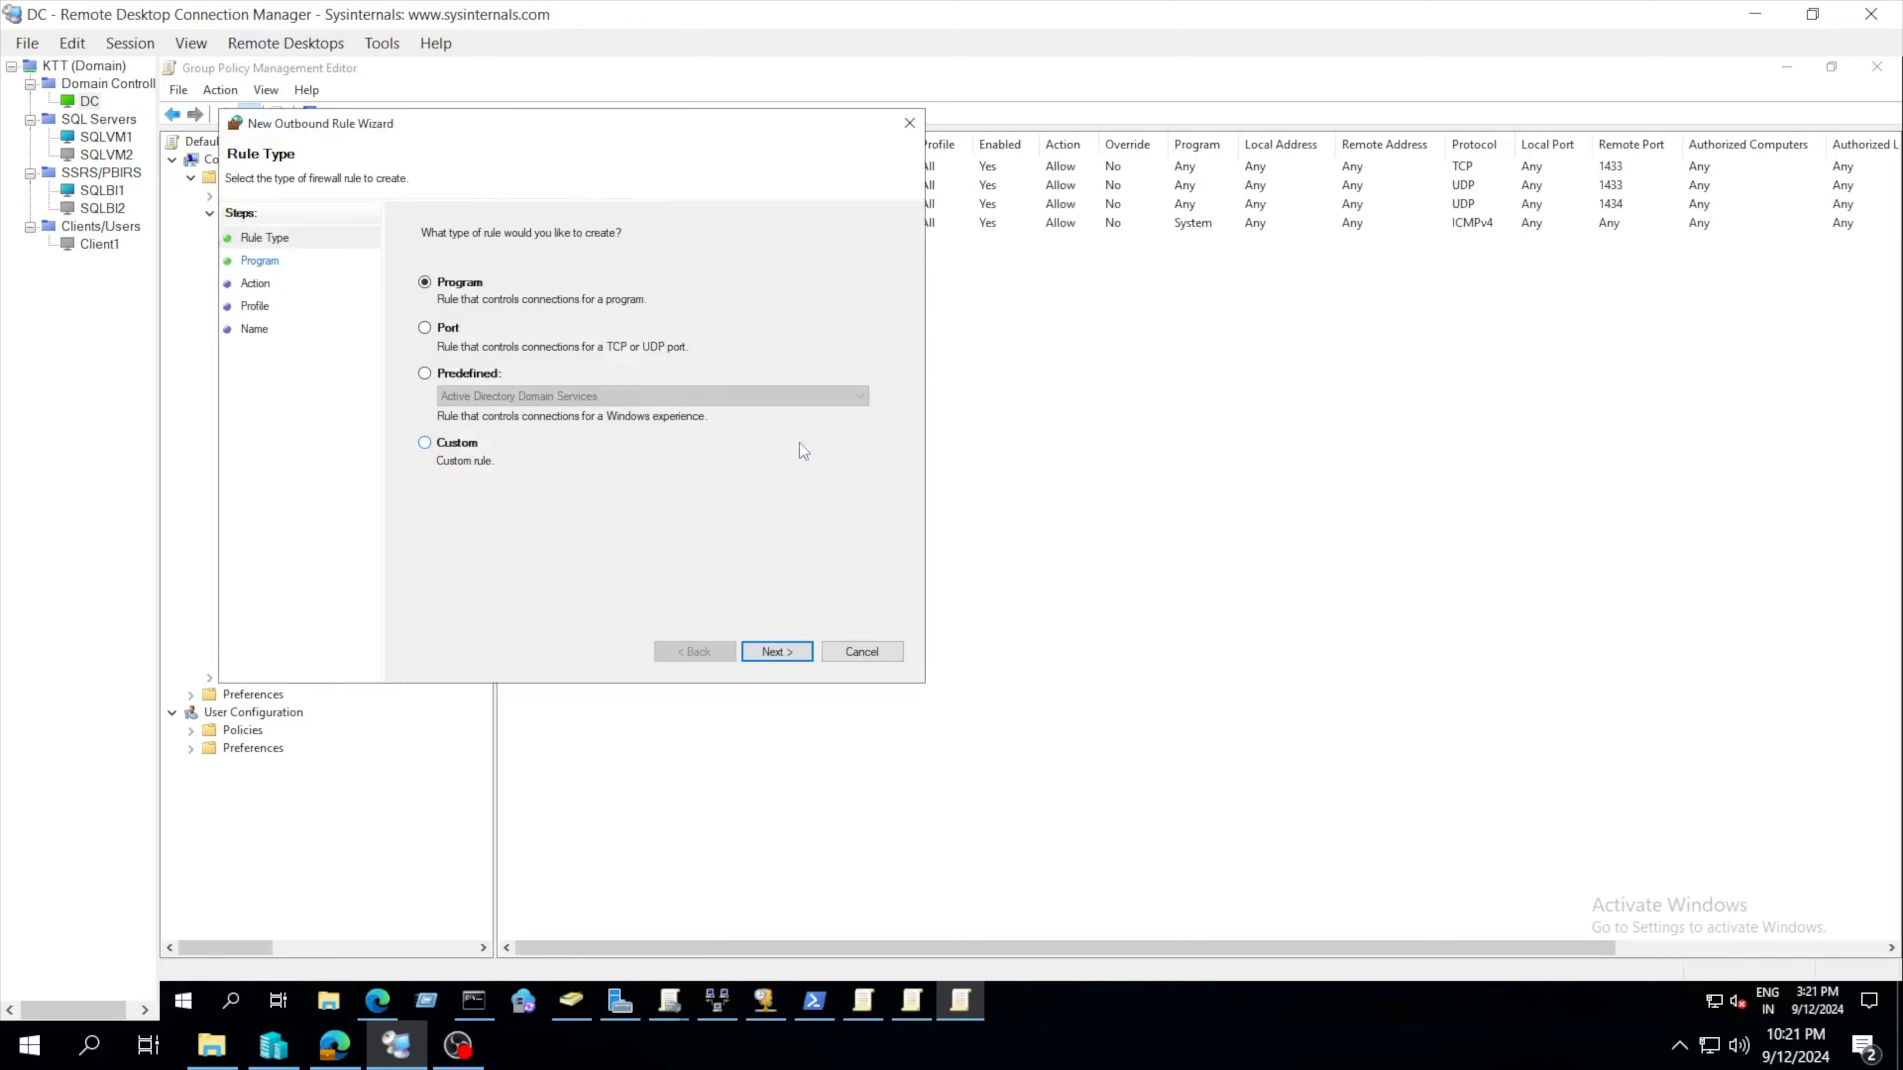
click(495, 381)
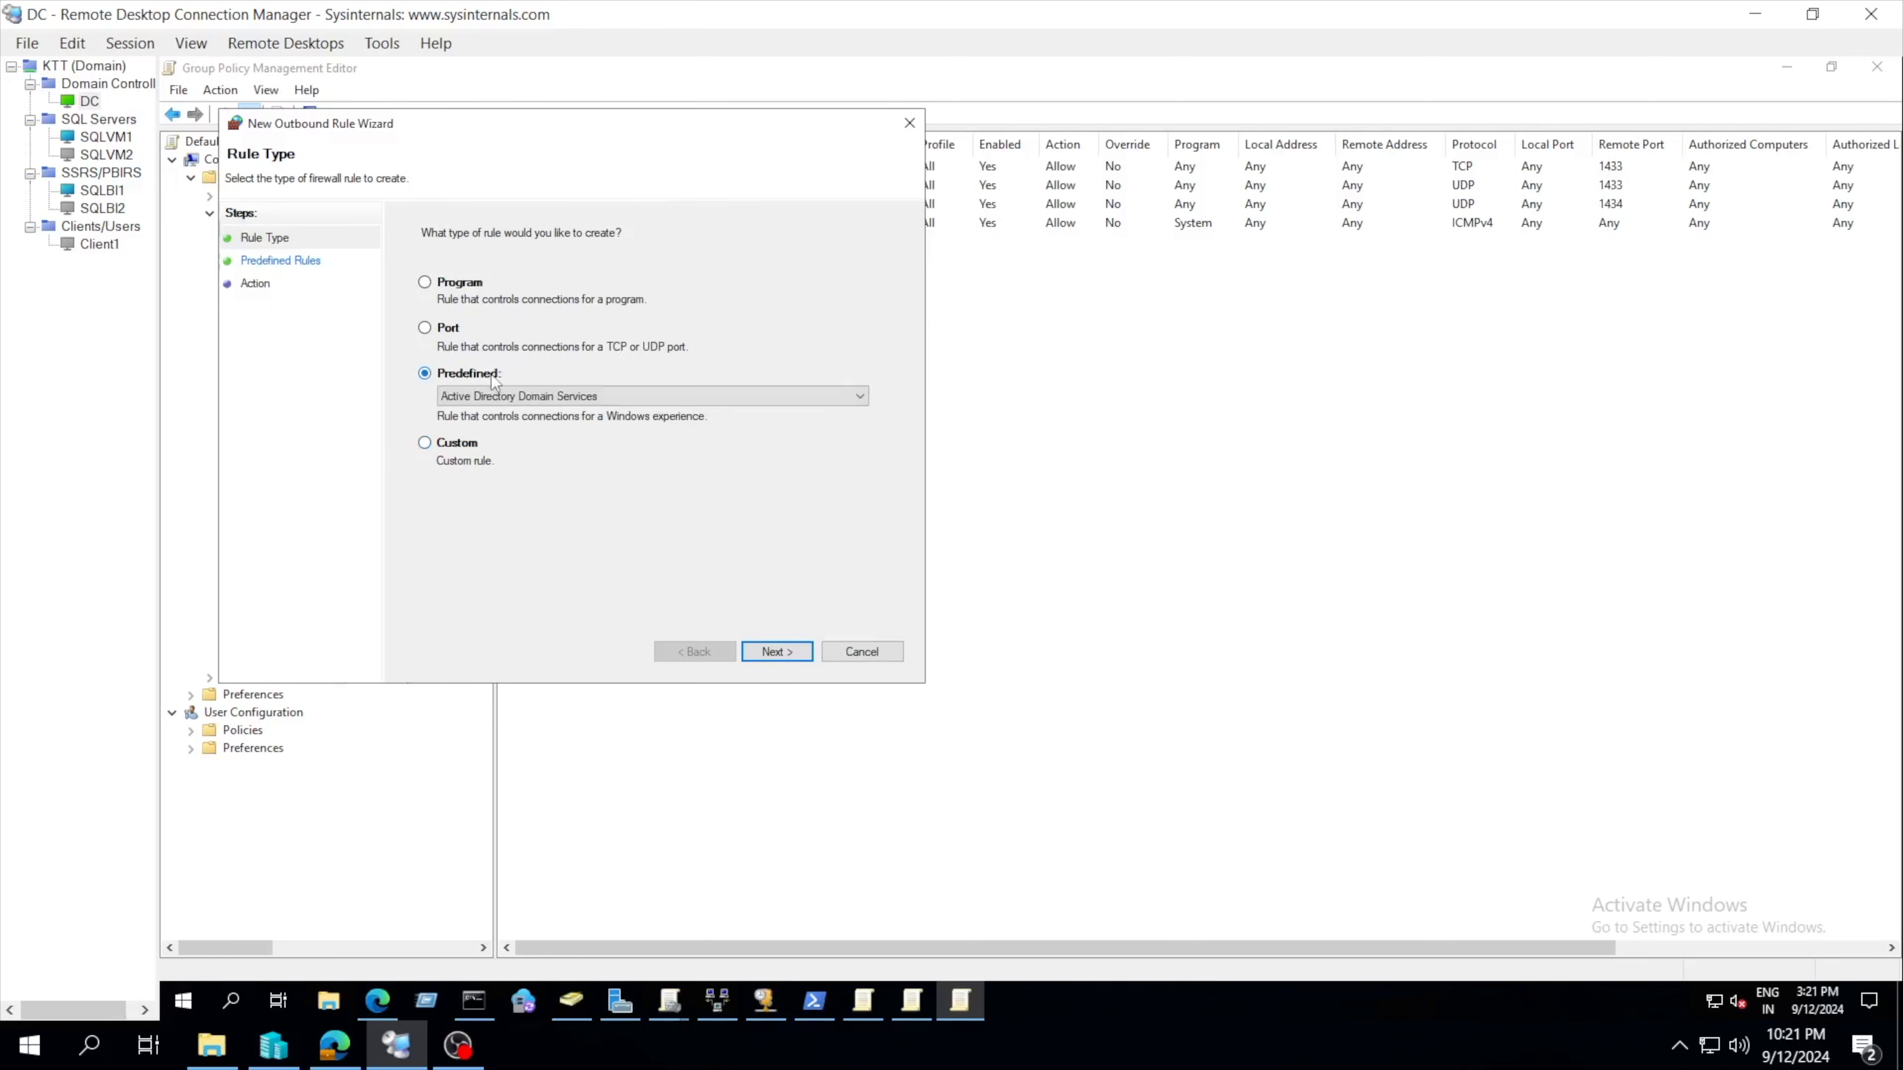
click(524, 397)
key(f)
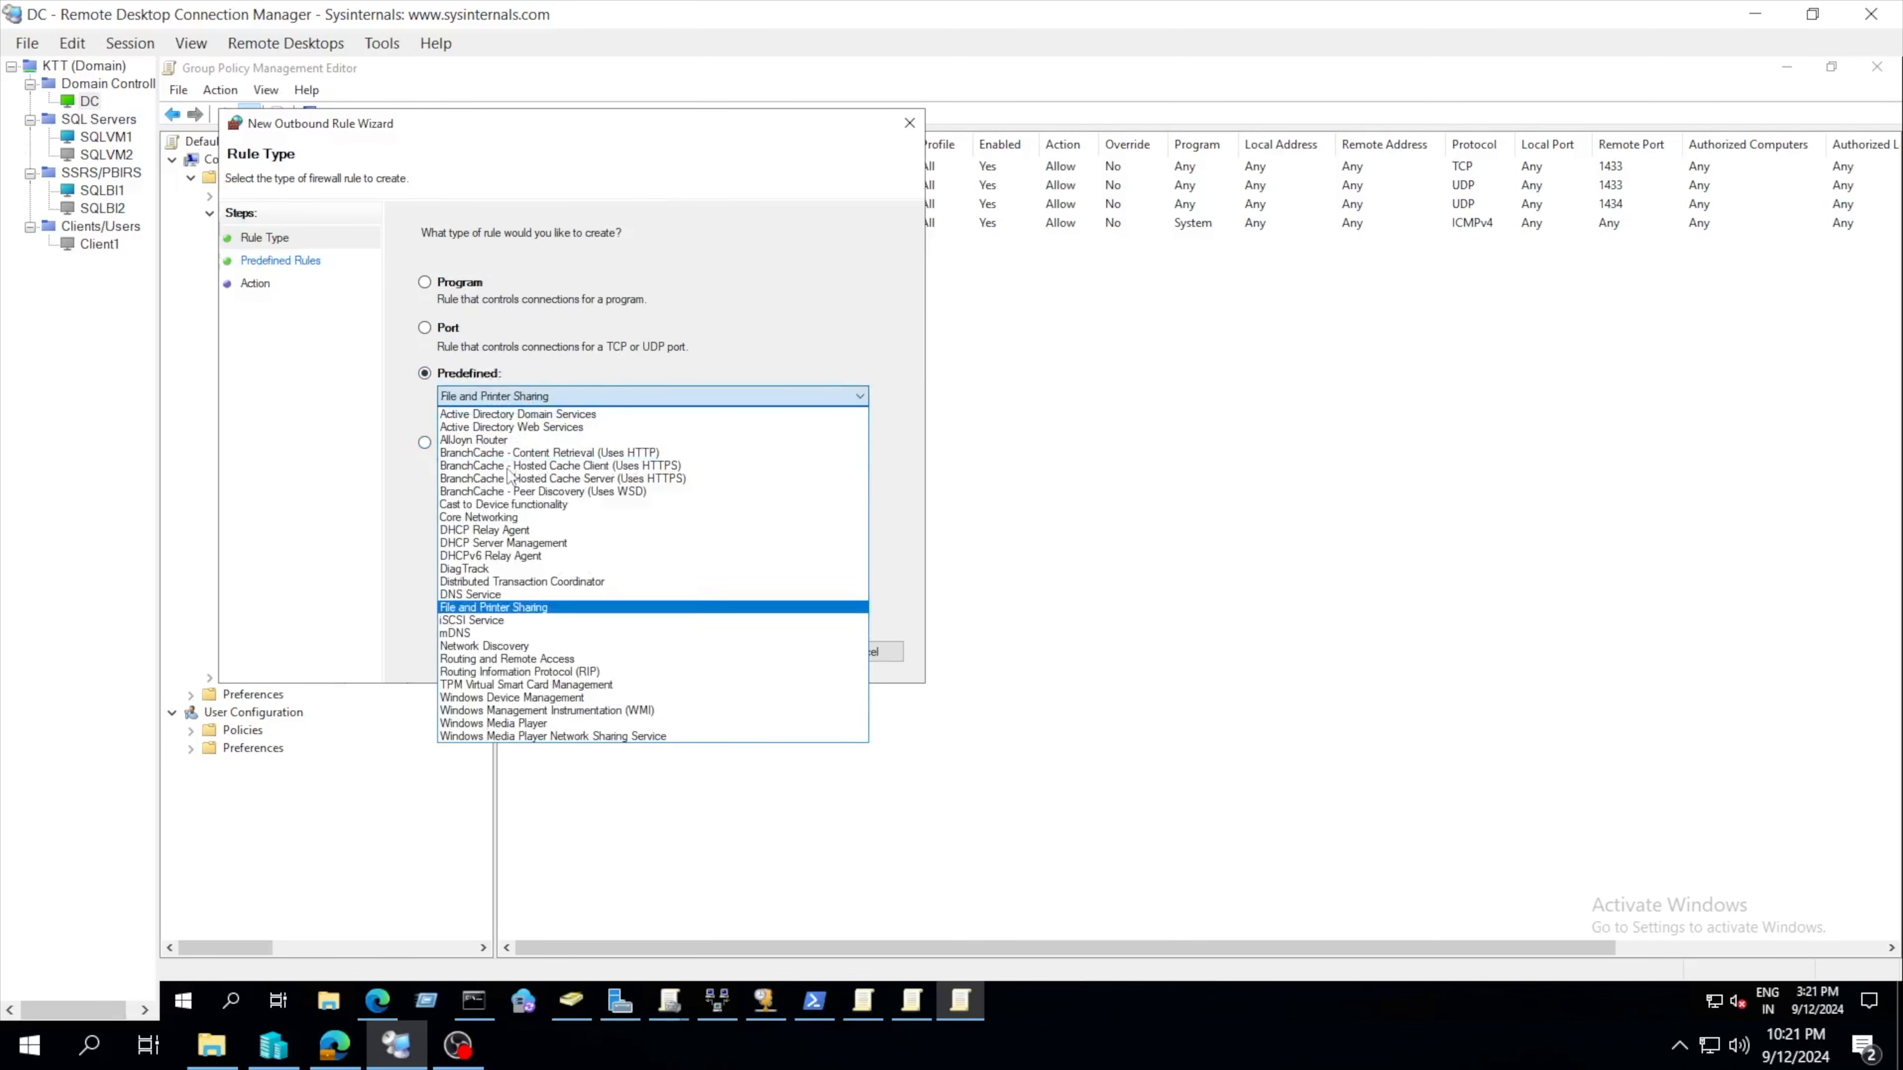
click(559, 397)
View the predefined outbound File and Printer Sharing rules and the action options, and close the wizard without creating a rule
click(771, 649)
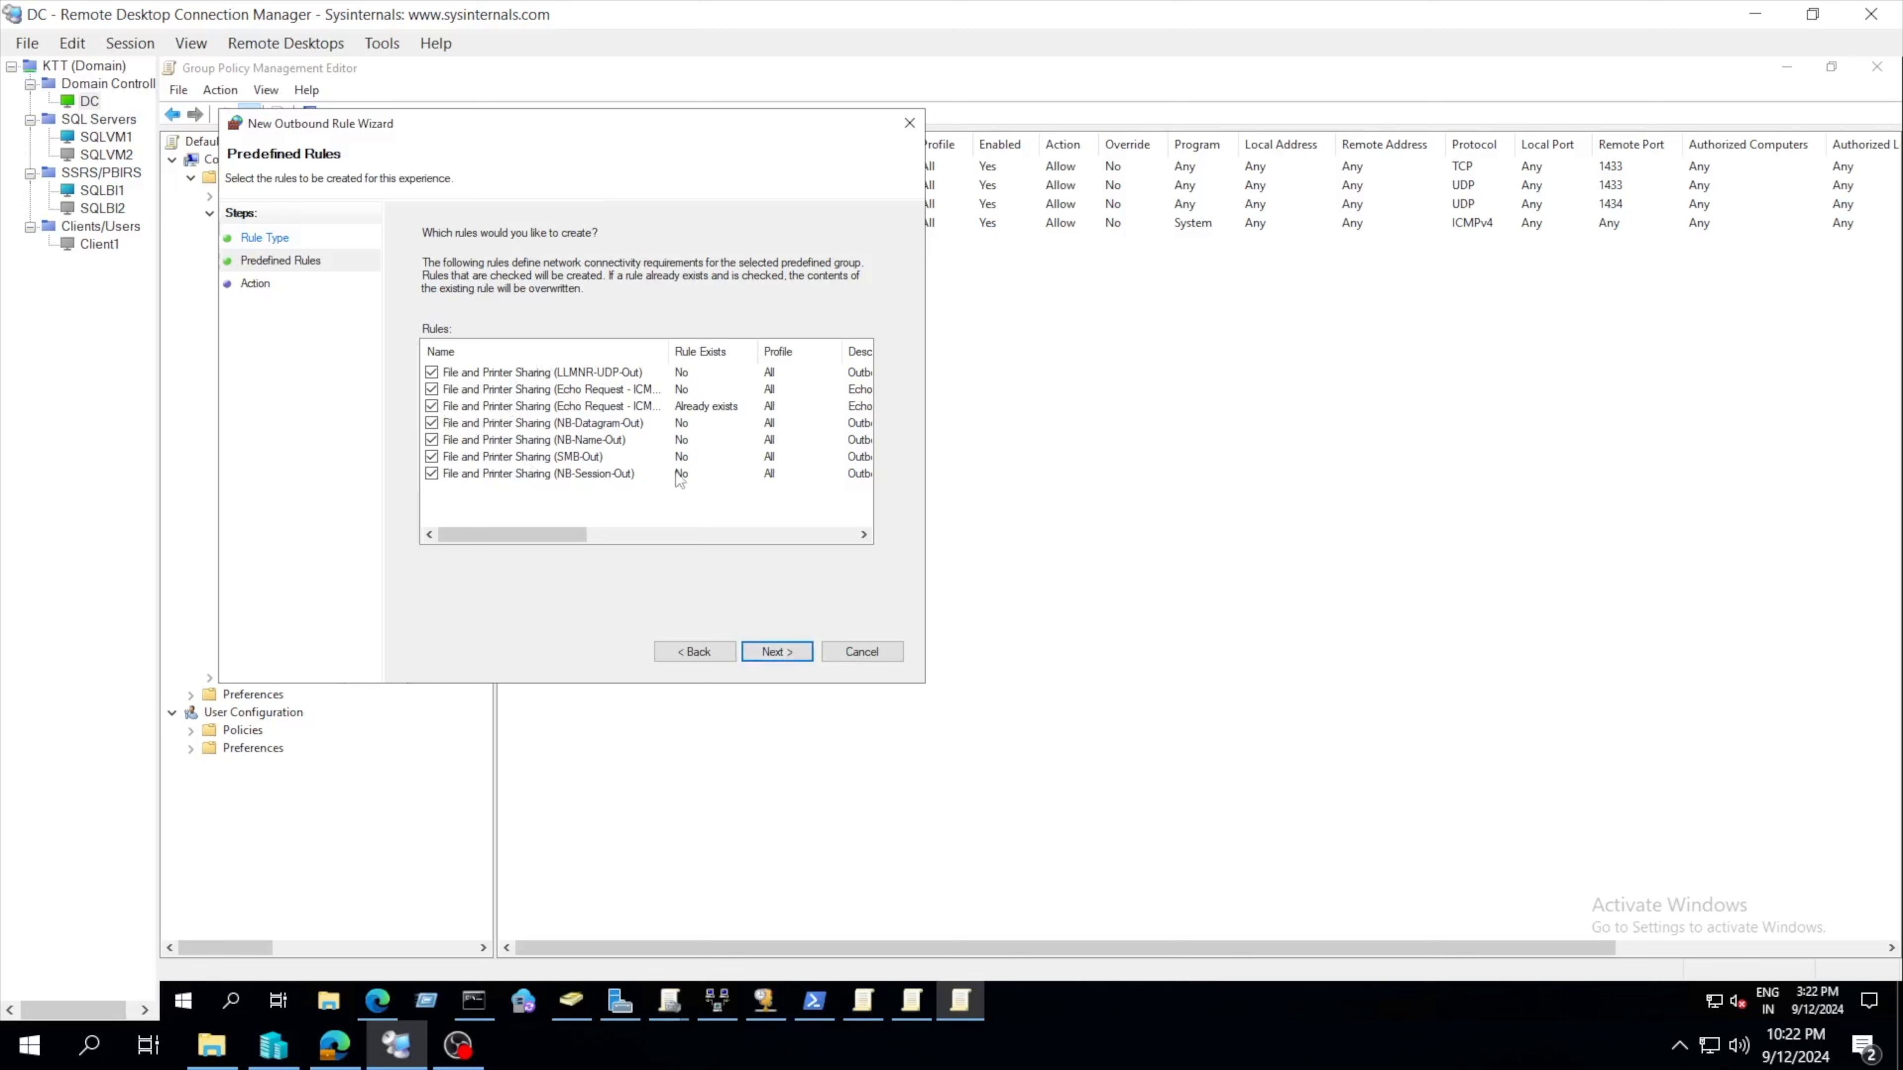
click(772, 651)
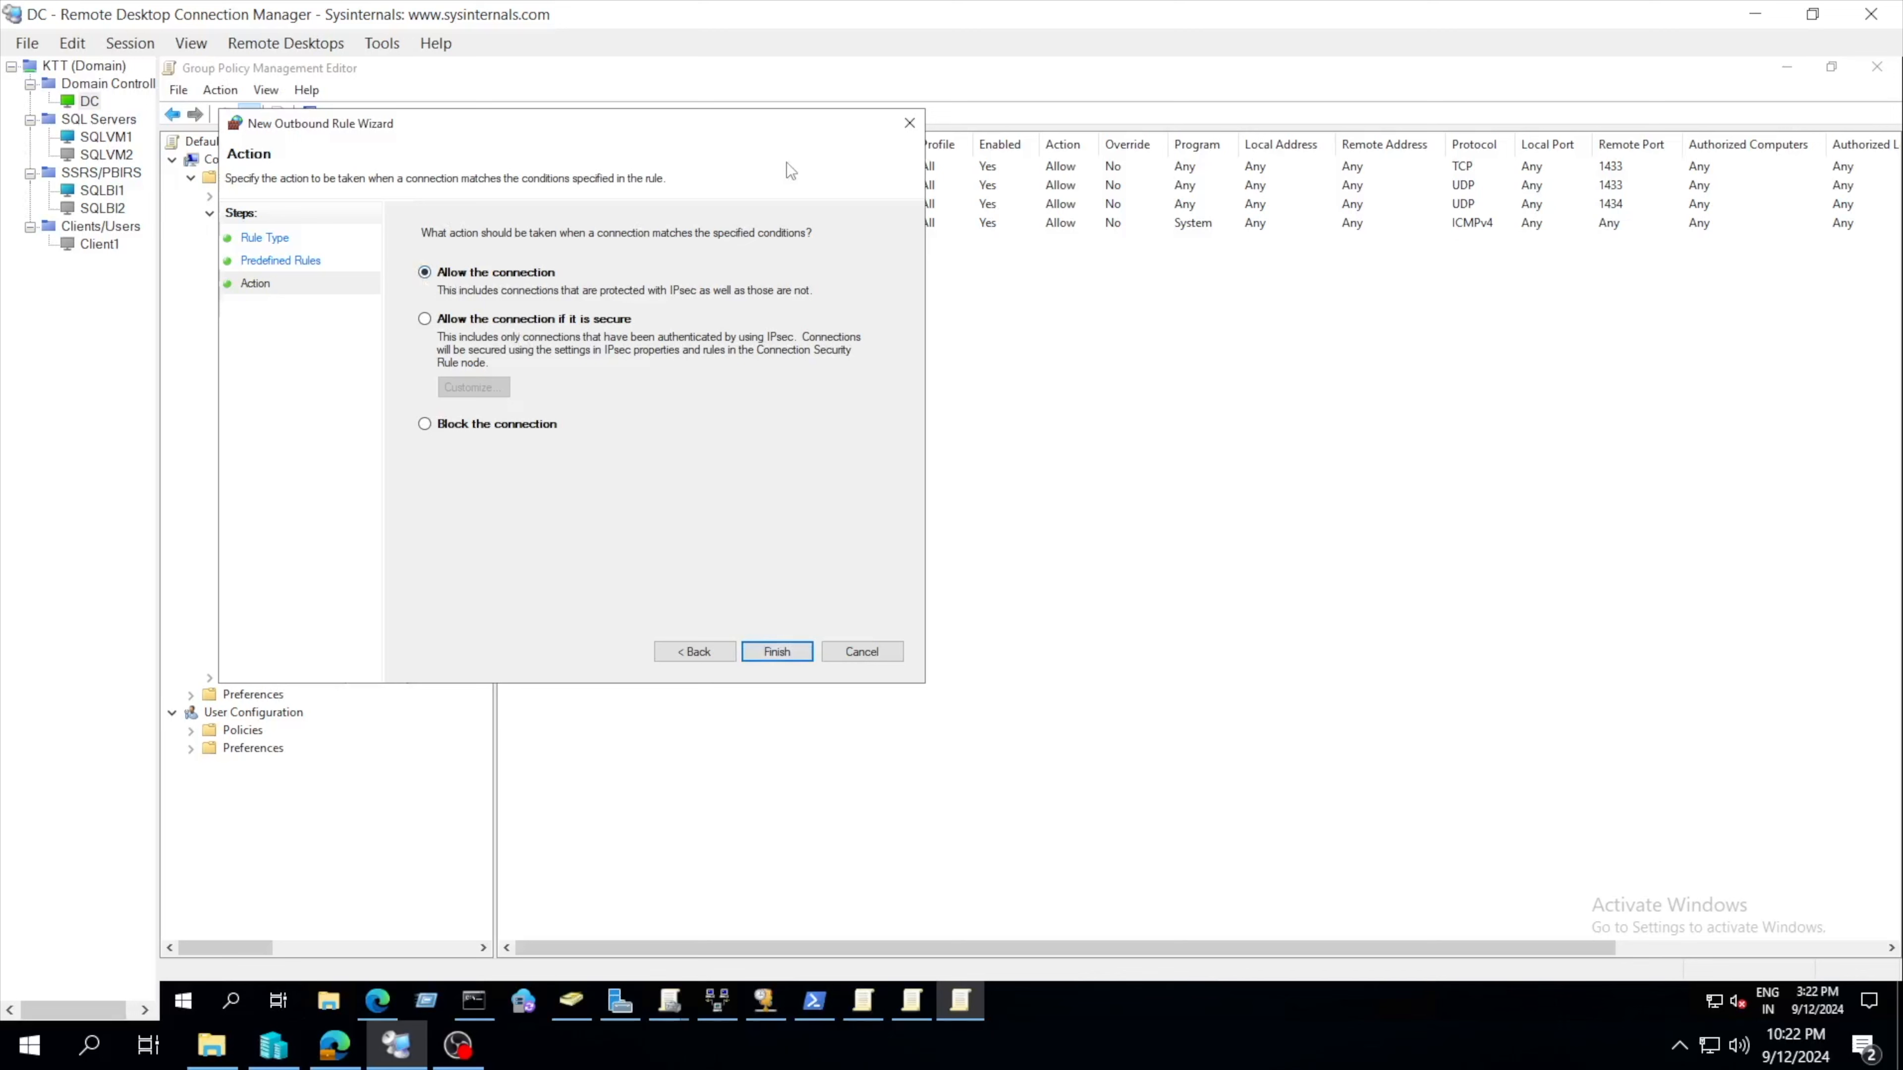
click(909, 123)
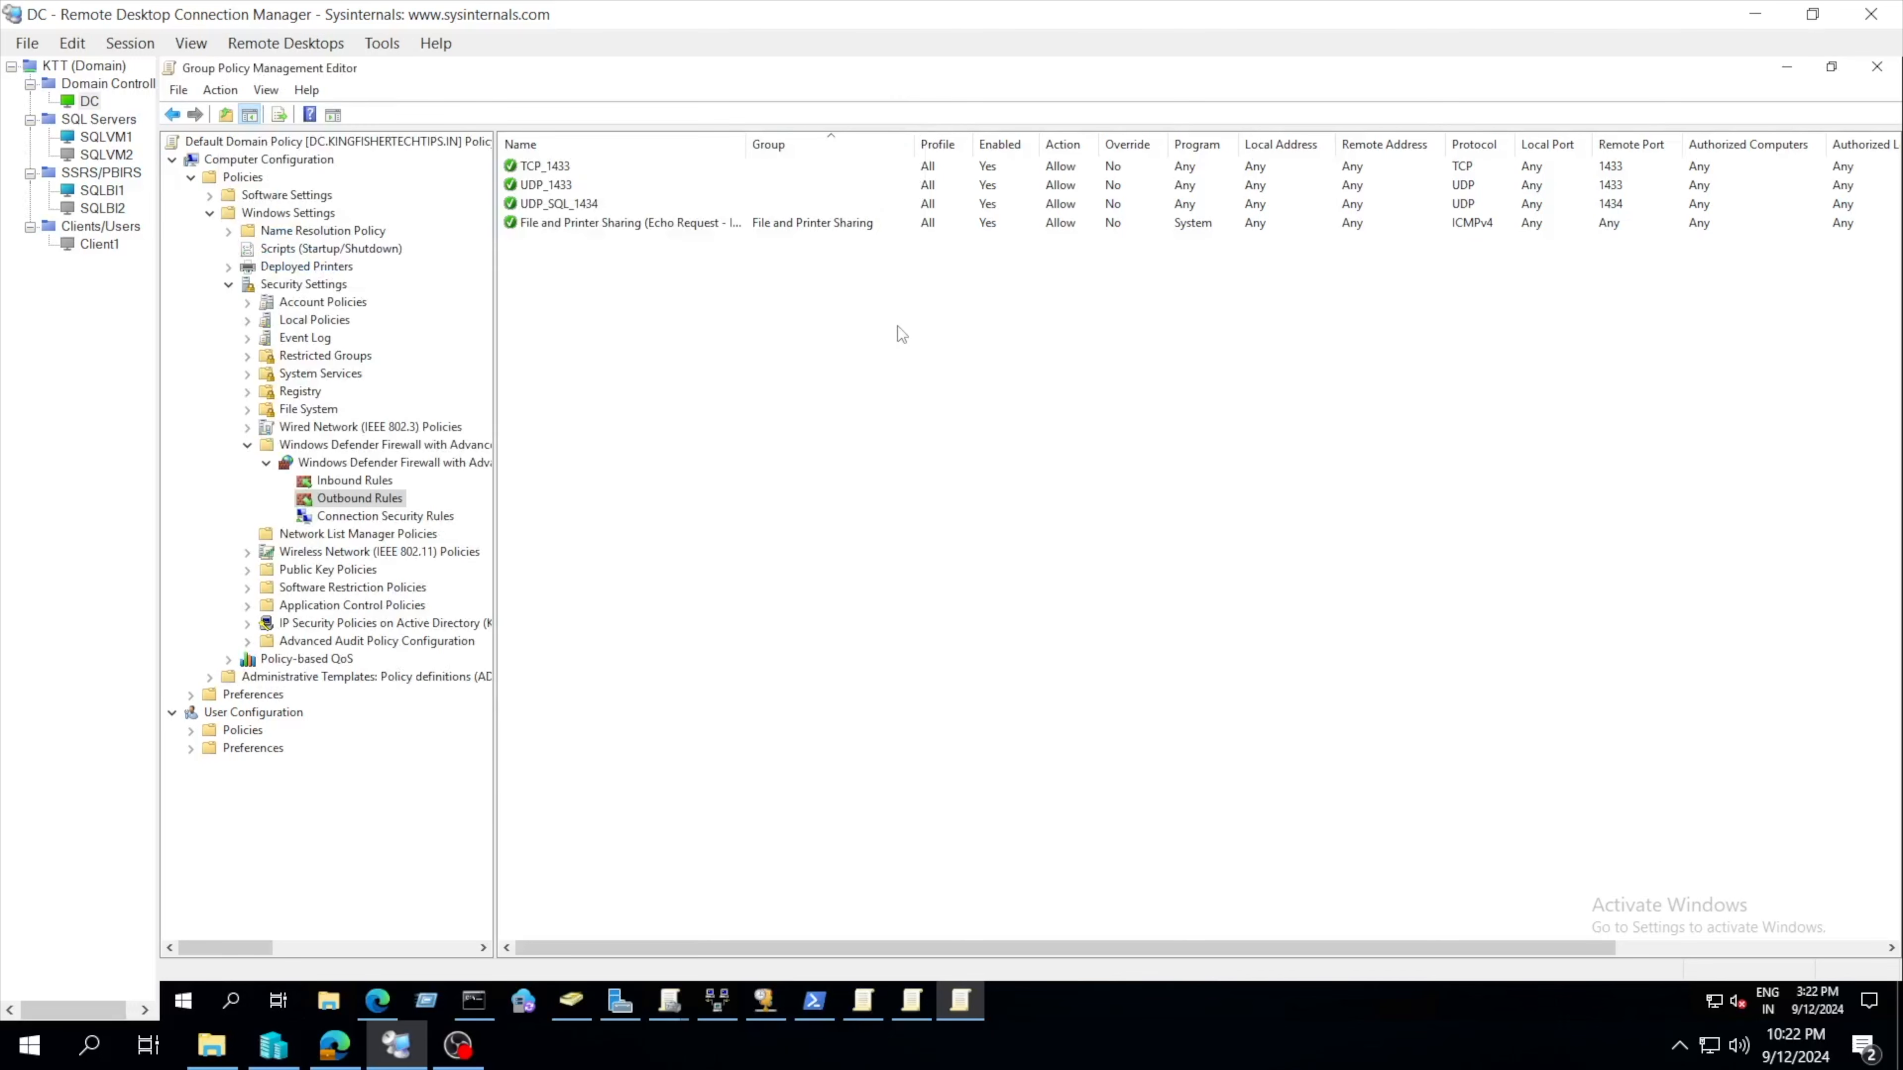
Review the inbound and outbound firewall rules in the Default Domain Policy for the File and Printer Sharing echo request entry
click(363, 482)
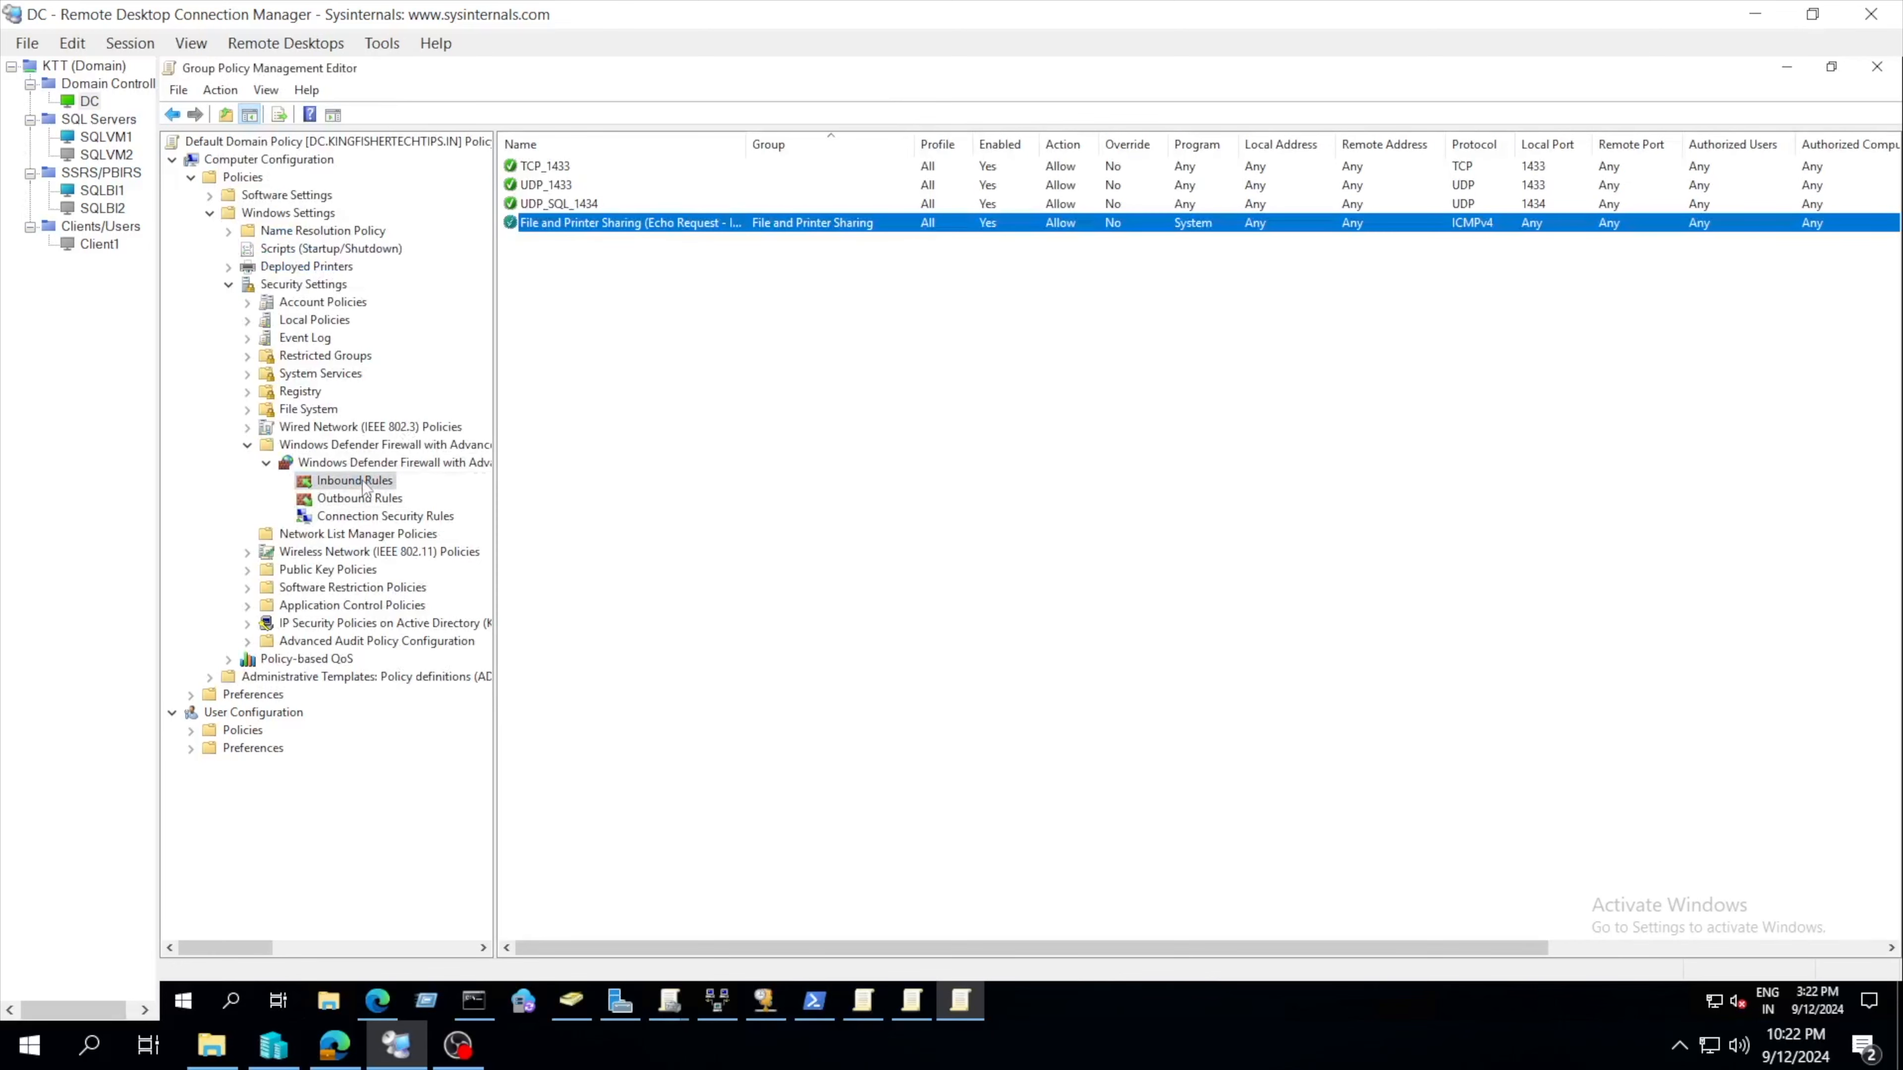
click(360, 499)
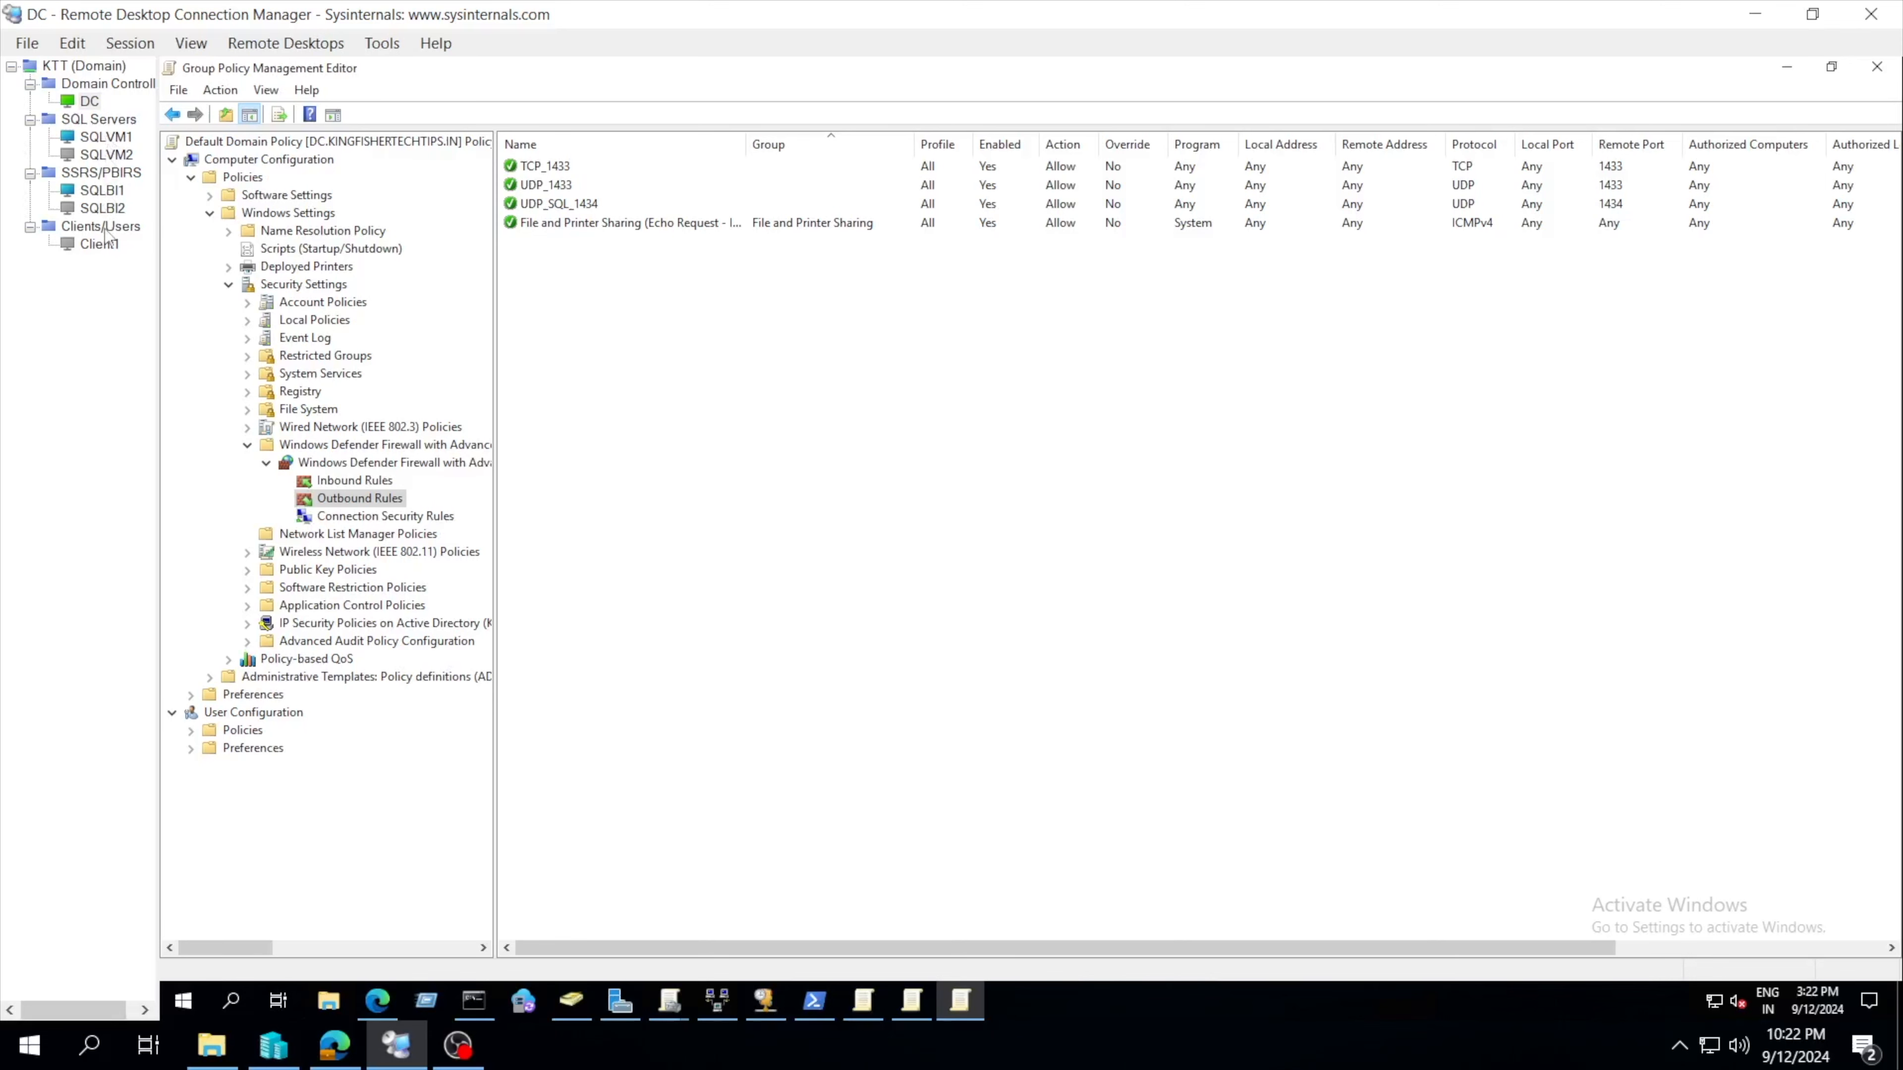
Switch to the SQLBI1 remote session and rerun ping sqlvm1 in PowerShell
click(114, 144)
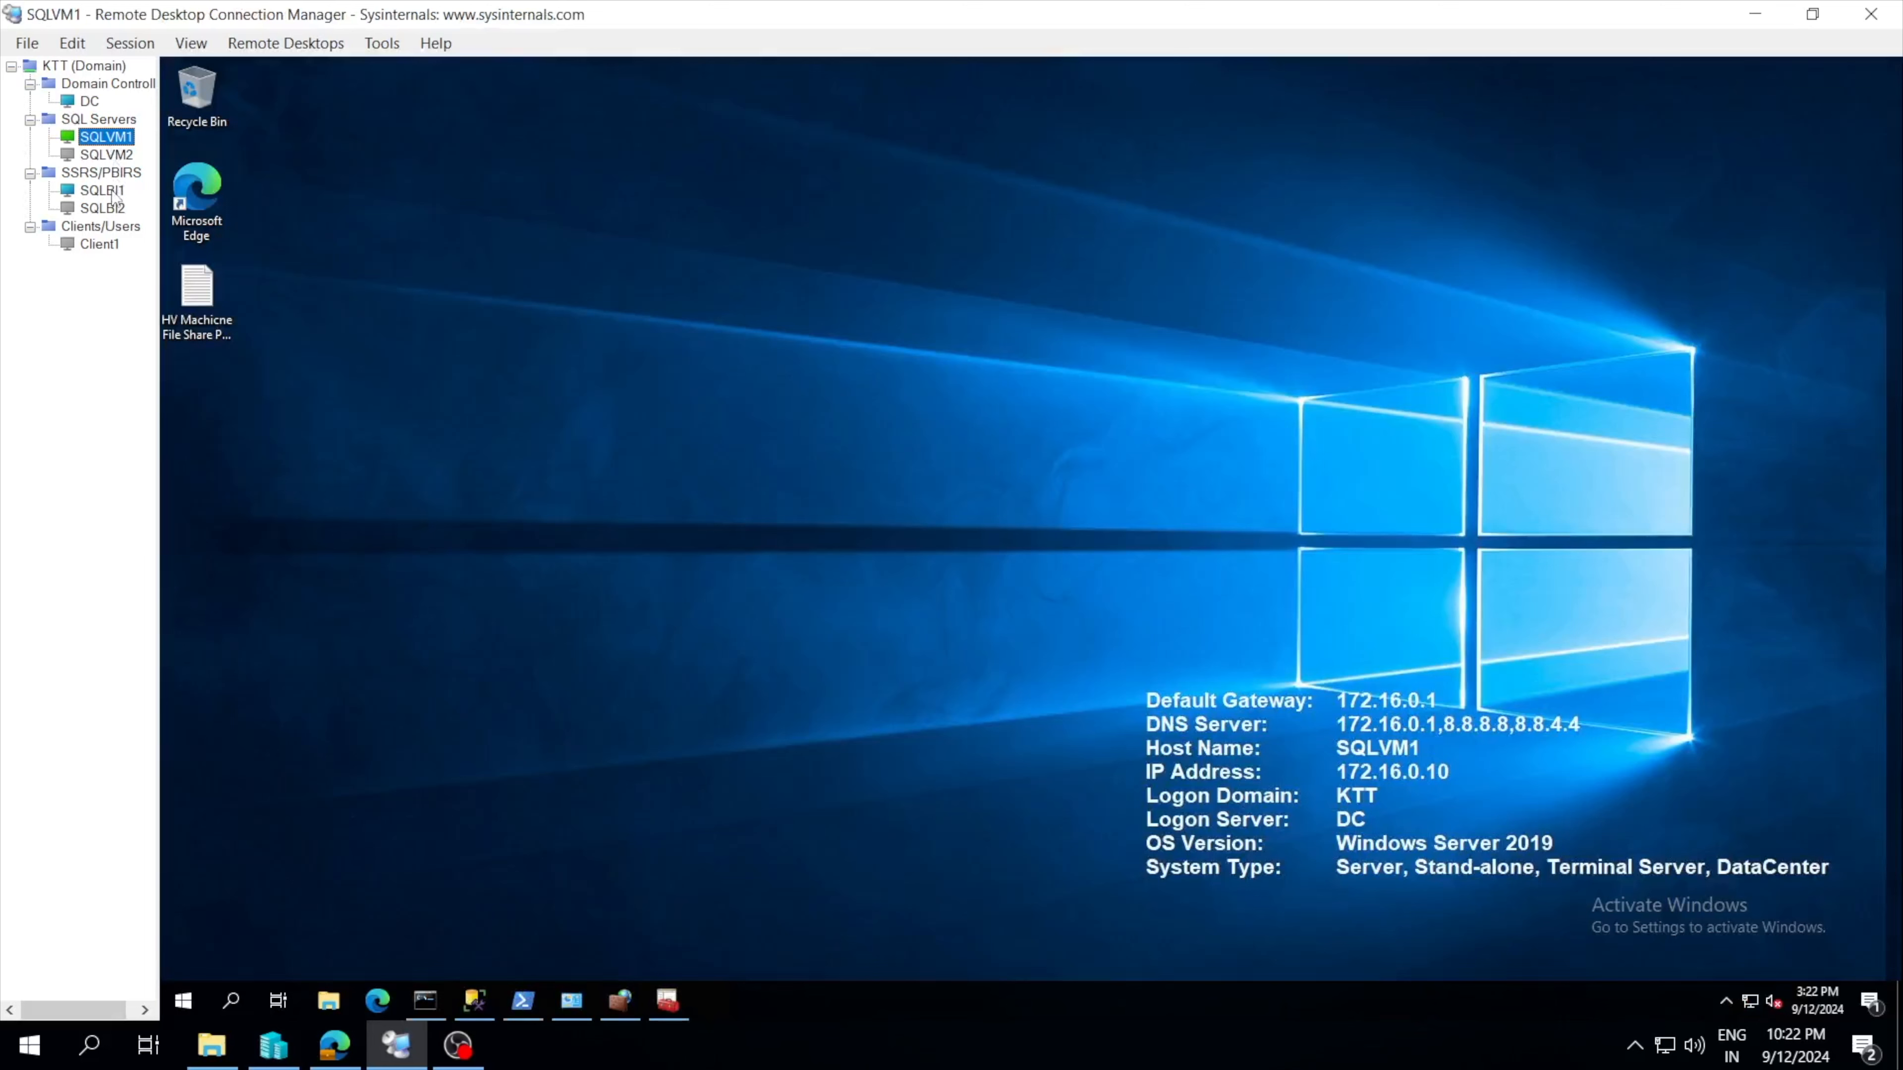
click(113, 192)
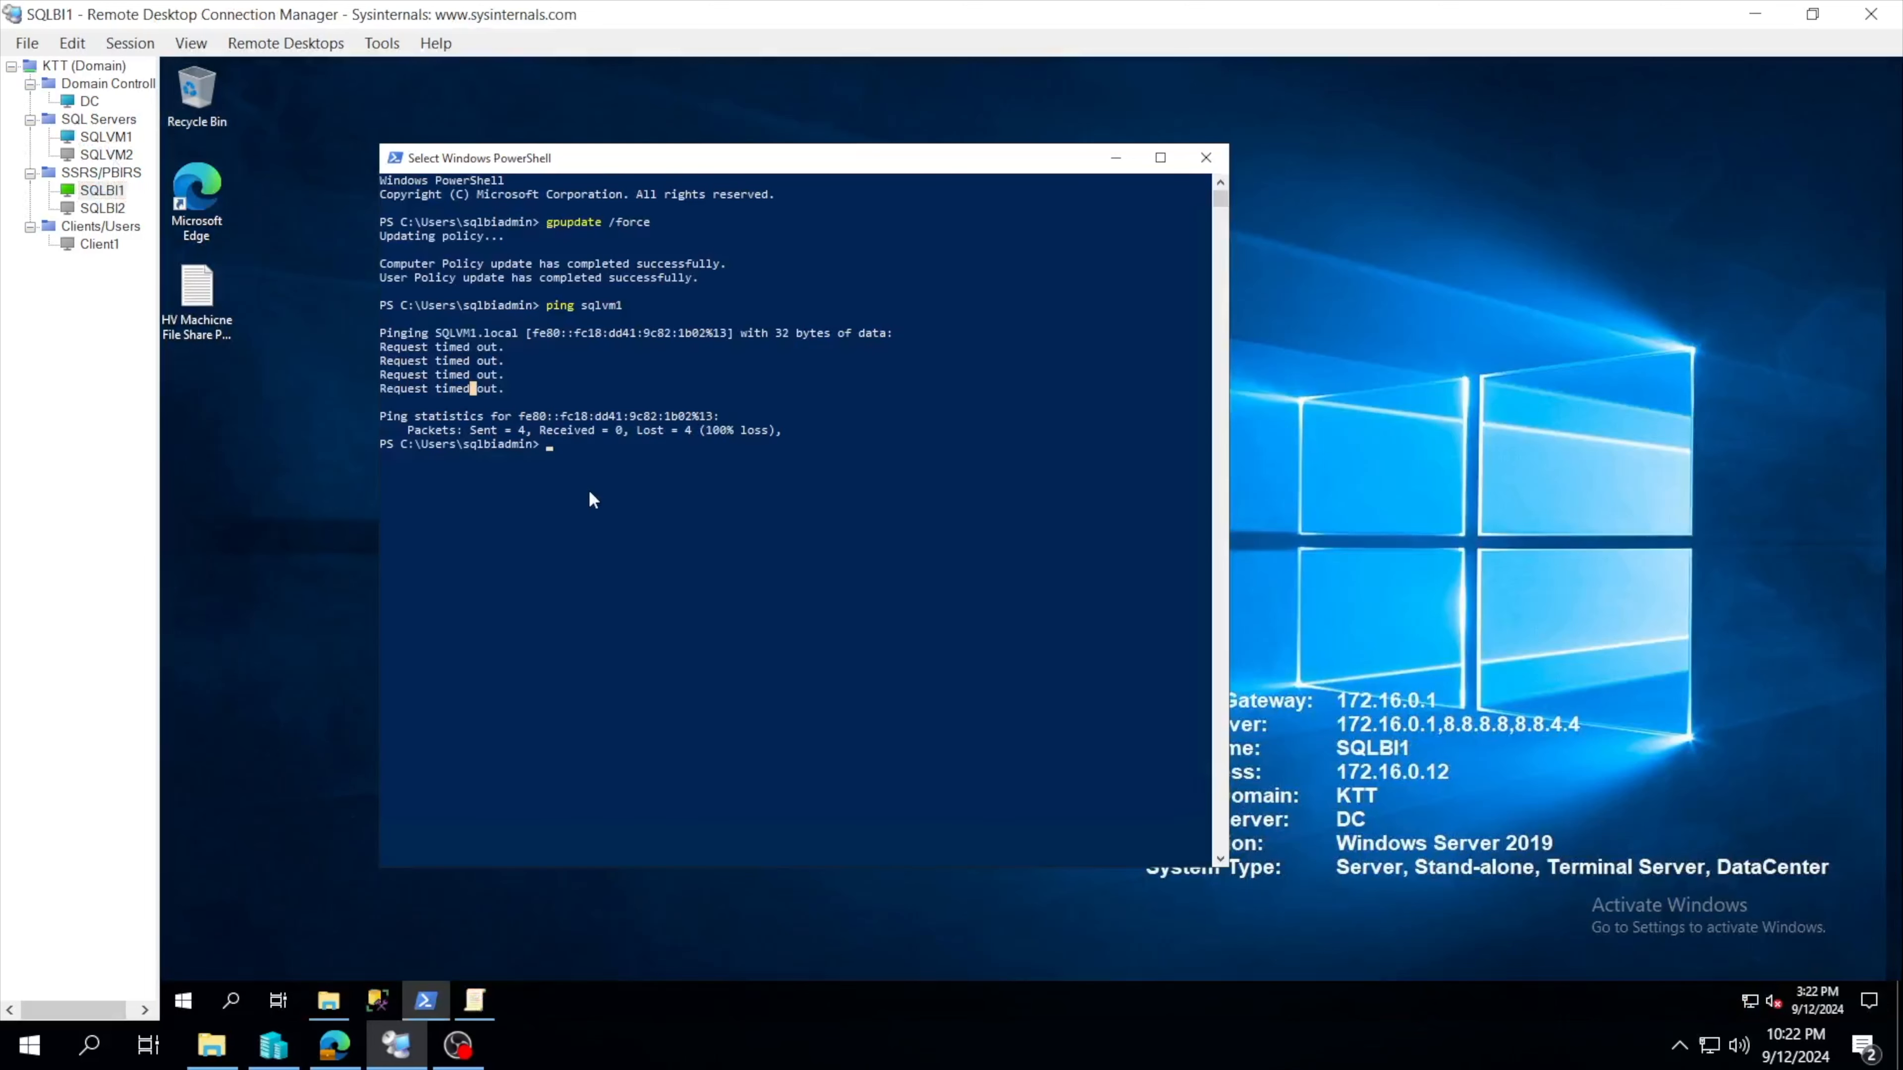
key(Up)
key(Return)
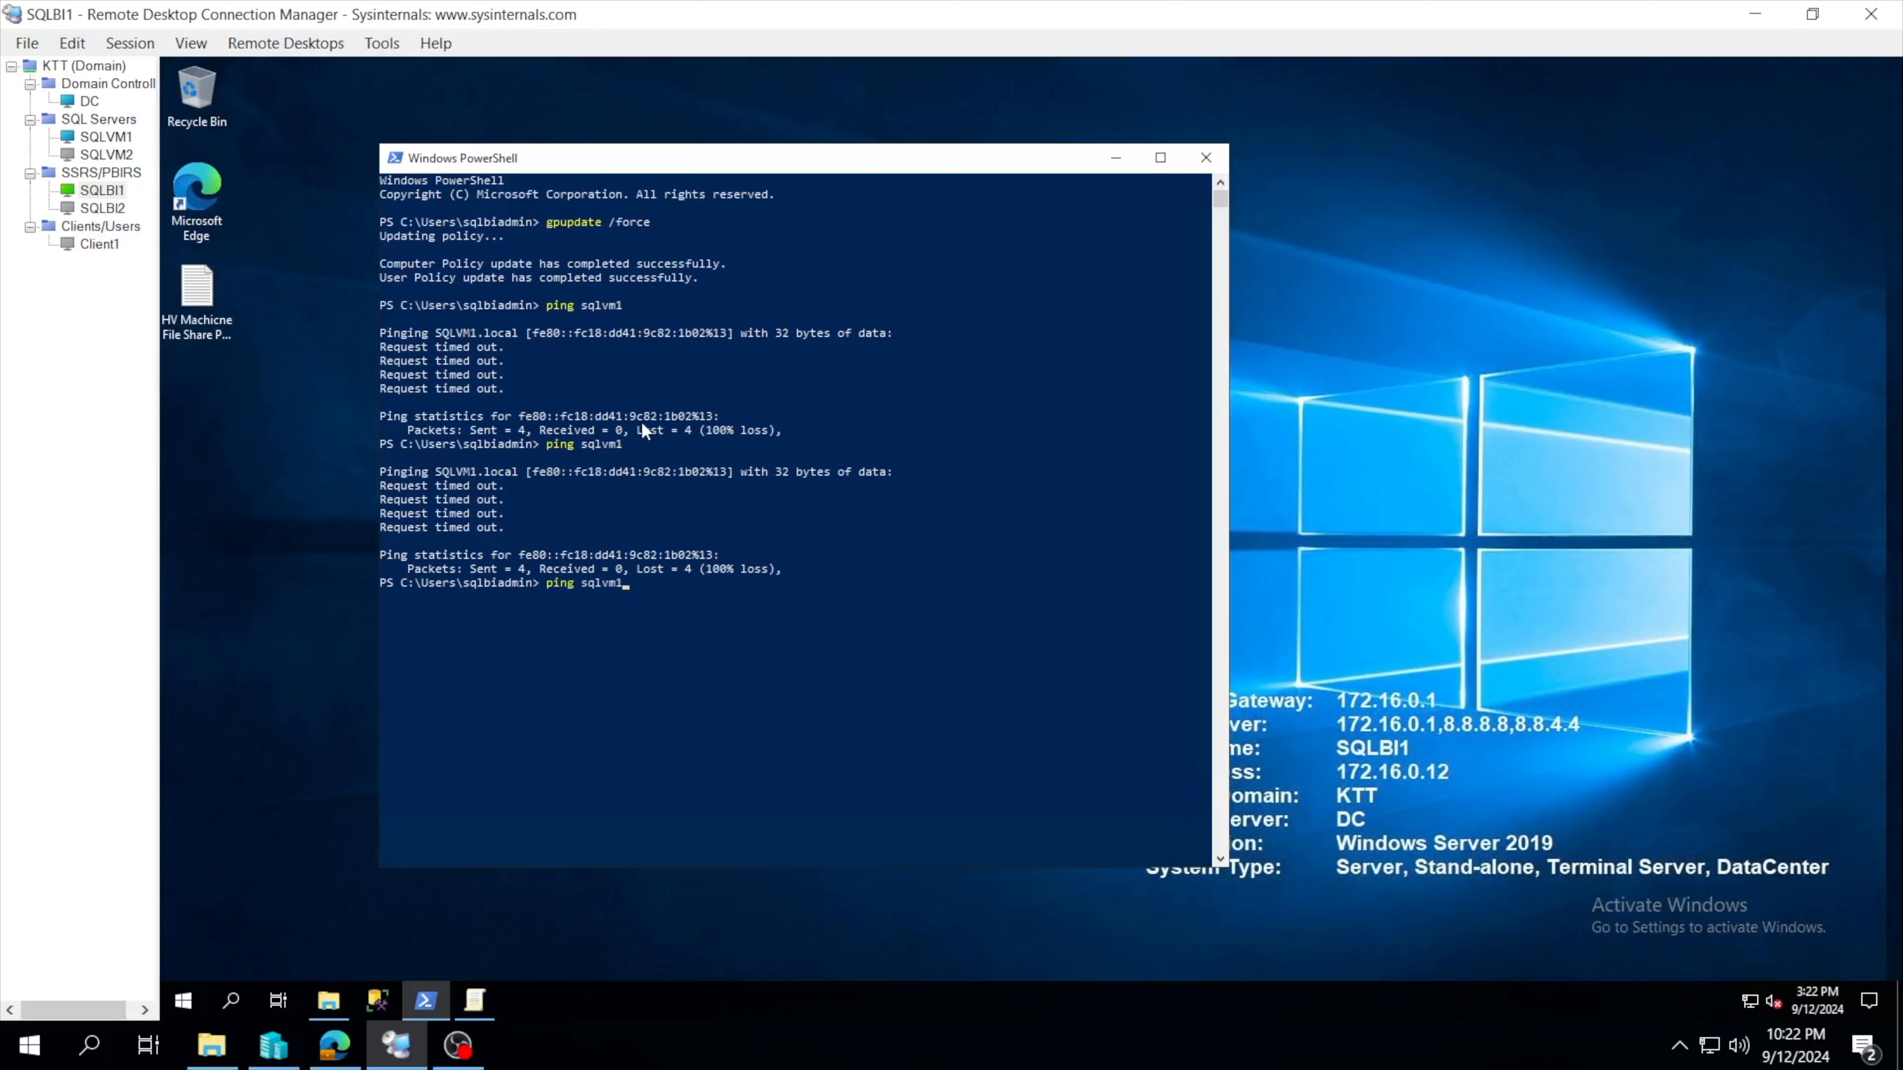
Refresh Group Policy on SQLBI1 with gpupdate /force and retest the connection with ping sqlvm1
key(Up)
key(Return)
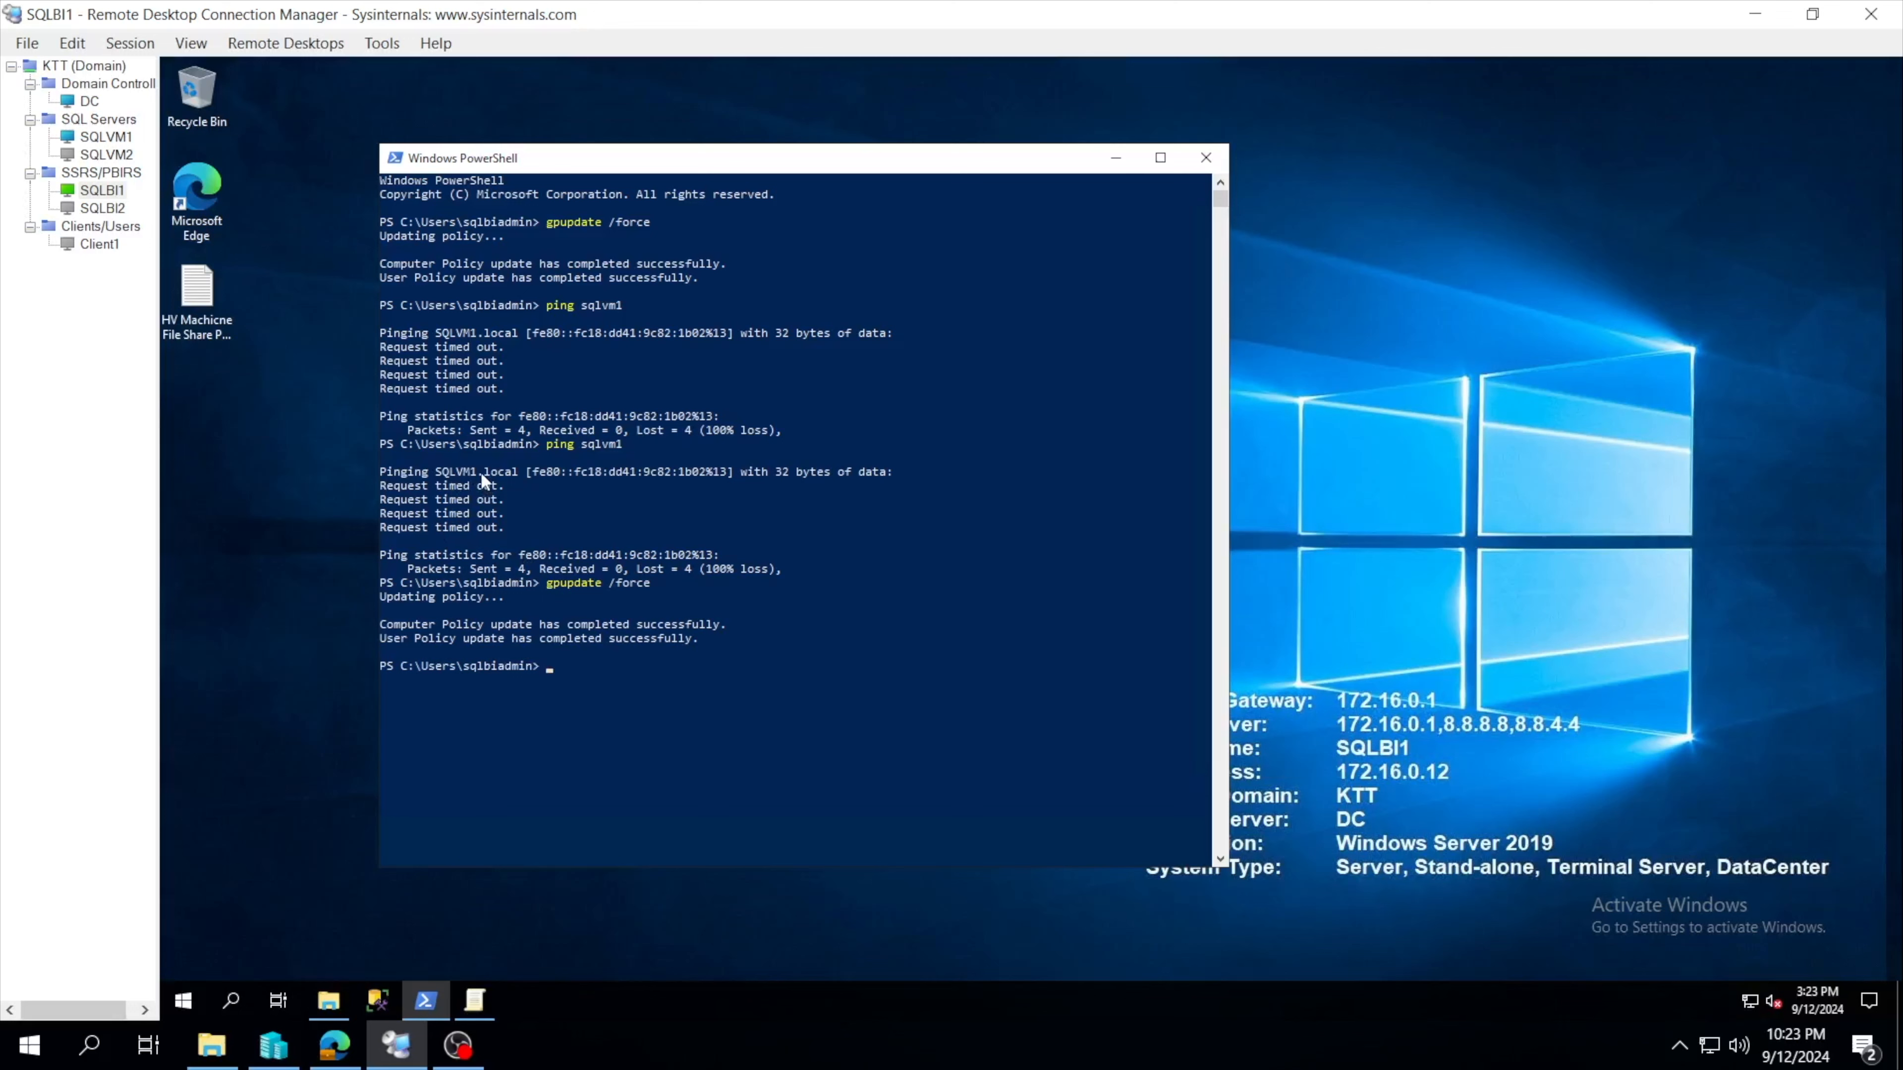
key(Up)
key(Up)
key(Return)
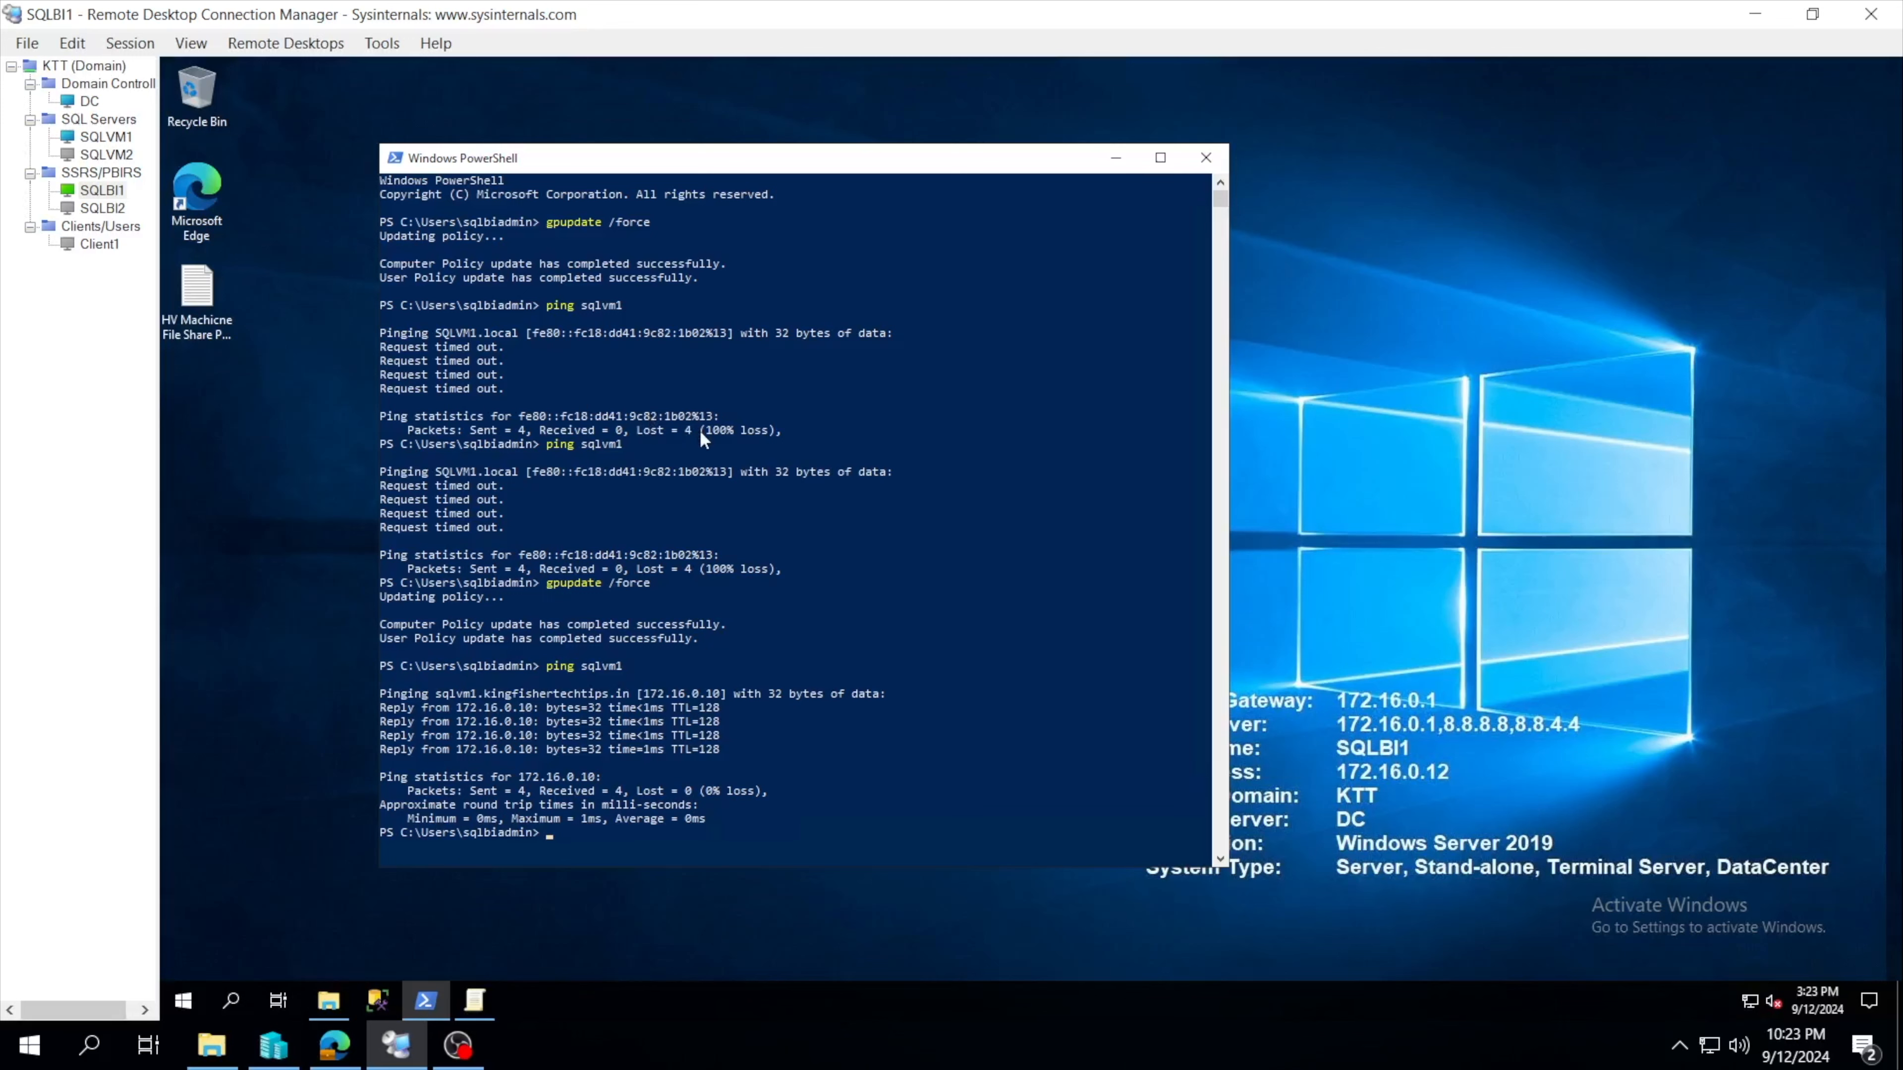
drag(747, 171, 794, 139)
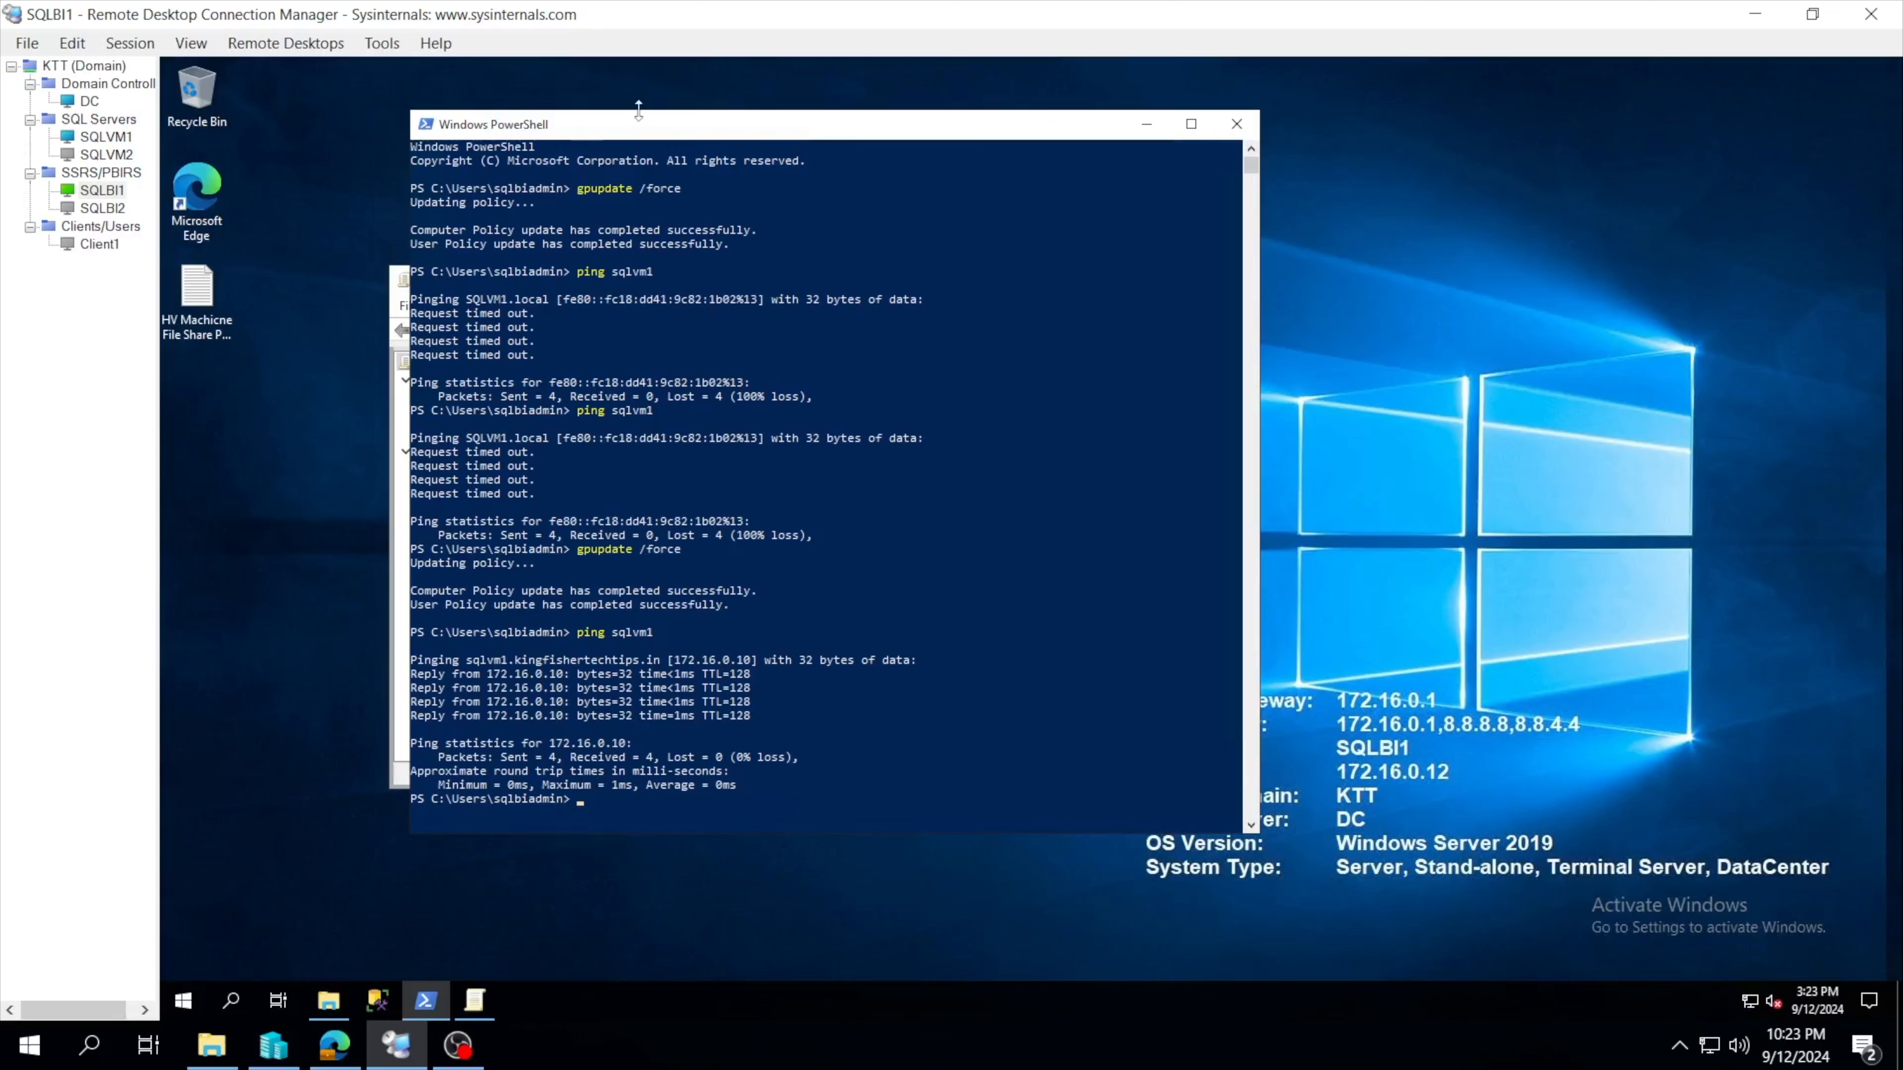
drag(663, 119, 590, 137)
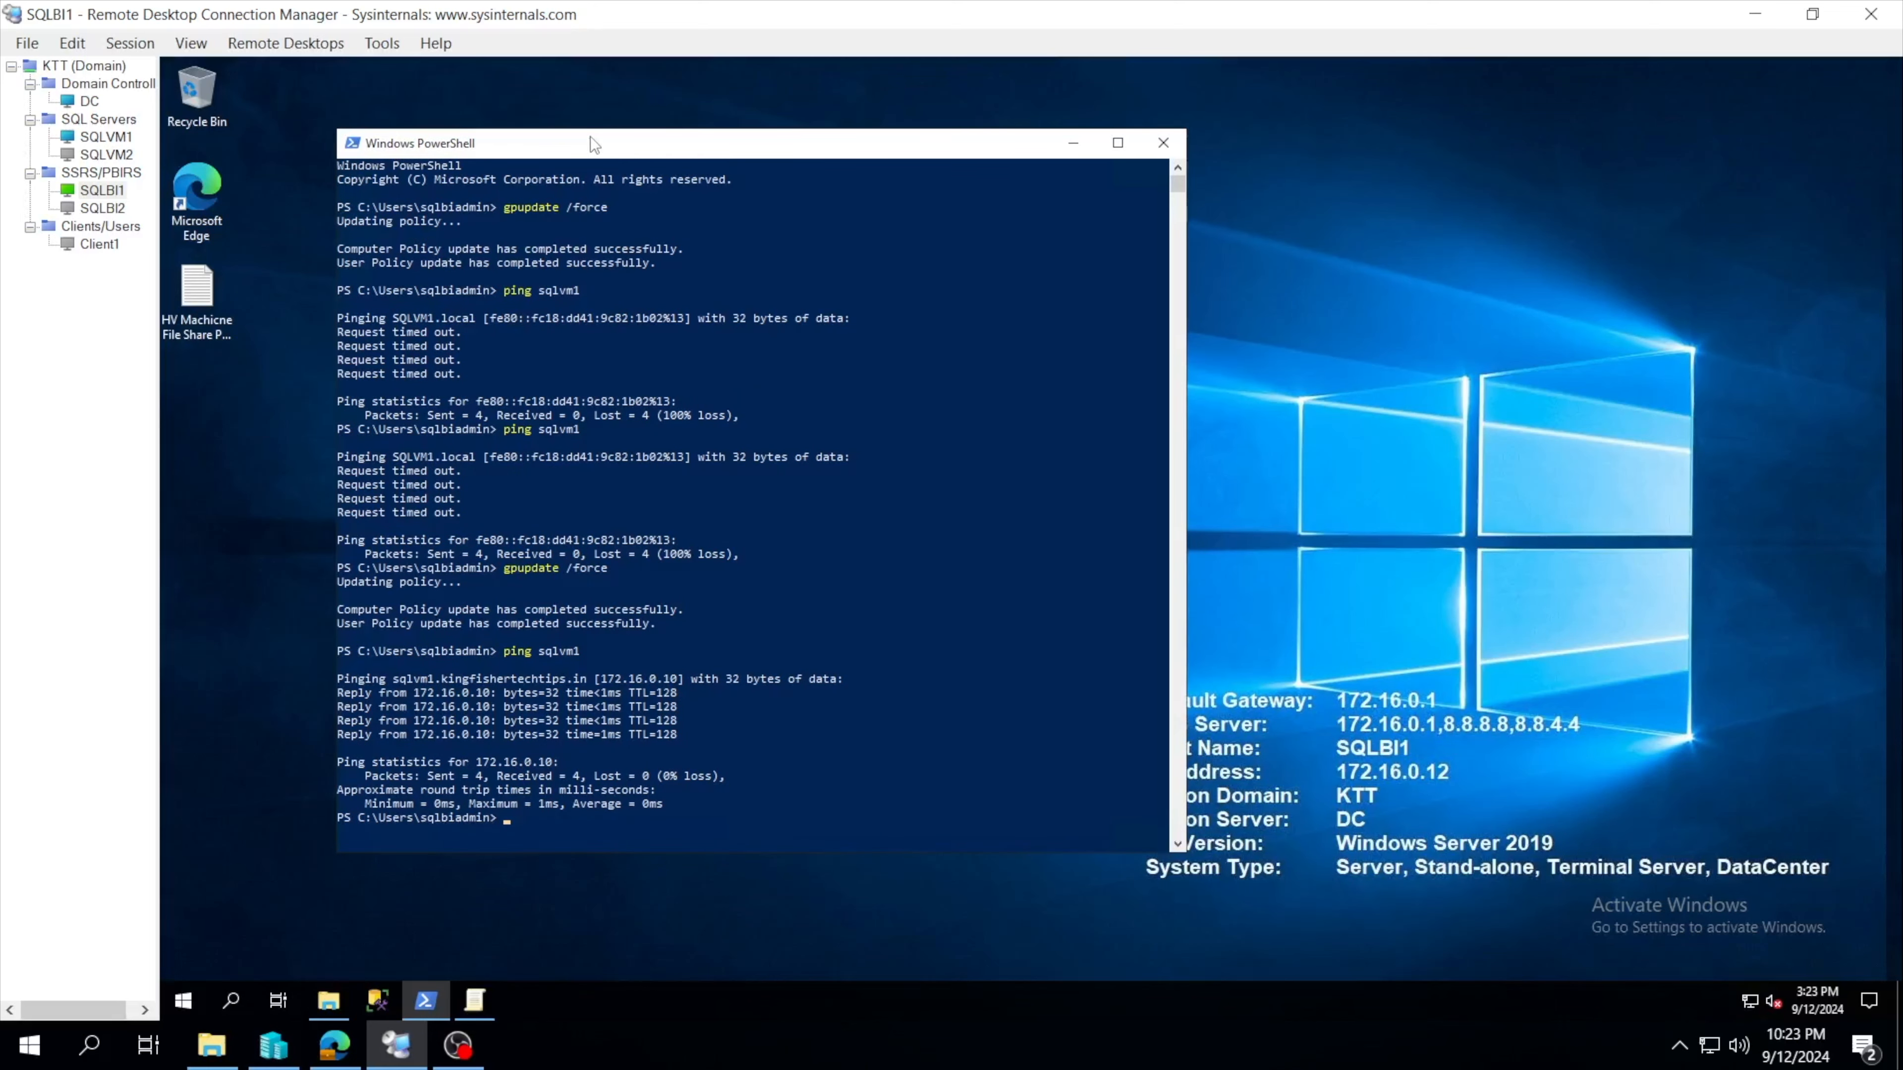